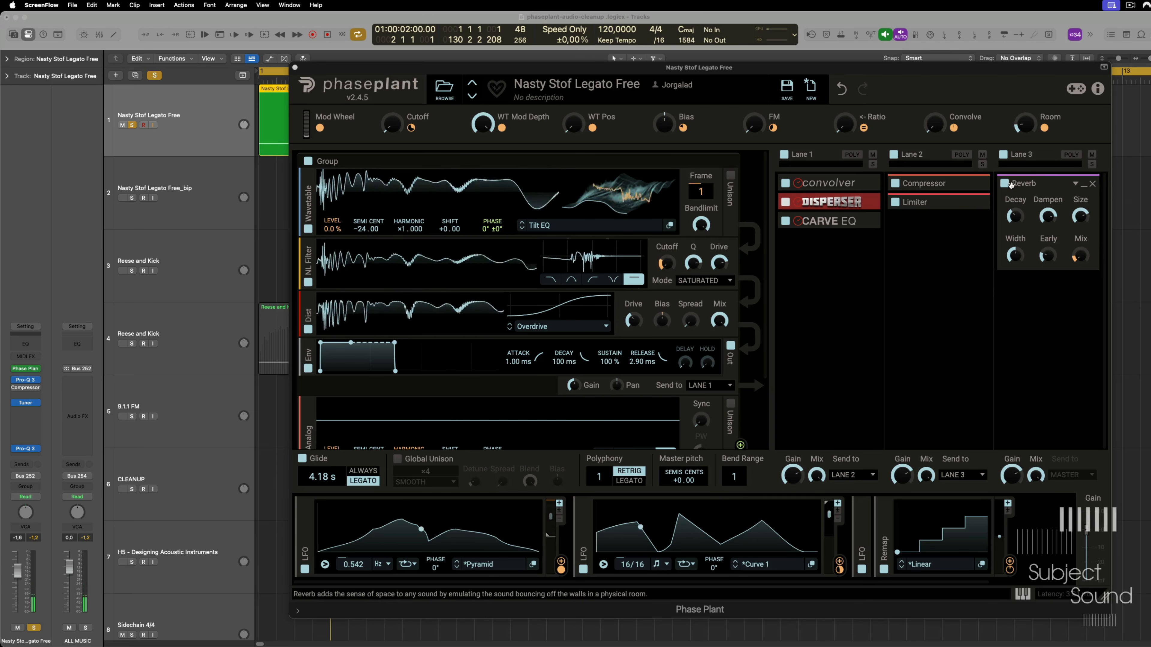
Disable effect Lanes 1 and 2 and the Remap modulator, and collapse the Curve 1 LFO.
click(1008, 158)
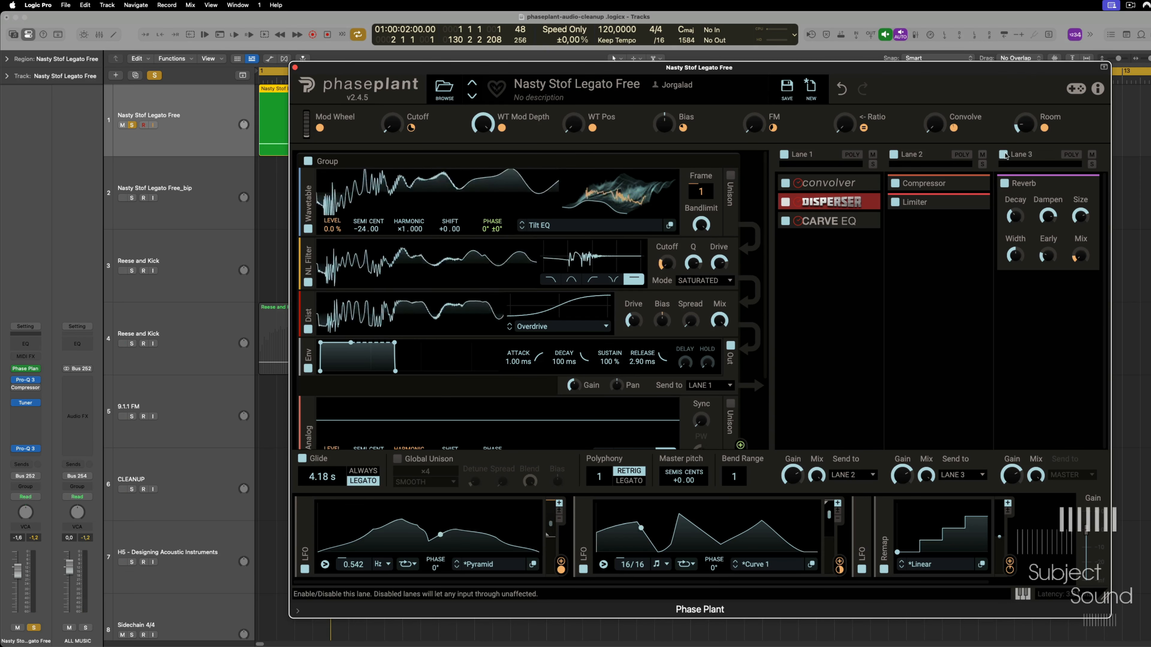
click(894, 155)
click(784, 154)
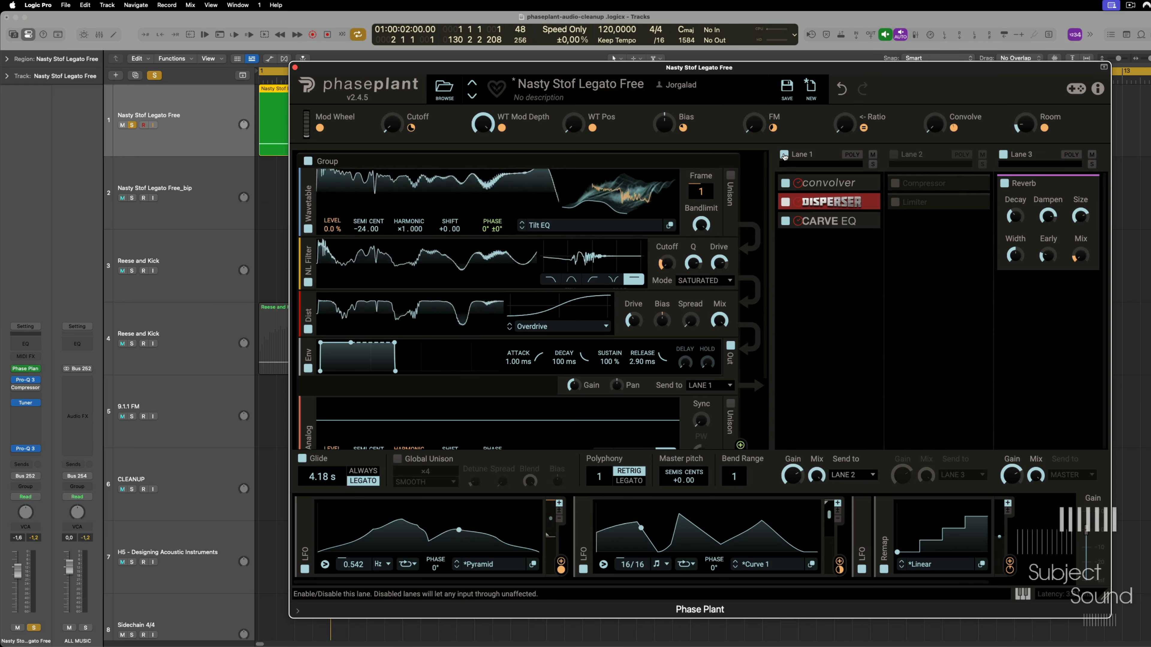
click(883, 569)
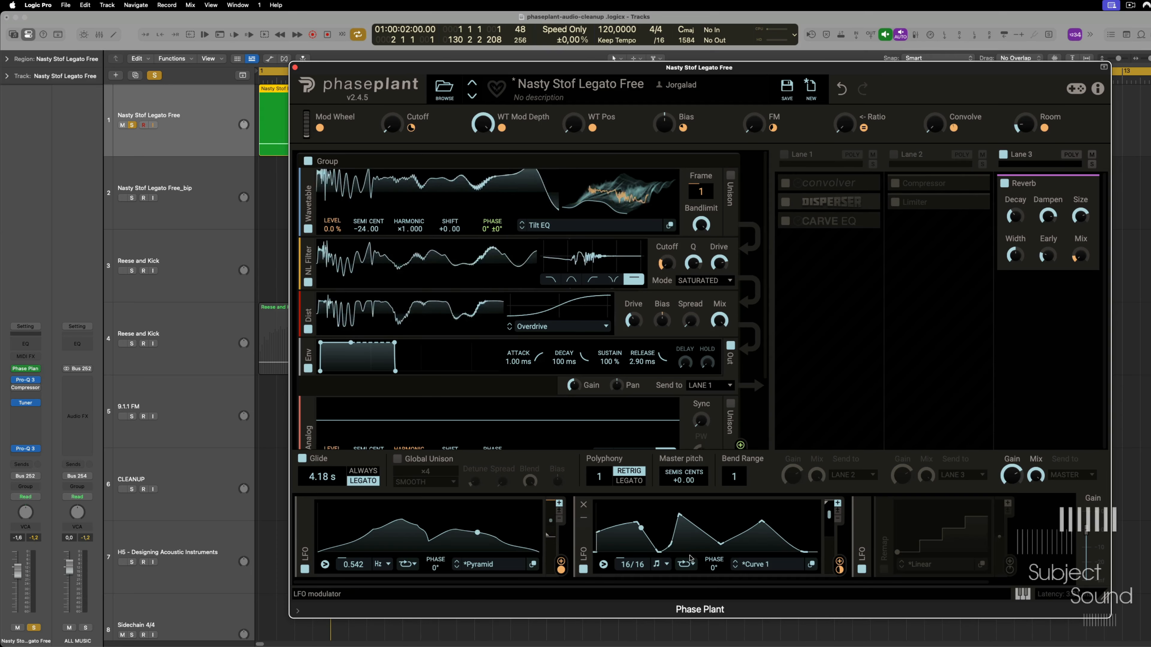
click(584, 547)
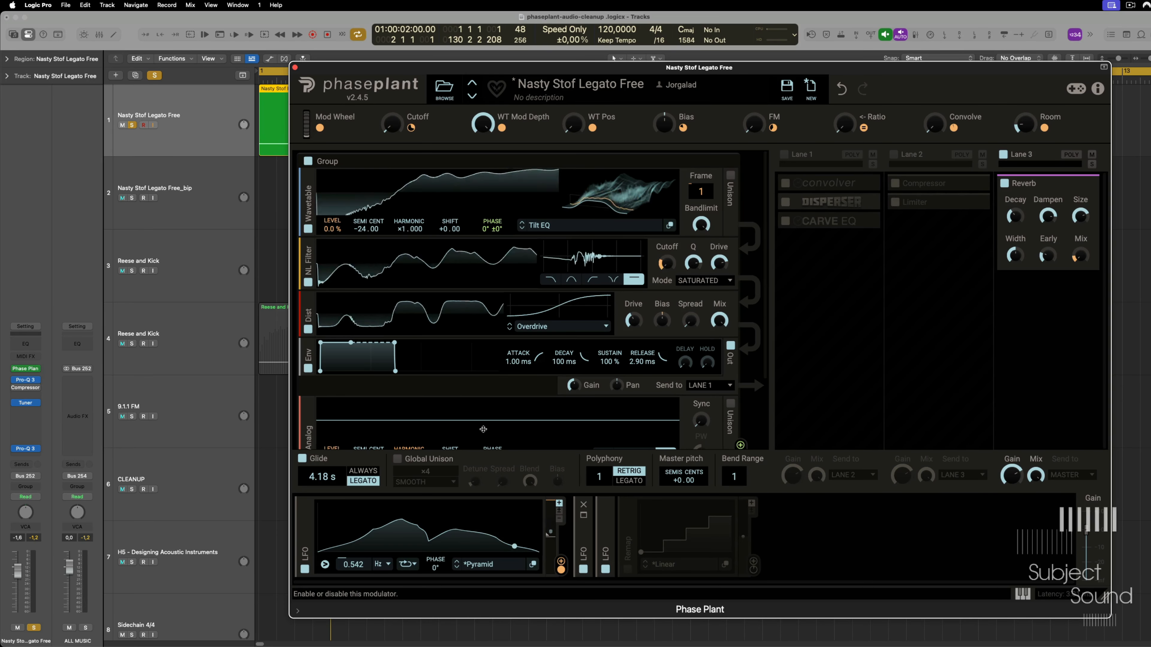
Disable the NL Filter, Dist and Analog modules in the generator group.
click(309, 284)
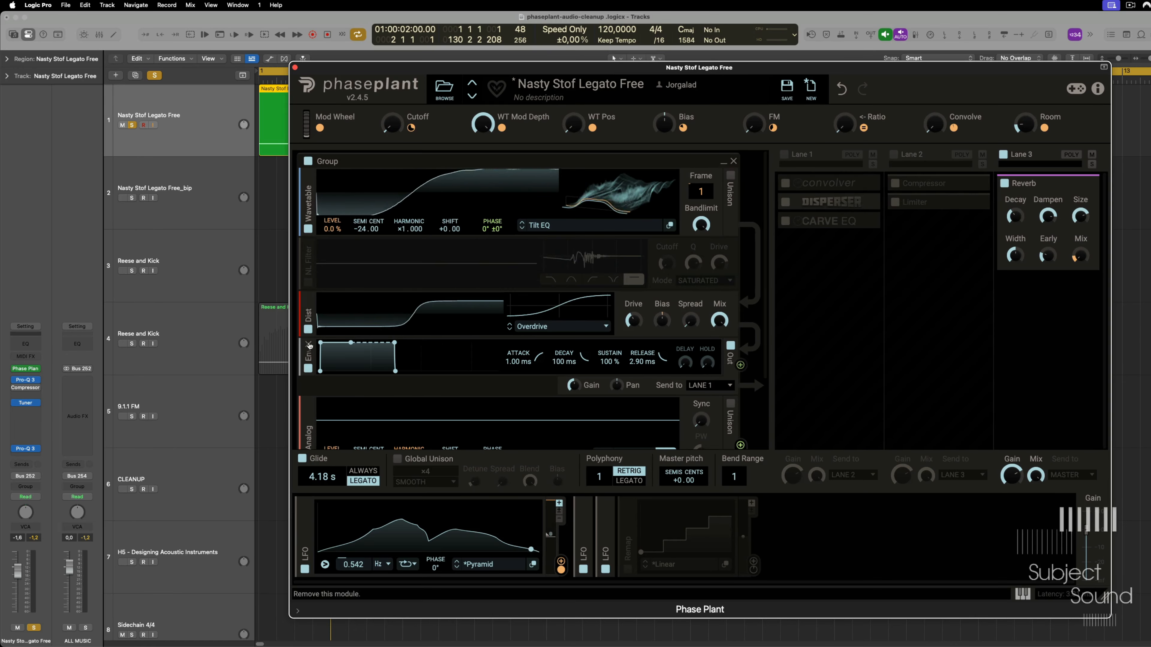
click(308, 329)
scroll(437, 385, down, 3)
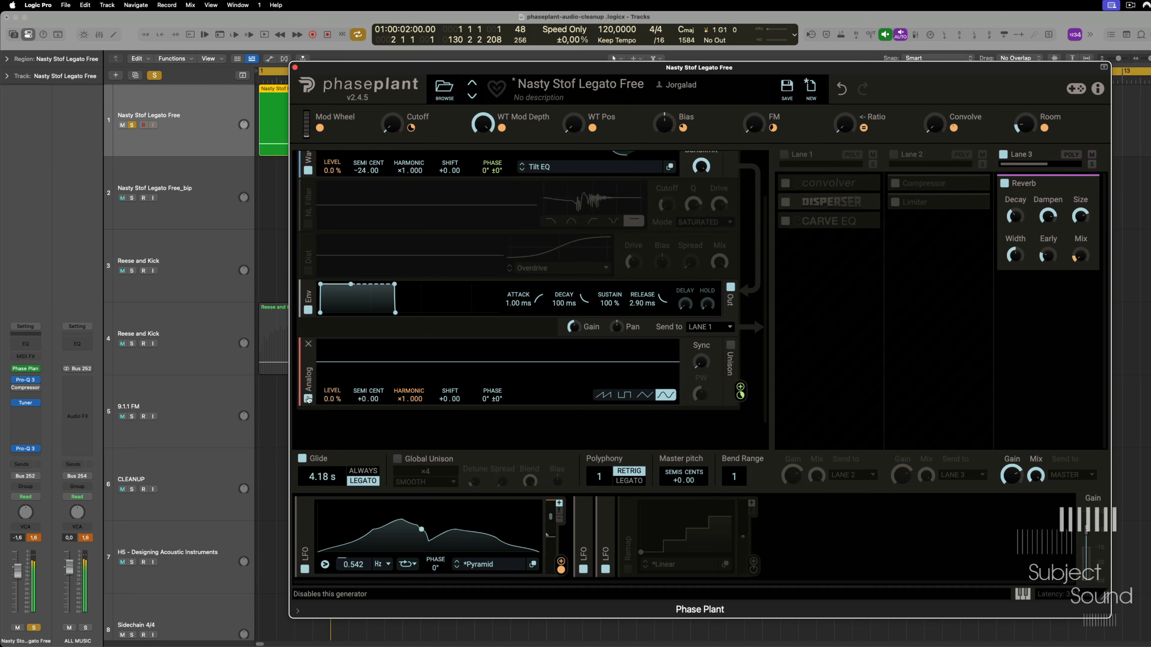
click(308, 399)
Disable effect Lane 3 and the Pyramid LFO so only the wavetable generator and its envelope stay active.
click(1002, 154)
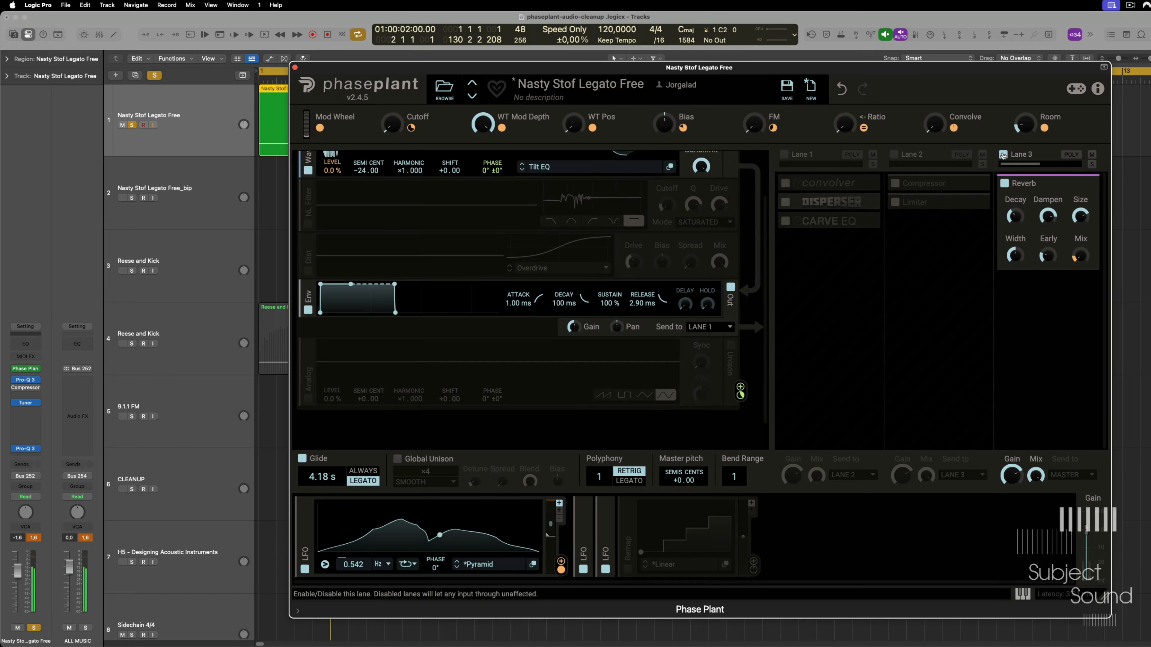
scroll(708, 402, up, 3)
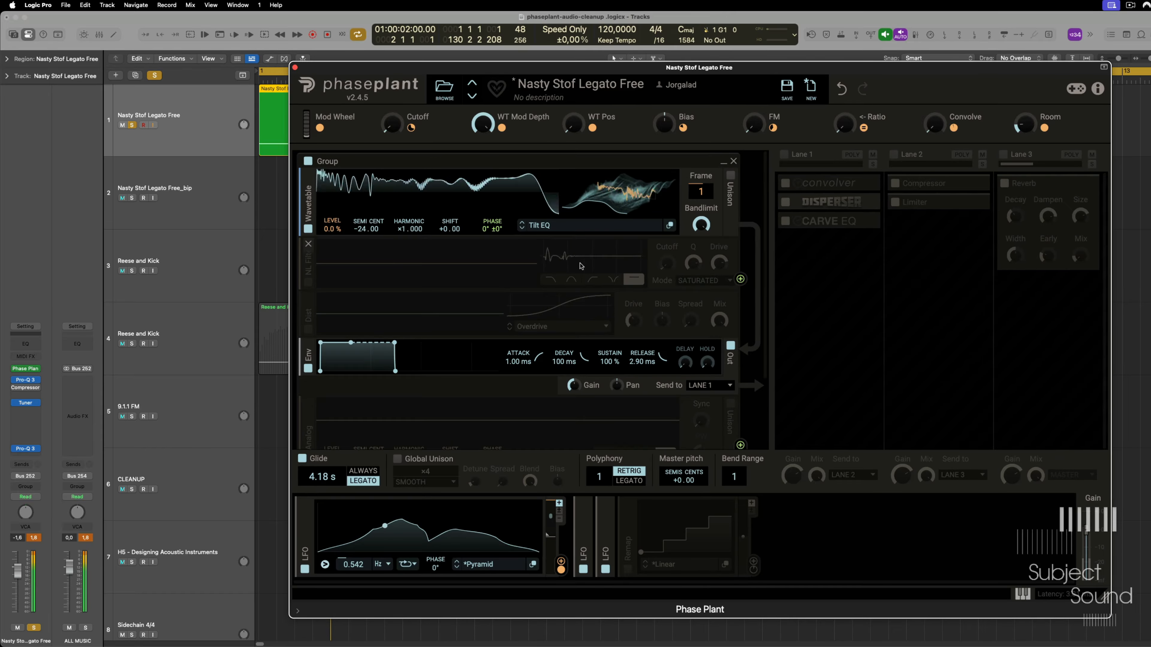
click(304, 569)
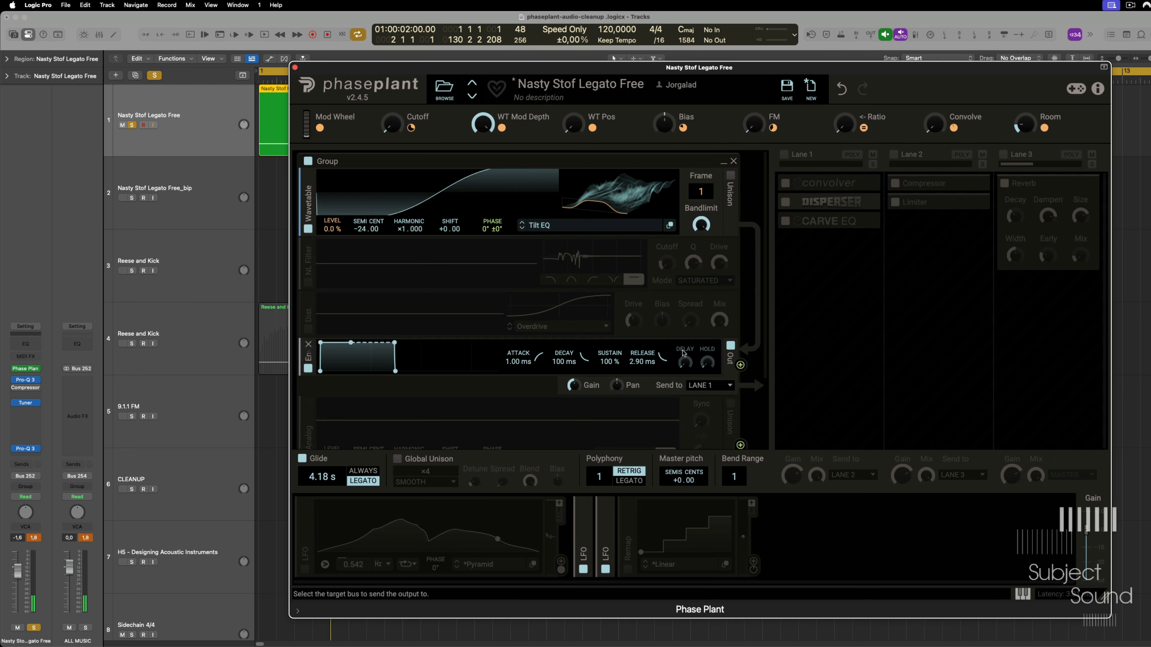
Open the generator's wavetable in the Wavetable Editor and bring up the Tilt EQ effect.
drag(638, 207, 641, 252)
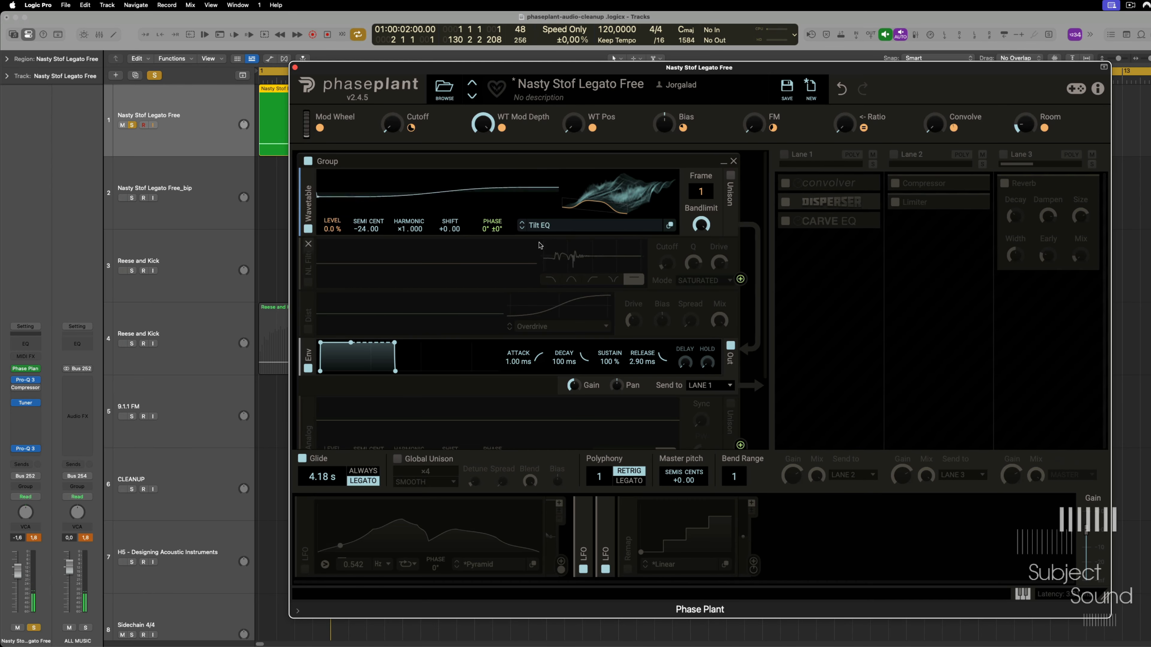
click(669, 224)
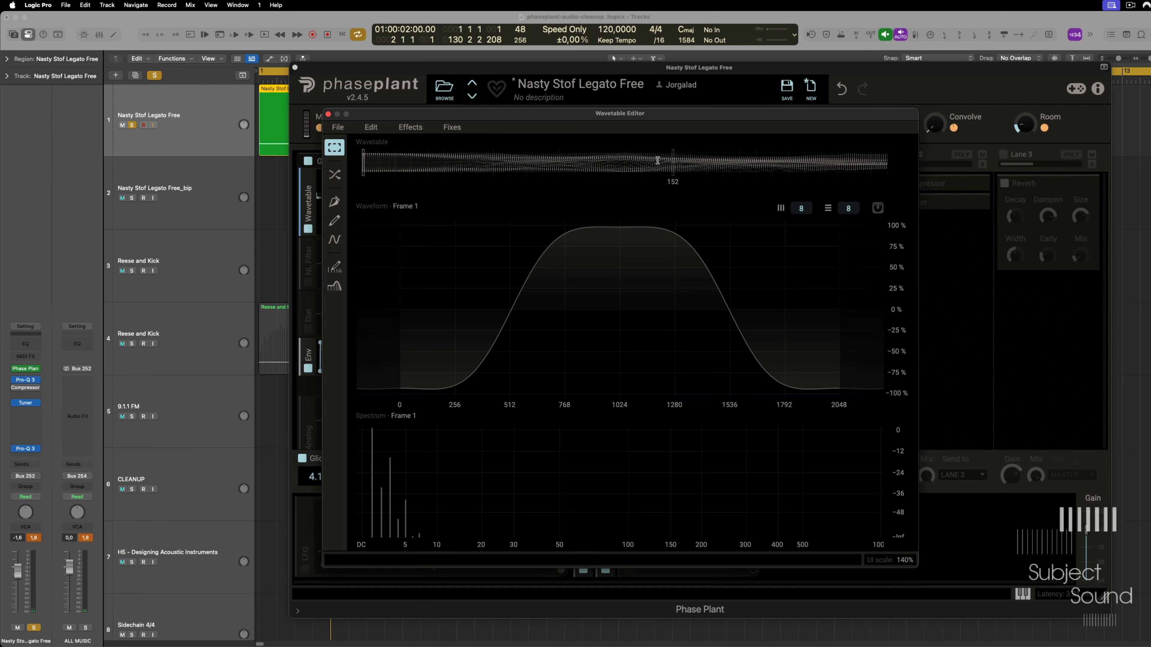
click(410, 127)
click(515, 327)
click(410, 127)
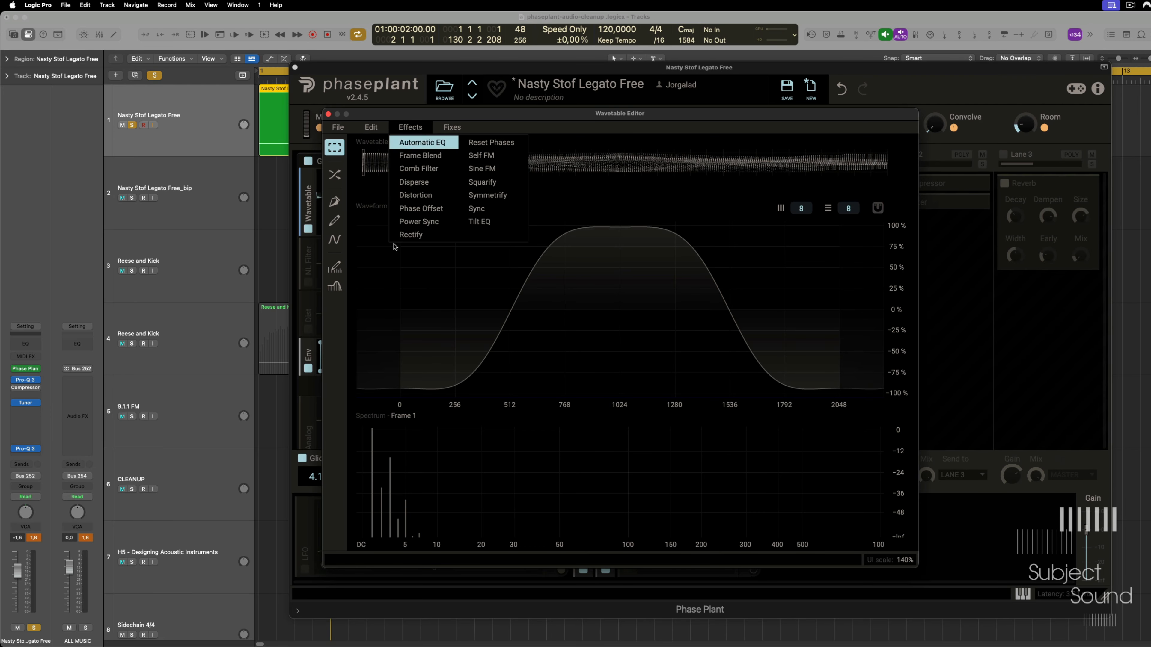
click(479, 222)
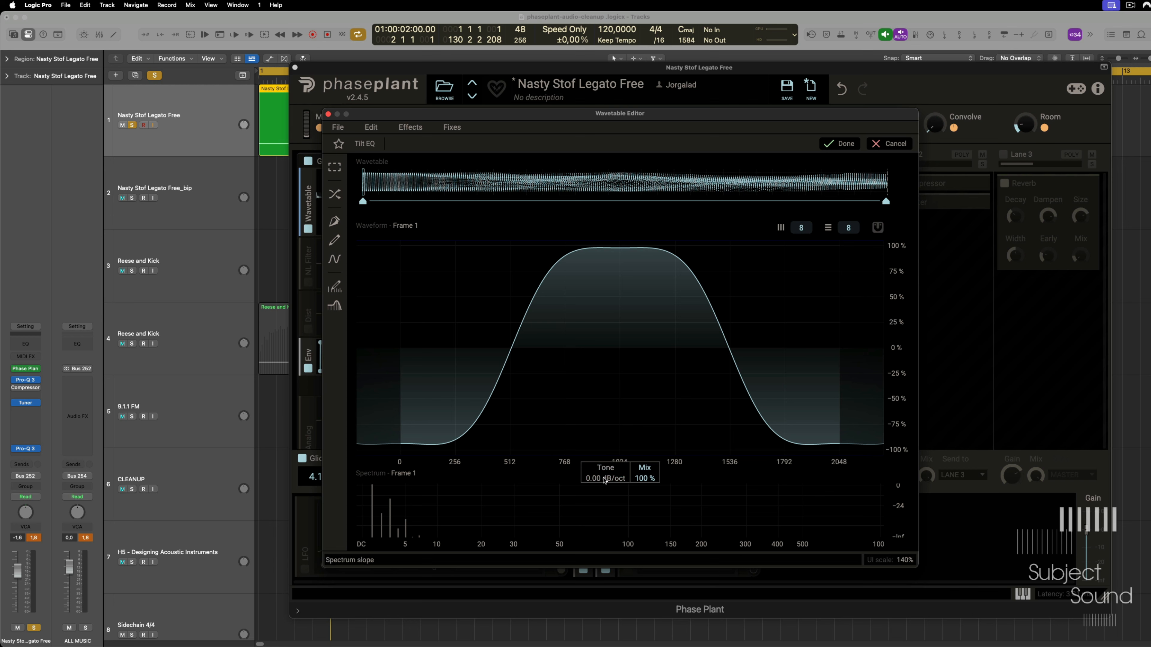
Vary the Tilt EQ tone across several key frames, with 0.19 dB/oct at frame 122, and apply the effect.
mouse_move(605, 476)
mouse_down()
mouse_move(605, 519)
mouse_move(605, 436)
mouse_move(606, 489)
mouse_up()
click(437, 191)
click(539, 181)
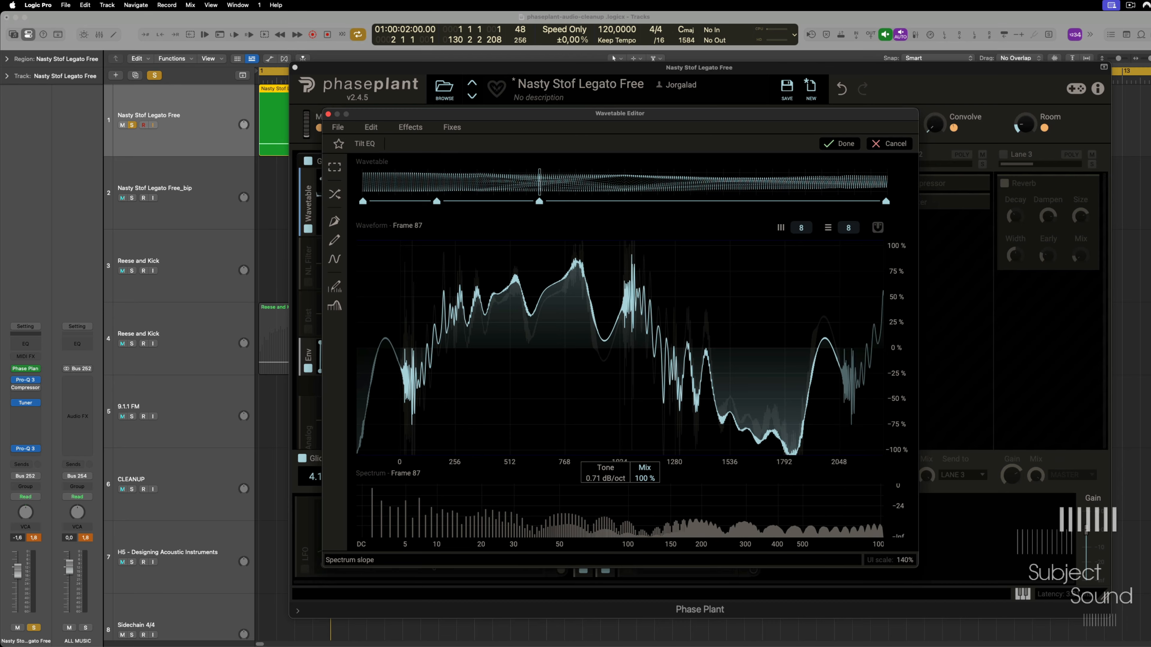
click(611, 181)
drag(612, 479, 612, 492)
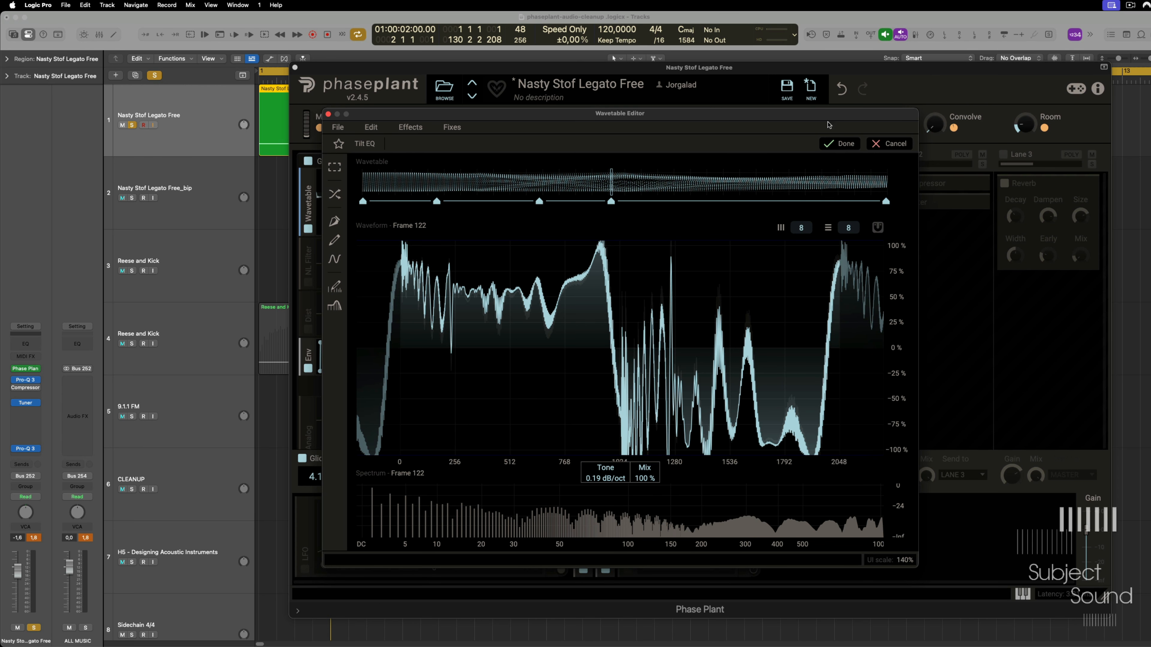
click(837, 143)
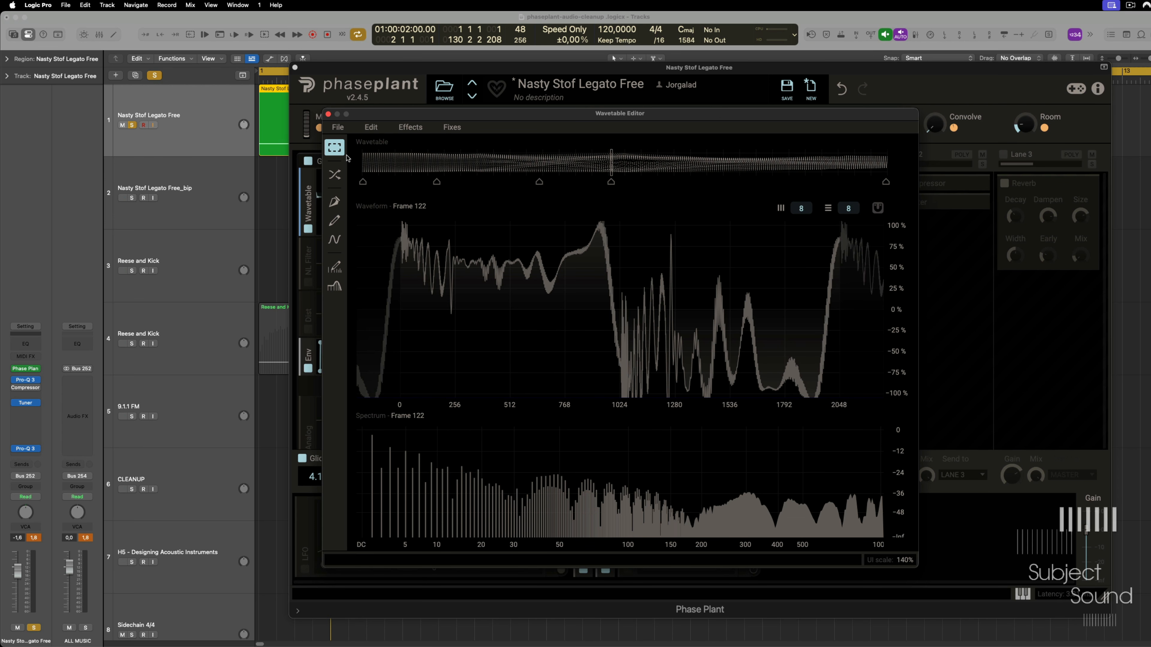
Apply a linear Morph Tool pass between the wavetable's key frames, including frame 87, and close the Wavetable Editor.
click(334, 175)
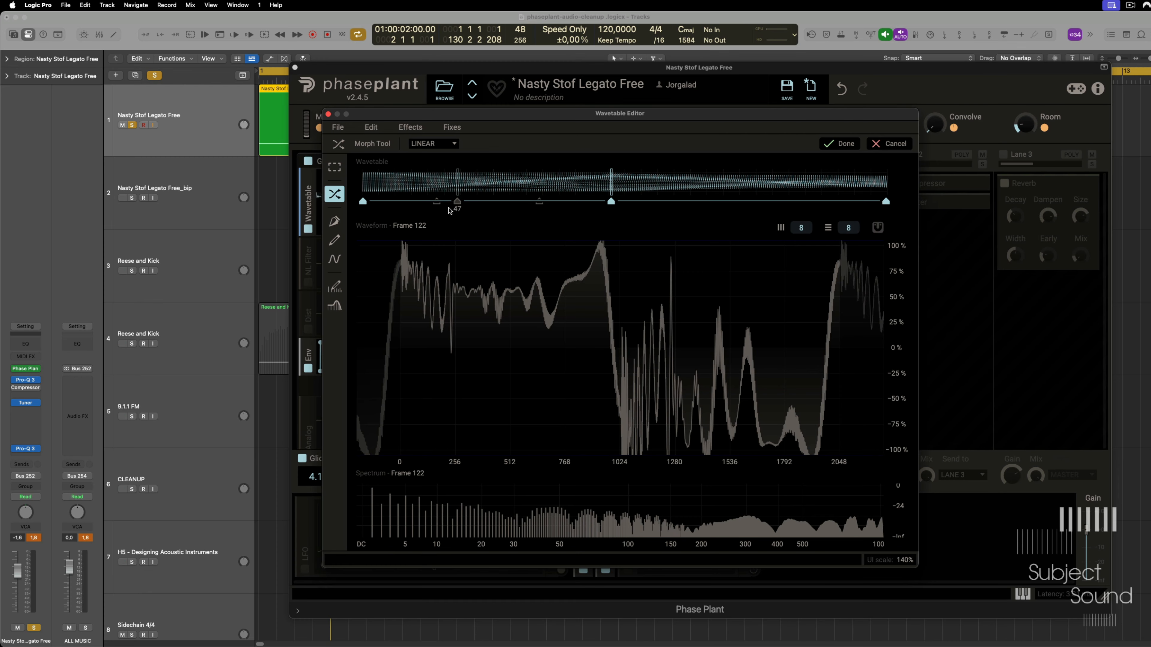
click(539, 201)
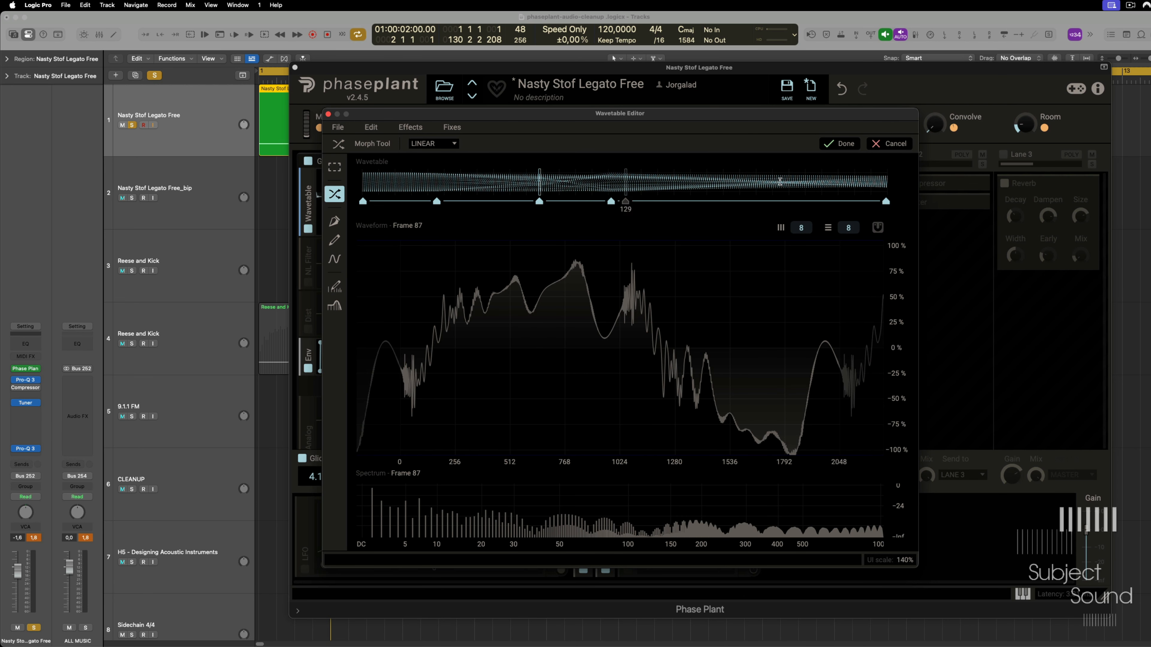
click(839, 143)
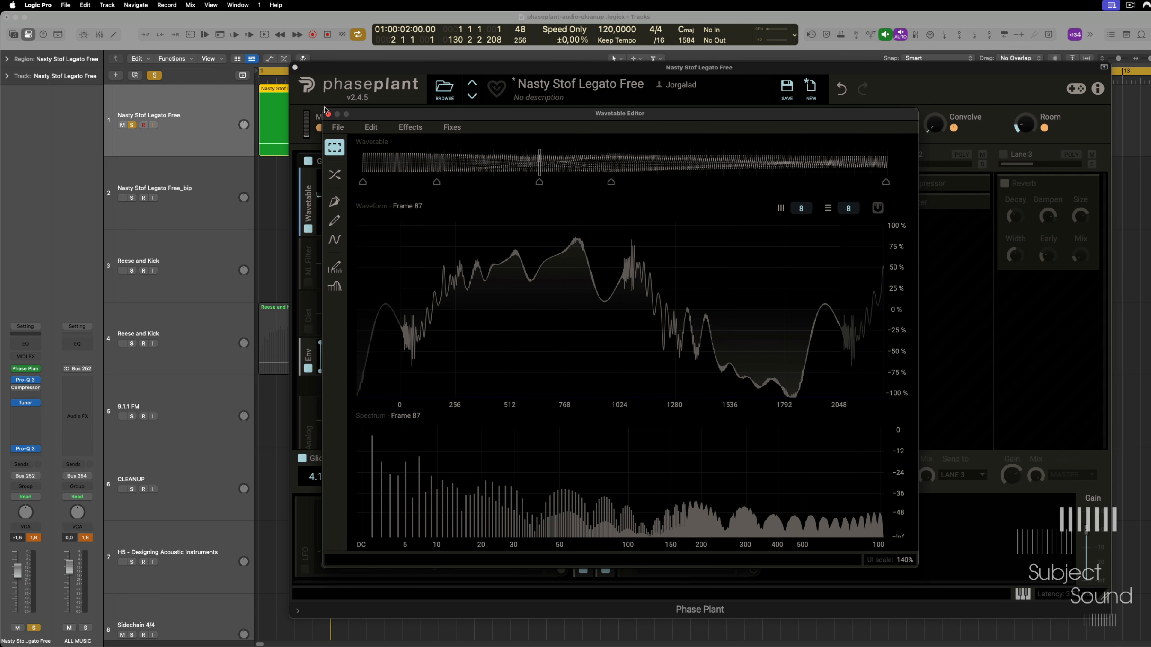
click(329, 114)
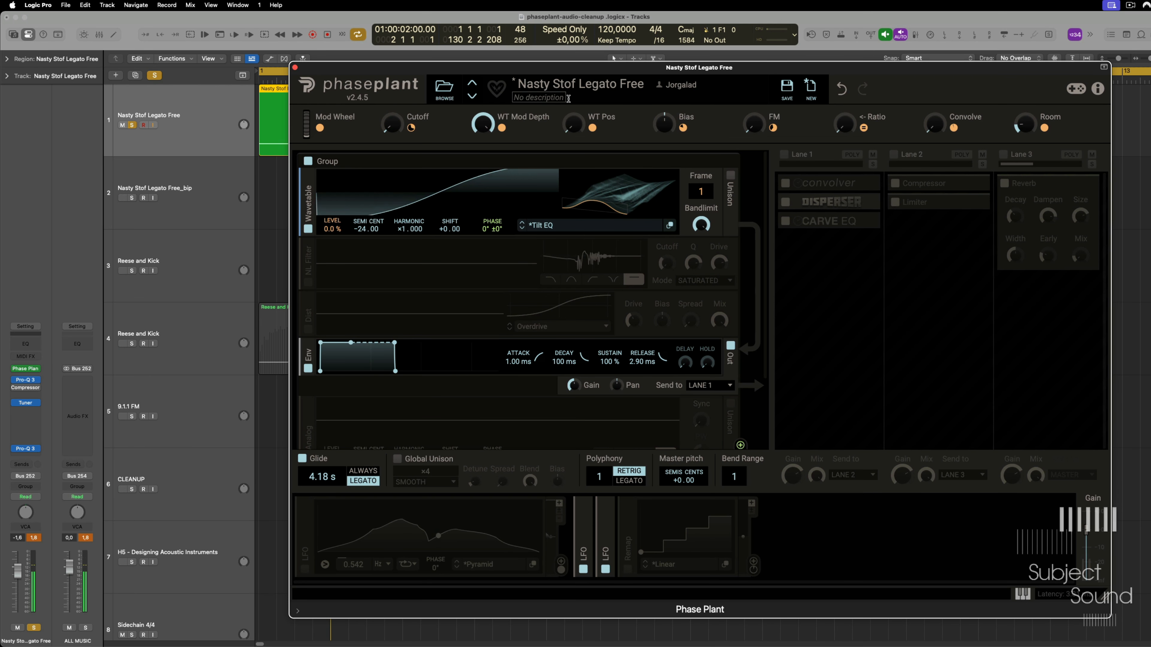
Reload the original Nasty Stof Legato Free preset and disable its Reverb.
click(474, 87)
click(474, 86)
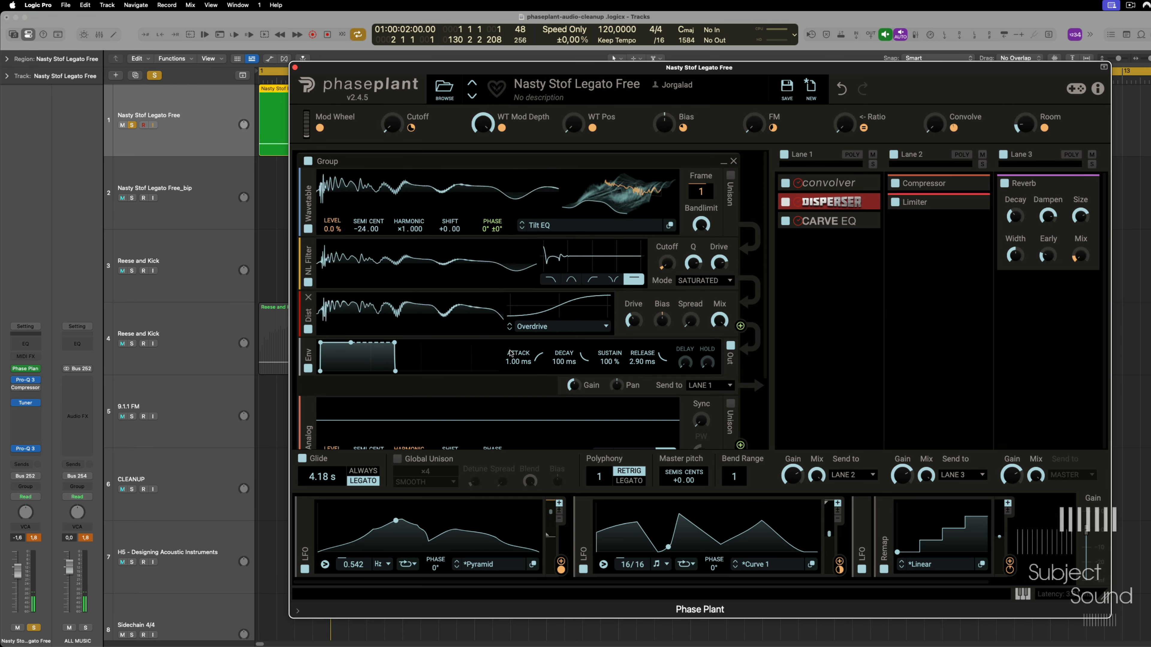
click(1004, 183)
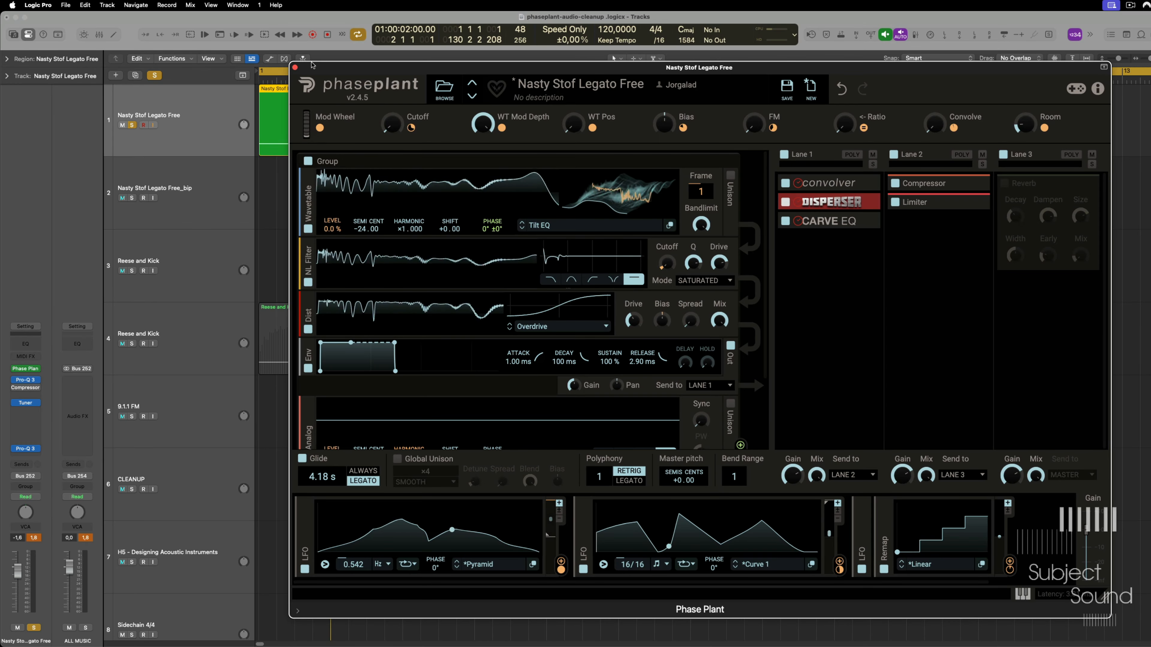
Bounce the Nasty Stof Legato Free MIDI region in place to a new audio track and view its note in the Piano Roll.
click(294, 67)
key(ctrl+b)
key(Return)
double_click(285, 139)
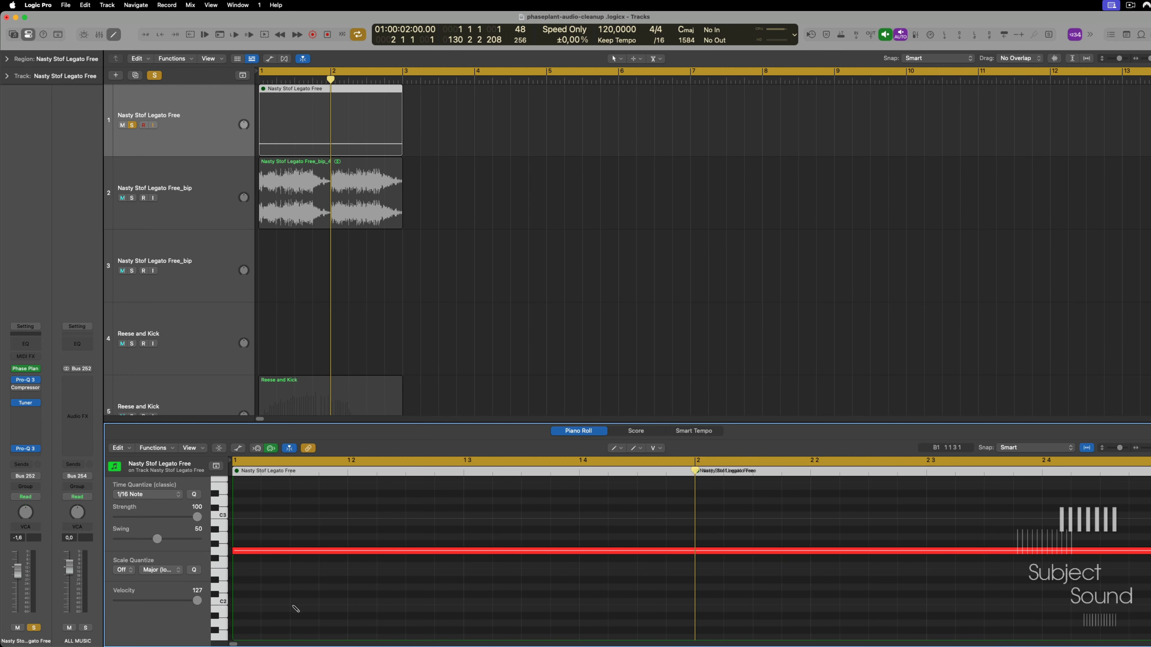
key(e)
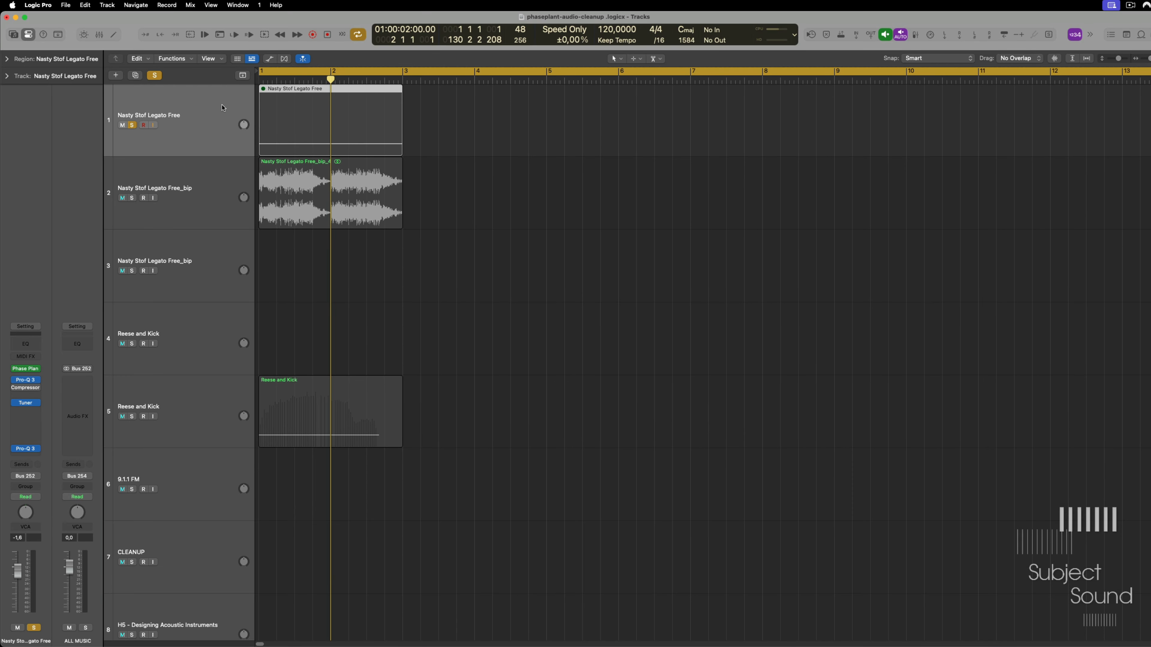
Solo the bounced Nasty Stof Legato Free_bip track and export its region as an audio file.
click(132, 198)
click(353, 192)
right_click(352, 191)
mouse_move(431, 392)
click(492, 400)
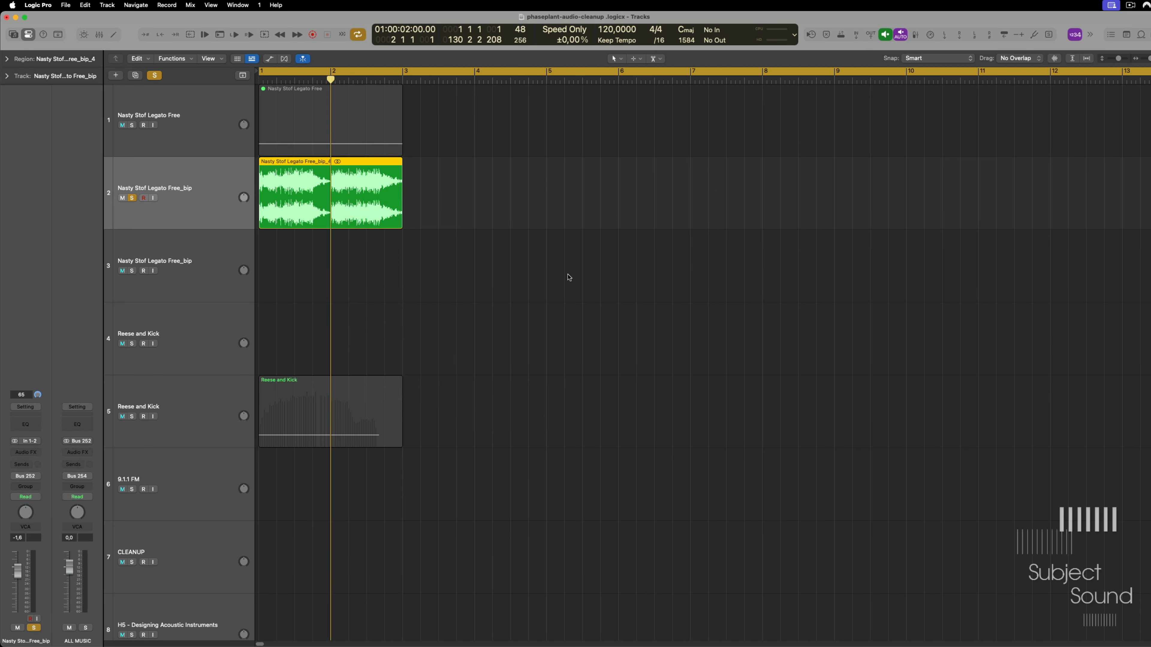
click(931, 487)
click(1150, 528)
Solo only the Nasty Stof Legato Free instrument track and delete its MIDI region.
click(221, 132)
alt+click(132, 126)
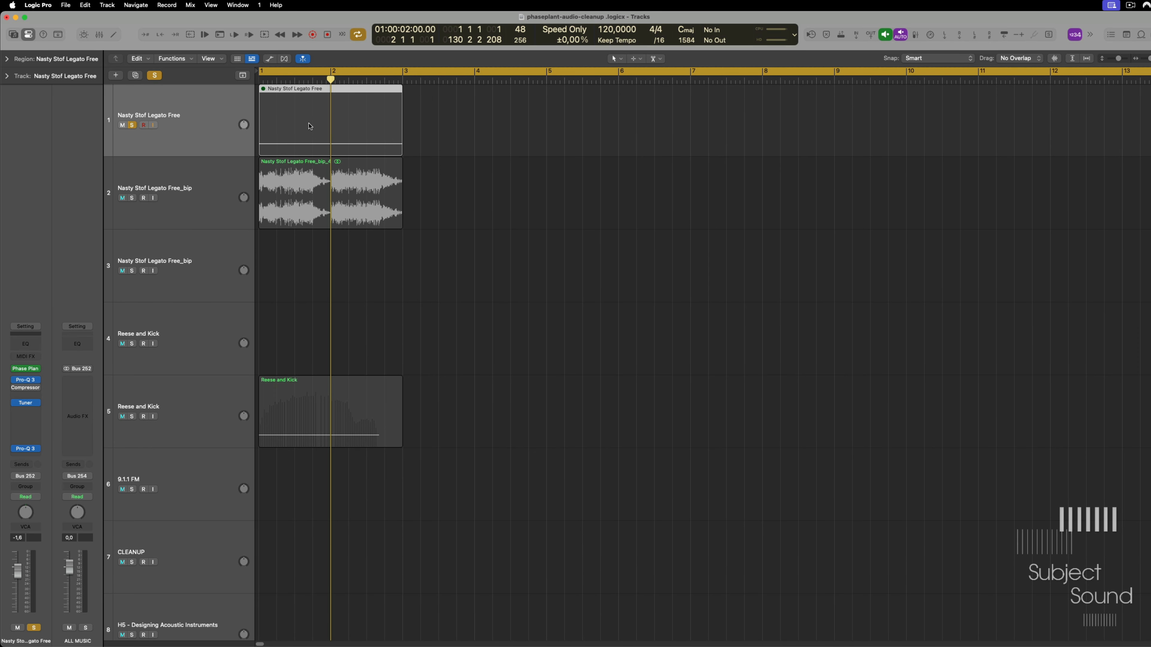
key(Delete)
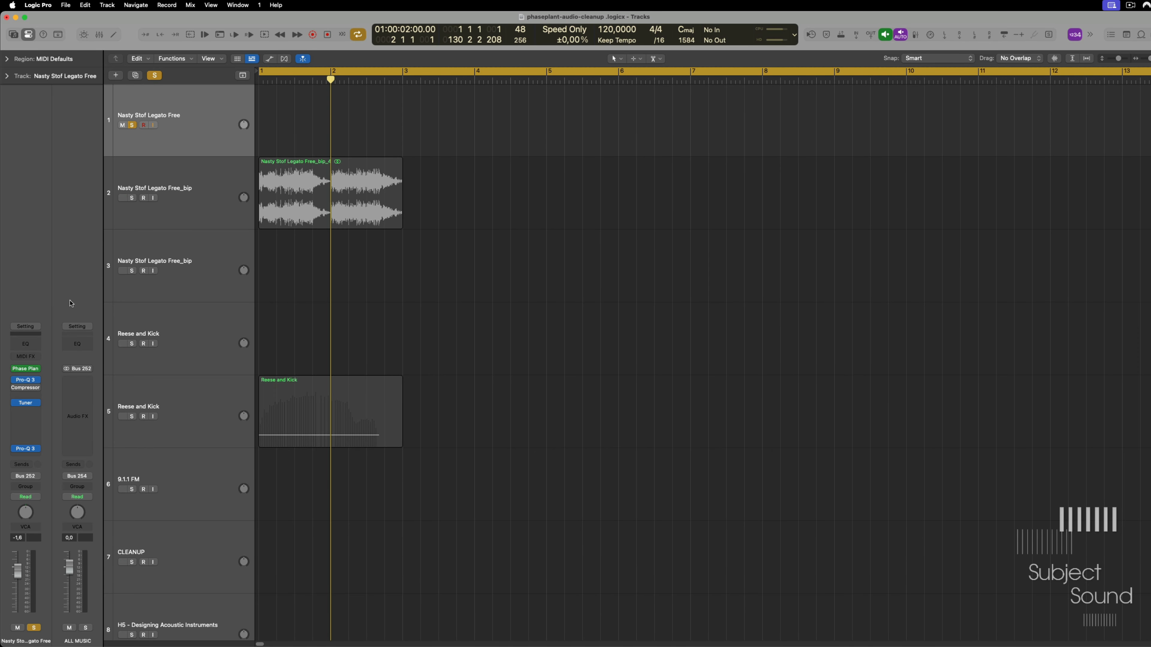
Open the empty Phase Plant instance on the track and add a Sampler generator.
click(27, 368)
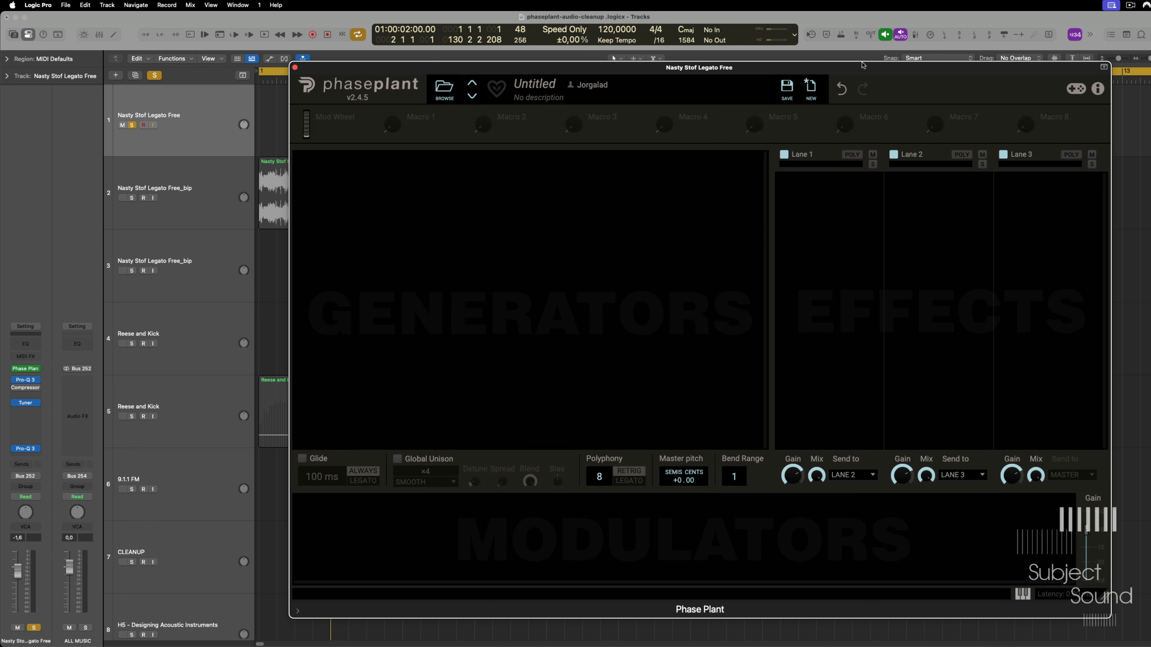
drag(859, 69, 857, 65)
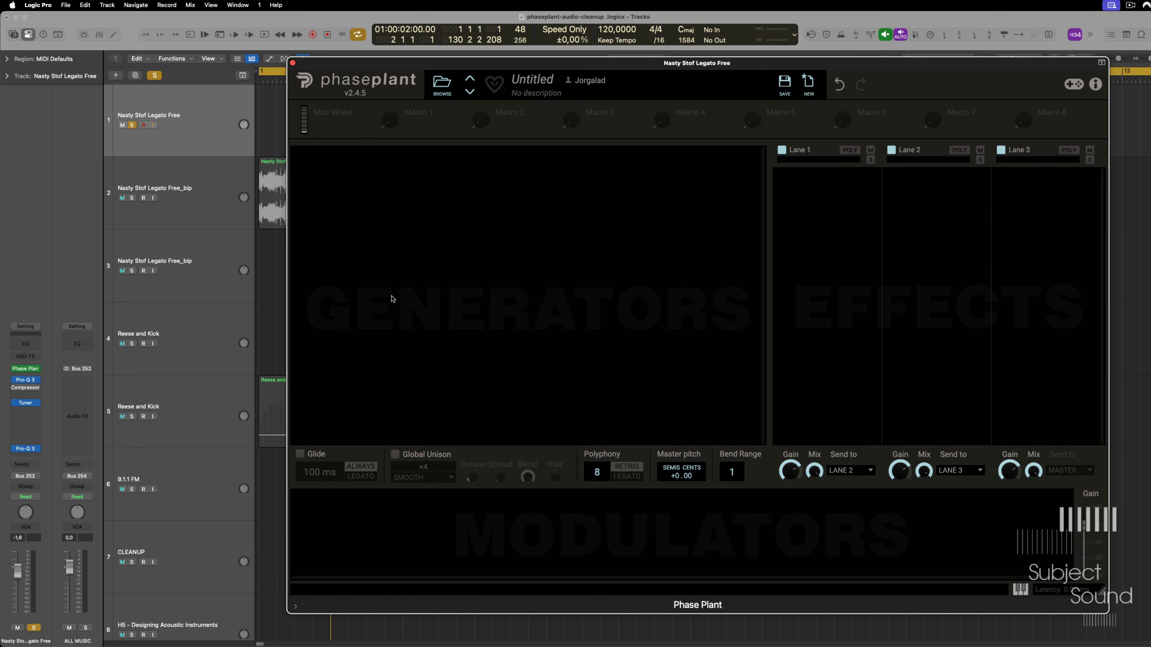
click(529, 191)
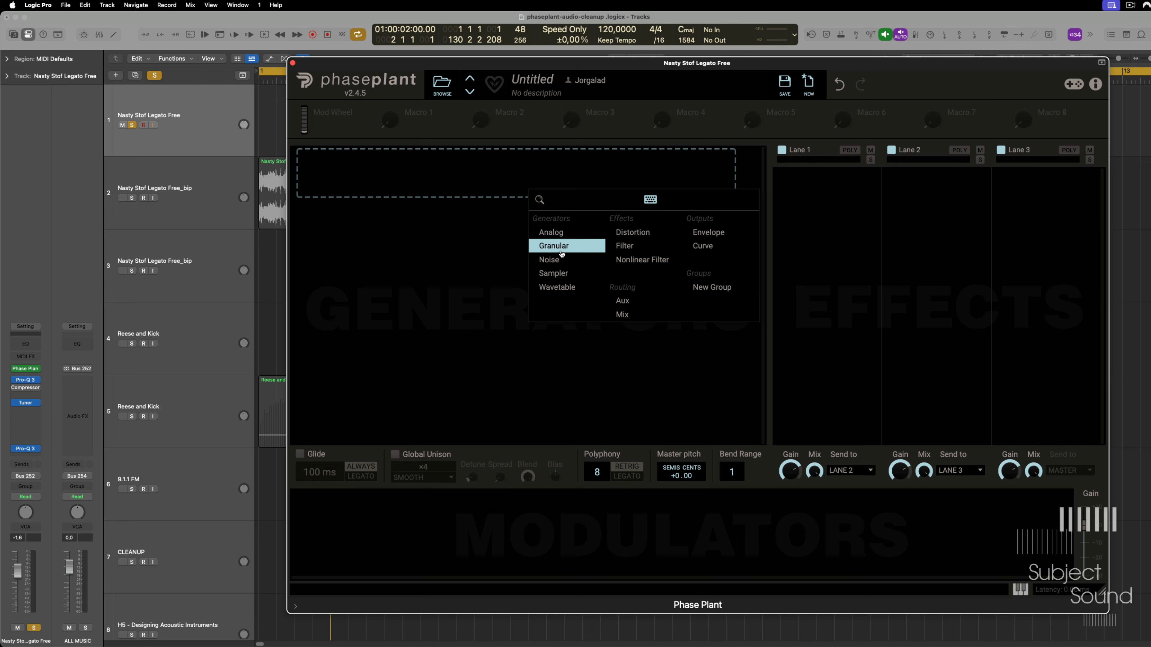
click(561, 273)
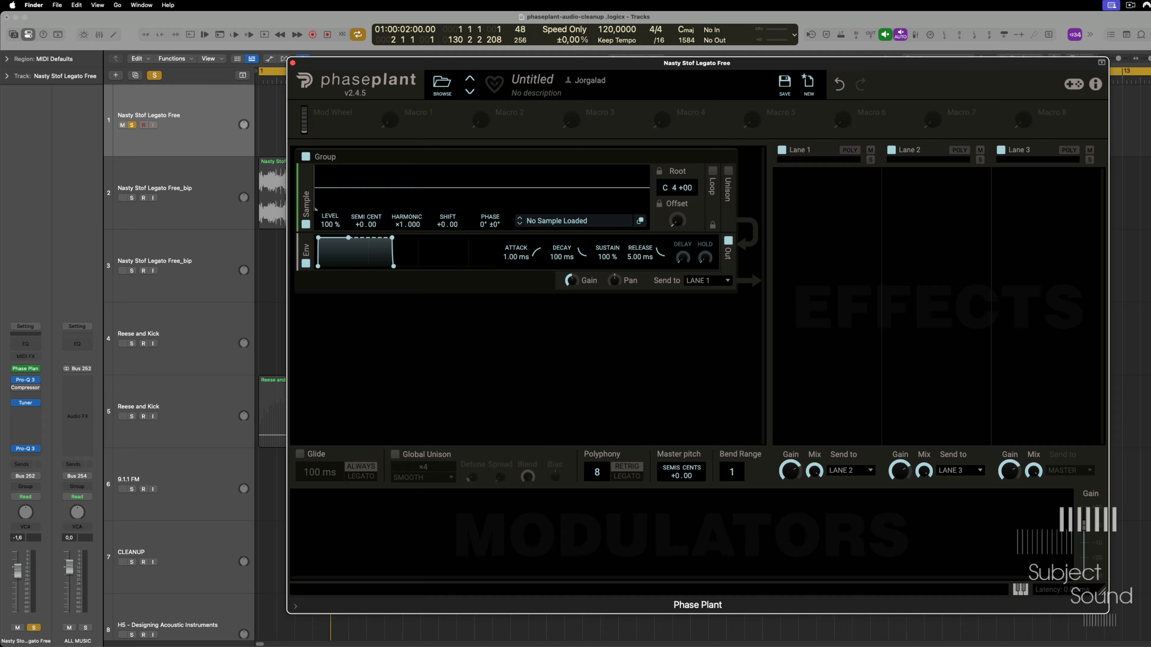
key(super+Tab)
drag(828, 218, 580, 375)
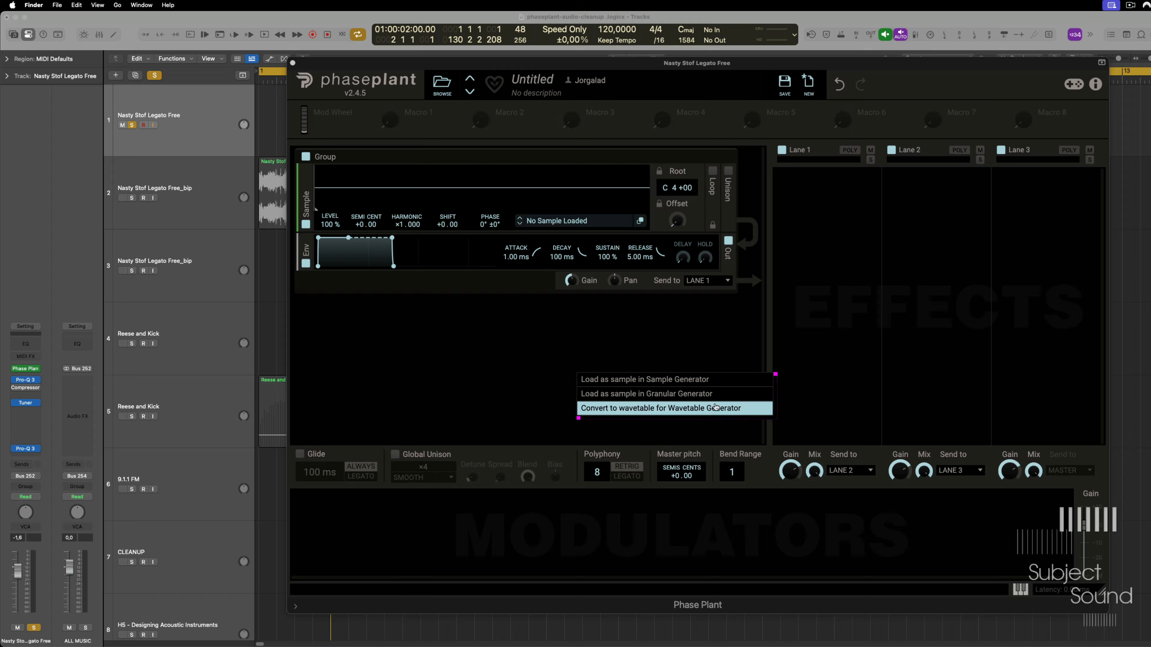
click(673, 408)
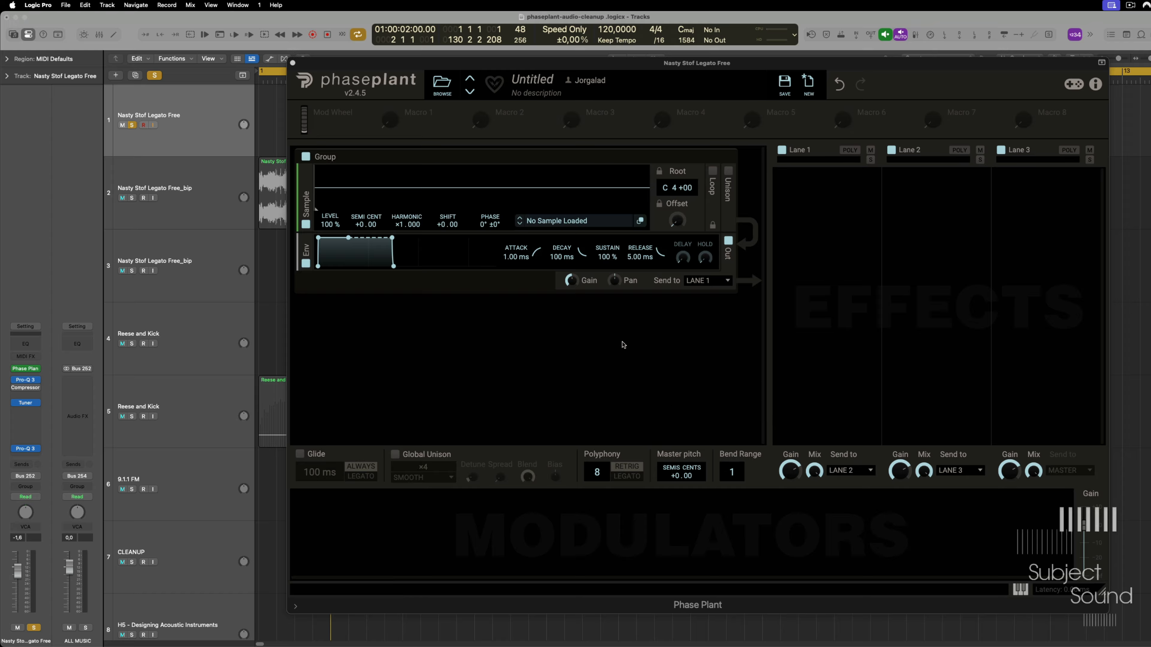
click(593, 255)
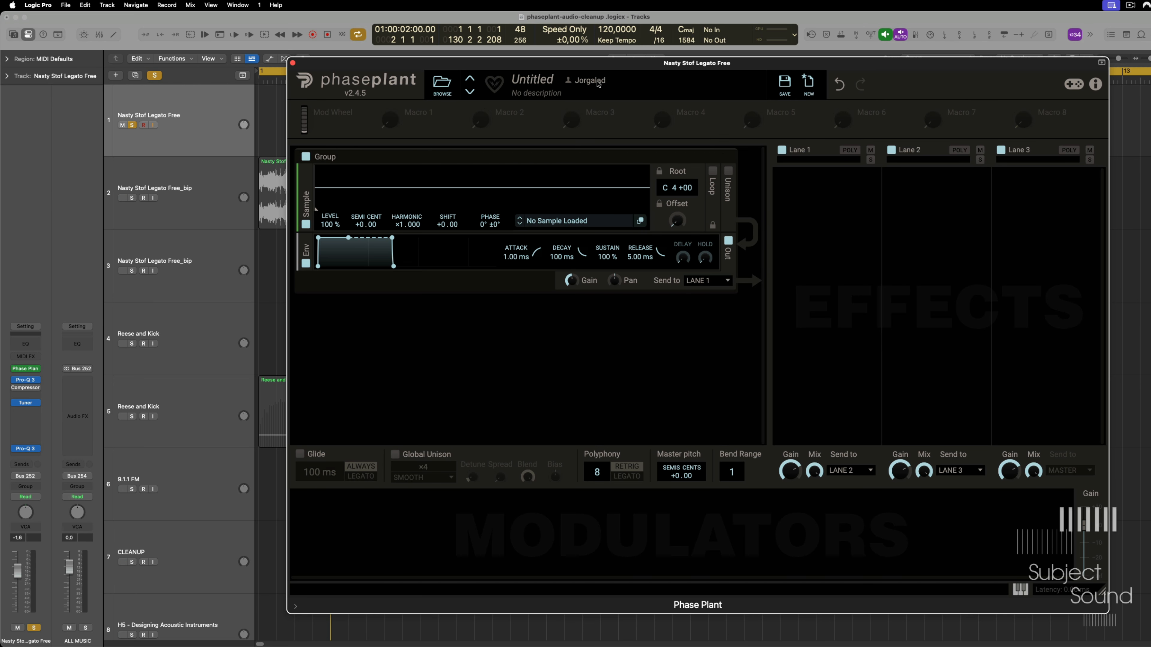
drag(596, 68, 564, 489)
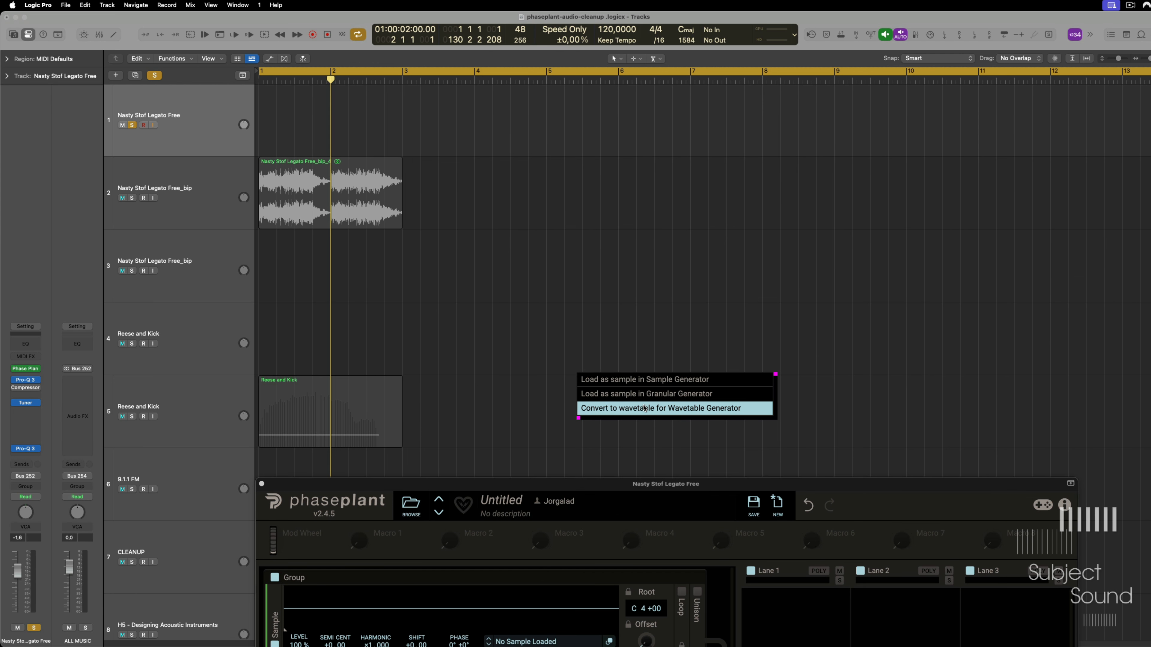
click(644, 407)
drag(688, 195, 779, 54)
drag(362, 487, 343, 38)
click(945, 86)
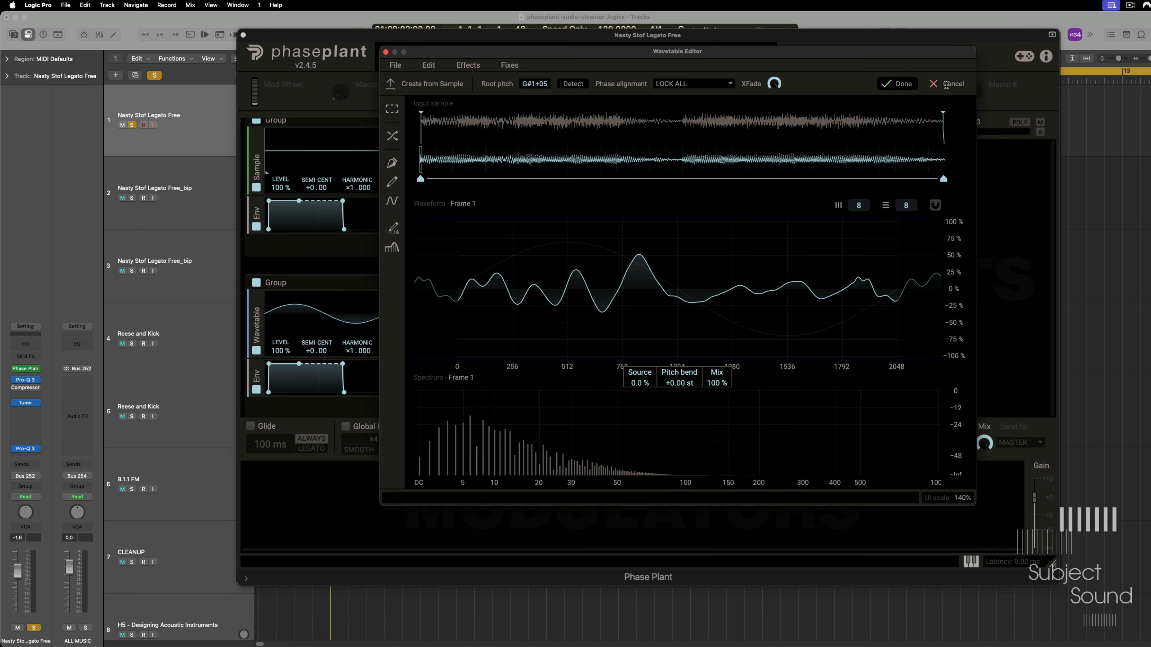
click(386, 52)
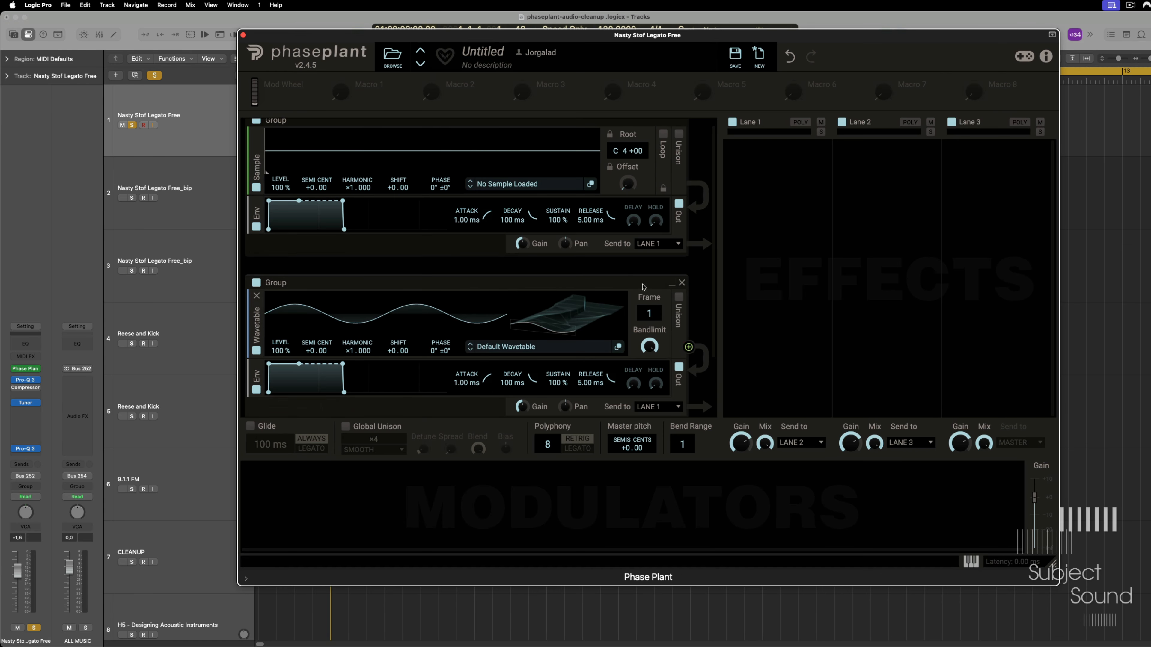
click(681, 283)
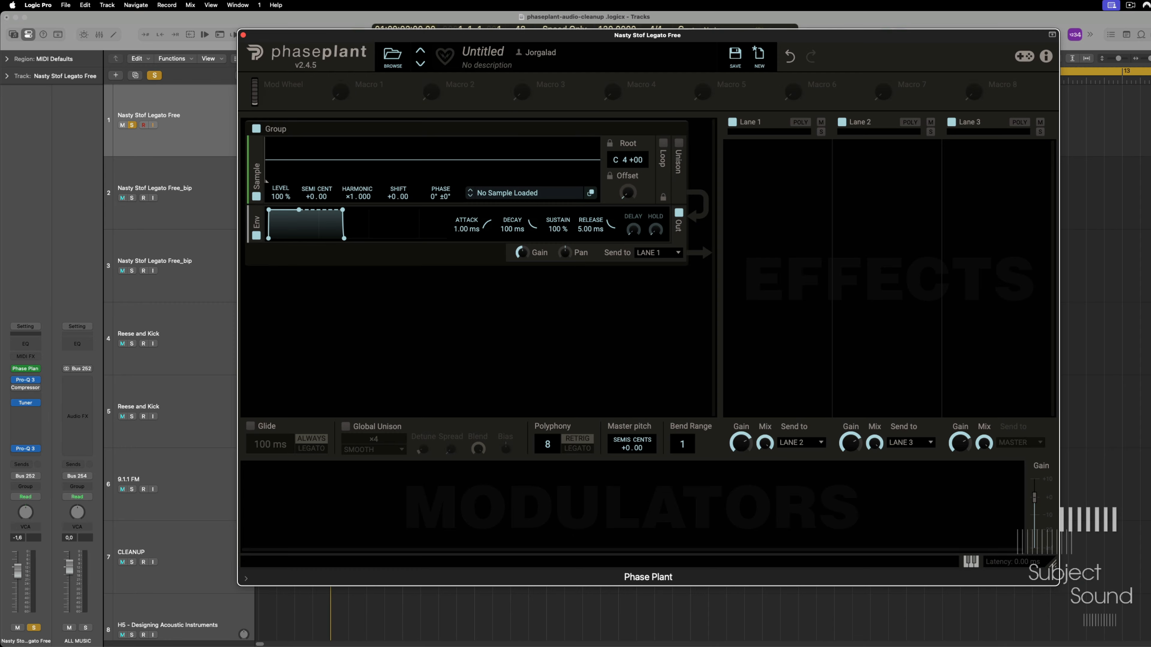
Load the phase-plant-g_1 audio file into the Sample generator and set its root pitch to G3.
drag(779, 189, 467, 155)
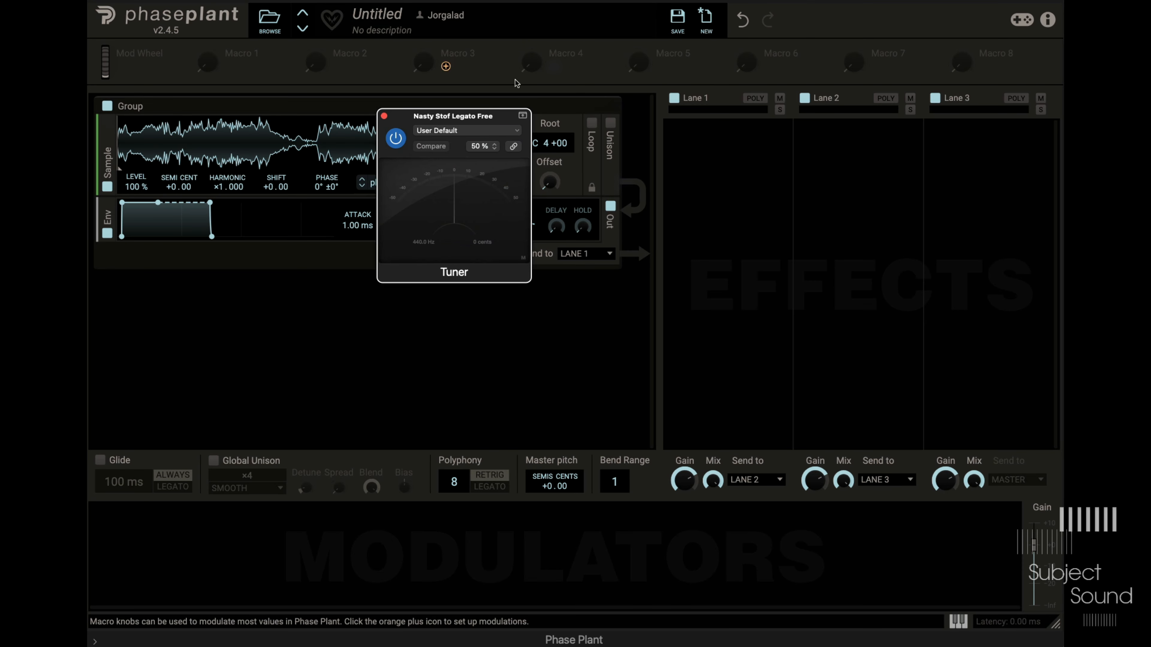
drag(492, 119, 806, 101)
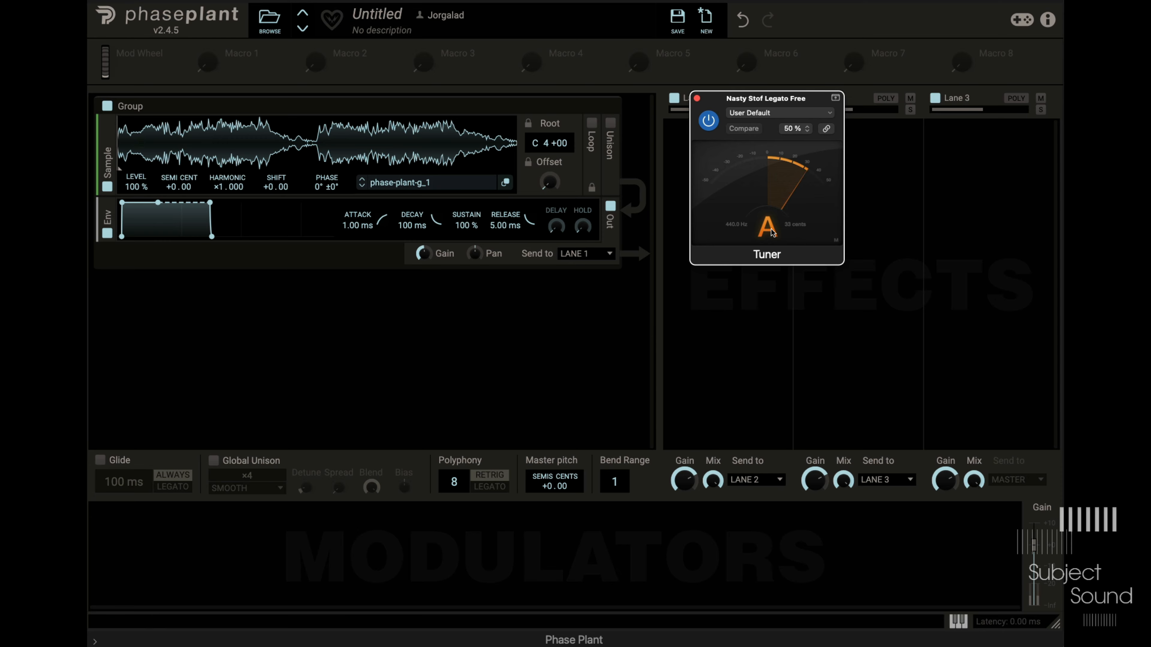
right_click(537, 147)
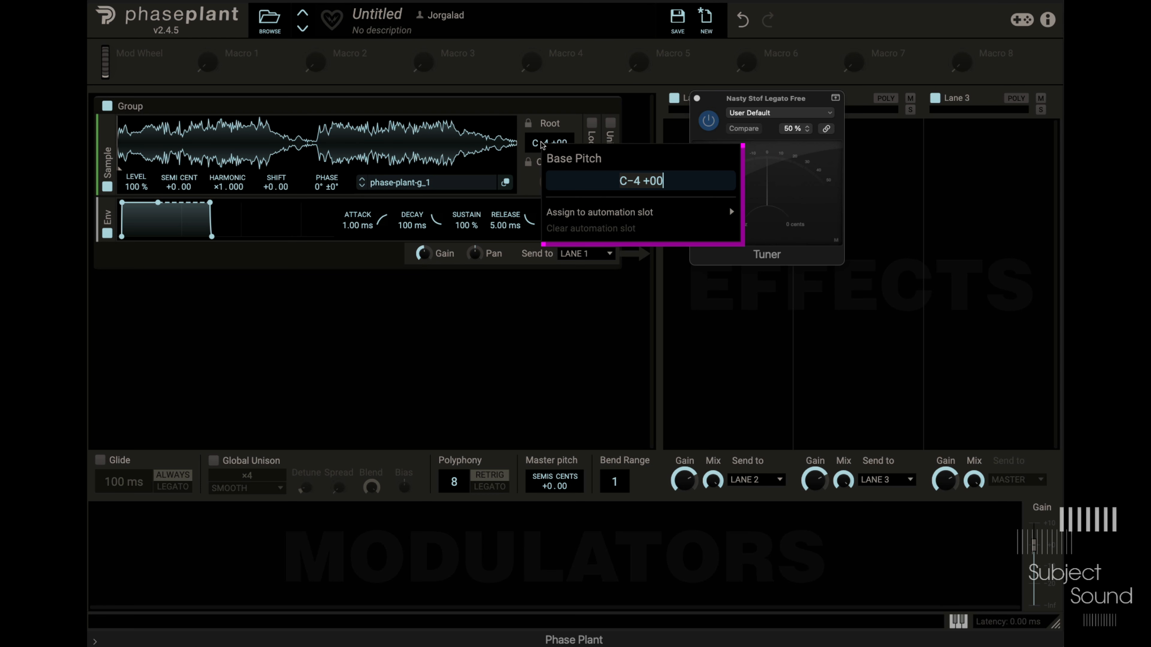
key(BackSpace)
key(BackSpace)
key(BackSpace)
key(BackSpace)
key(BackSpace)
key(BackSpace)
key(BackSpace)
text(G3)
key(Return)
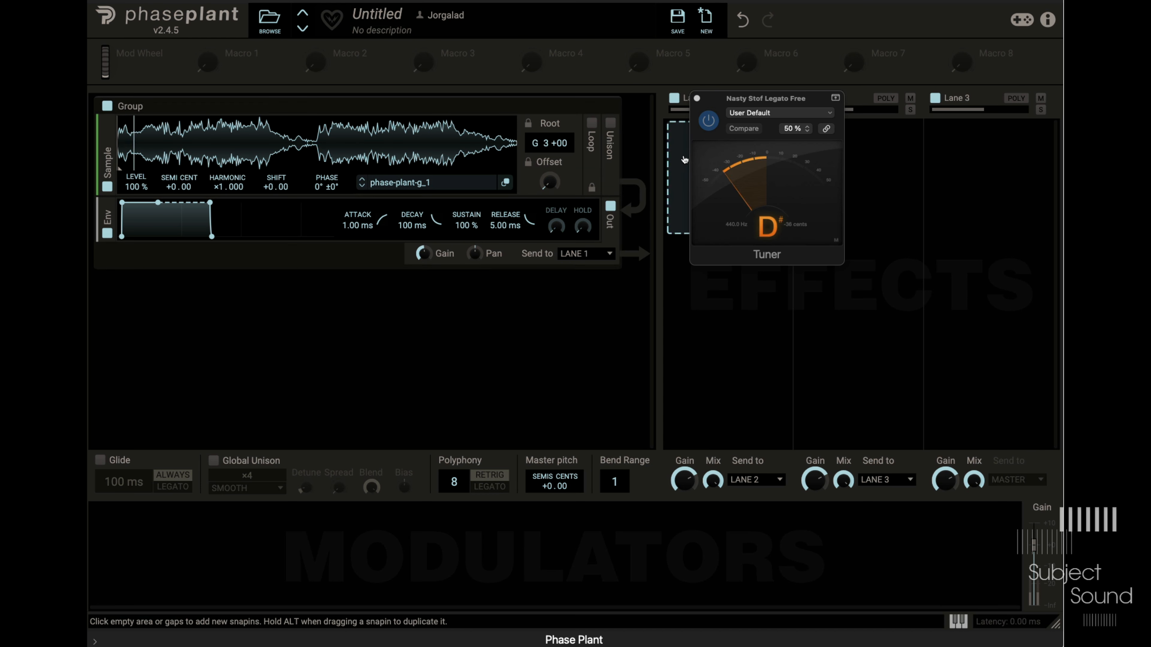
click(697, 98)
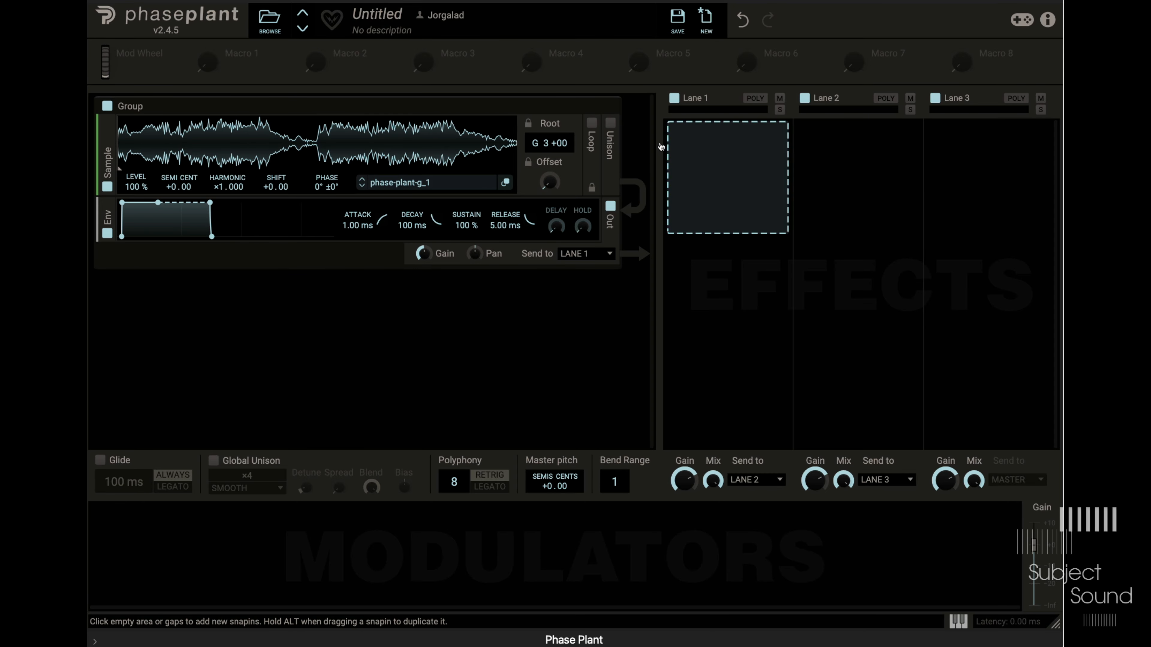
Enable unison on the Sample generator and set its mode to Freq Stack.
click(611, 128)
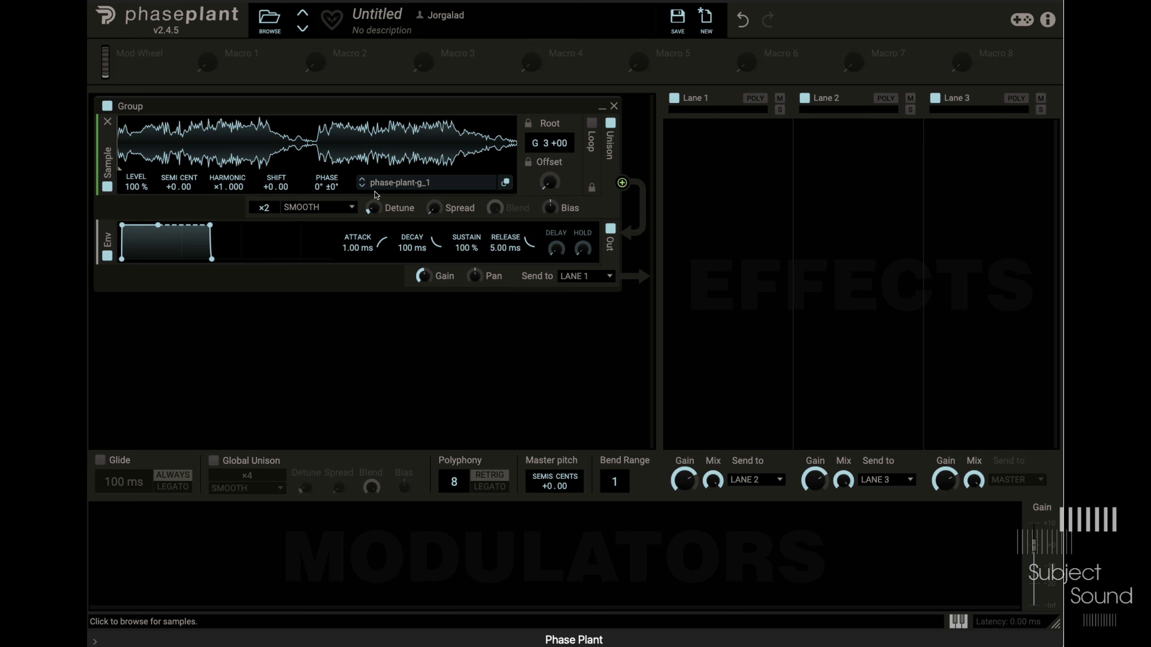
click(315, 207)
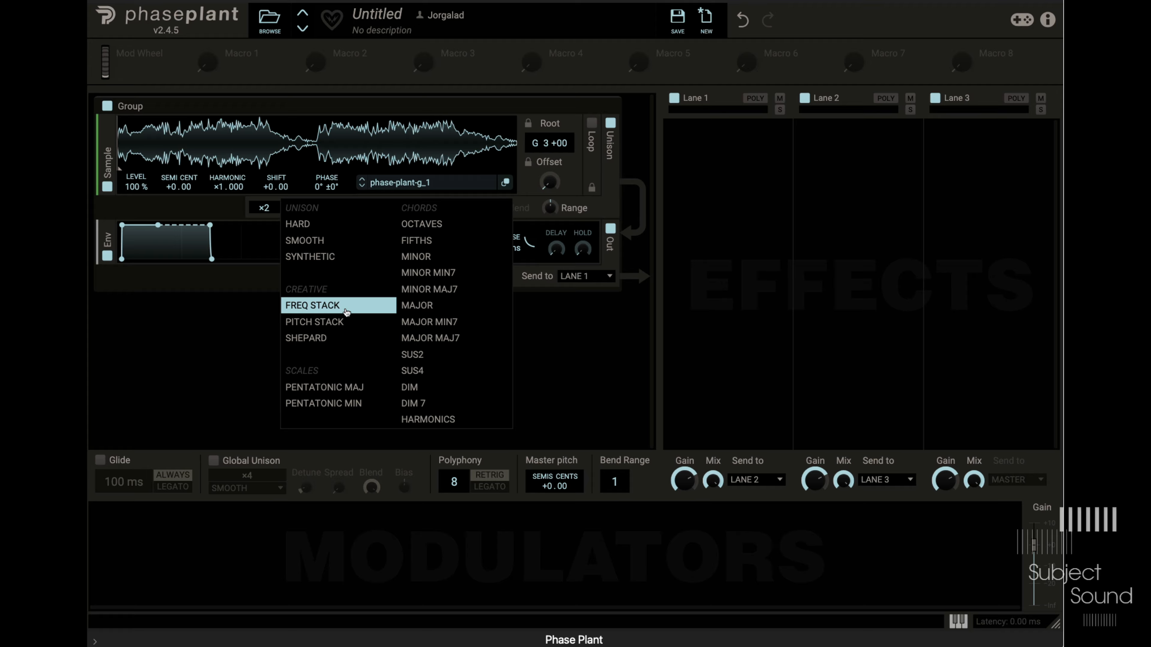
click(329, 306)
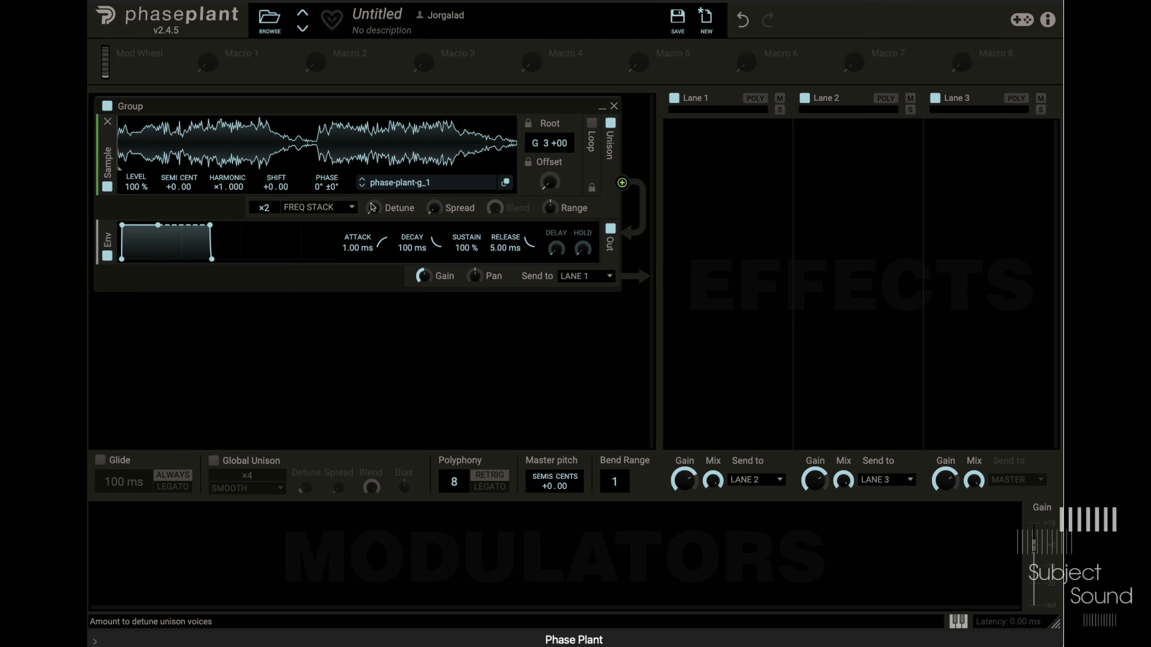
Try out the Sample's unison detune and spread, and bring both down to nearly zero.
drag(373, 208, 373, 213)
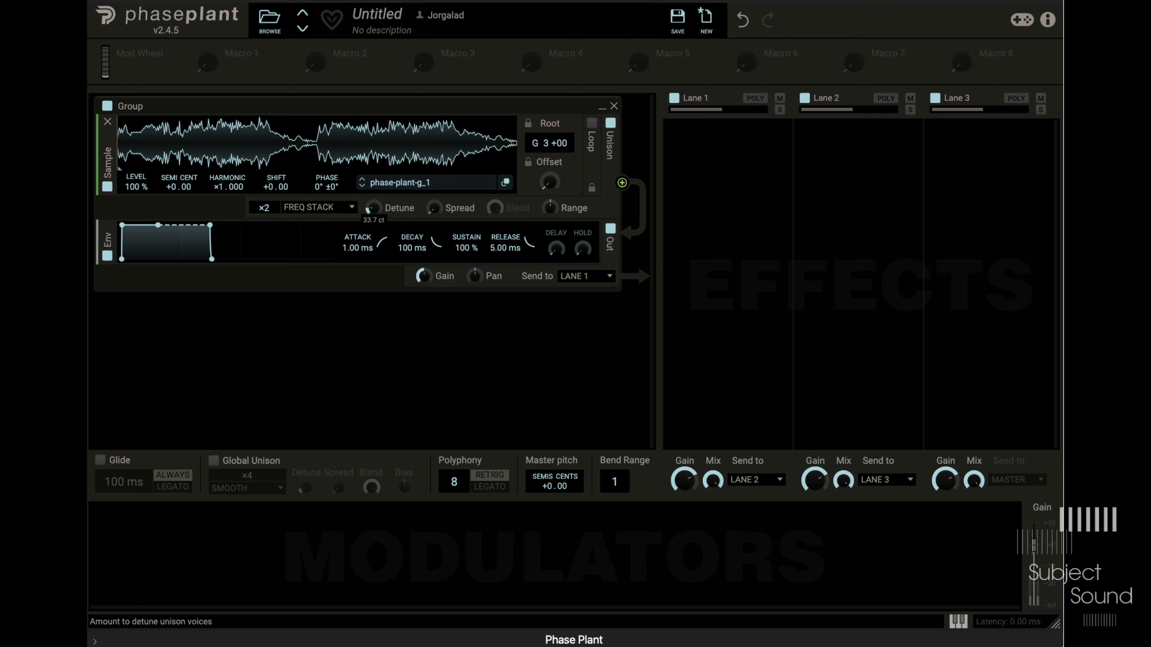
drag(434, 208, 433, 181)
drag(373, 208, 434, 227)
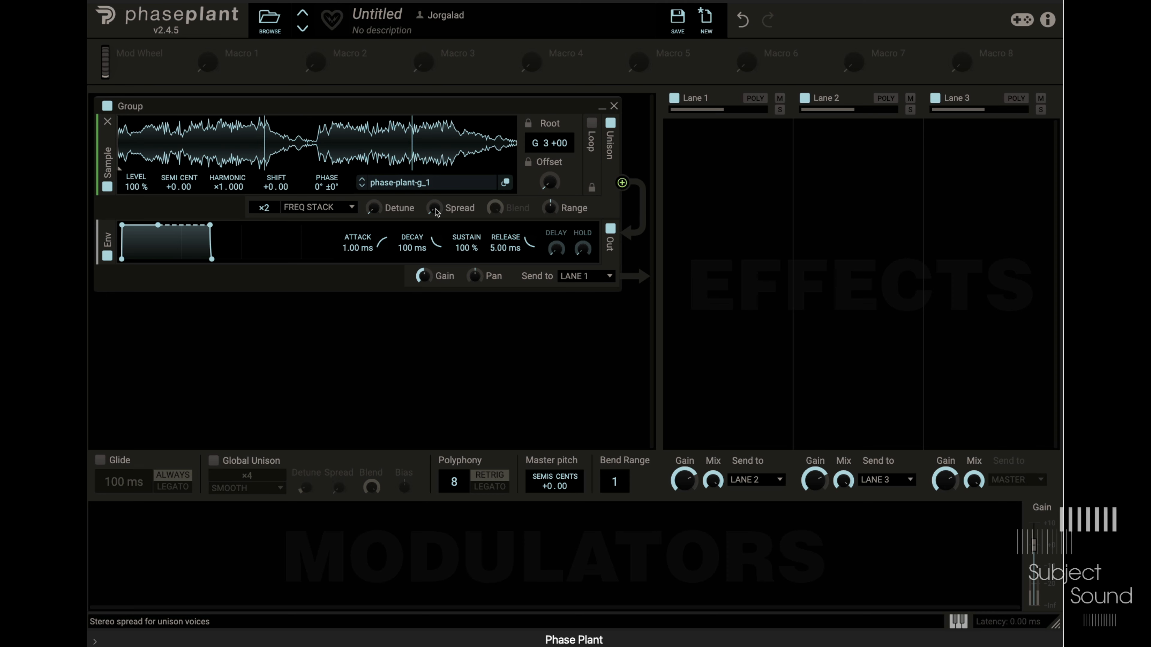
Add a Remap modulator and assign Macro 1 as its input.
mouse_move(160, 47)
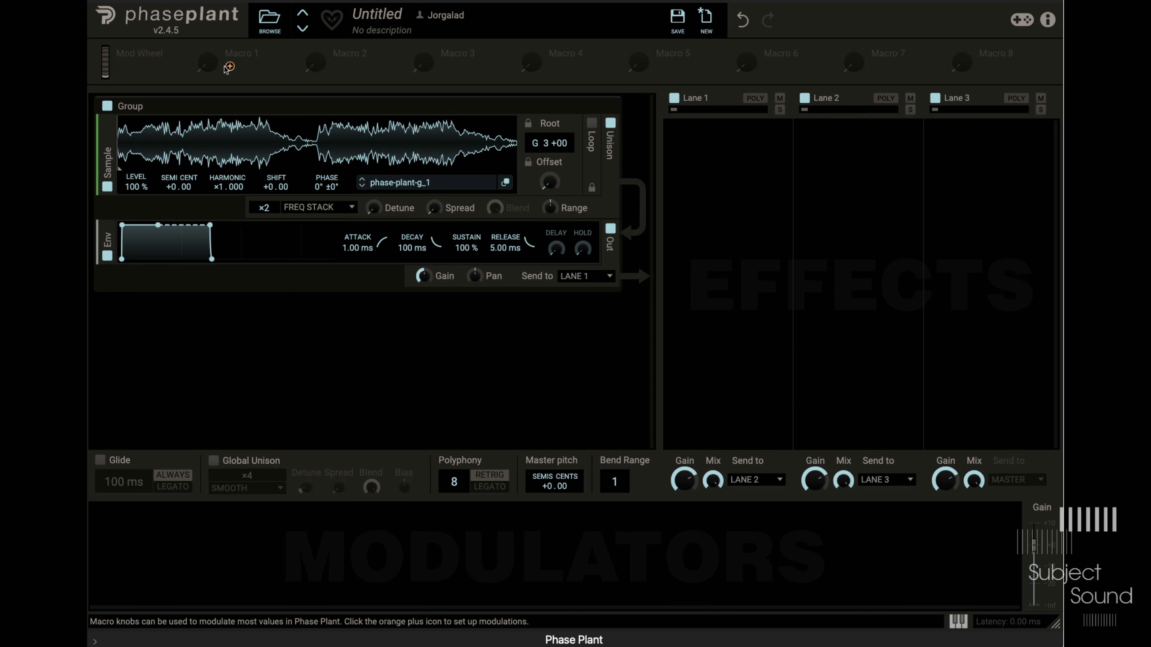
click(232, 65)
click(258, 104)
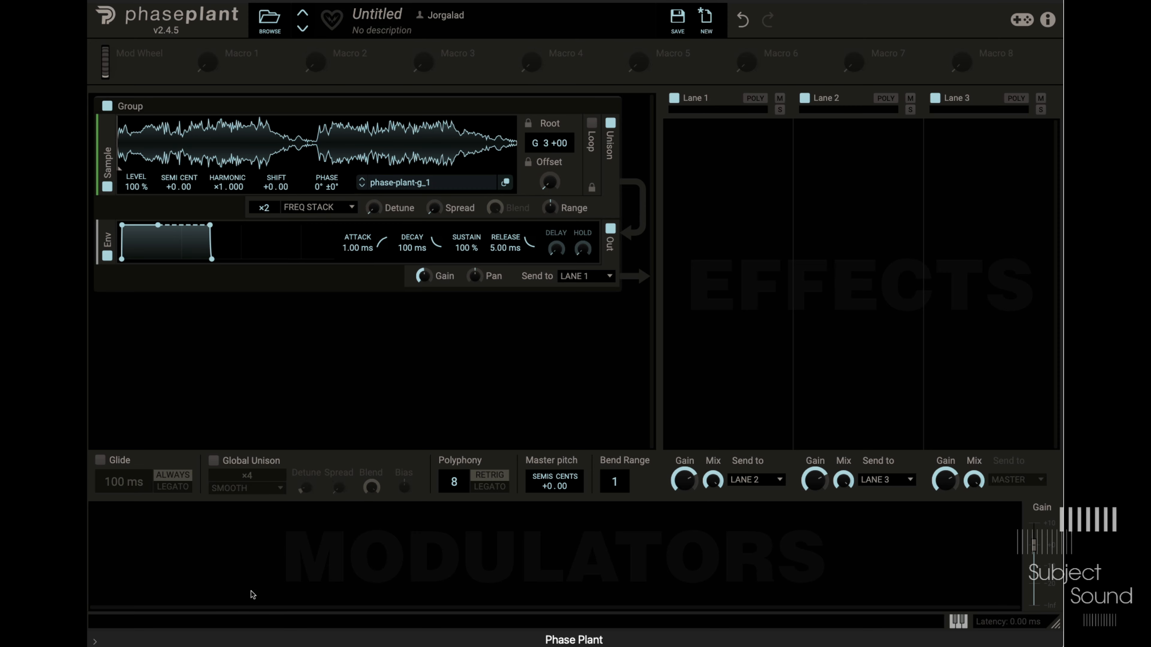
click(218, 589)
click(438, 472)
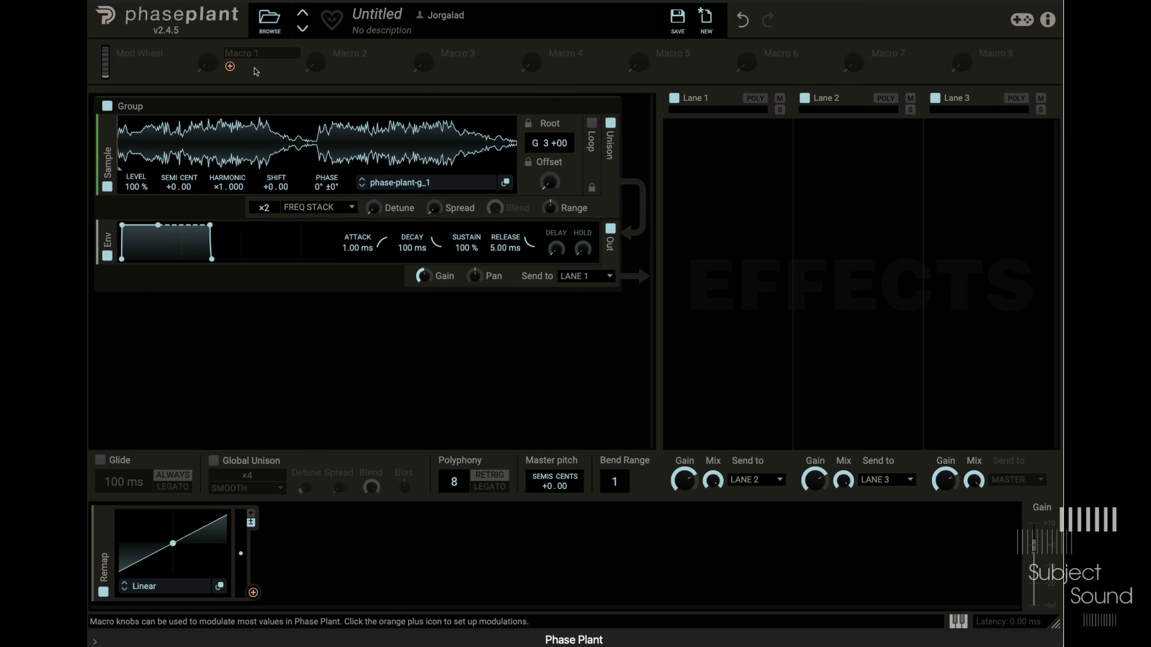
click(230, 65)
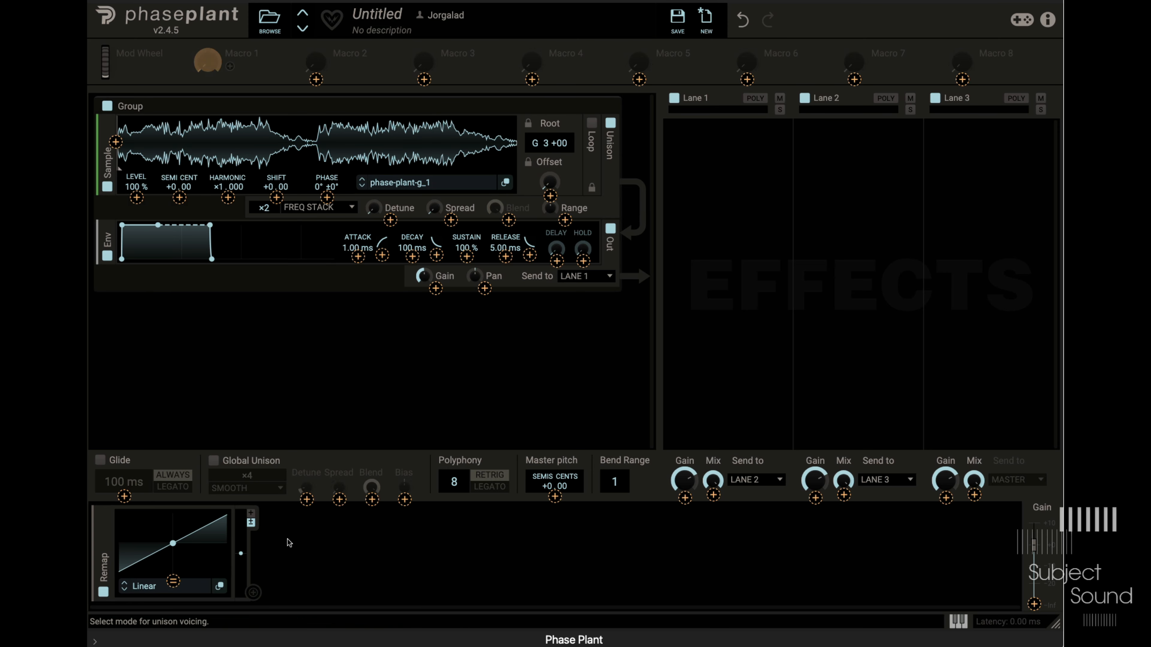
click(173, 582)
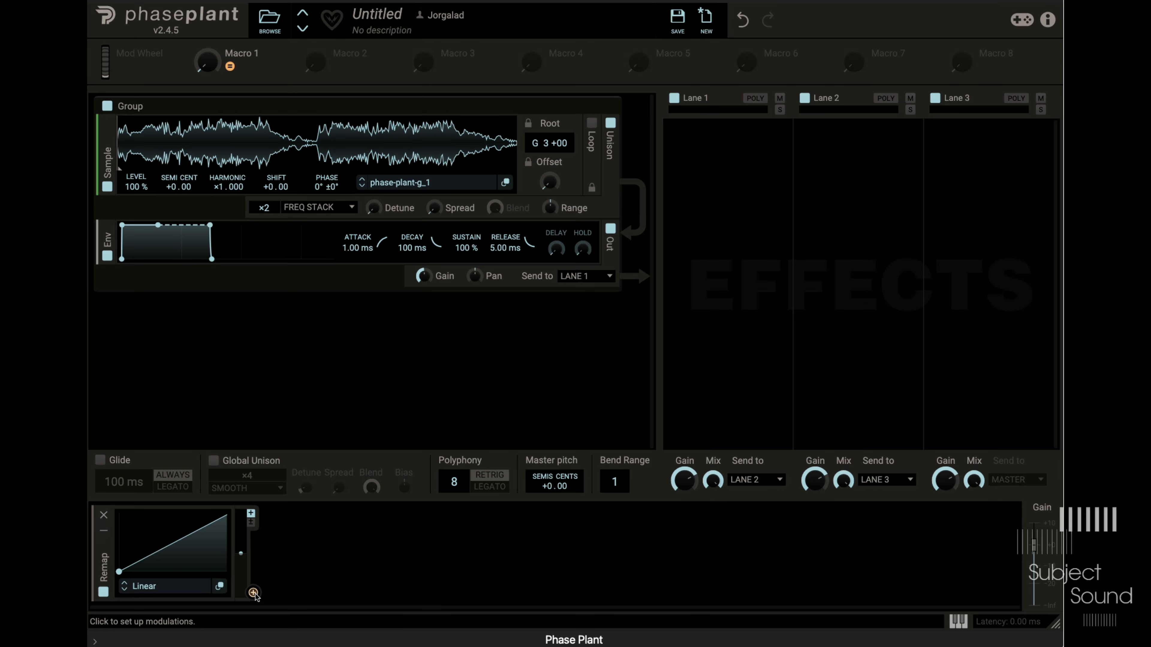
Route the Remap to the Sample's unison detune and bend its curve into a slow-starting upward rise.
drag(253, 592, 390, 220)
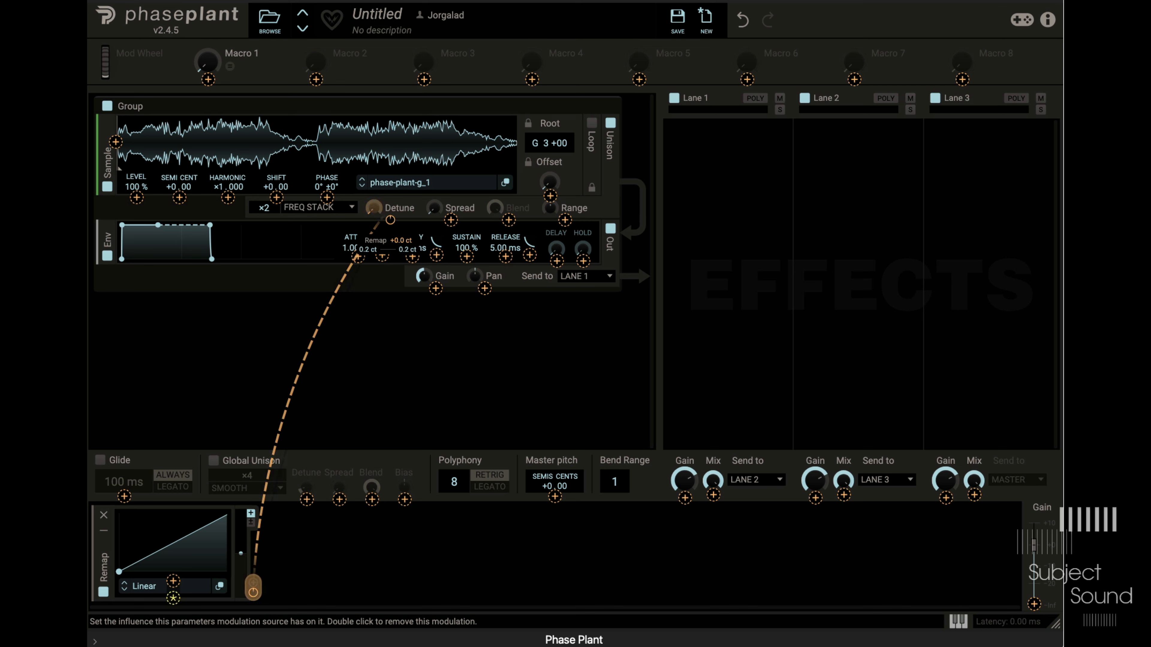
drag(390, 220, 390, 219)
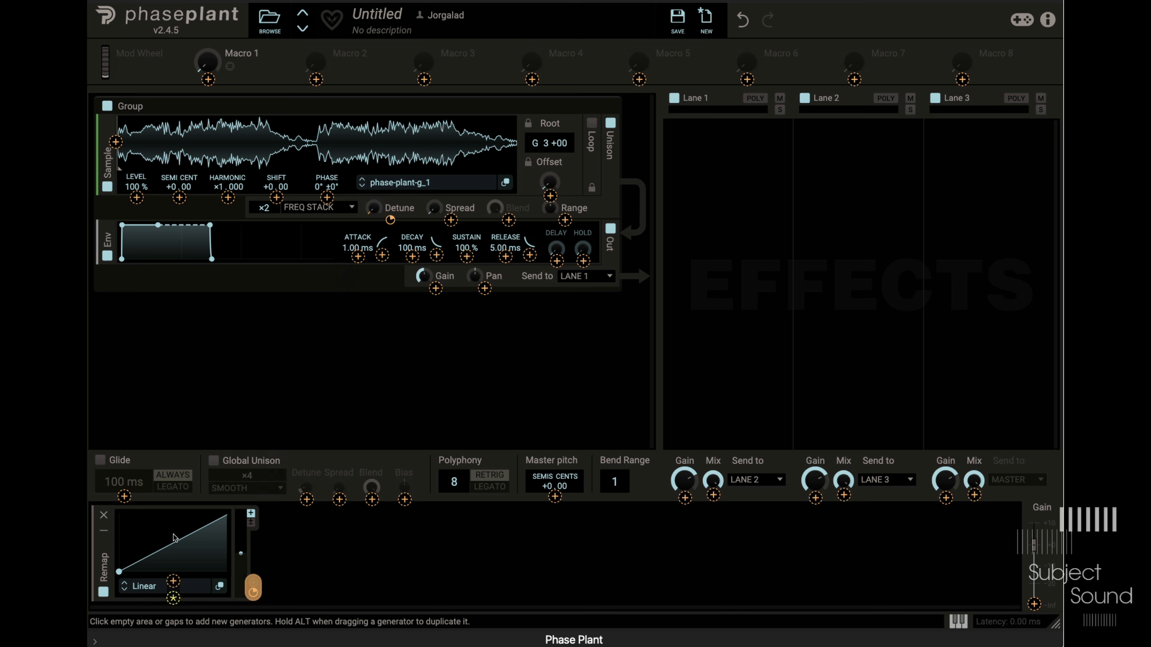
click(174, 548)
drag(176, 554, 185, 583)
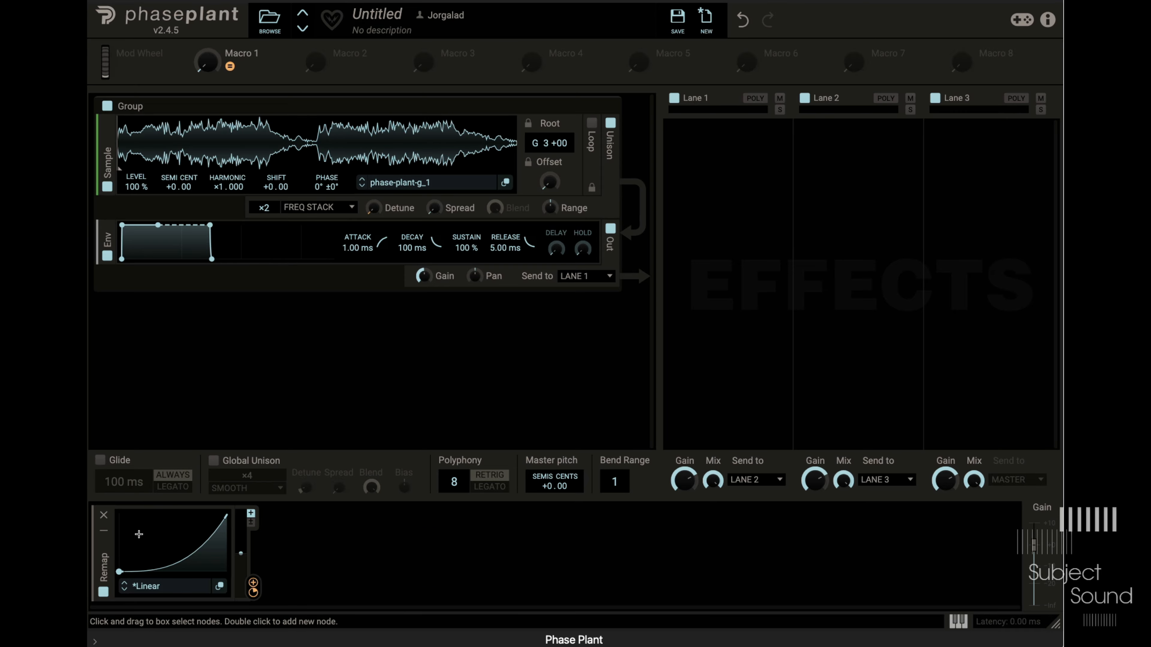
Add a second Remap driven by Macro 1 with a fast-rising curve that plateaus early, and route it to unison spread at 100%.
drag(106, 559, 338, 531)
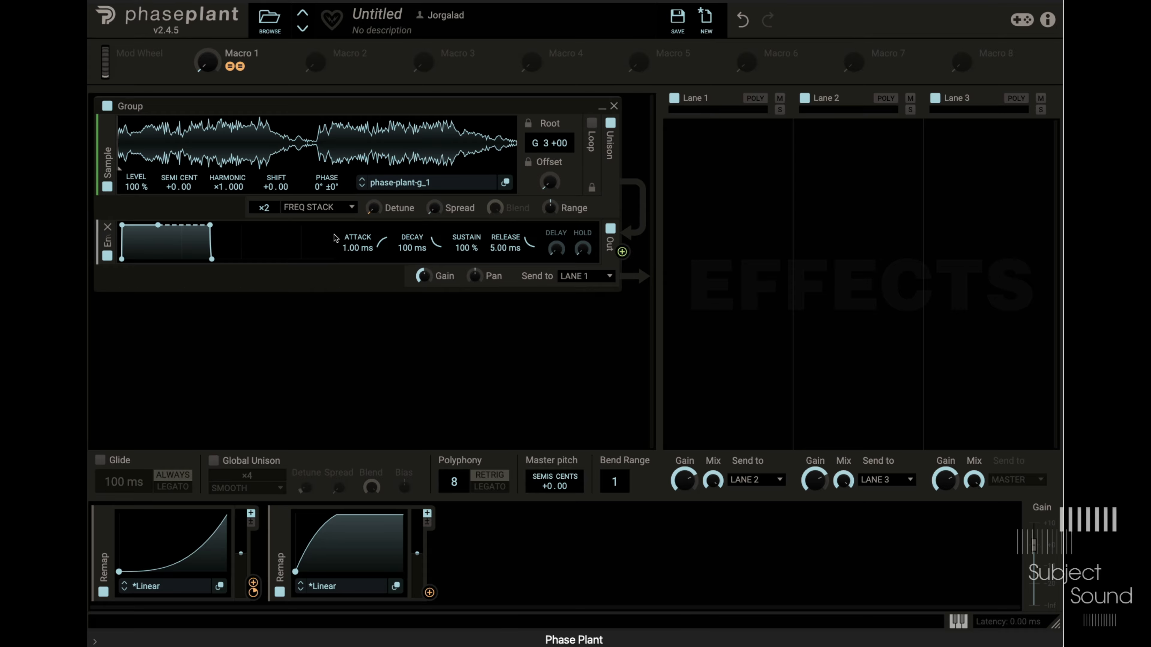
mouse_move(252, 67)
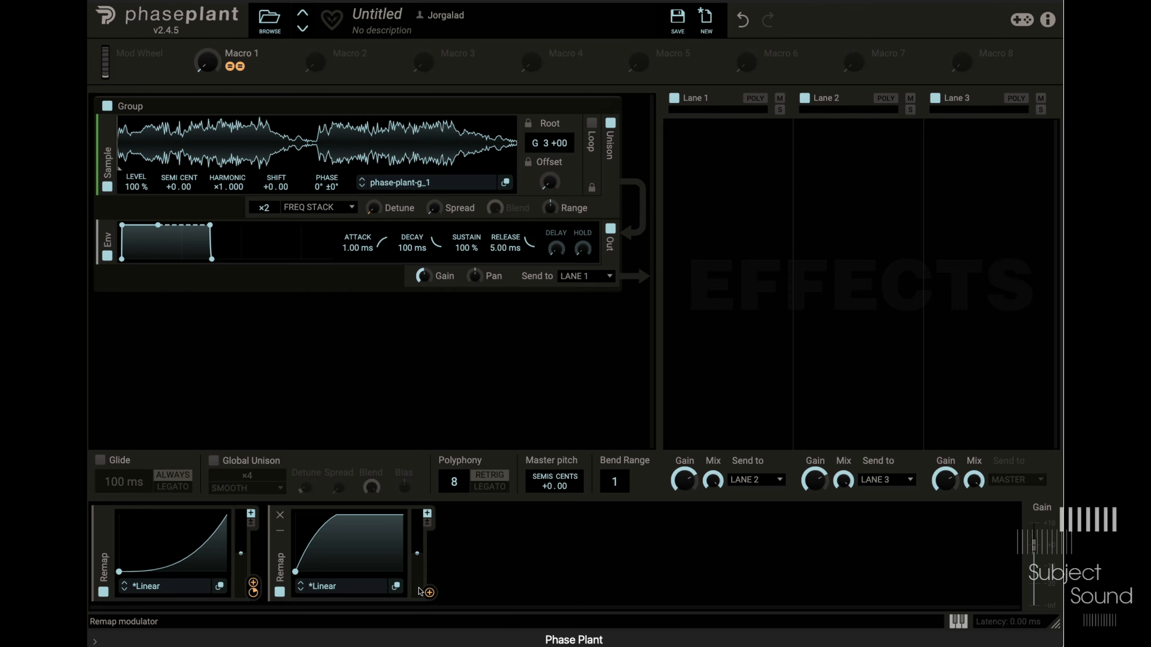
click(429, 592)
click(451, 219)
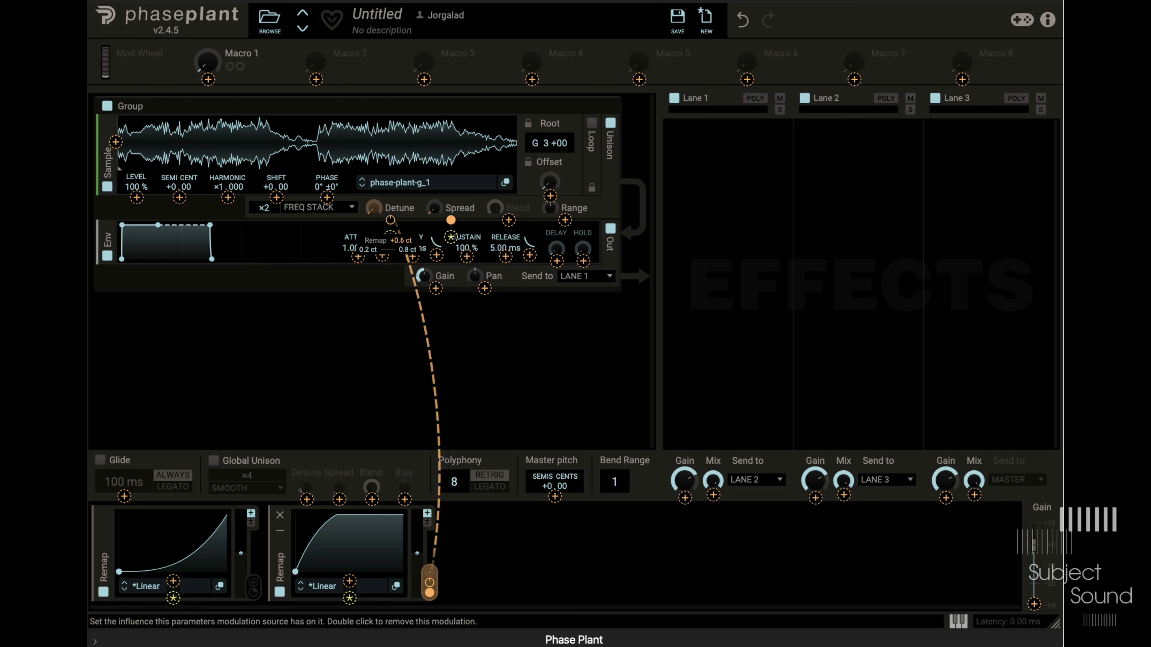
click(252, 595)
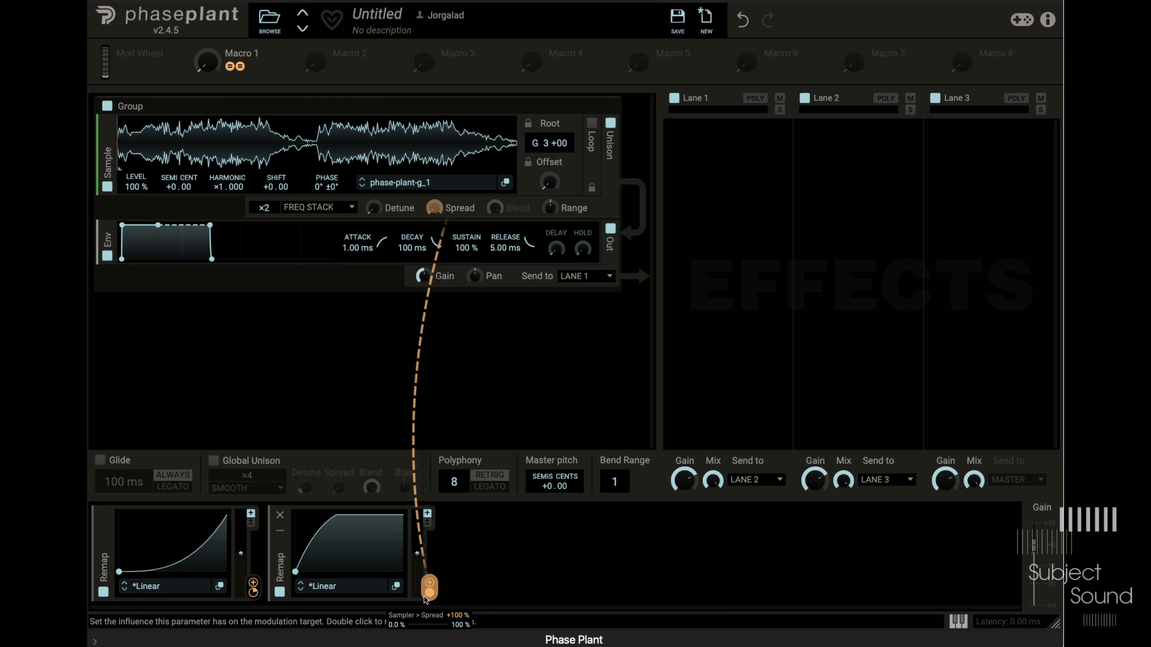
Test Macro 1, flatten the first Remap's curve slightly, and return the macro to zero.
drag(207, 62, 207, 59)
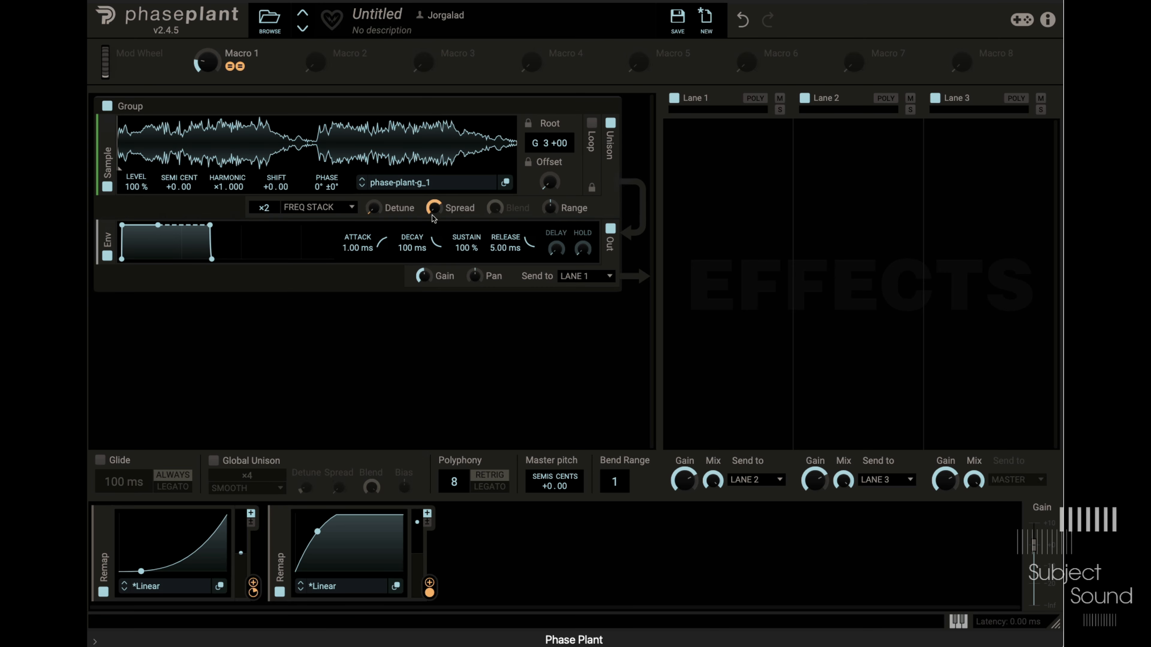
drag(193, 552, 193, 548)
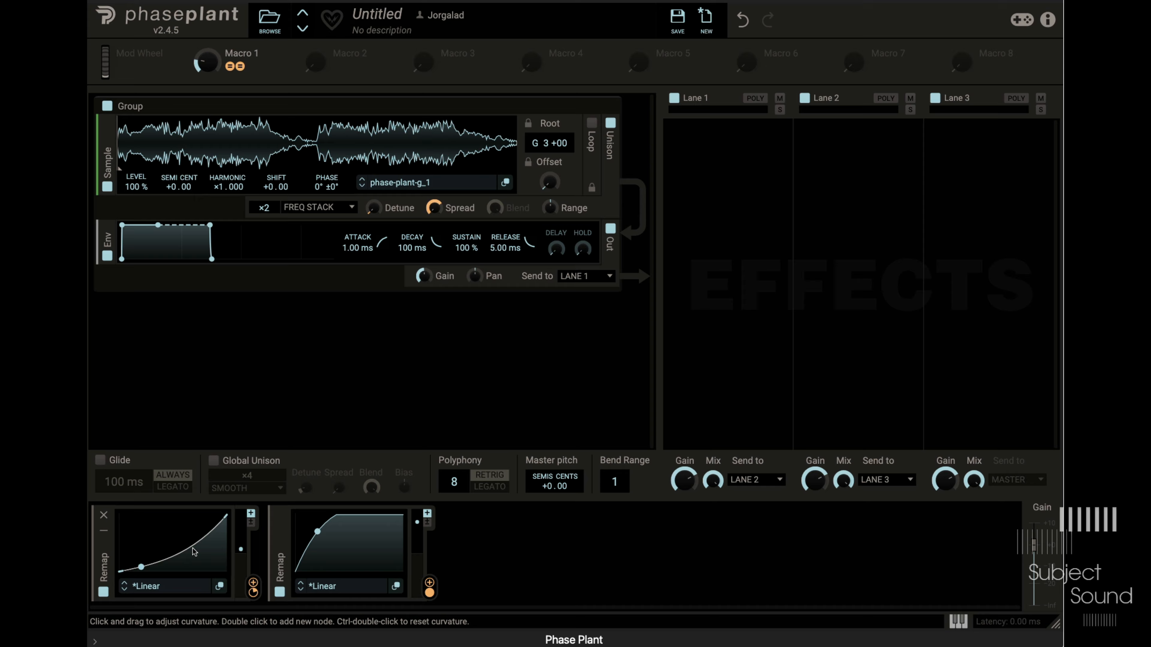
mouse_move(216, 61)
mouse_down()
mouse_move(216, 5)
mouse_move(215, 78)
mouse_up()
Rename Macro 1 as Unison.
double_click(251, 54)
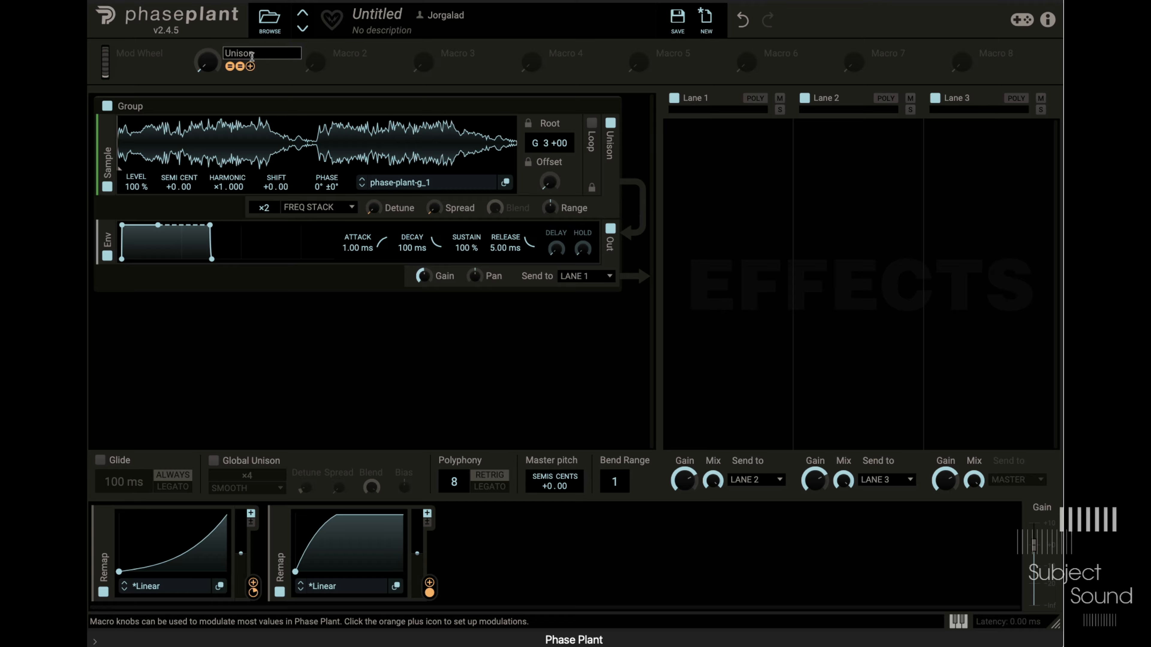
key(Return)
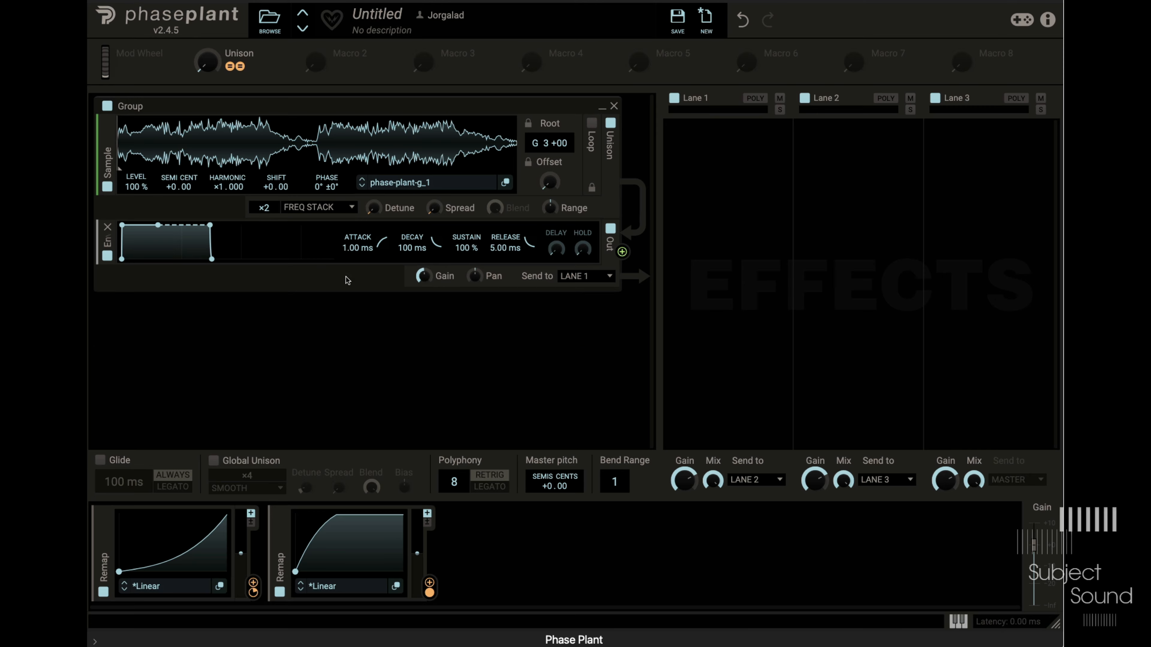
Add an Analog generator below the Sample group's output and set its waveform to sine.
click(352, 294)
key(Up)
key(Up)
key(Up)
key(Return)
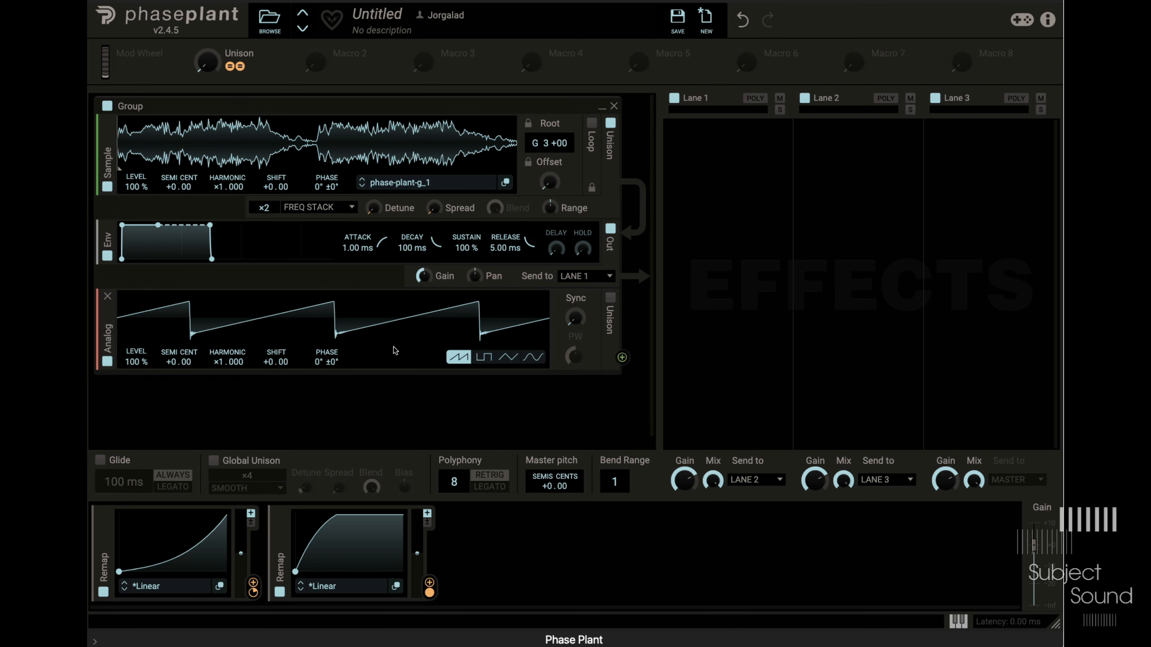
click(542, 358)
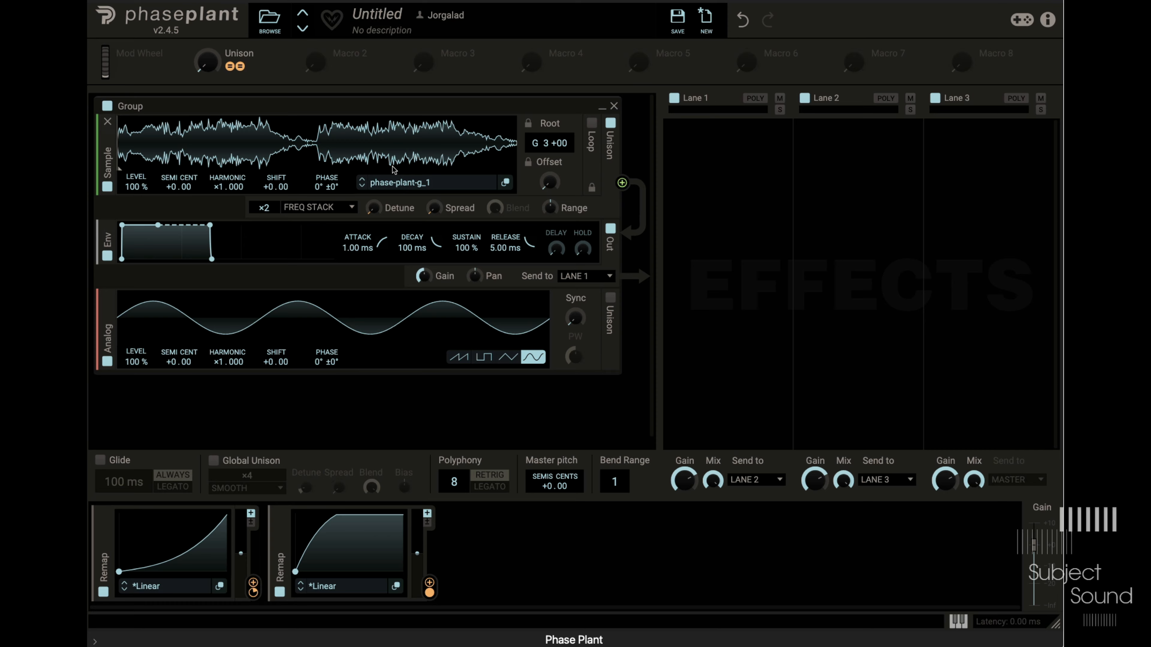
Route the Analog generator's output to the Sample's phase as audio-rate modulation, with the Sample muted meanwhile and re-enabled once connected.
click(107, 186)
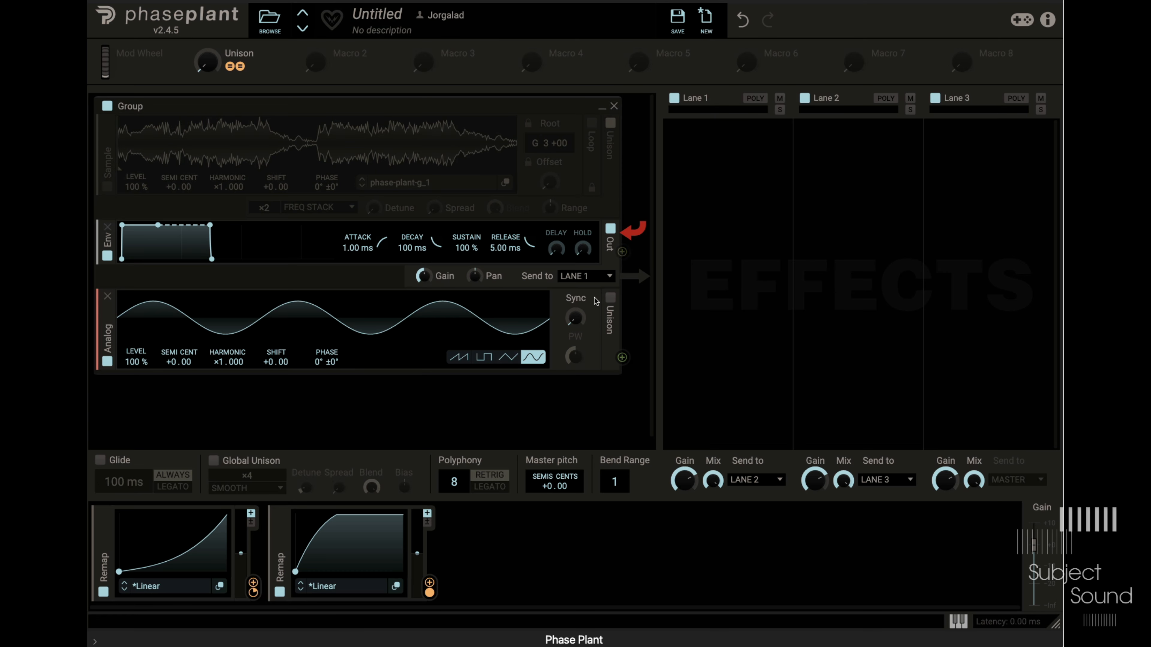
drag(623, 357, 330, 140)
drag(330, 201, 330, 201)
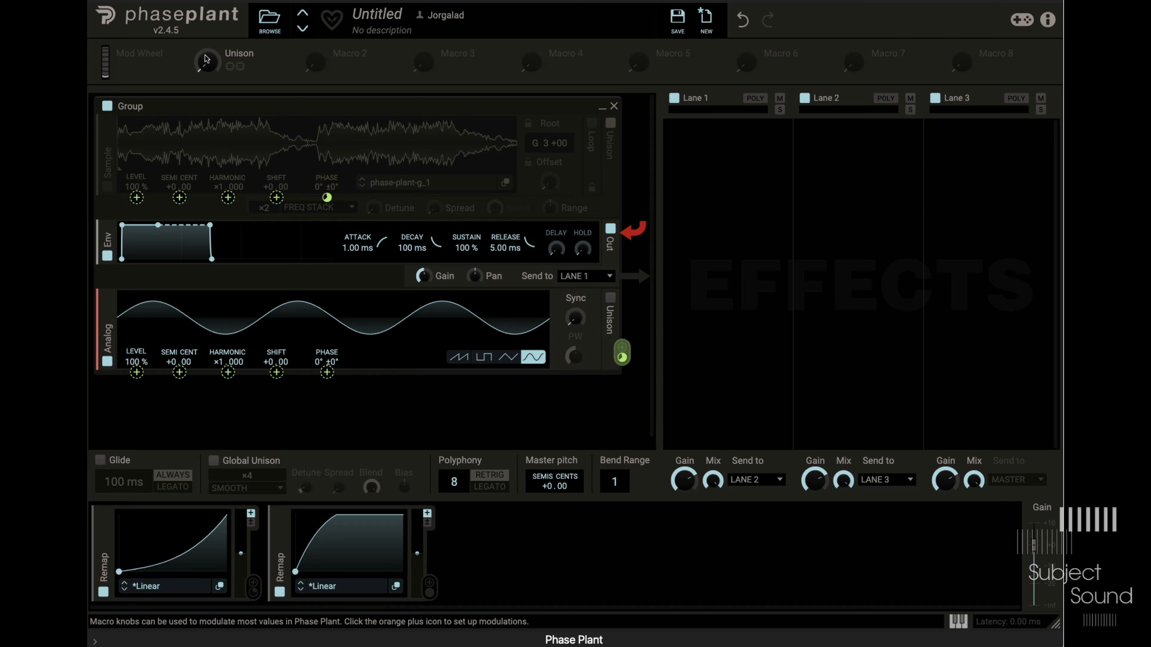
click(108, 189)
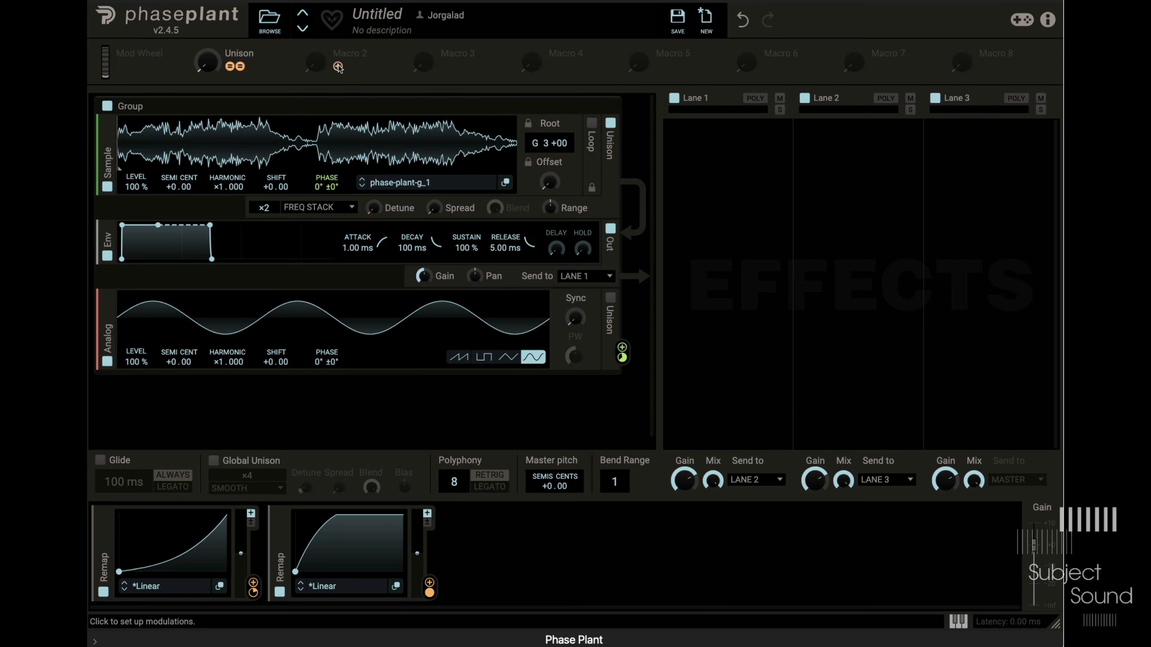
Assign Macro 2 to the Sample's phase modulation amount, audition its effect, and return the macro to 0%.
drag(338, 66, 548, 330)
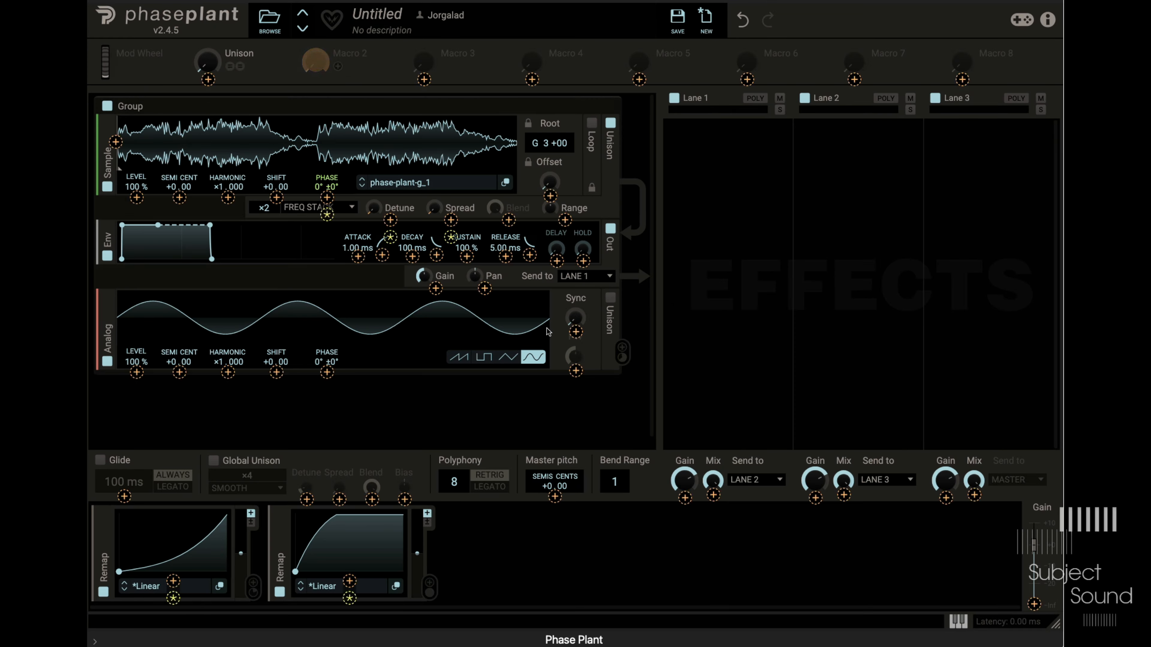
click(328, 215)
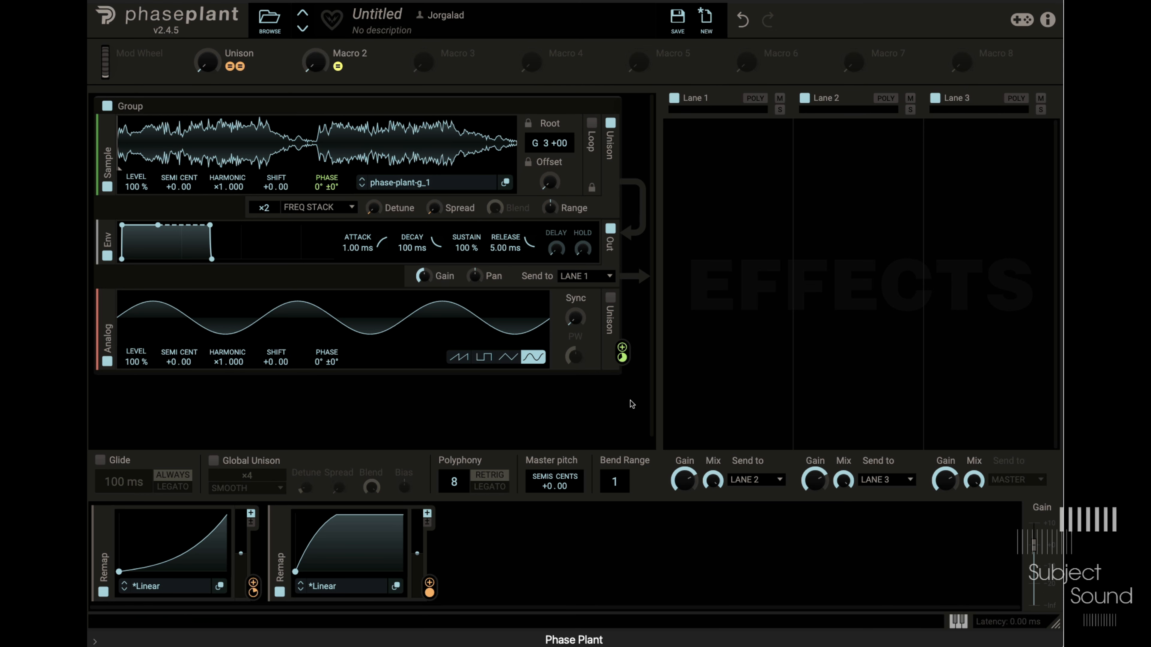
mouse_move(623, 354)
mouse_move(318, 64)
mouse_down()
mouse_move(315, 53)
mouse_move(315, 86)
mouse_up()
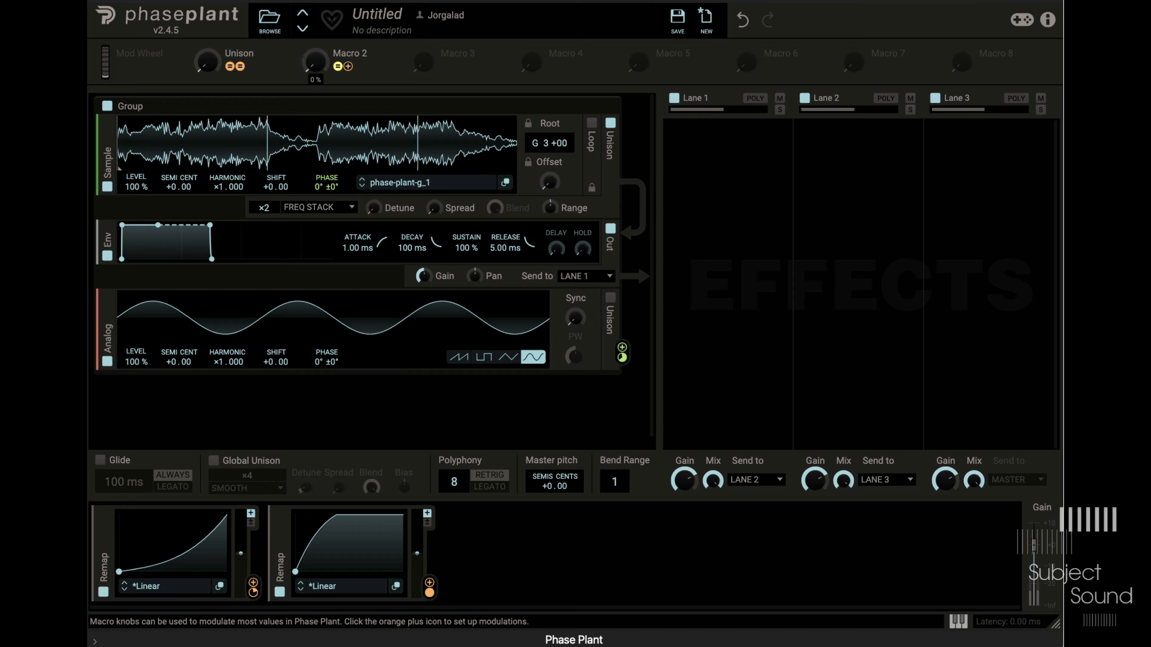
Try unison with full spread on the Analog generator, audition it with Macro 2, and turn its unison off.
click(610, 299)
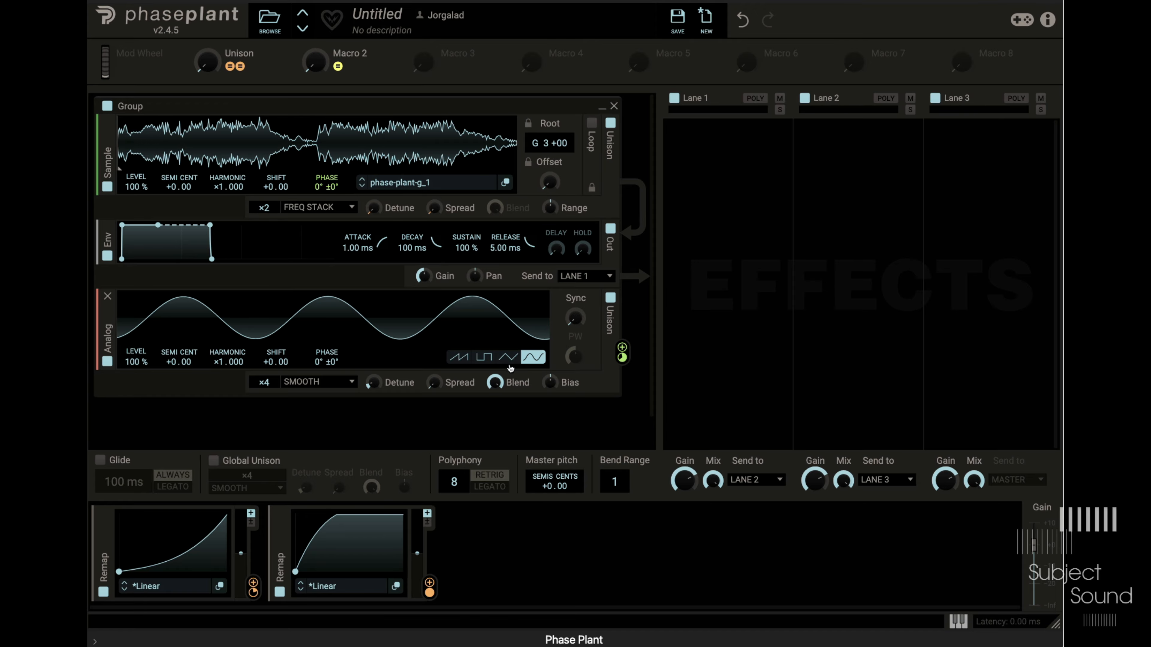
drag(433, 382, 433, 358)
drag(316, 70, 316, 106)
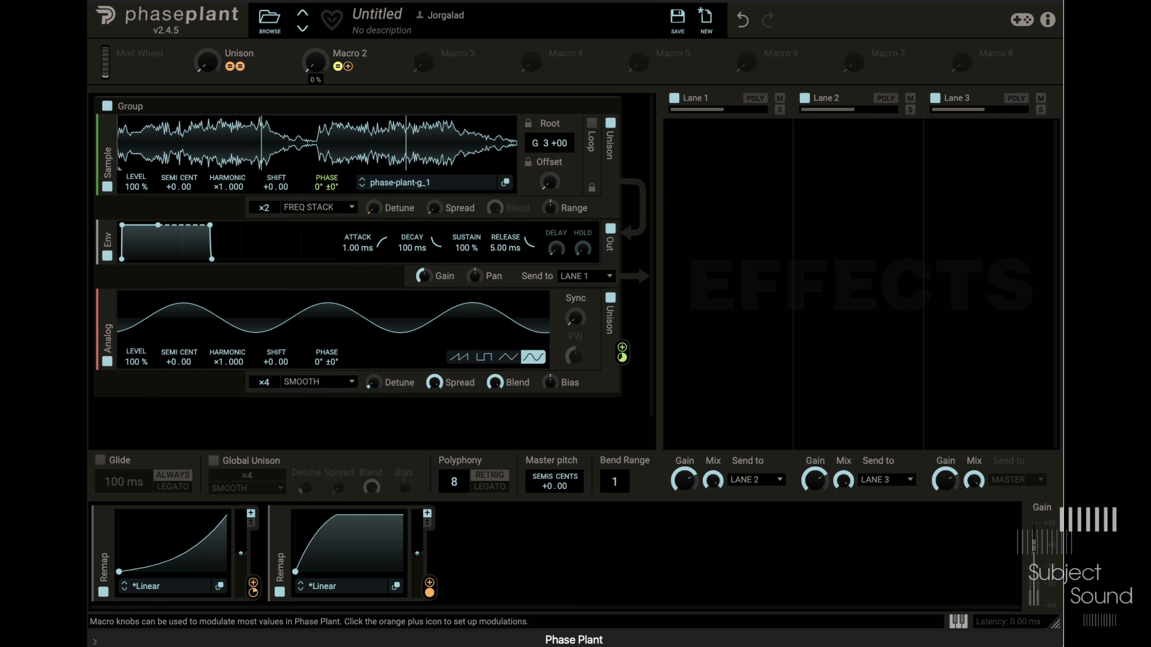
click(610, 298)
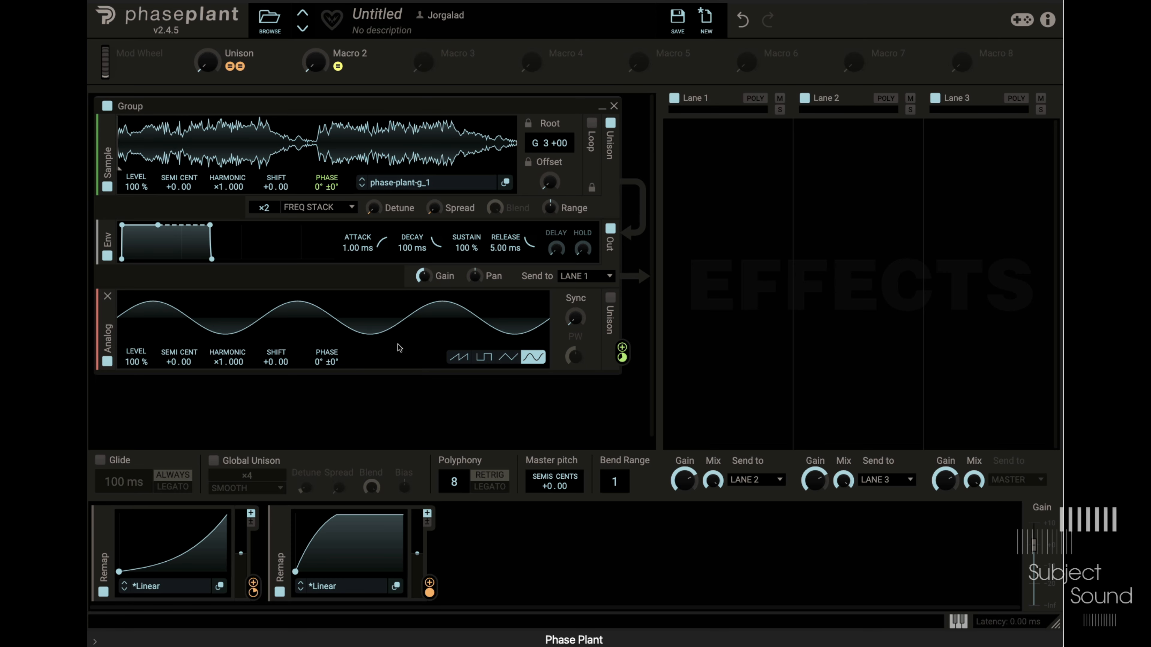
Change the Analog generator to a saw waveform with Harmonic 2 and audition the modulation through Macro 2.
click(460, 357)
drag(316, 62, 316, 56)
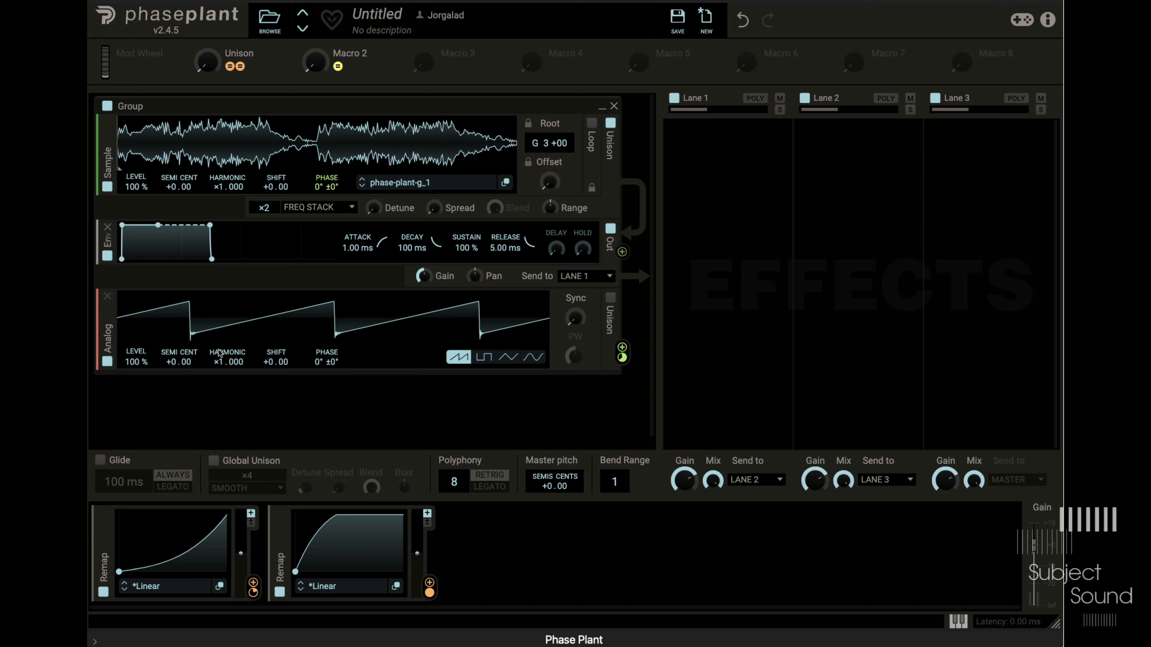
right_click(221, 361)
text(2)
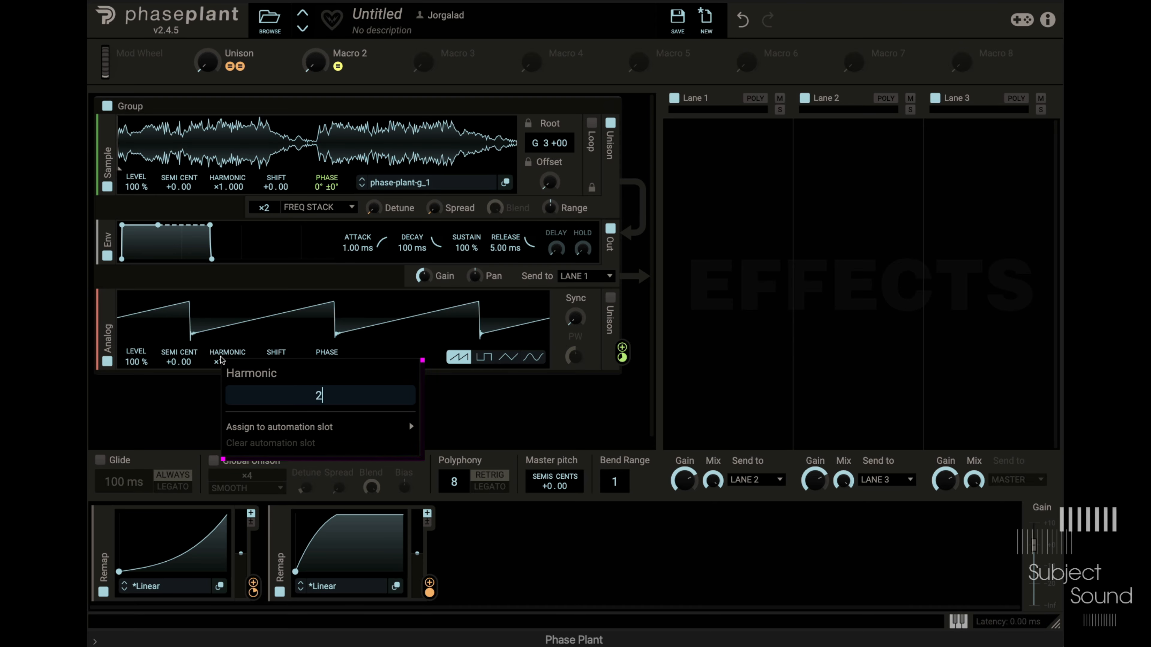
key(Return)
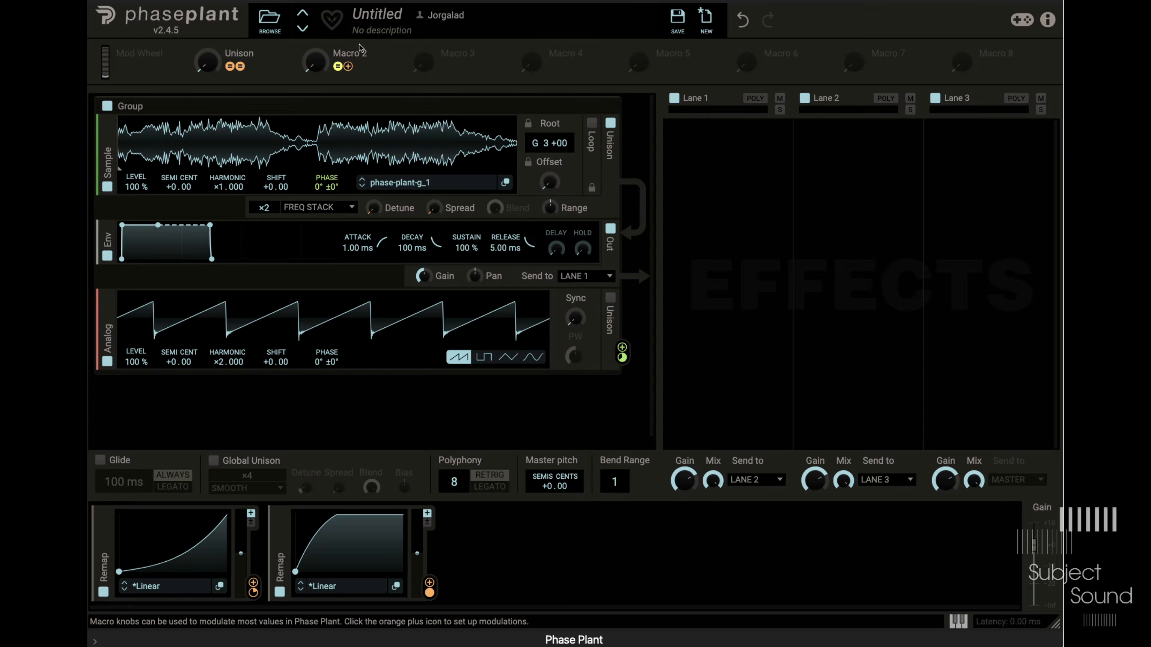
drag(320, 61, 319, 58)
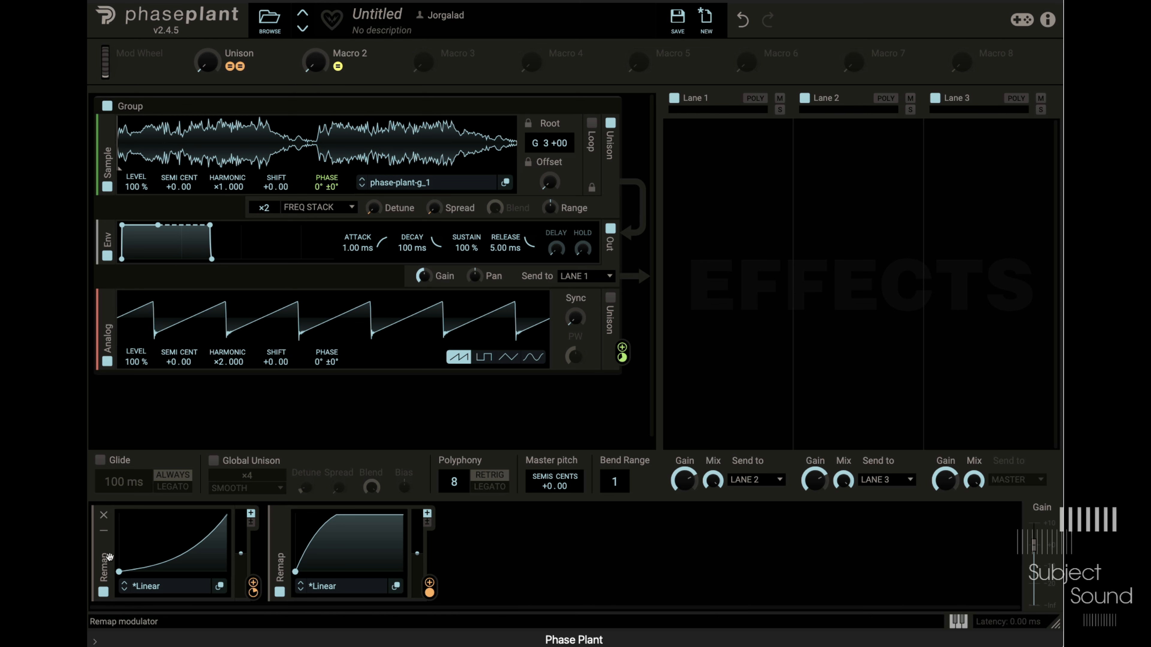
Collapse both Remap modulators and rename Macro 2 as FM.
click(103, 530)
click(130, 527)
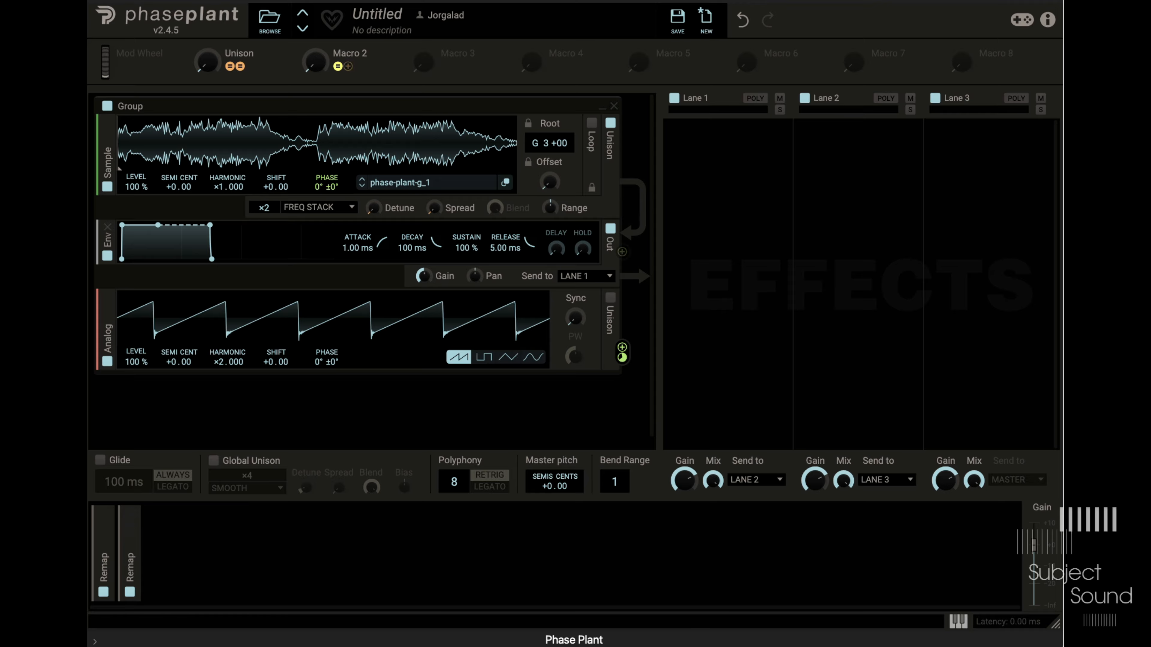
double_click(361, 53)
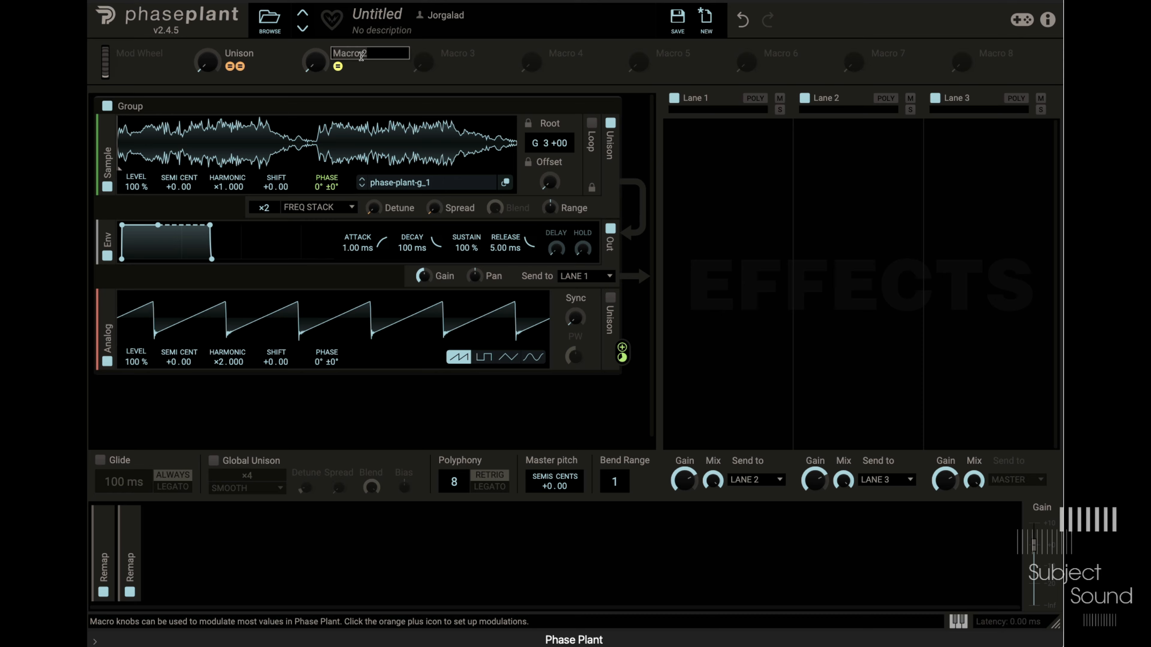
key(Return)
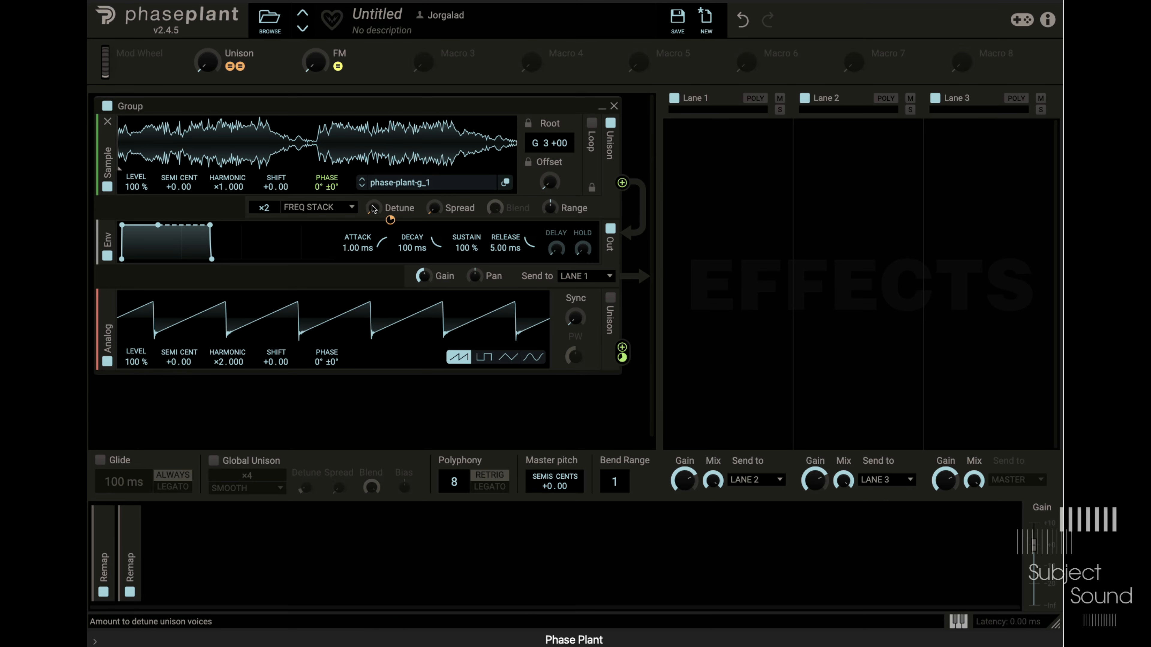
Enable looping on the Sample and add a Curve modulator that rises from zero, looping in Infinite mode over 4.25 s.
click(594, 123)
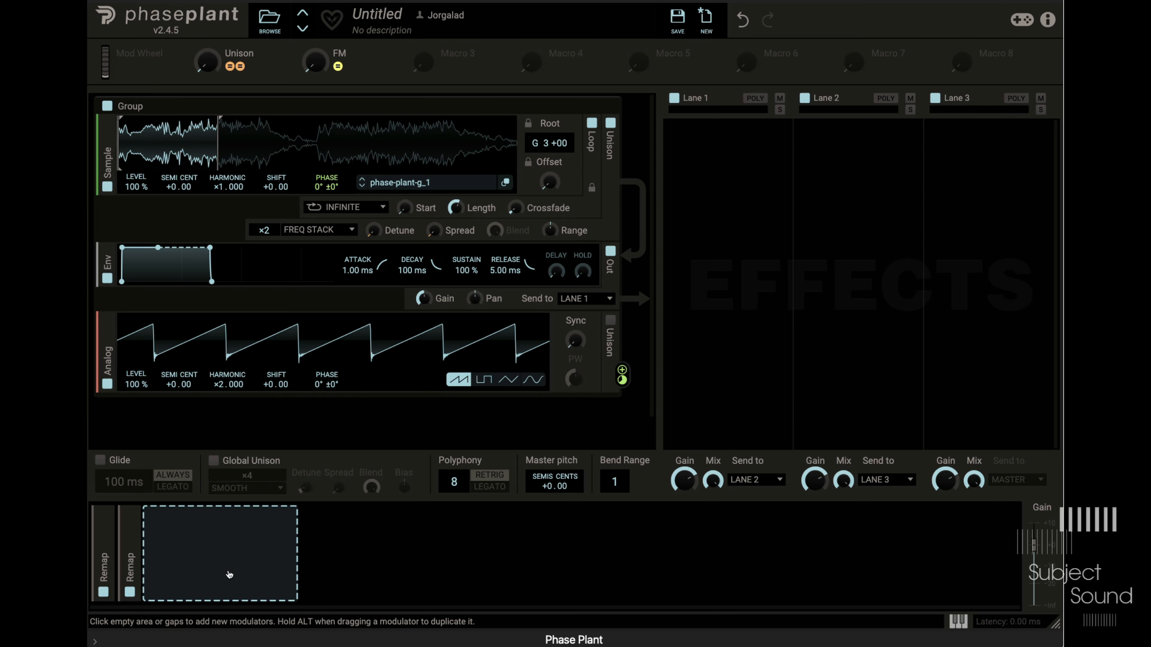
click(231, 569)
click(290, 521)
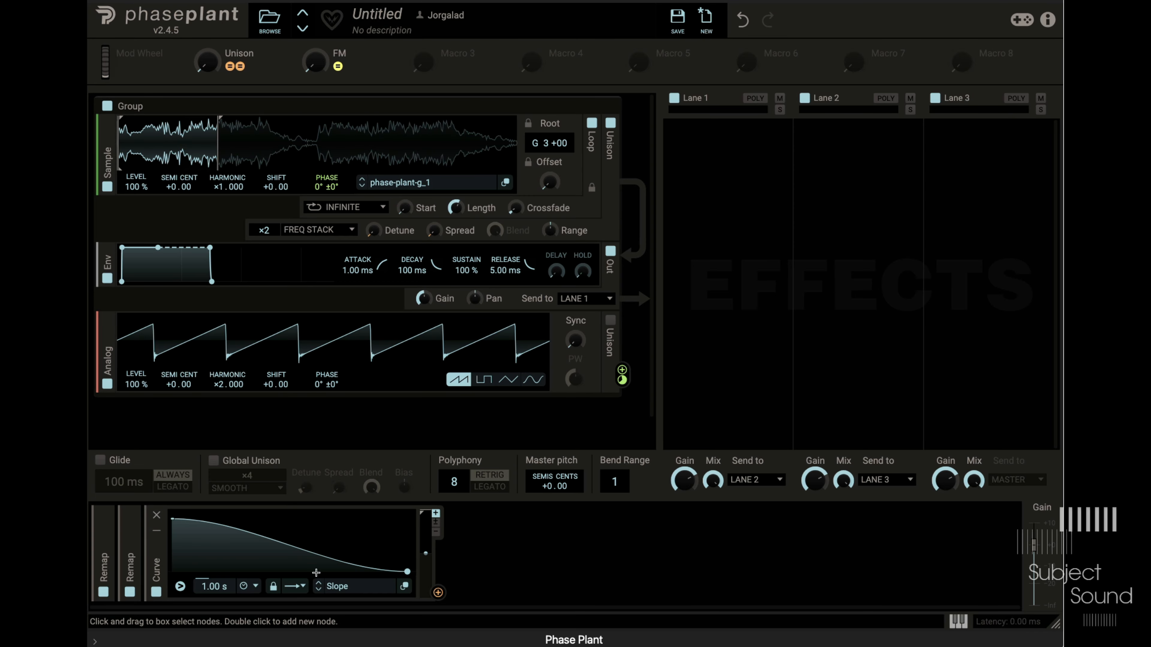
drag(186, 522, 158, 627)
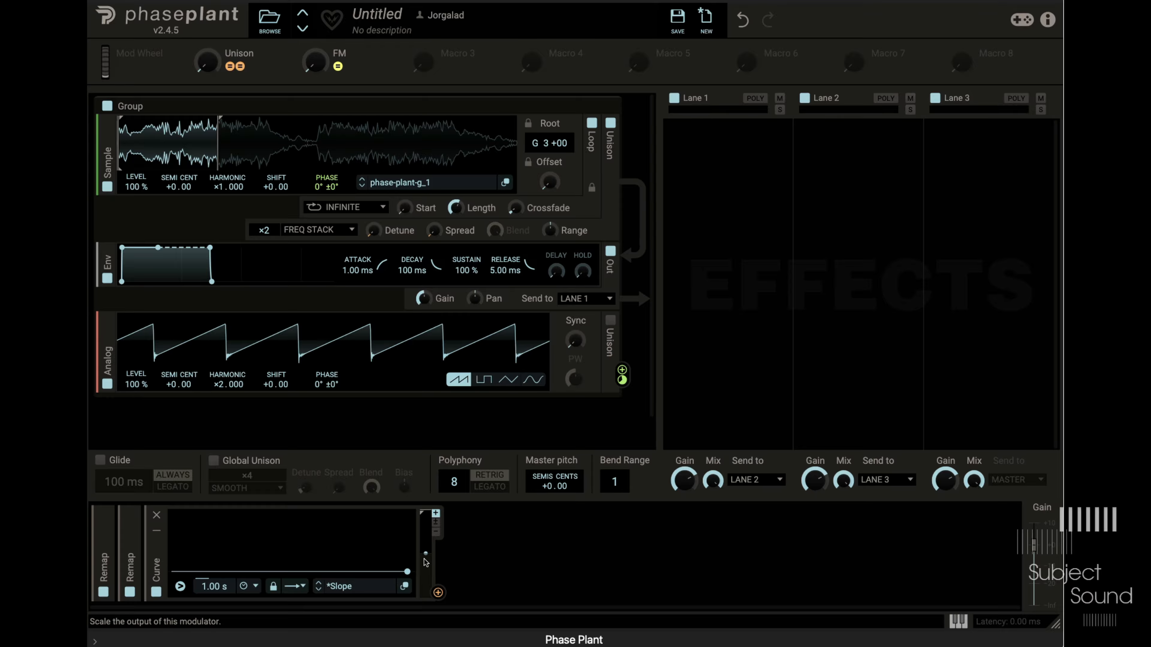
drag(408, 572, 435, 504)
drag(370, 527, 376, 562)
click(294, 586)
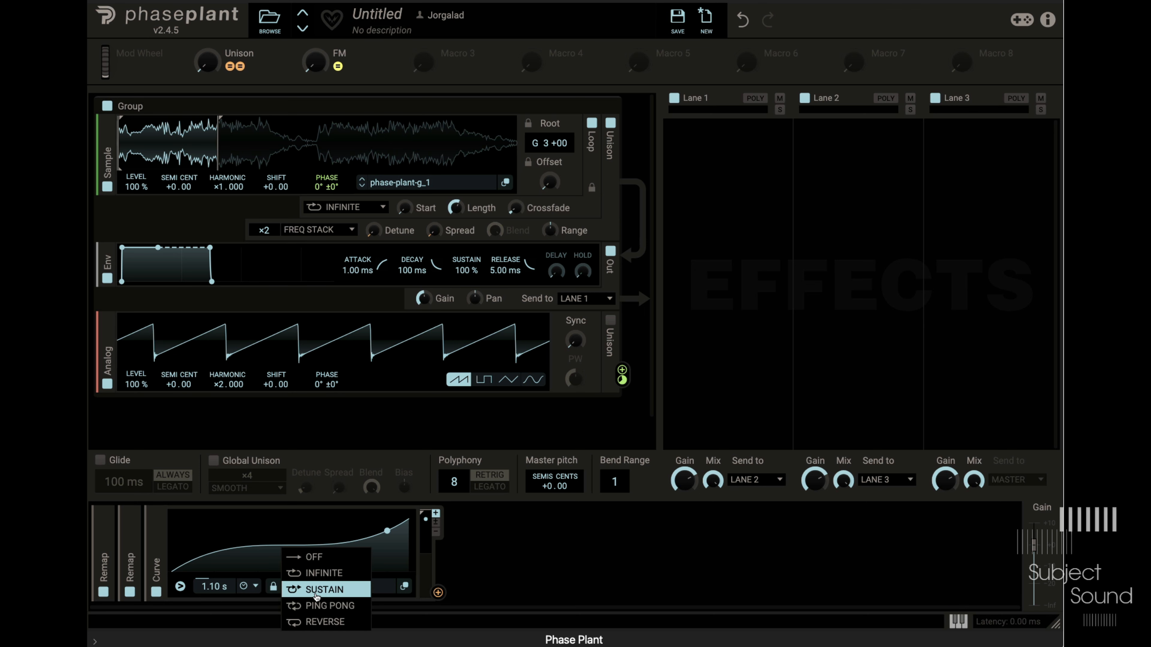
click(324, 572)
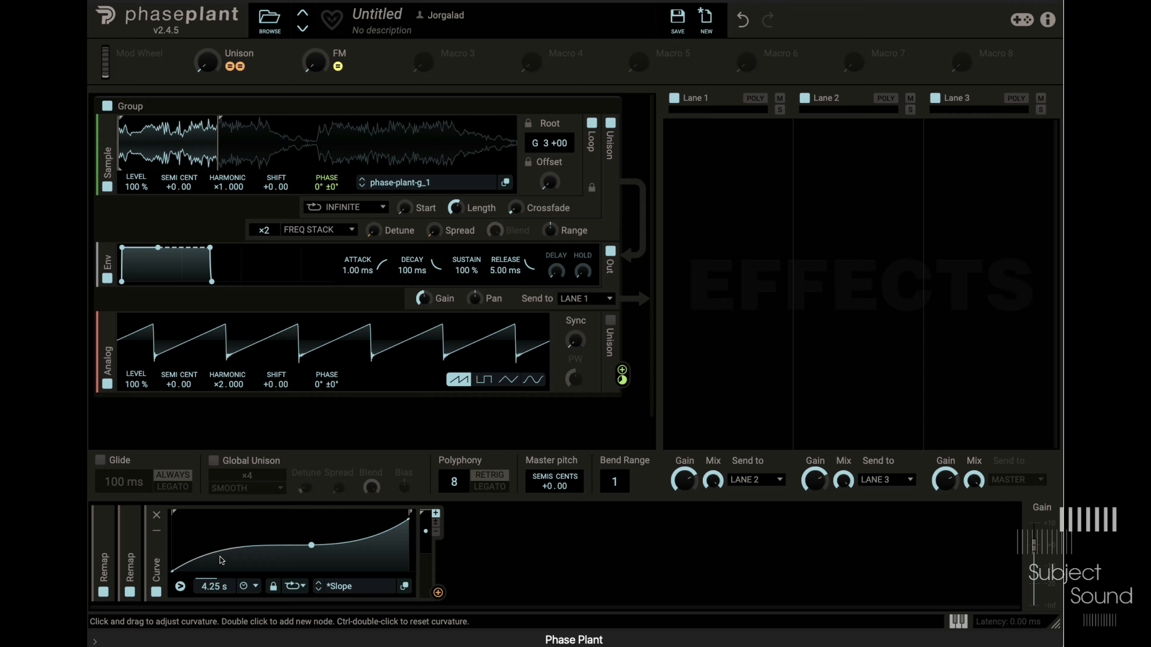
Add nodes to the Curve to form a peak, a dip and a second plateau before the final rise.
double_click(242, 527)
double_click(288, 563)
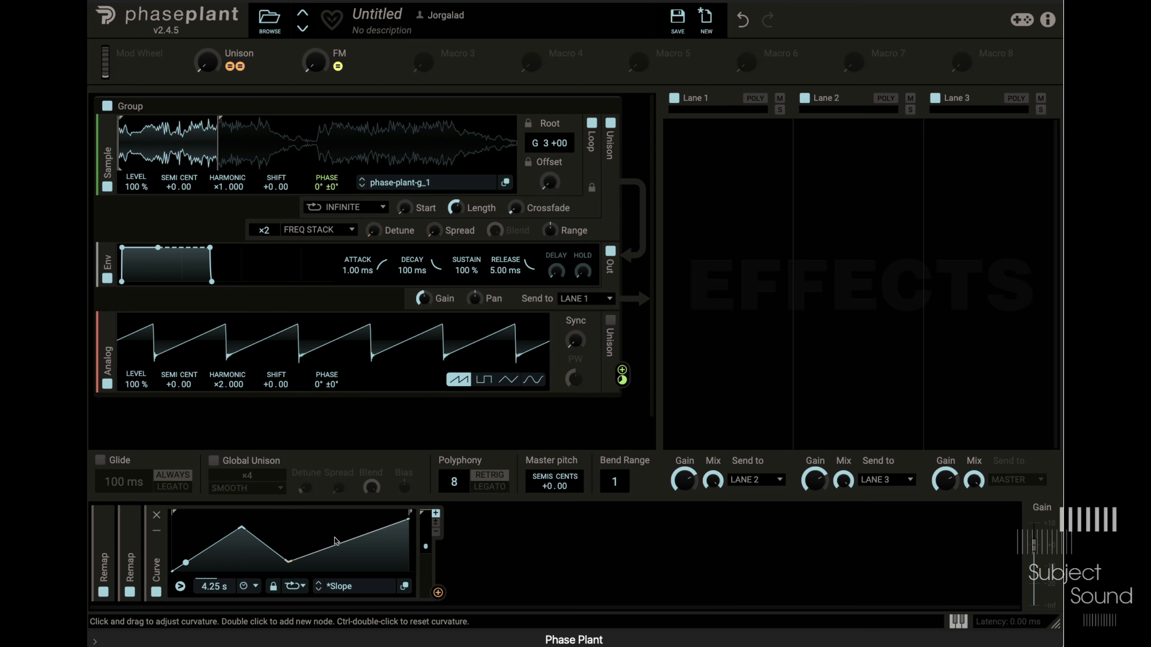
drag(241, 527, 239, 537)
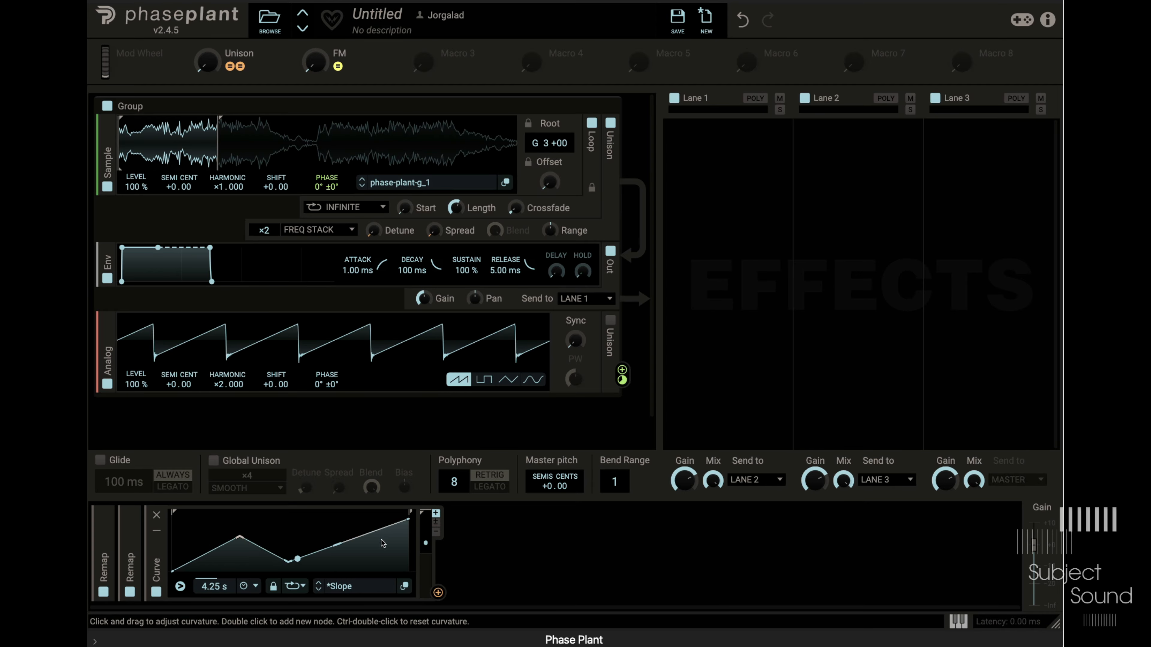
drag(323, 549, 333, 537)
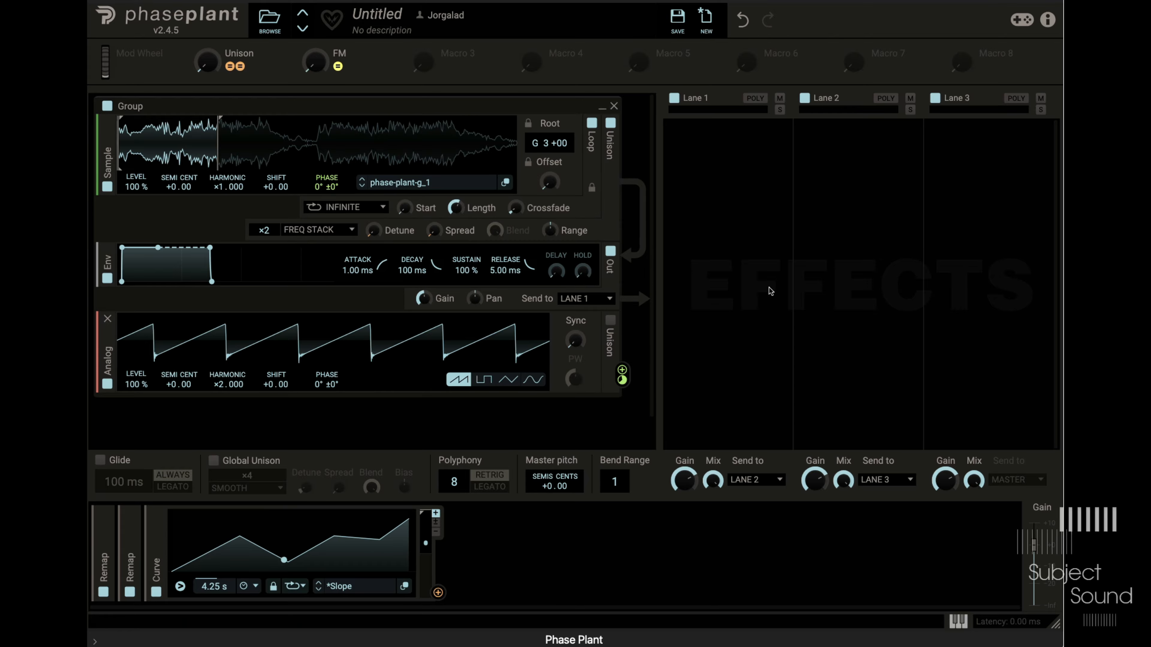
Route the Curve to the Sample's loop start with a moderate amount and shorten the loop length.
drag(438, 593, 417, 221)
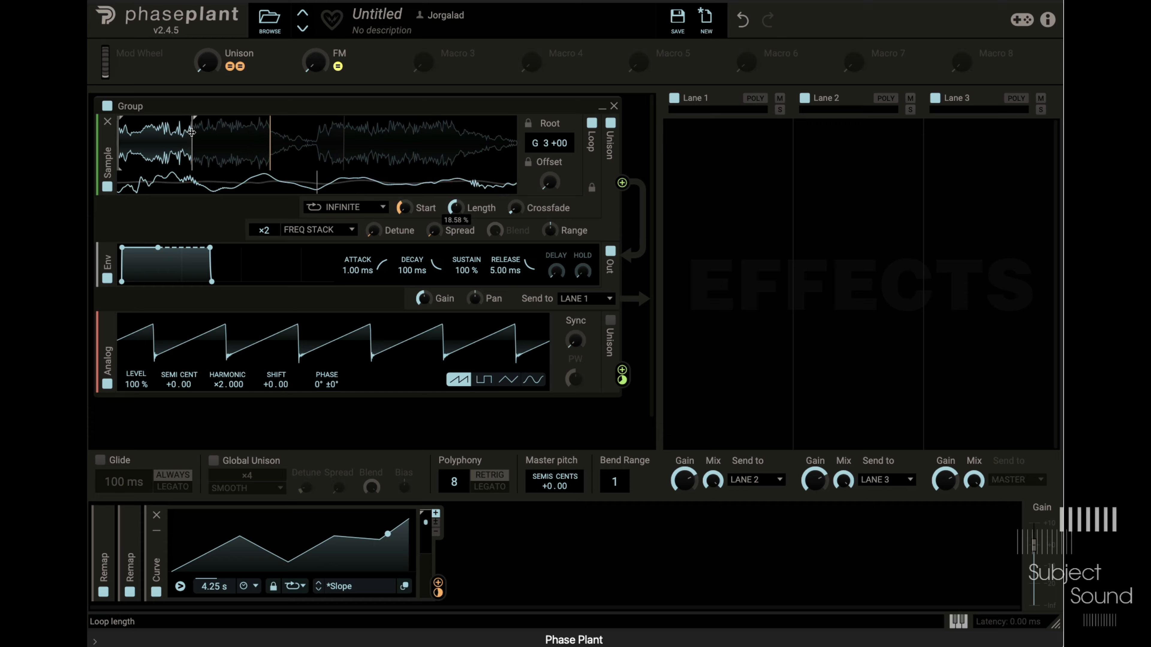
mouse_move(550, 182)
mouse_down()
mouse_move(550, 92)
mouse_move(550, 183)
mouse_up()
drag(406, 210, 452, 224)
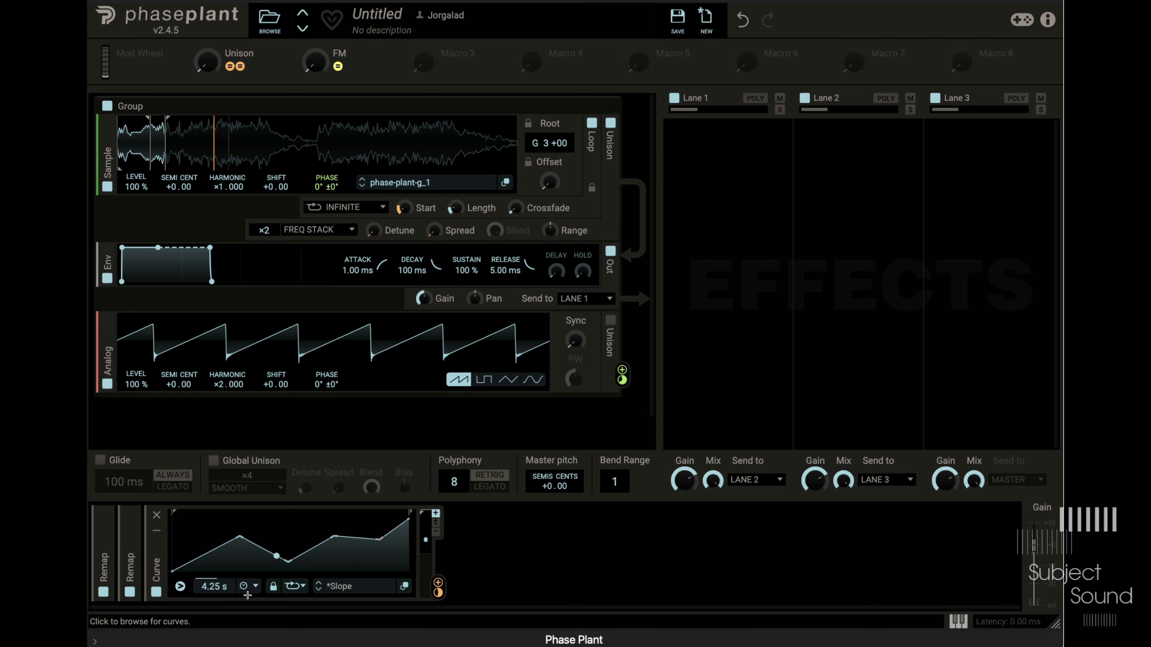
Disable the Curve modulator and shorten the Sample's loop length to a very small segment.
click(156, 592)
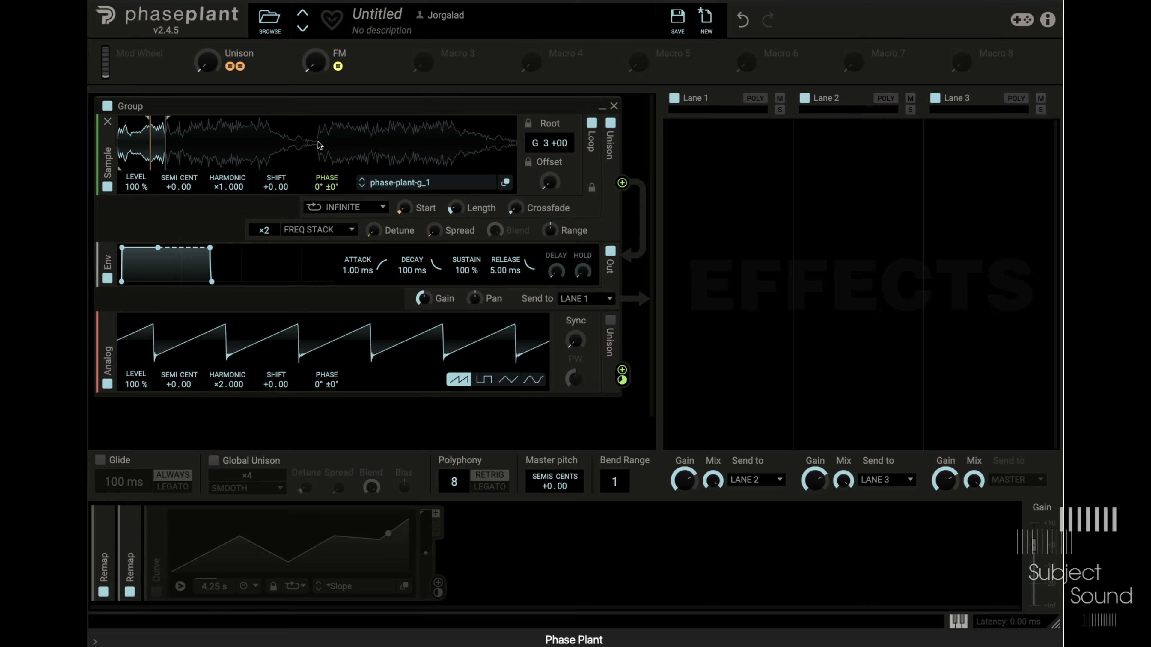
drag(458, 211, 459, 231)
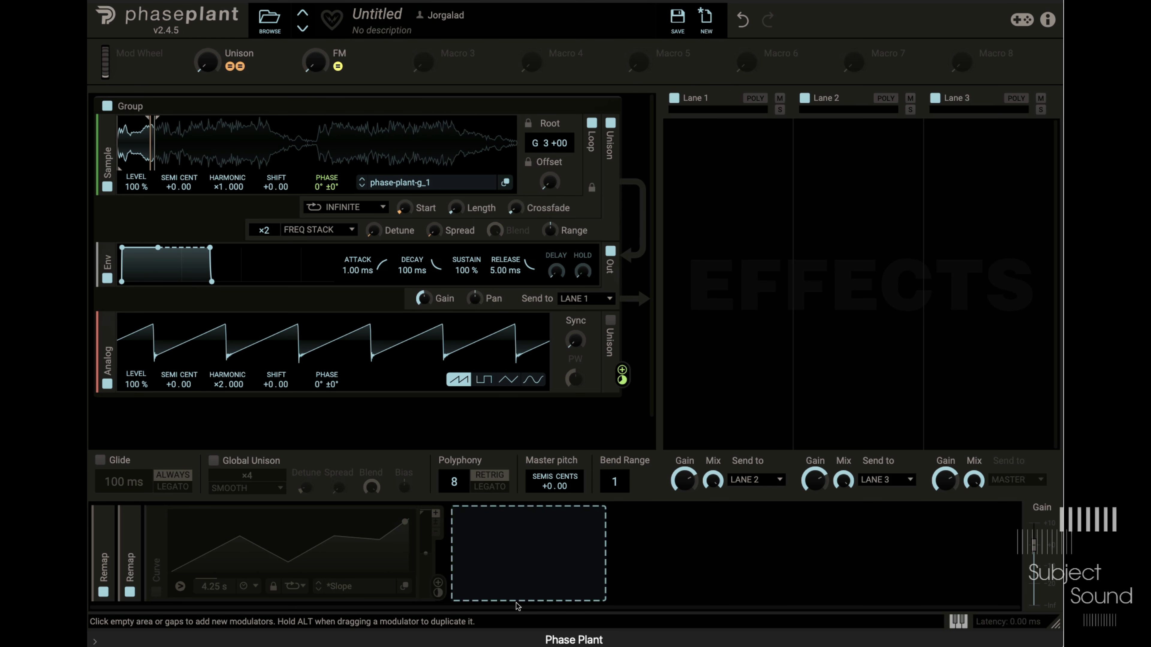
click(514, 584)
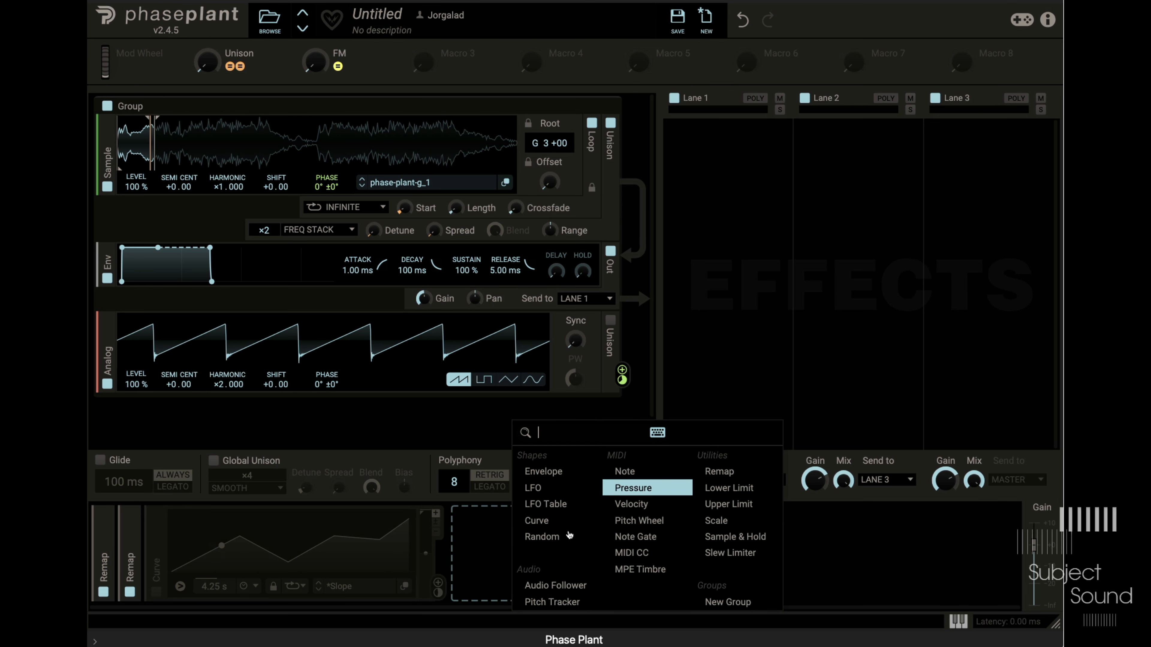
click(544, 472)
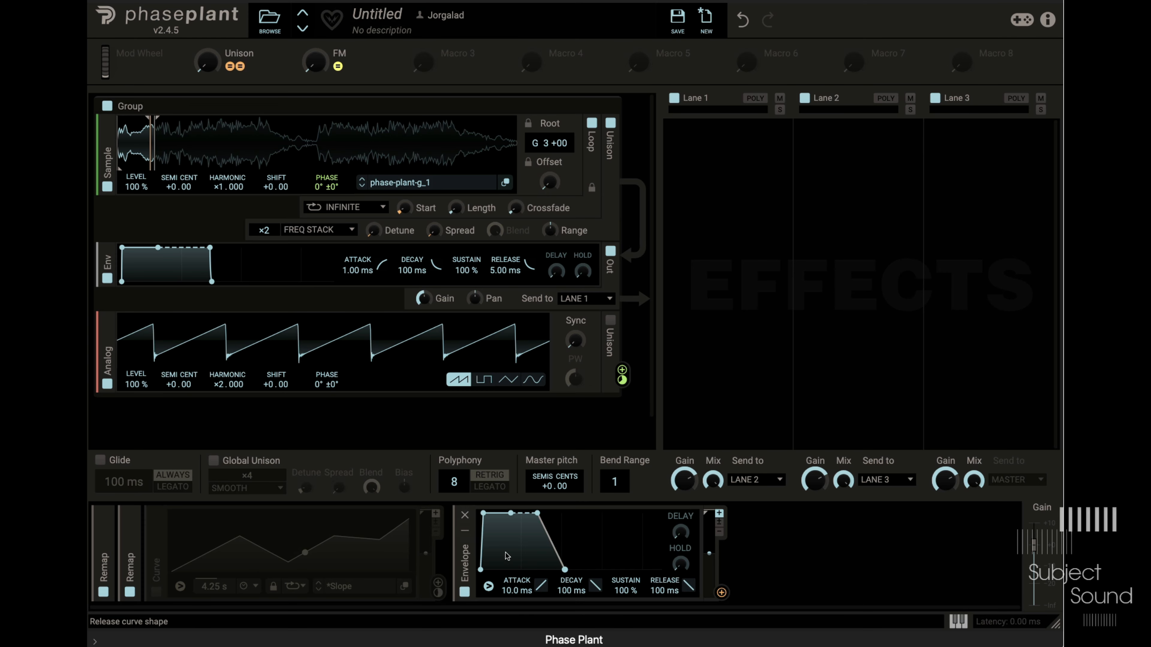
click(464, 515)
Duplicate the Curve modulator, enable the copy, and route it to the Sample's loop length with a small positive amount.
drag(174, 551, 501, 562)
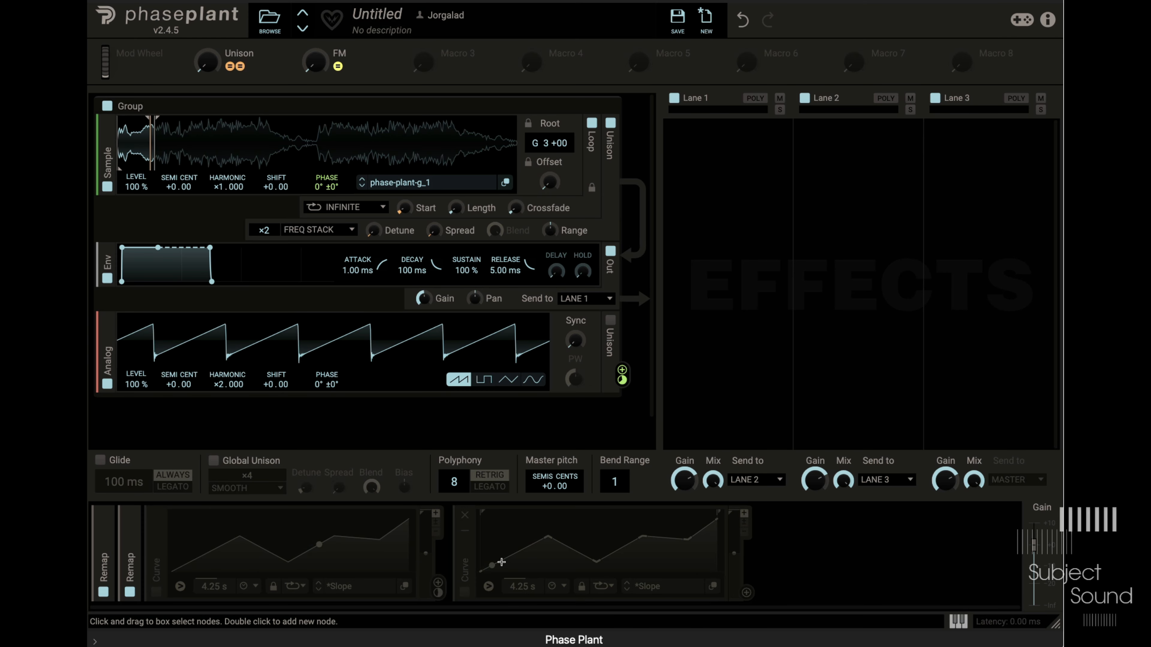
click(468, 591)
click(746, 594)
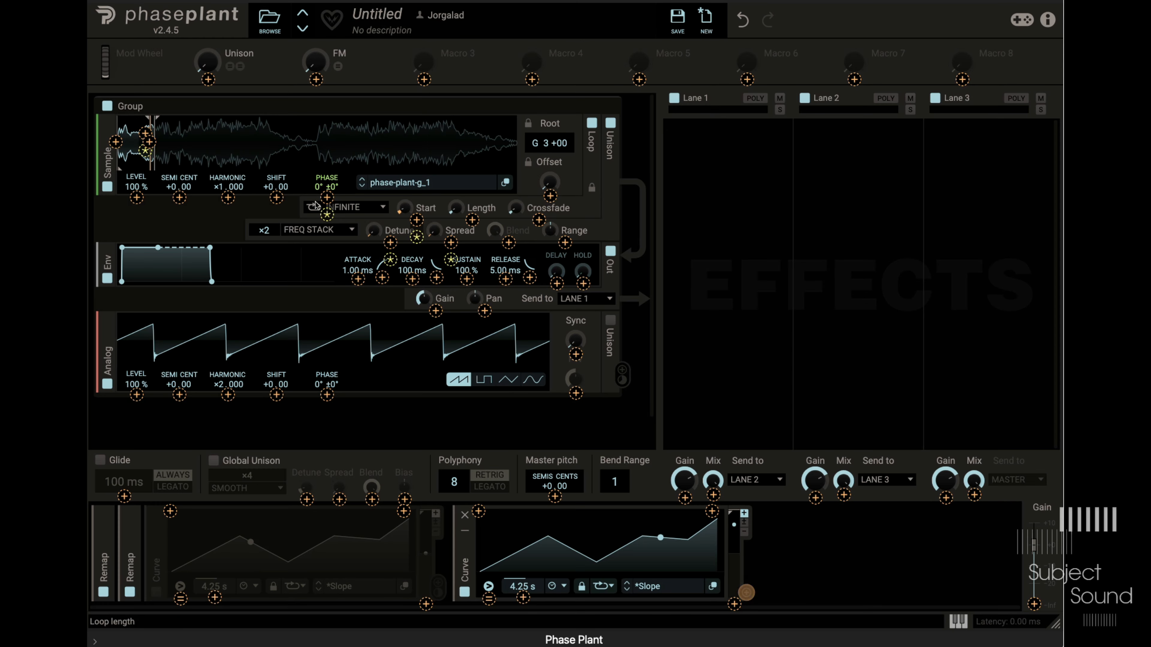
click(472, 220)
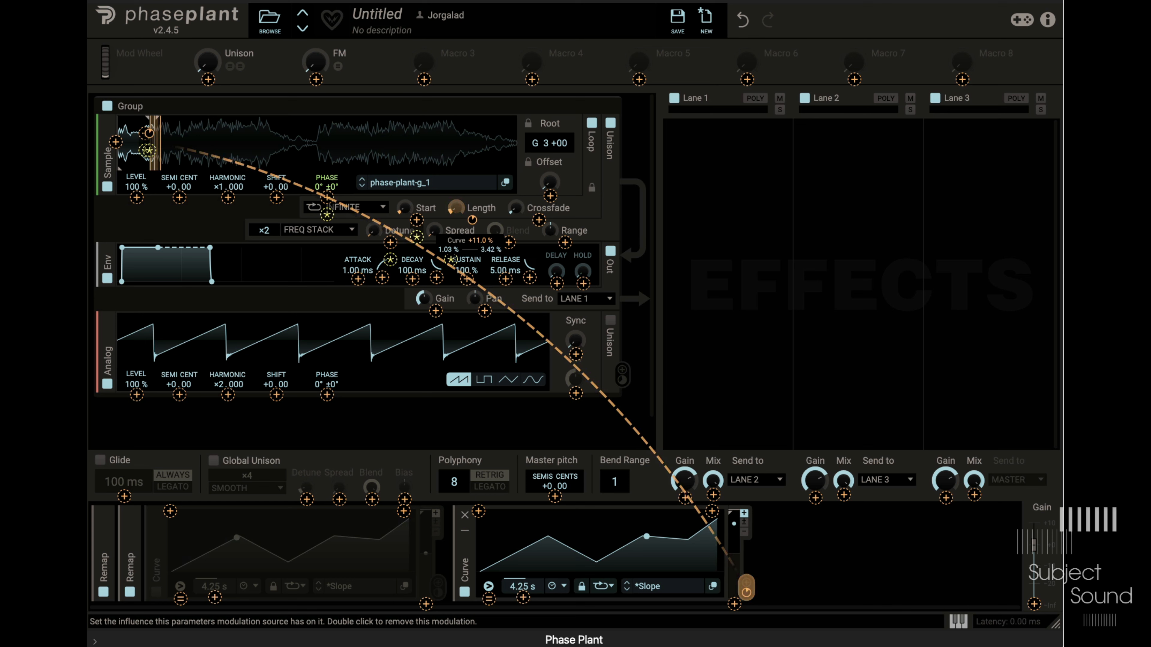
click(746, 587)
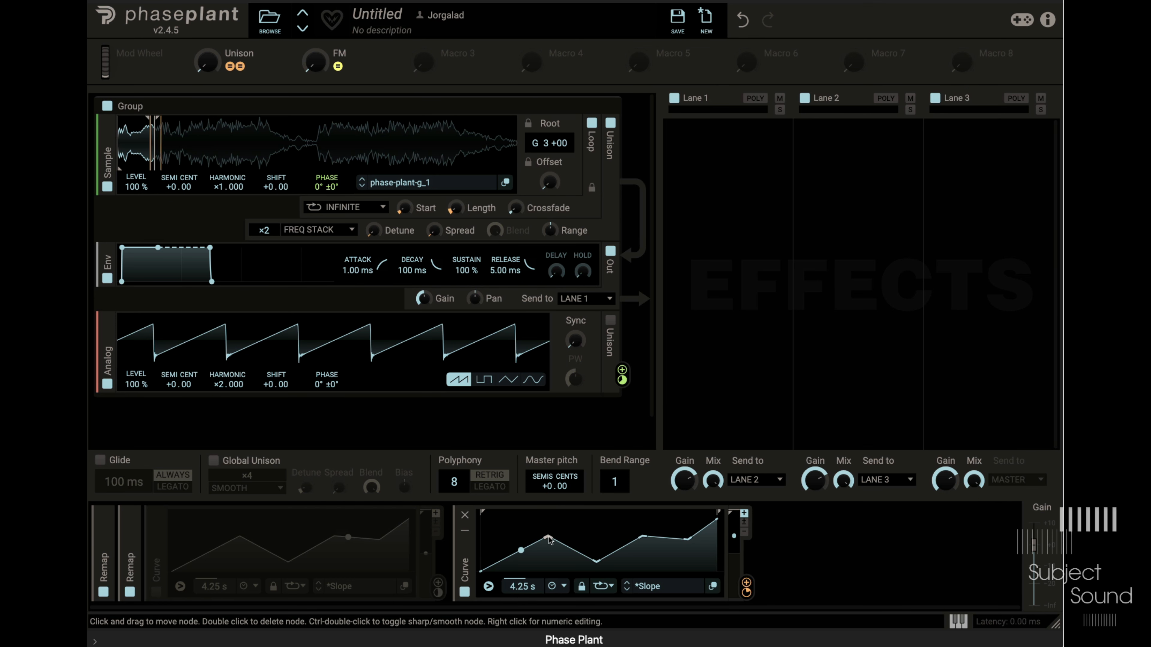
Delete the intermediate nodes of the second Curve and bend the remaining line into a smooth upward slope.
double_click(548, 537)
double_click(575, 564)
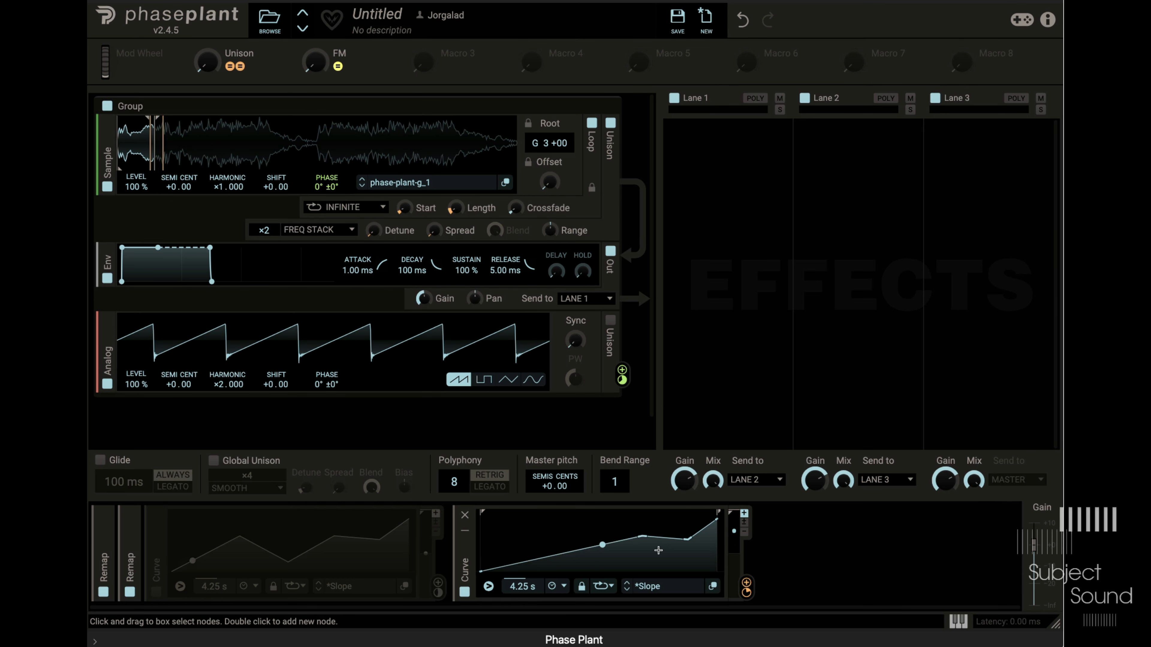
double_click(643, 536)
double_click(687, 540)
drag(664, 542, 664, 557)
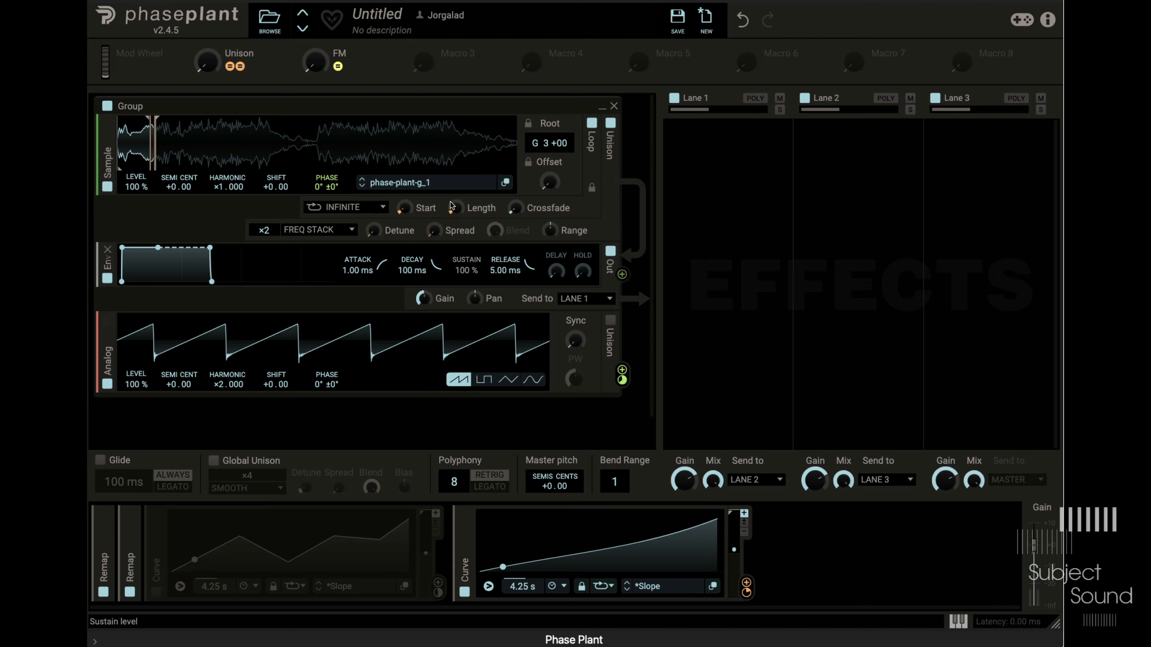
Try different loop length and loop start positions on the Sample and re-enable the first Curve modulator.
drag(472, 220, 472, 213)
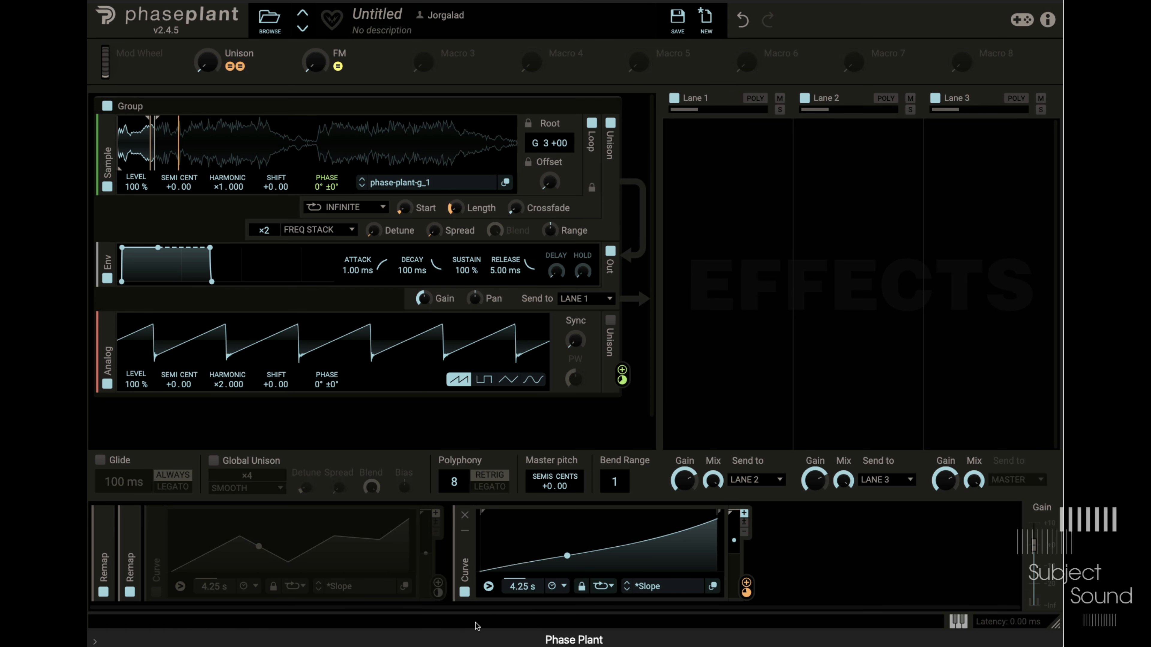
drag(406, 209, 406, 191)
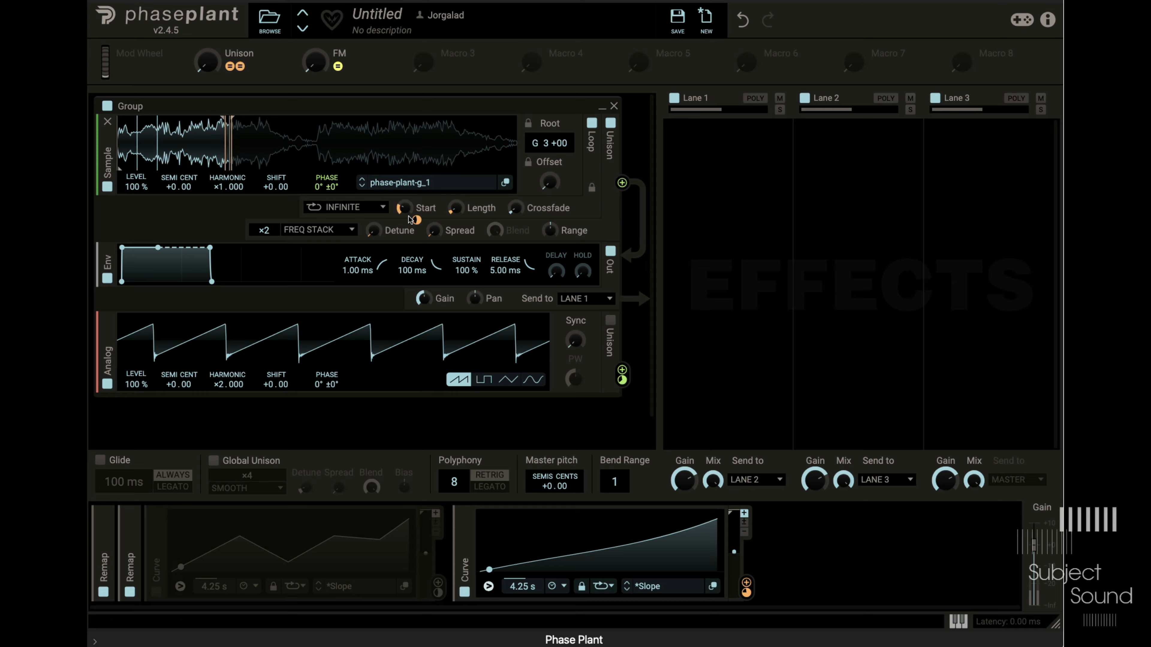
drag(406, 209, 406, 197)
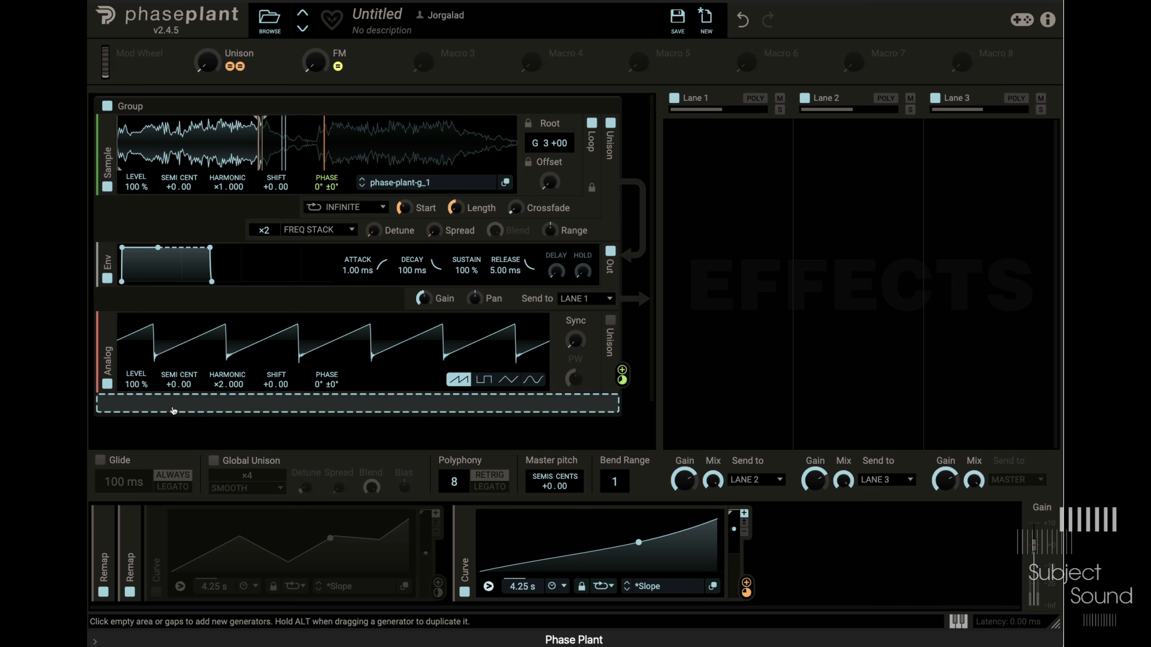
click(155, 591)
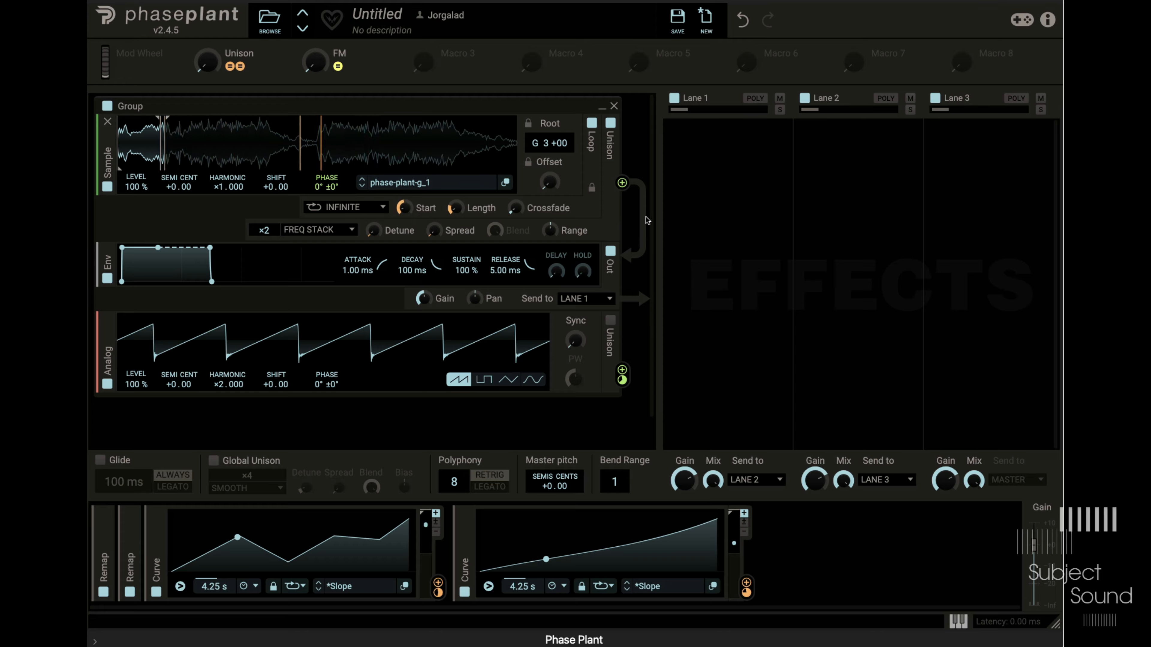
Try different crossfade amounts across the Sample's loop endpoints.
drag(515, 208, 515, 156)
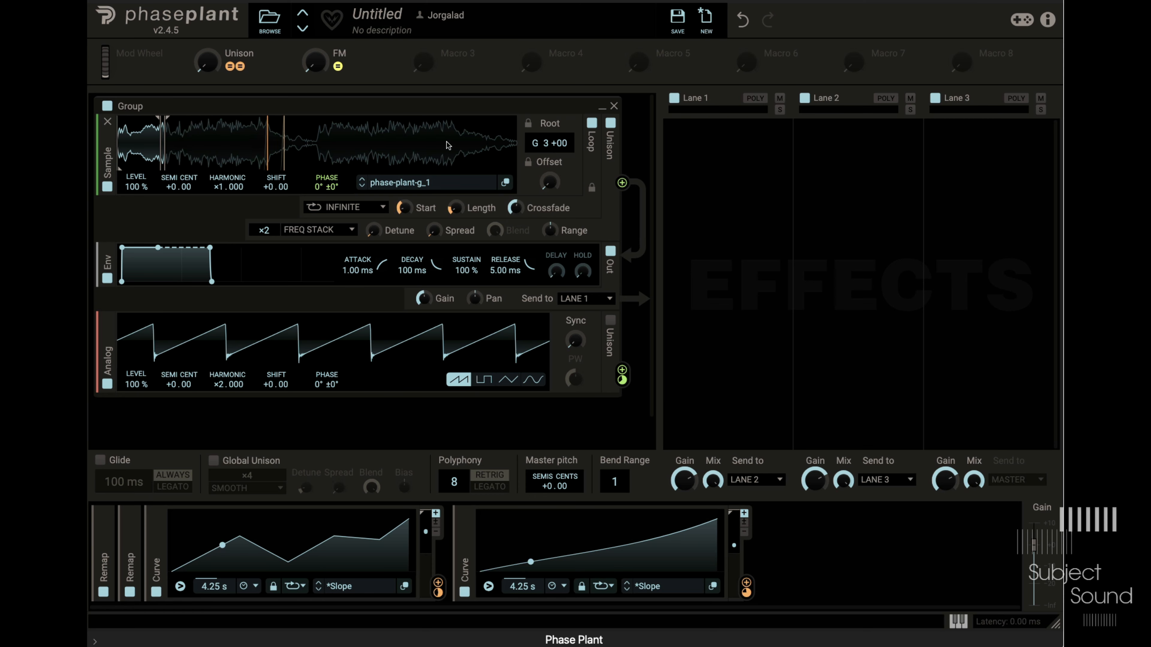
drag(516, 210, 517, 236)
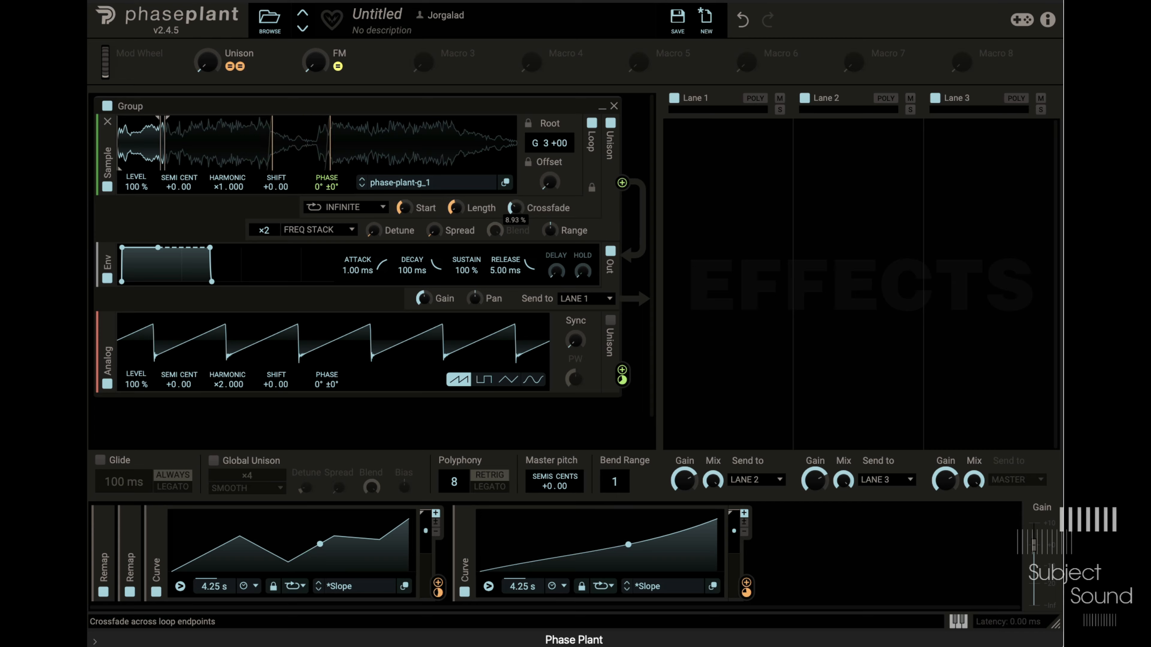
drag(517, 209, 517, 213)
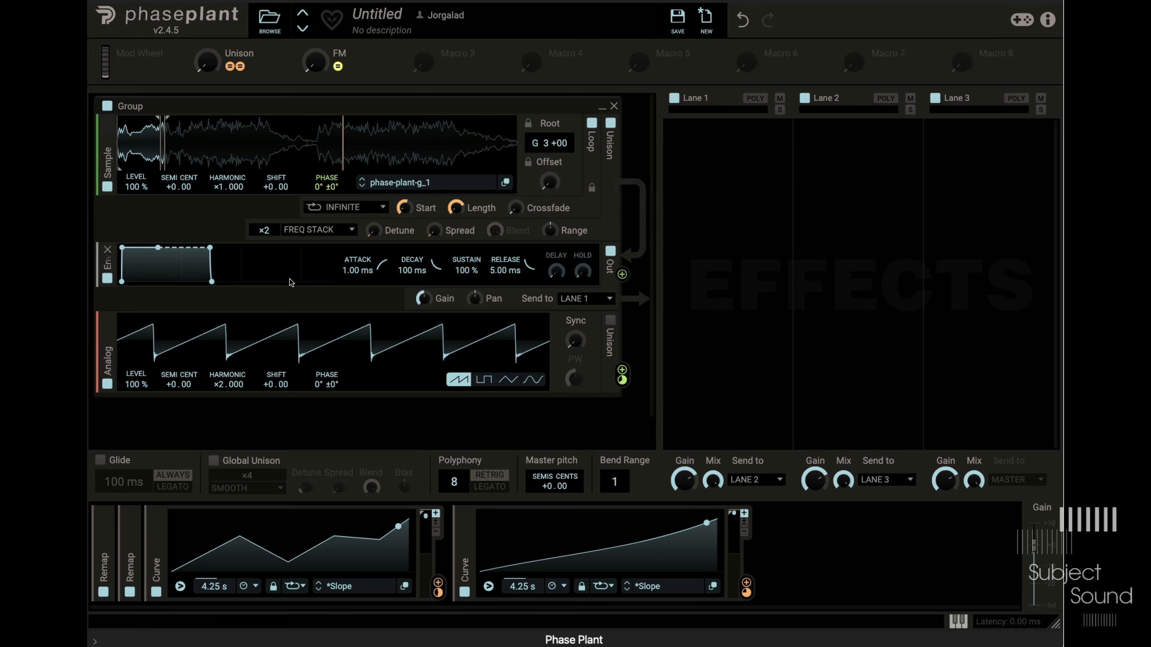
Insert a Nonlinear Filter between the Sample and its envelope and set it to the flat all-pass type.
click(297, 244)
click(431, 323)
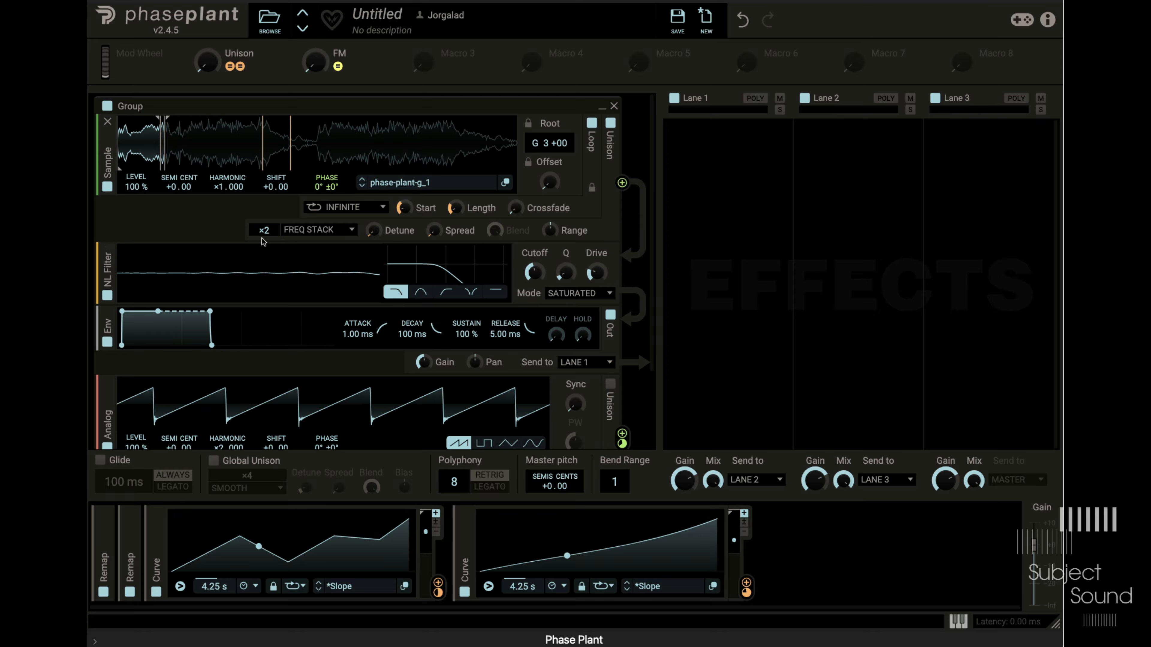
click(498, 295)
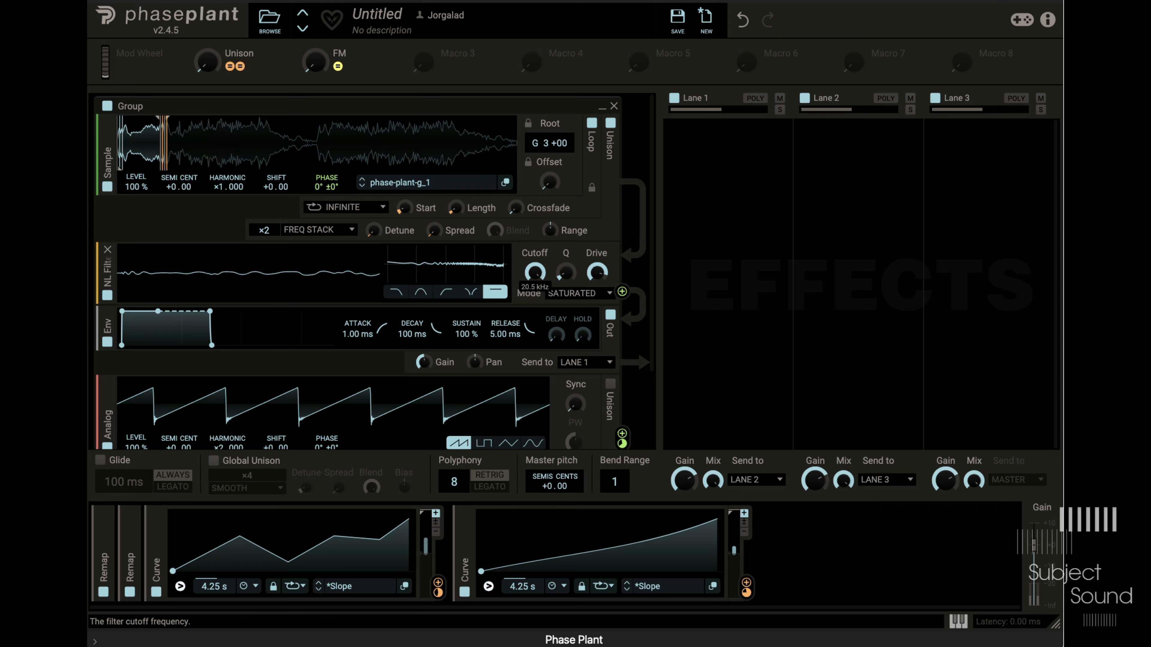
Try high Q and various cutoffs on the Nonlinear Filter, in both Saturated and Digital modes.
drag(569, 274, 568, 226)
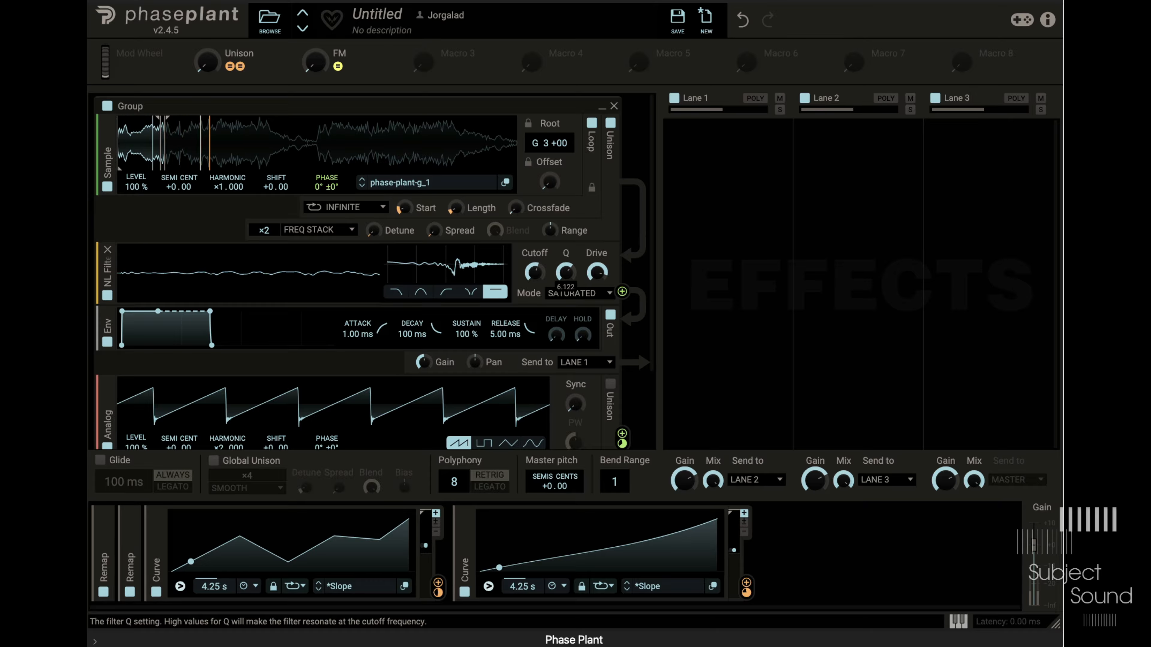
mouse_move(536, 274)
mouse_down()
mouse_move(535, 241)
mouse_move(536, 290)
mouse_move(597, 259)
mouse_move(535, 268)
mouse_up()
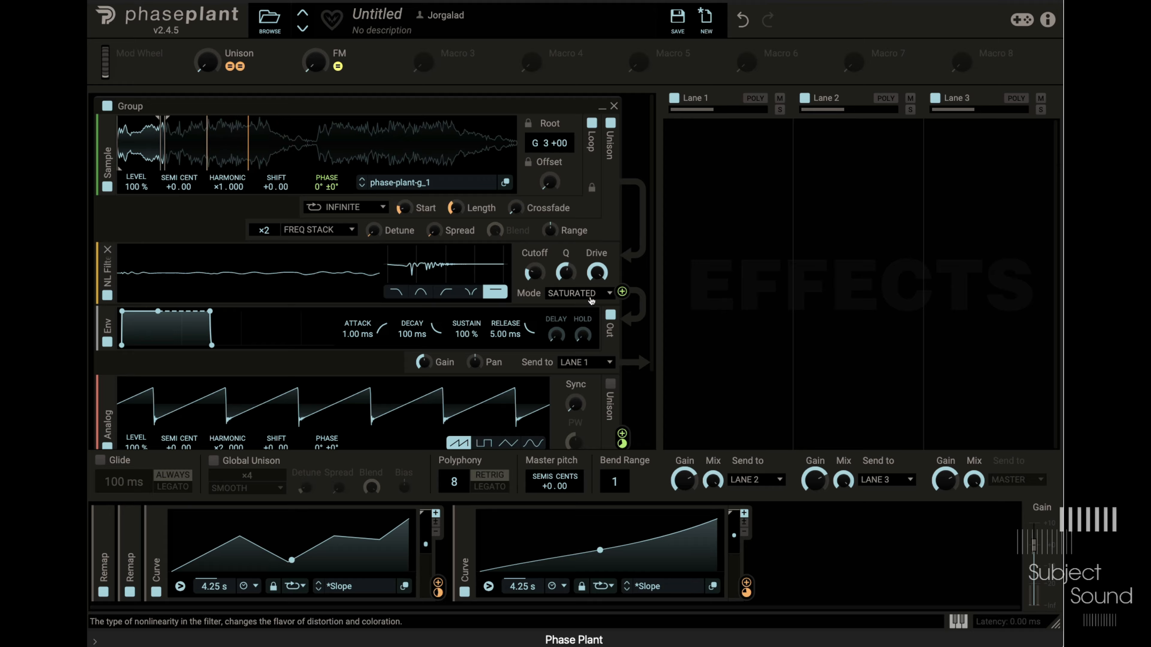
click(584, 295)
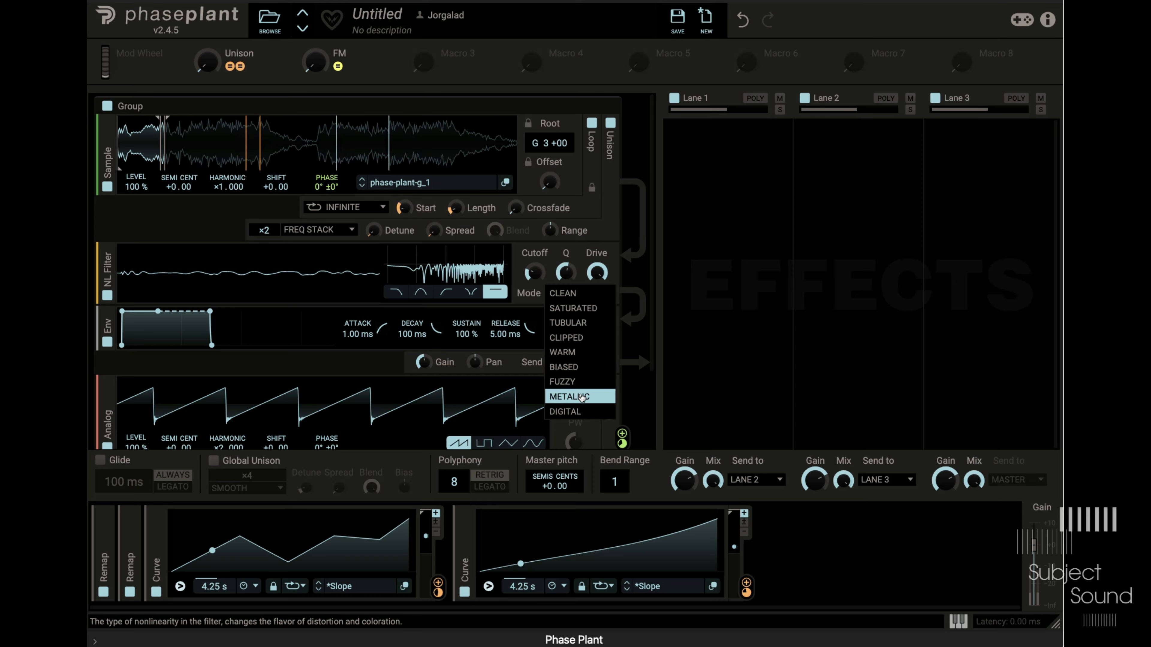
click(577, 411)
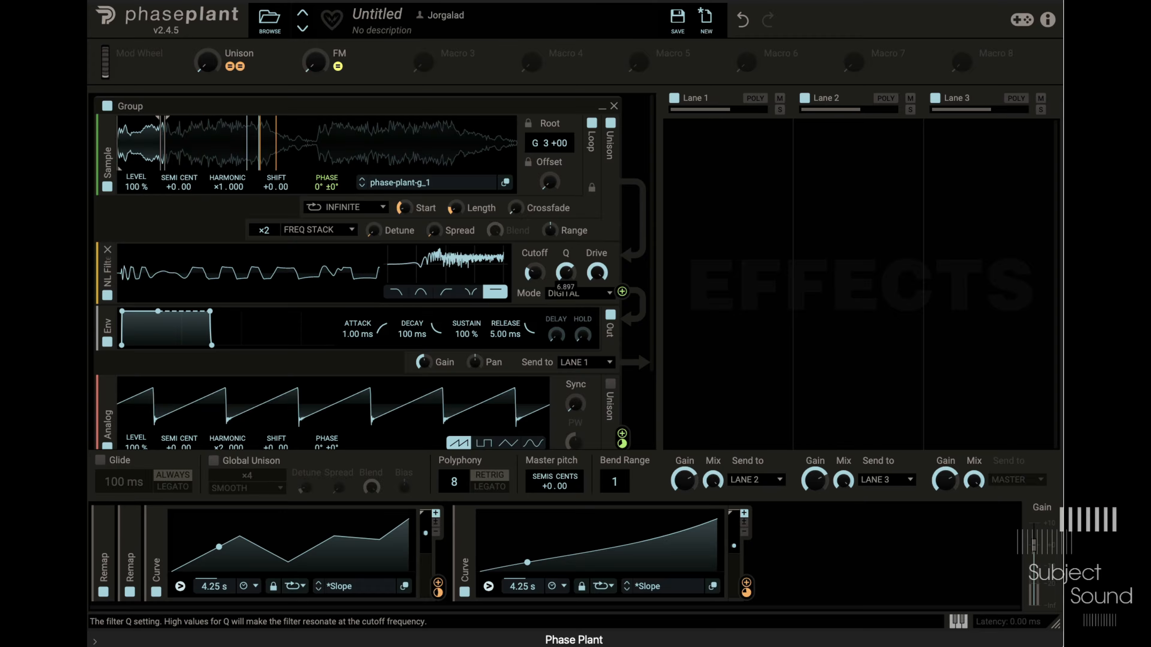
drag(531, 274, 566, 256)
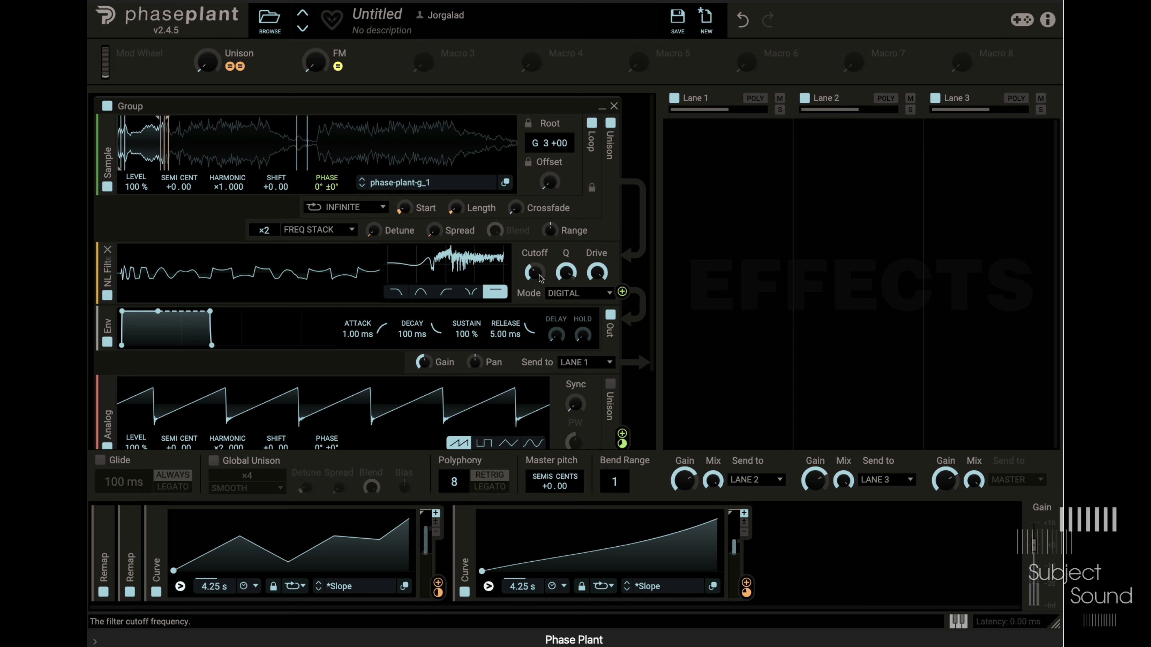
drag(565, 277, 535, 286)
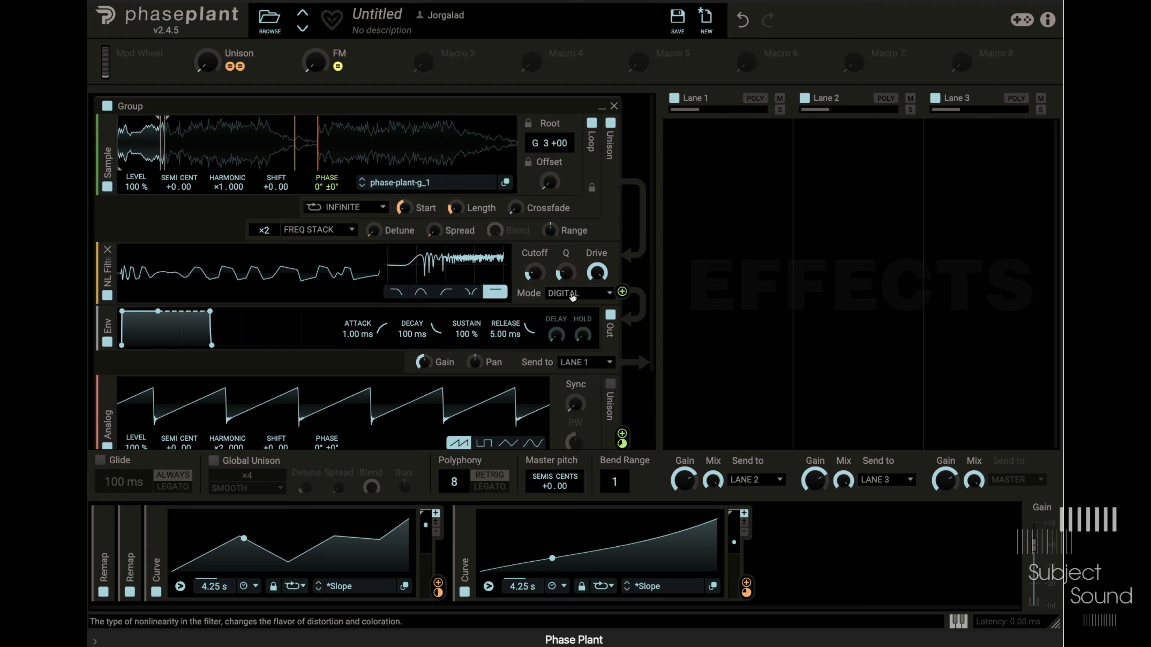
Set the Nonlinear Filter to Saturated mode with mid-range cutoff, low Q and moderate drive.
click(572, 295)
click(584, 324)
click(582, 294)
click(572, 322)
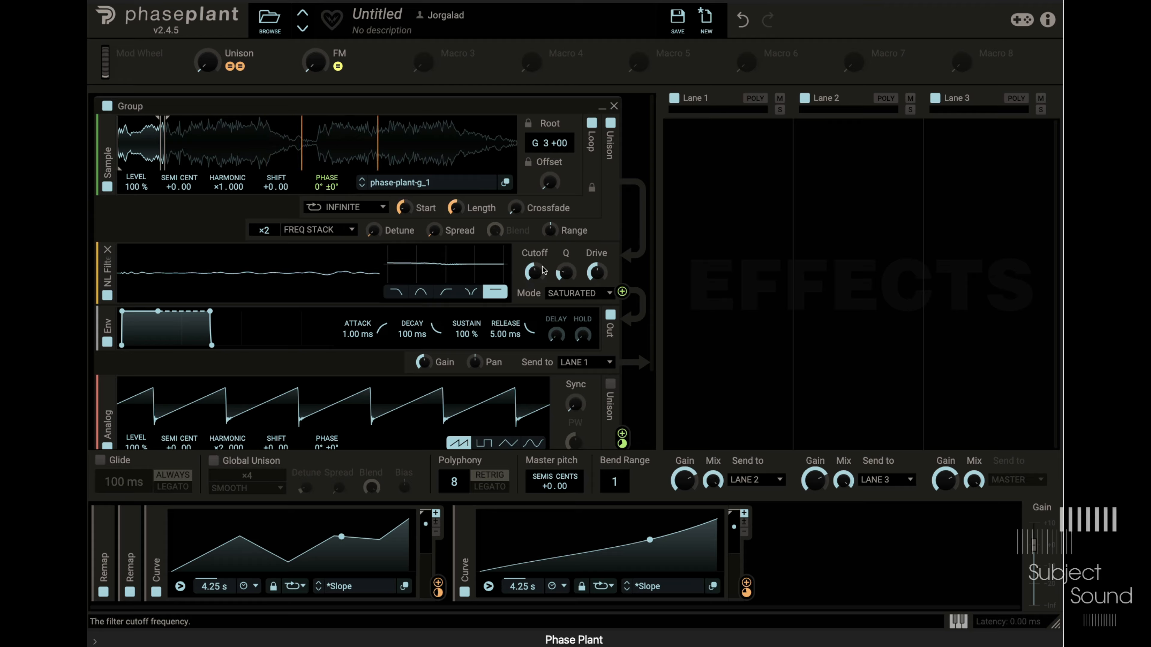
Add a Filter, place it between the Sample and the Nonlinear Filter, and set it to the peak type.
click(357, 305)
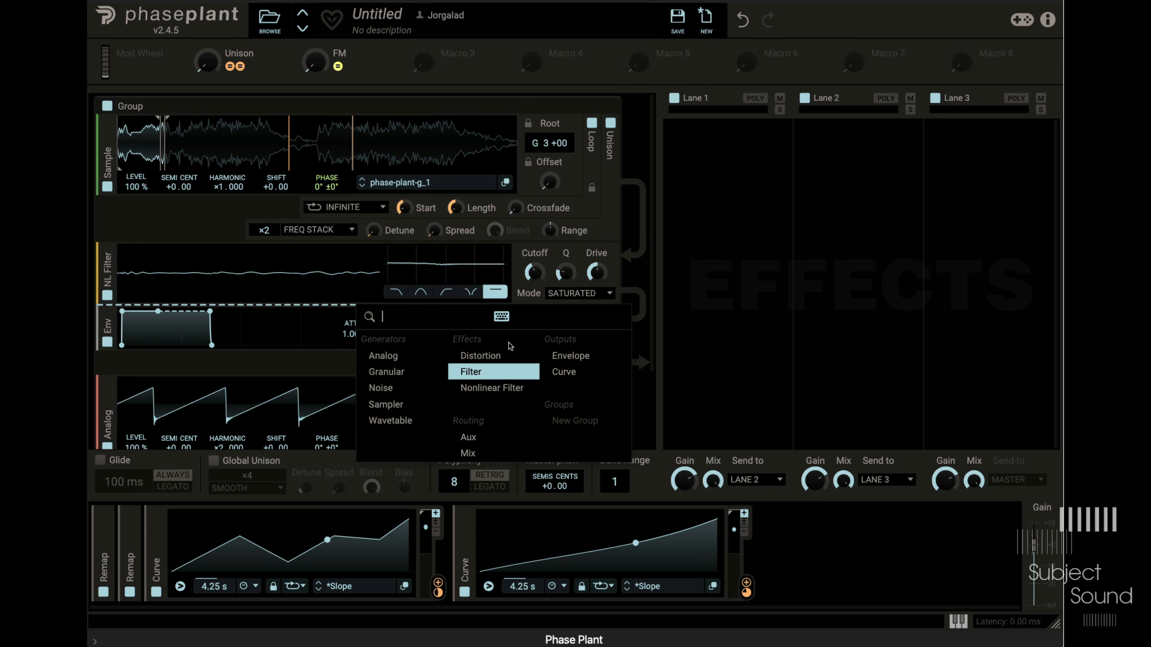
click(494, 371)
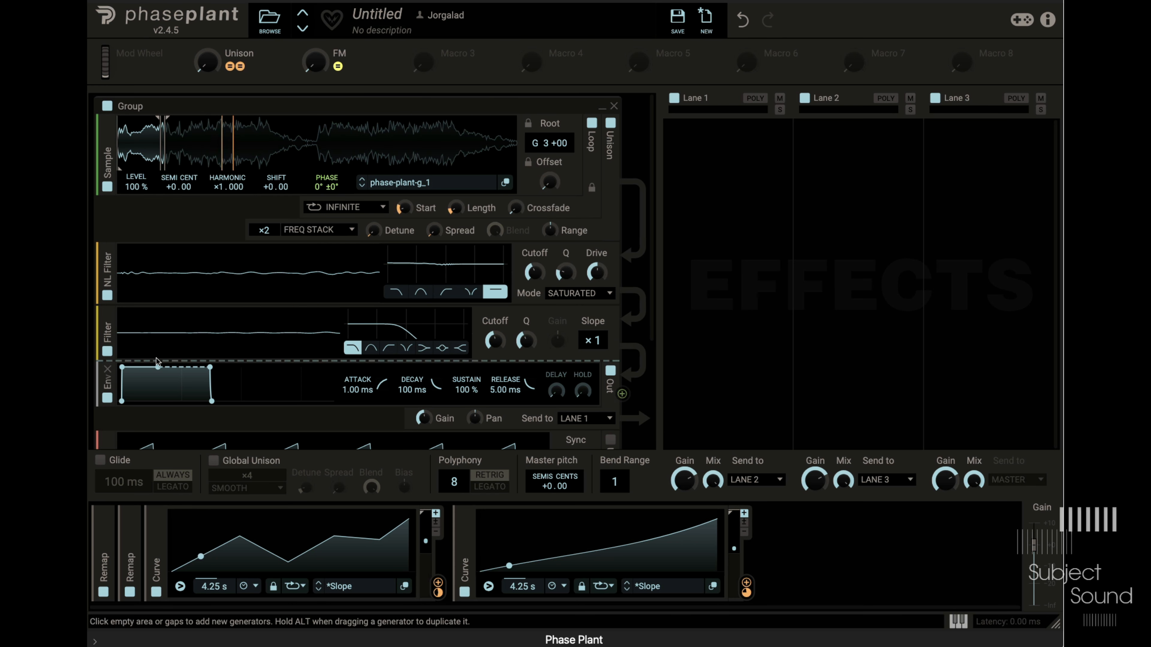
drag(117, 313, 118, 258)
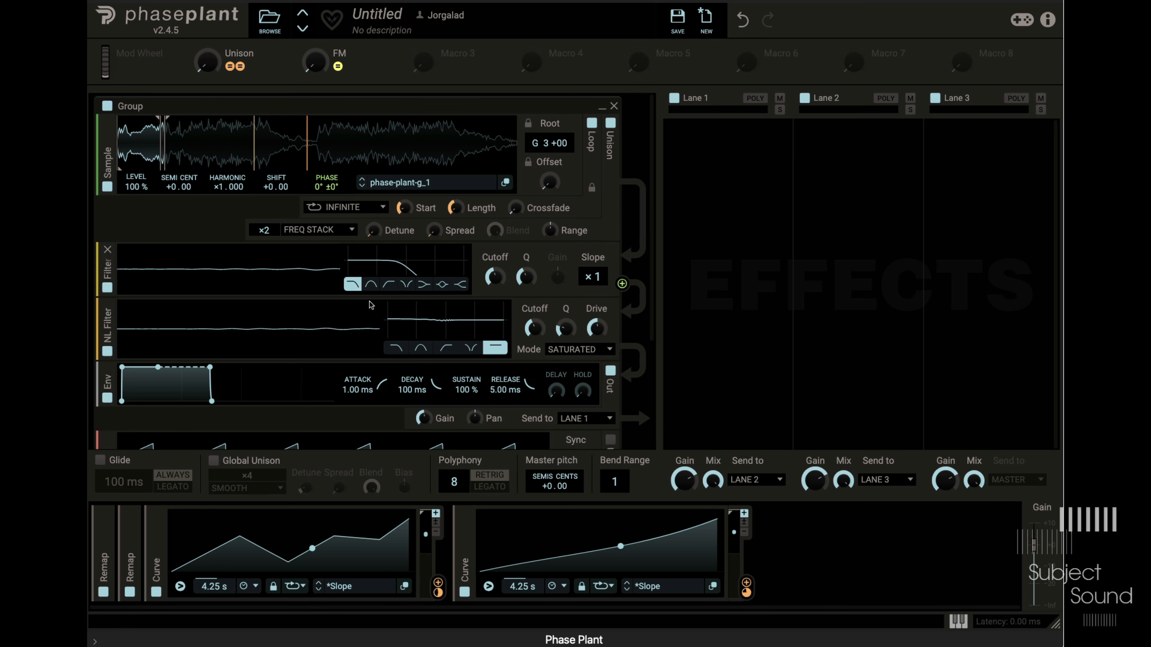
click(439, 285)
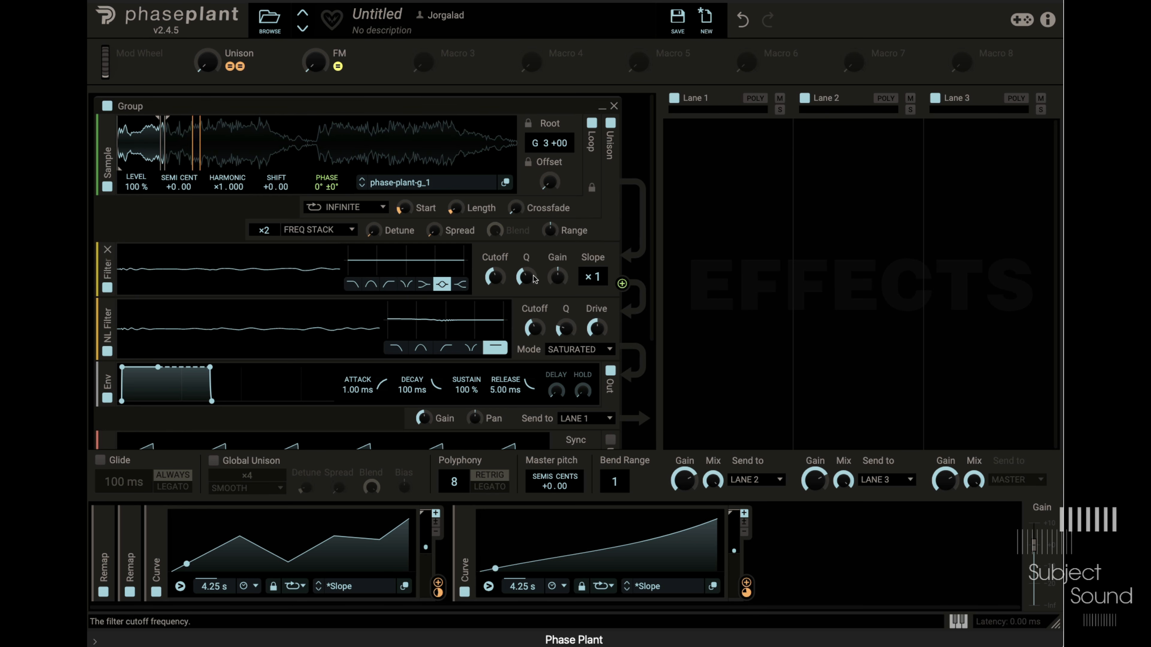
Route the first Curve to the peak filter's cutoff and shape the filter into a narrow cut with negative gain.
drag(557, 276, 496, 301)
drag(438, 582, 496, 292)
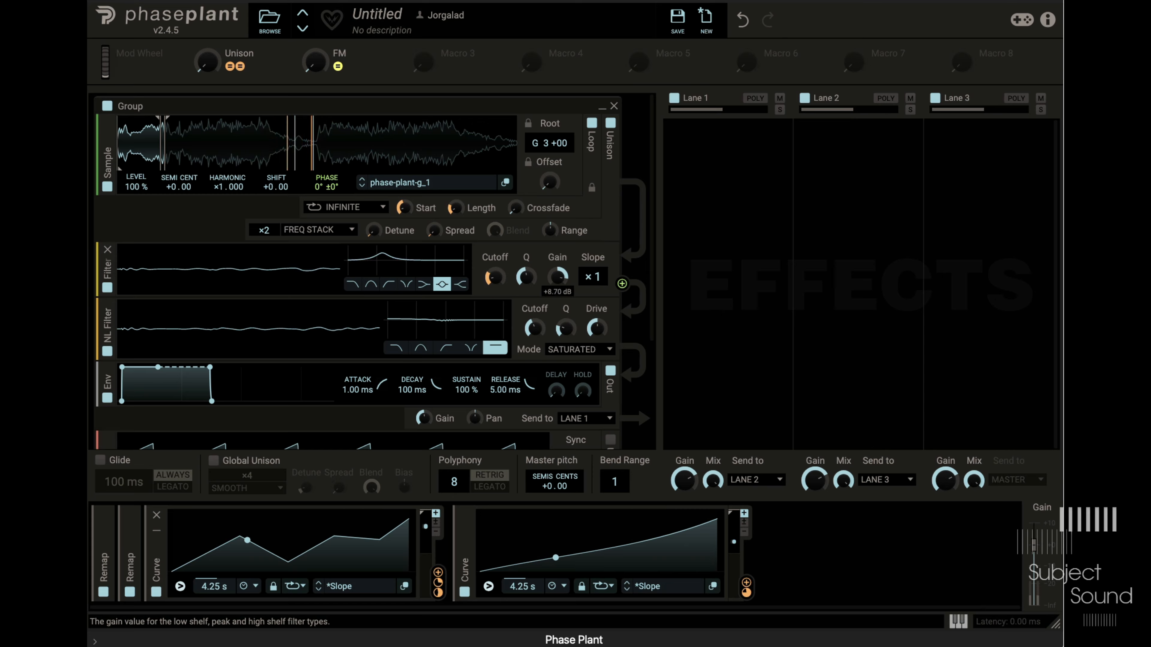
drag(495, 276, 494, 250)
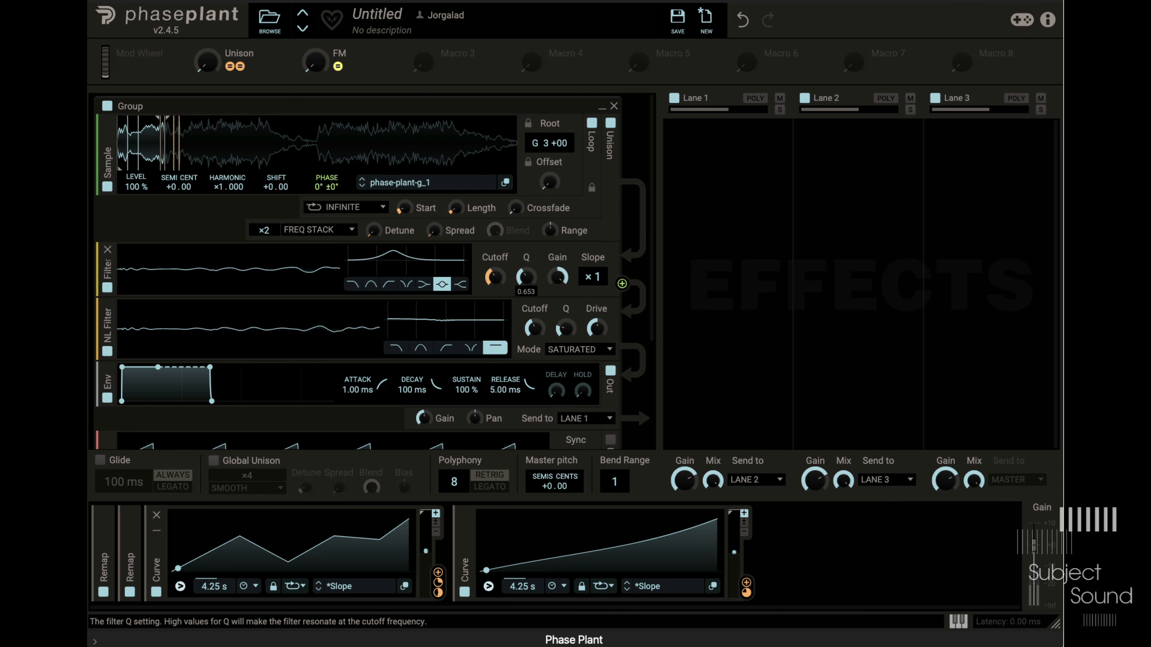
drag(558, 276, 557, 291)
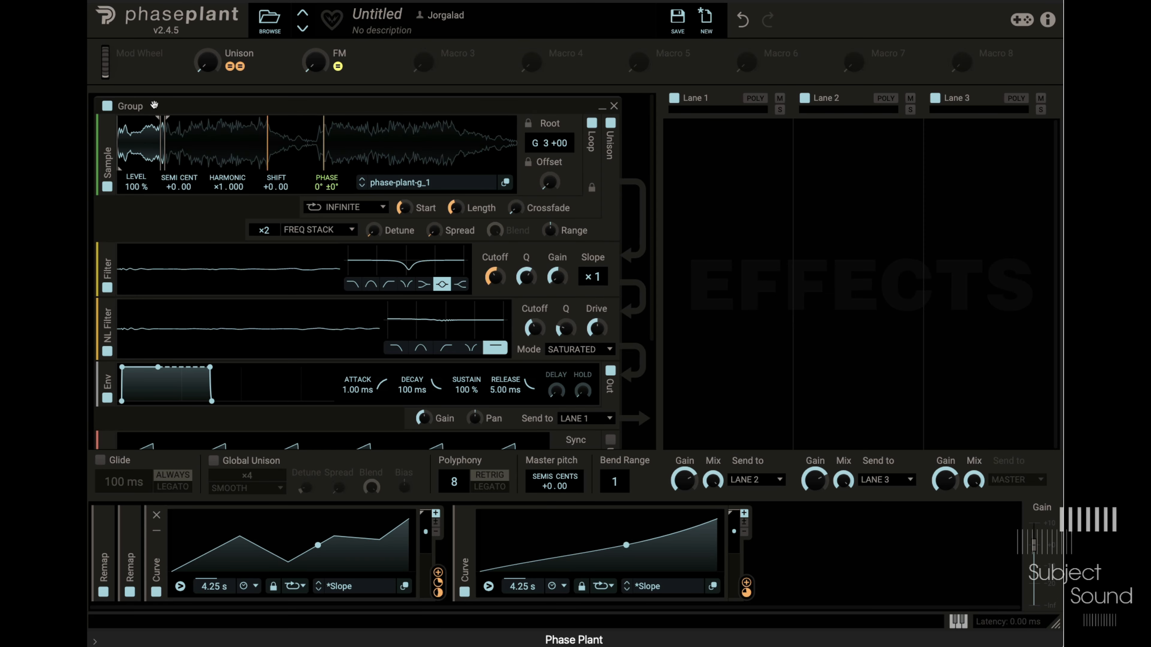
Rename the existing generator group Main and collapse it, and add a sine-wave Analog oscillator in a new group below.
double_click(141, 105)
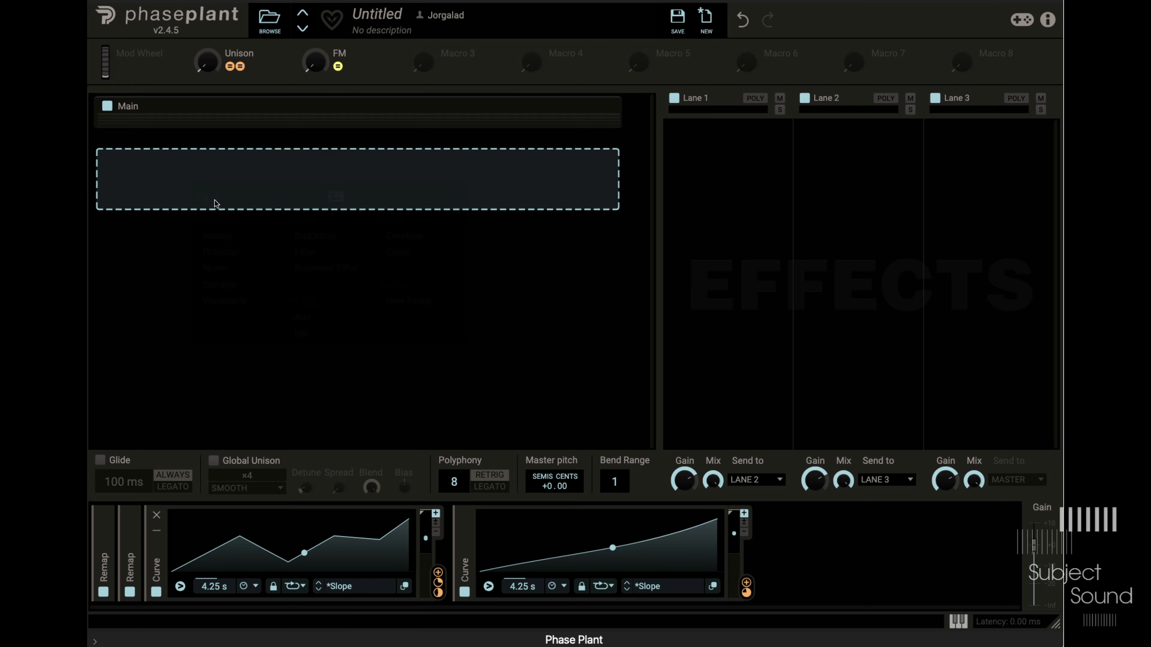
click(193, 182)
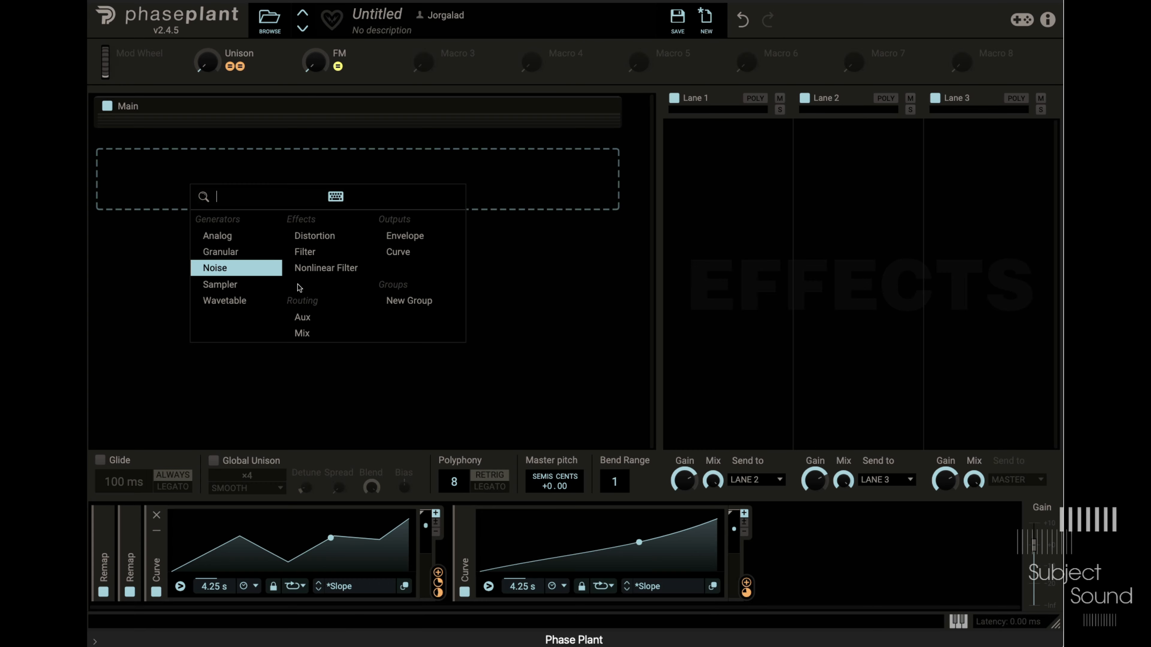
click(233, 236)
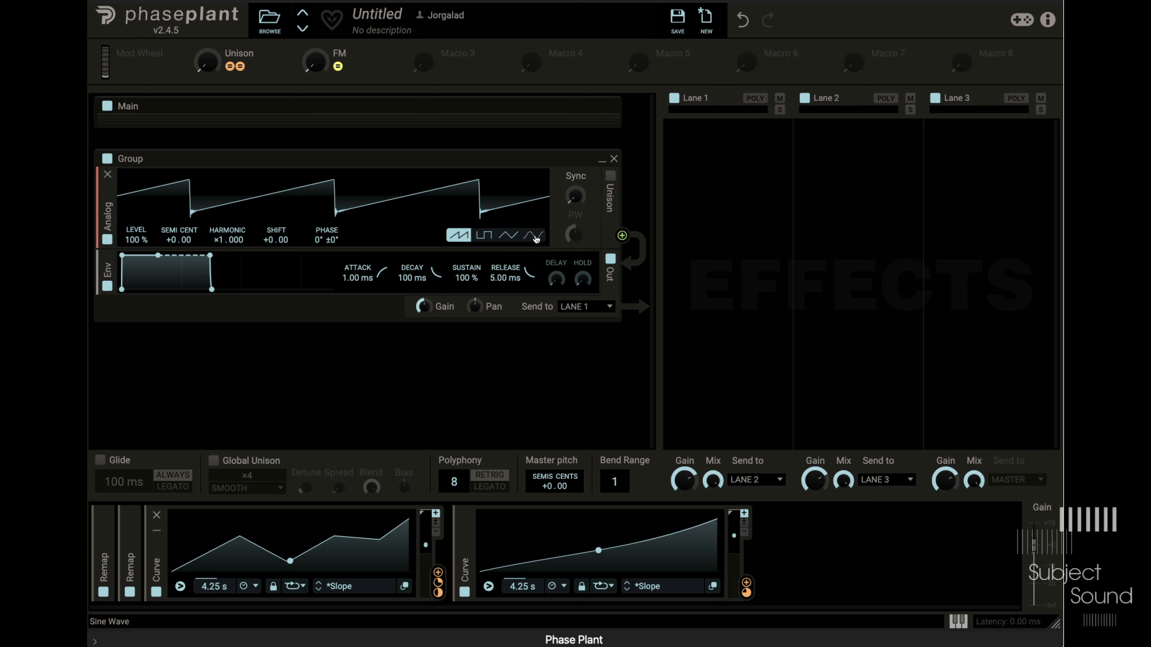
click(533, 235)
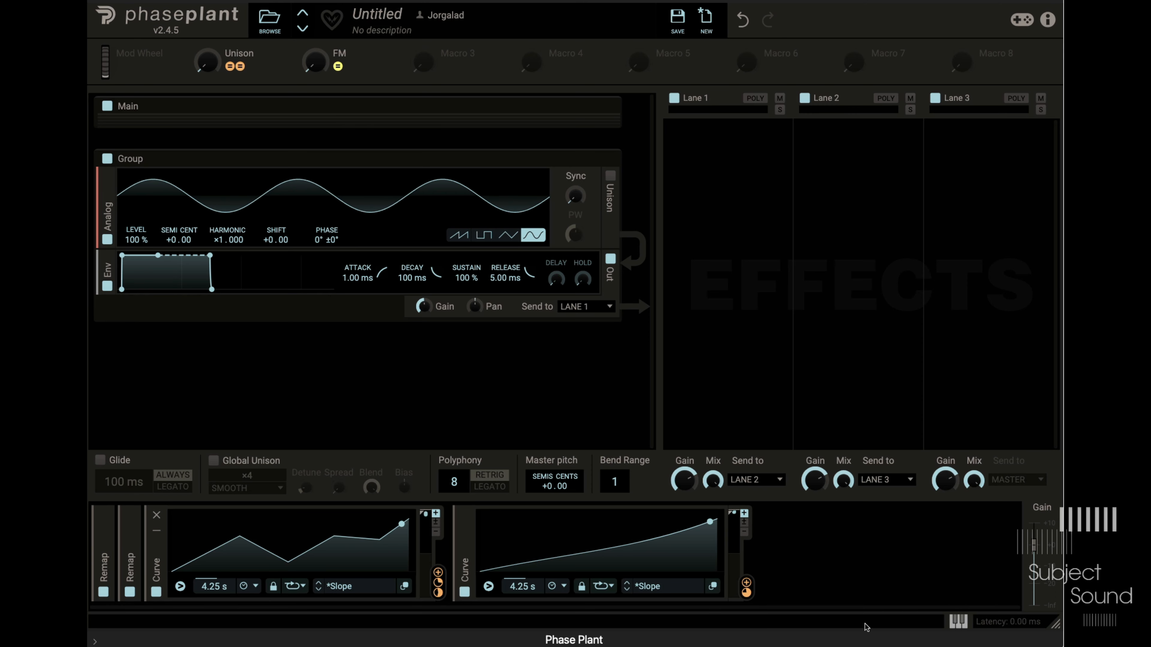
Add an Envelope modulating the sine oscillator's semitone pitch, with 0 ms attack, 31.5 ms decay and 0 % sustain.
click(902, 543)
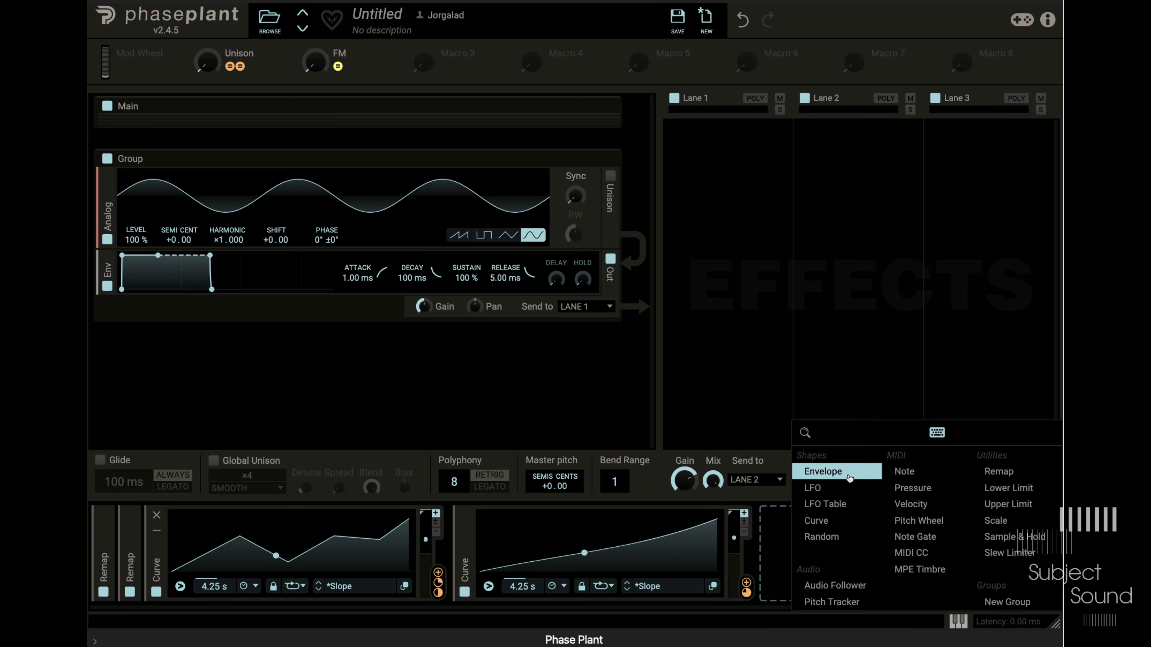
click(849, 478)
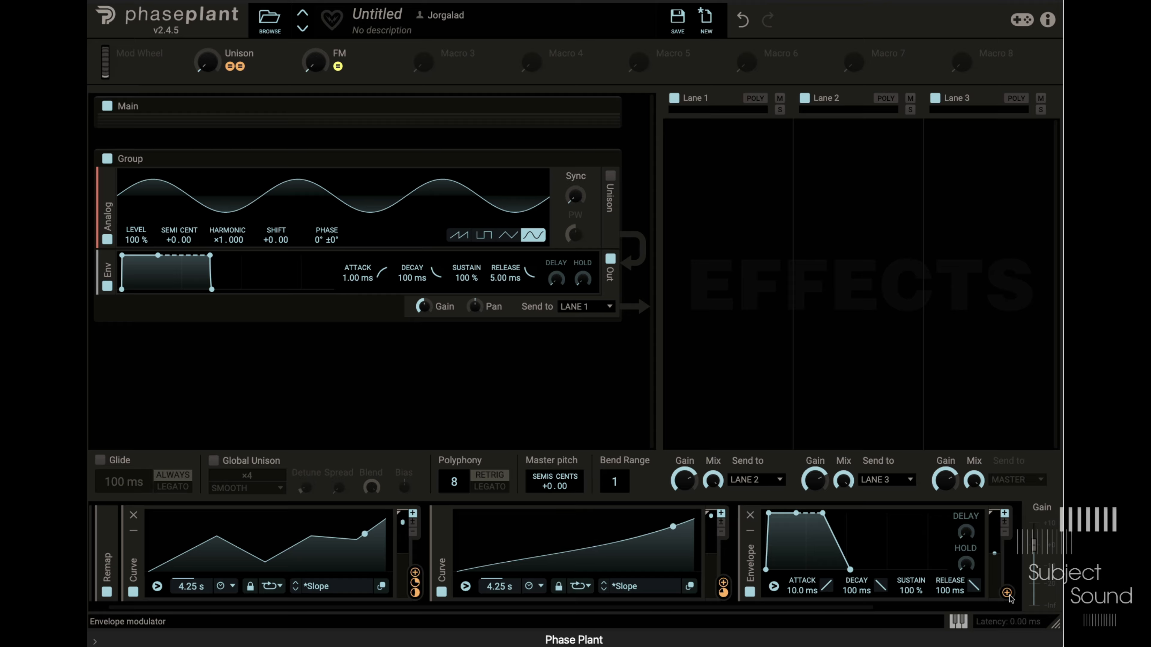
drag(1006, 592, 191, 272)
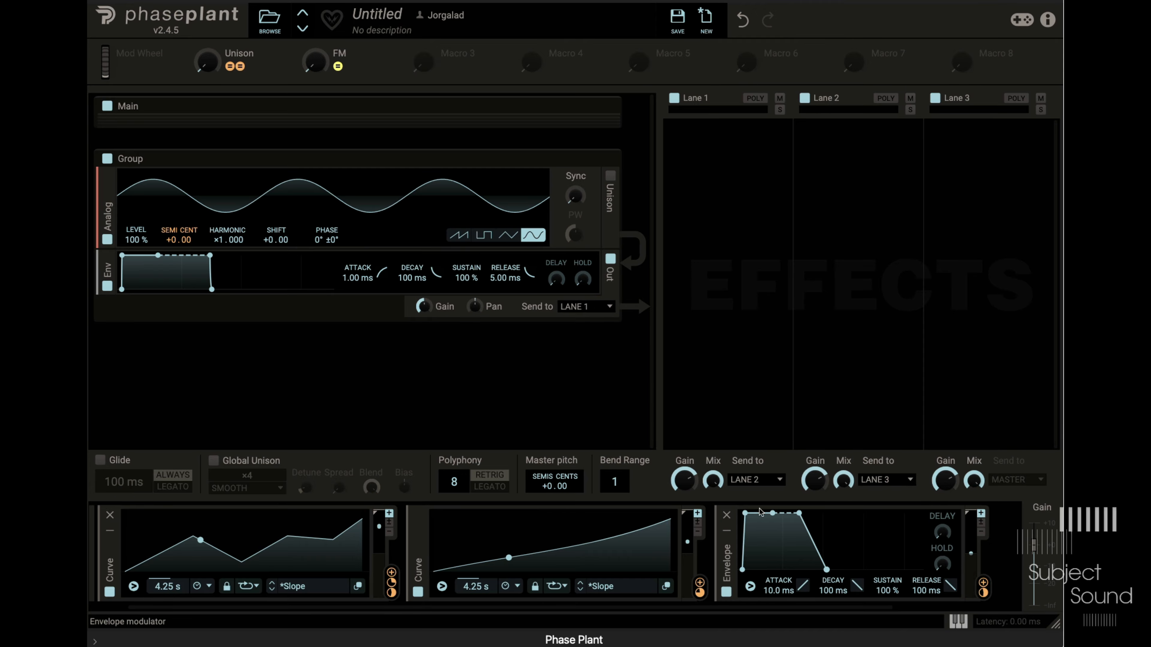
drag(786, 512, 832, 600)
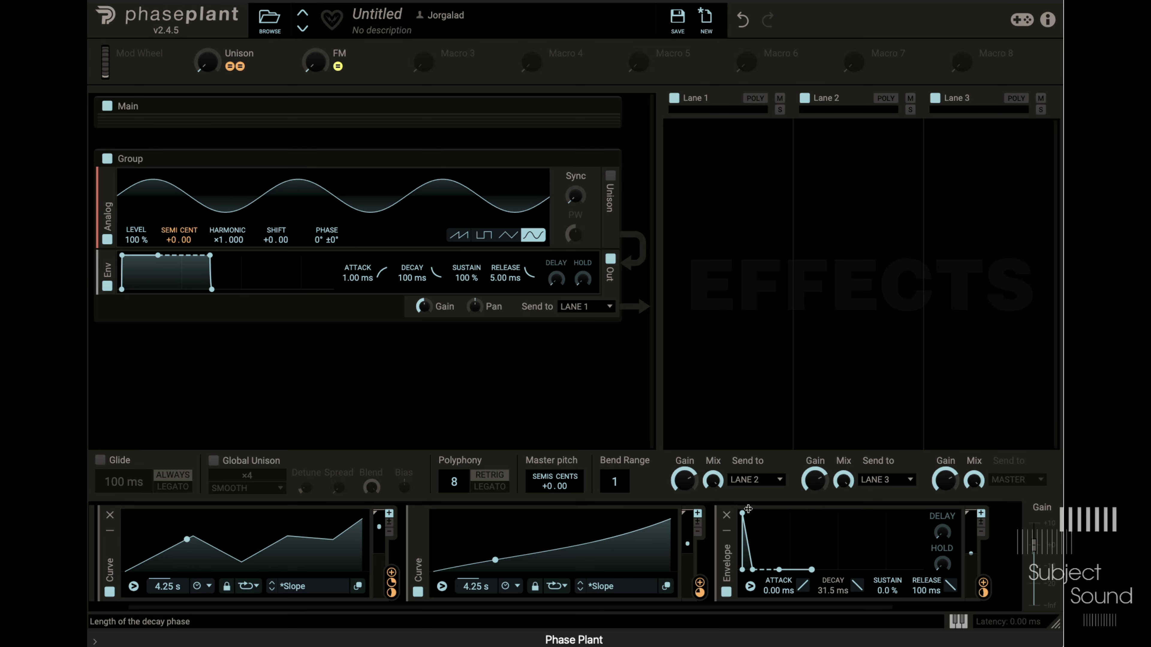
With the Main group disabled, shorten the Envelope modulator's decay to 22.8 ms and lower the sine oscillator's level to 35 %.
click(107, 106)
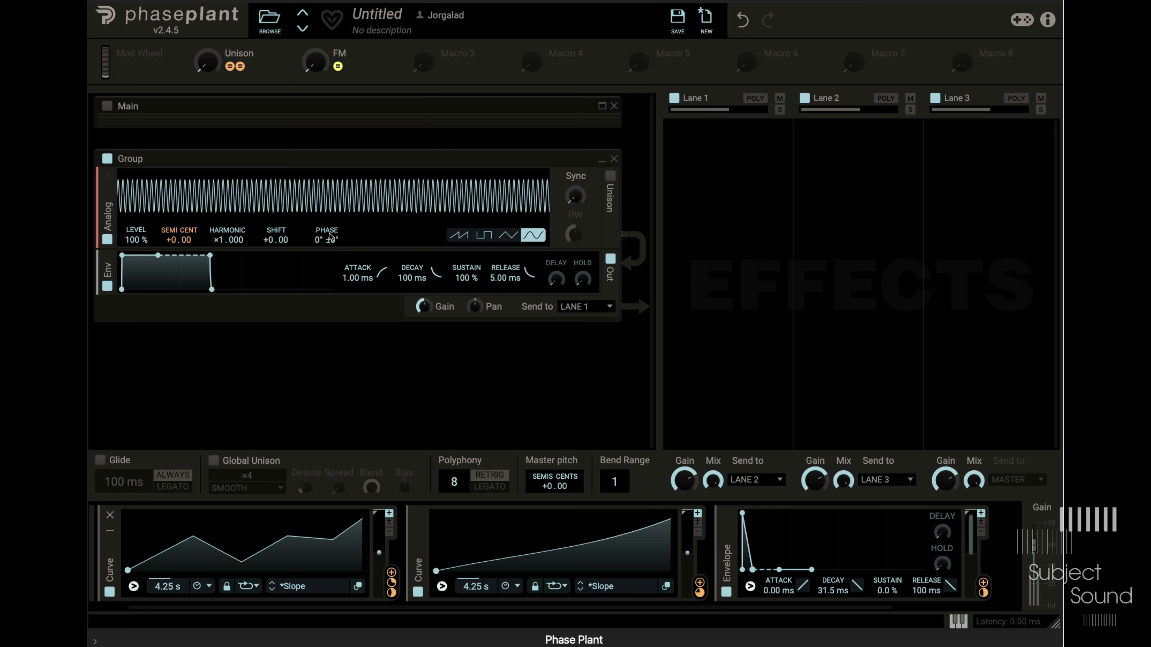
drag(819, 591, 819, 597)
drag(125, 234, 125, 261)
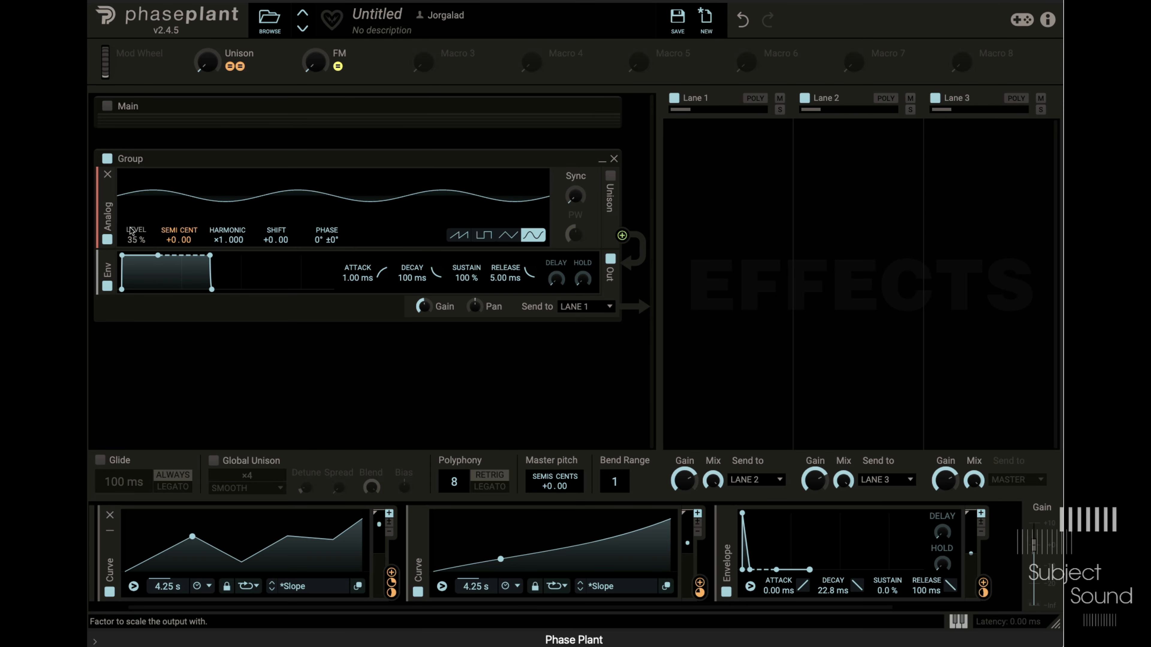
Set the sine oscillator's pitch to -24 semitones and the Envelope modulator's decay to 27.2 ms.
right_click(173, 240)
text(-12)
key(Return)
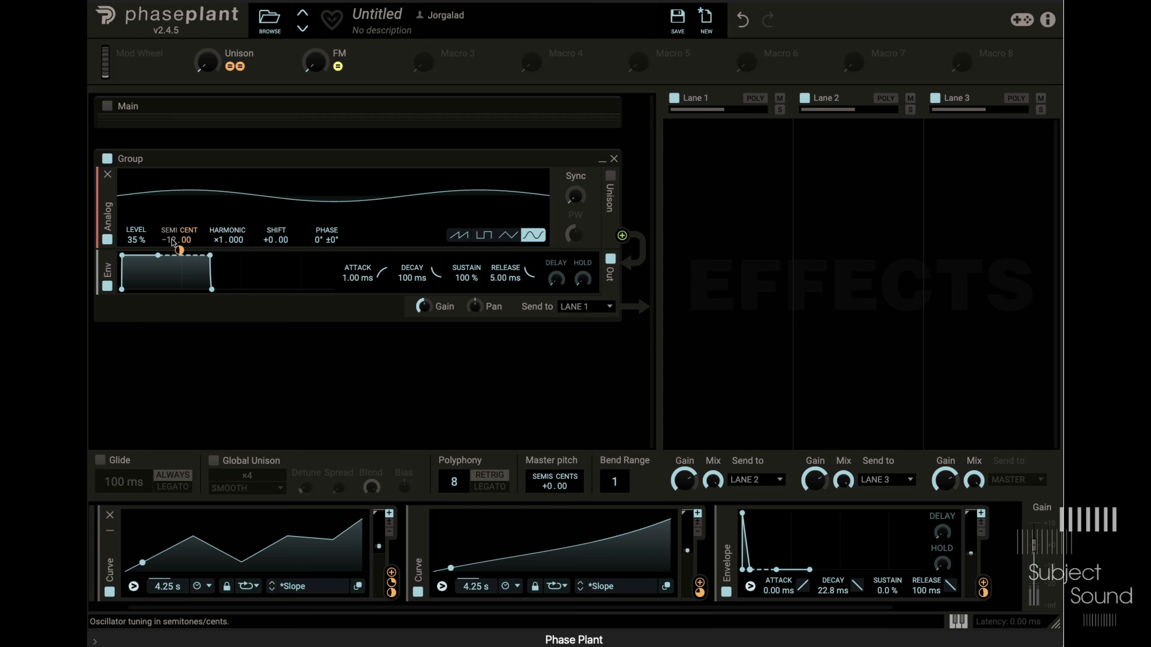
right_click(173, 239)
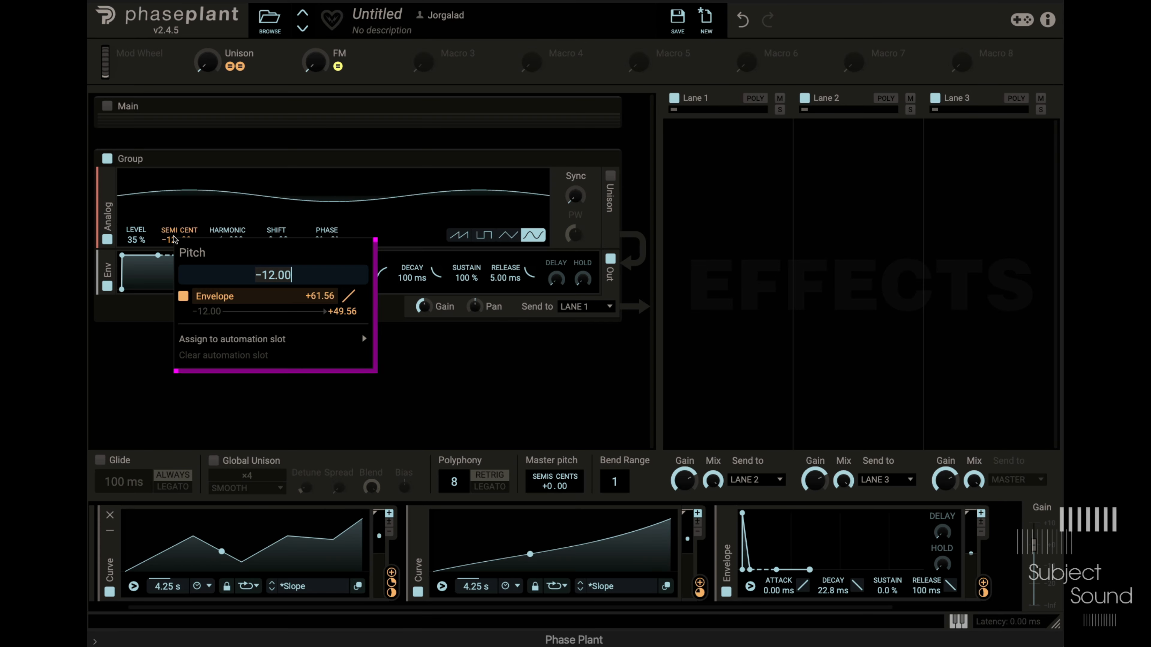
text(-24)
key(Return)
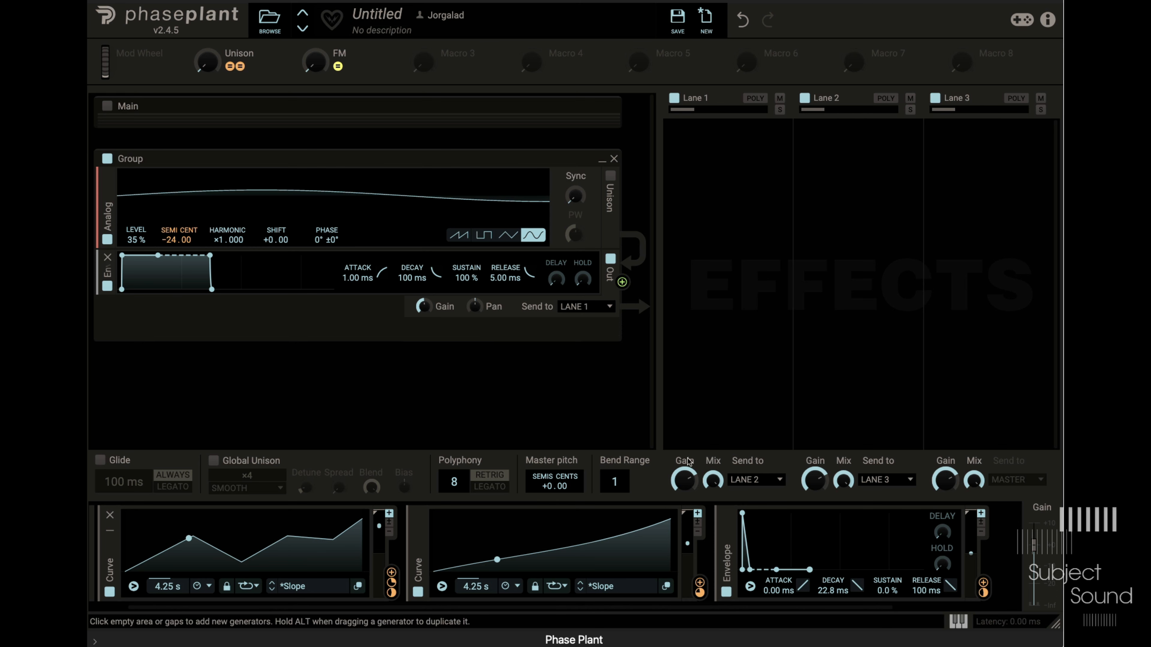
mouse_move(831, 594)
mouse_down()
mouse_move(831, 583)
mouse_move(830, 594)
mouse_up()
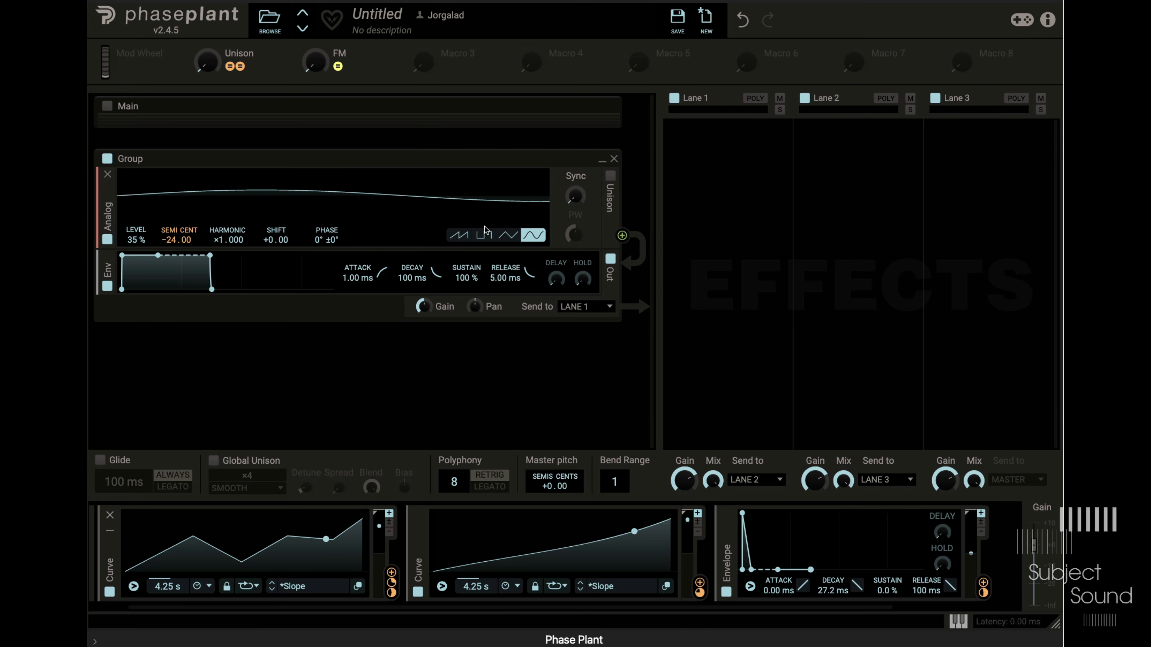
Route the sine group's output envelope to the sine oscillator's phase and set the oscillator's level to 100 %.
drag(622, 283, 204, 181)
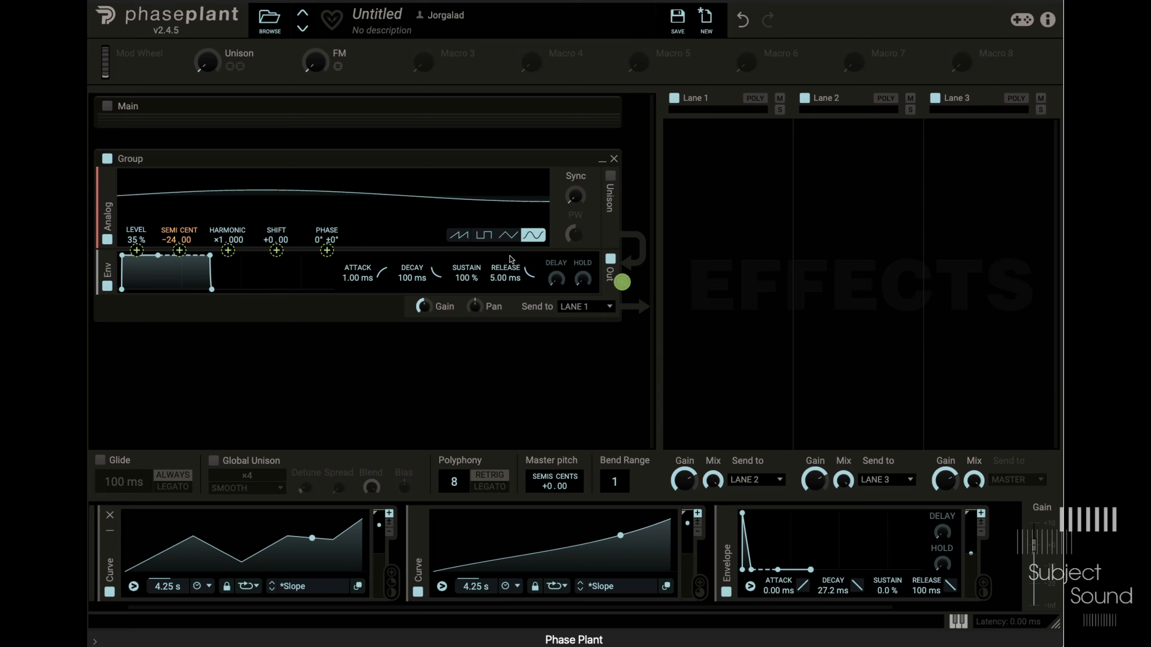
drag(342, 254, 326, 250)
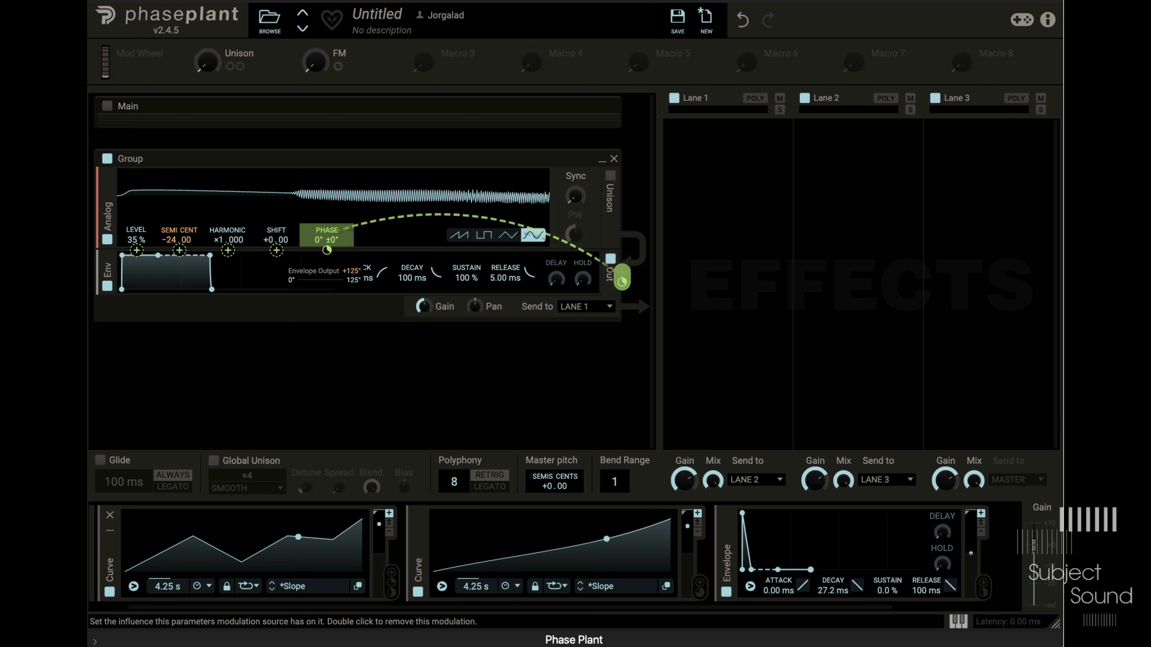
click(130, 241)
double_click(135, 241)
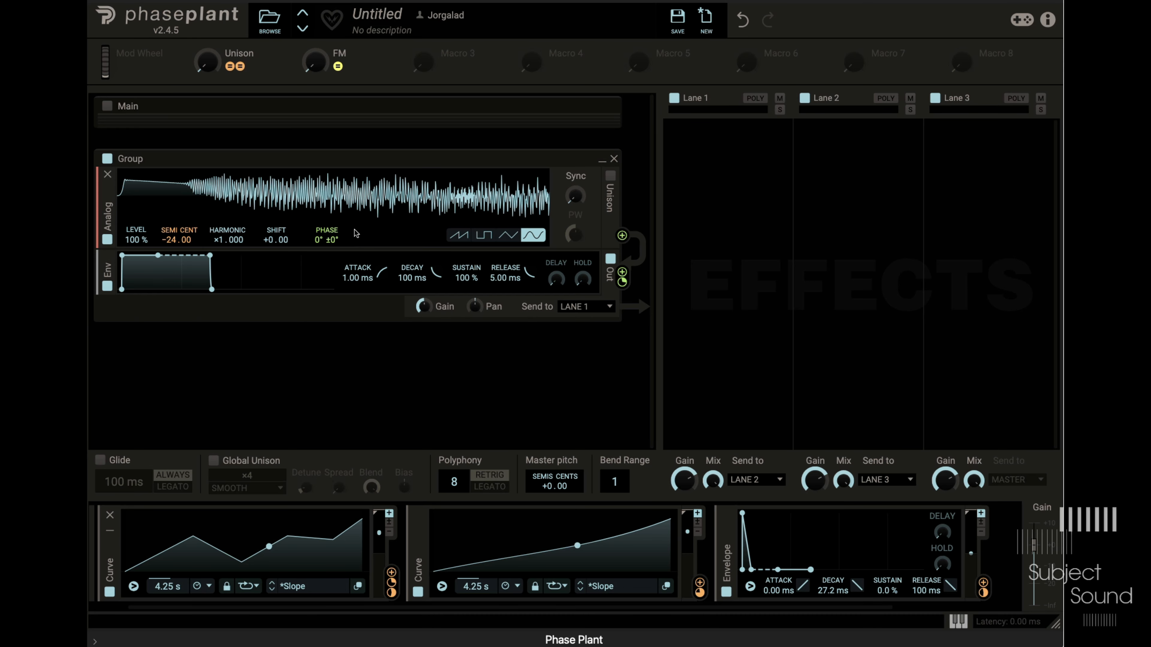
Reduce the output envelope's phase modulation amount until the sine waveform is smooth and free of high-frequency noise.
drag(327, 251, 328, 268)
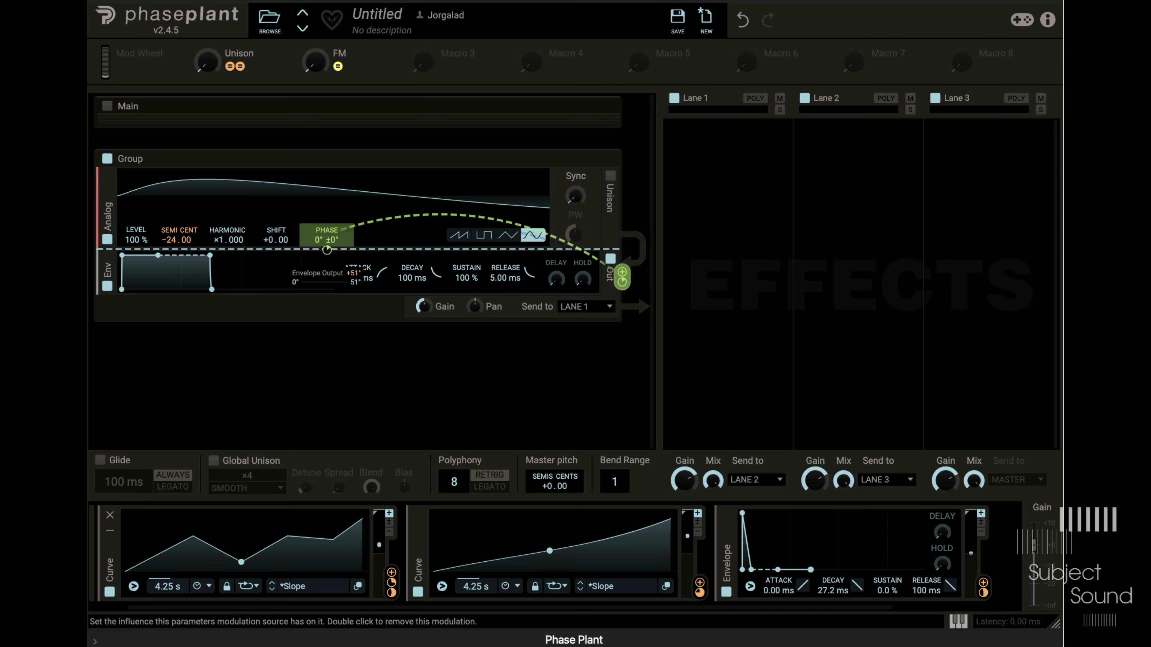
drag(328, 250, 327, 253)
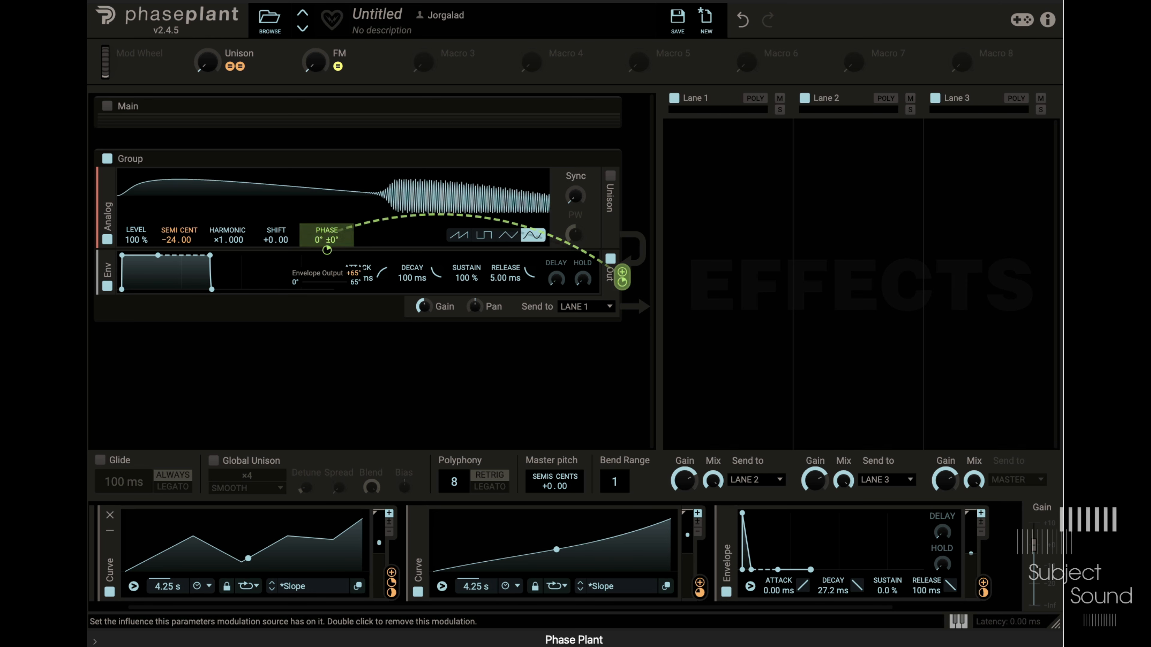
drag(327, 250, 327, 275)
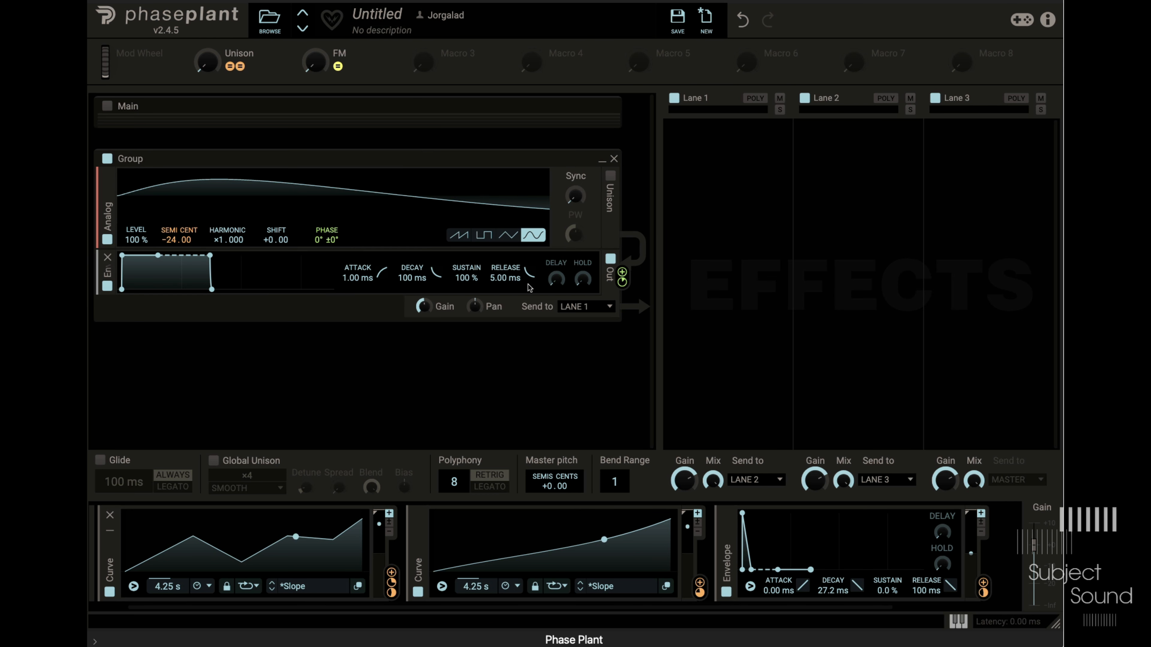
Shape the sine group's output envelope with 0 % sustain, a 33.0 ms decay and a long hold.
drag(466, 278, 465, 295)
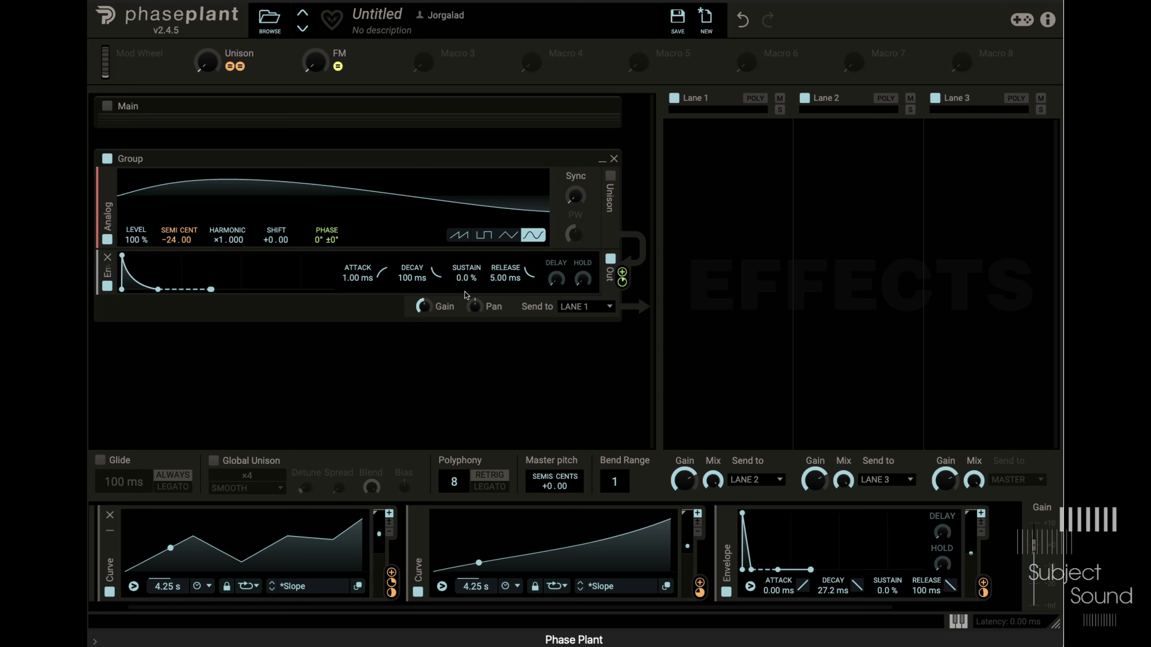
drag(583, 279, 582, 265)
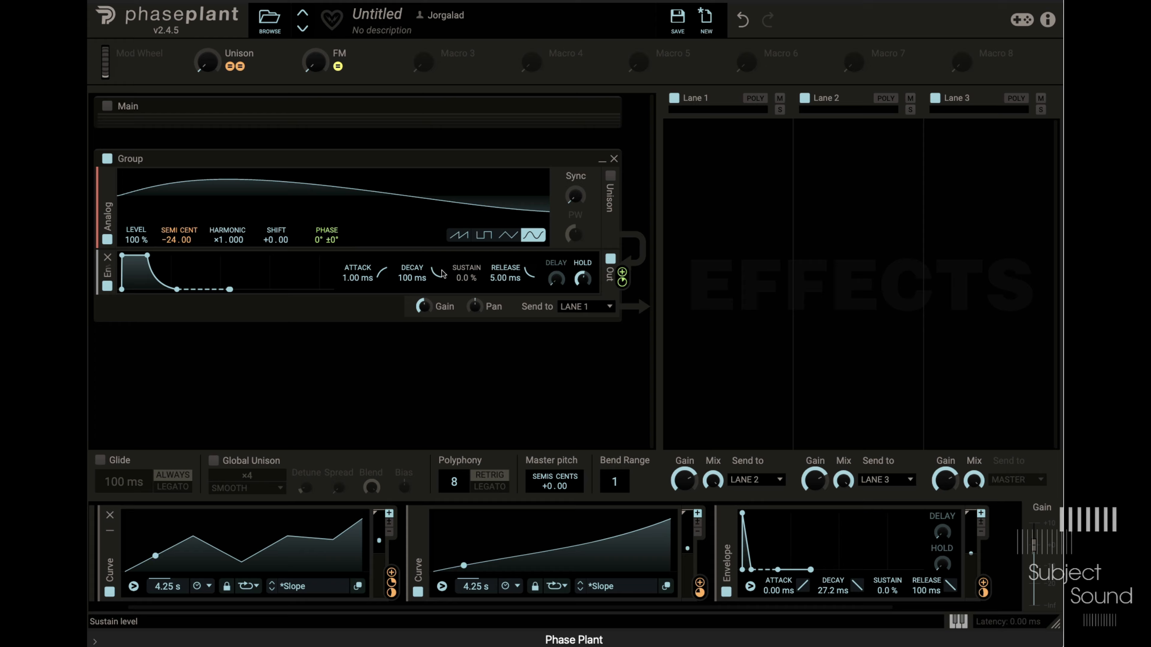
drag(412, 278, 412, 281)
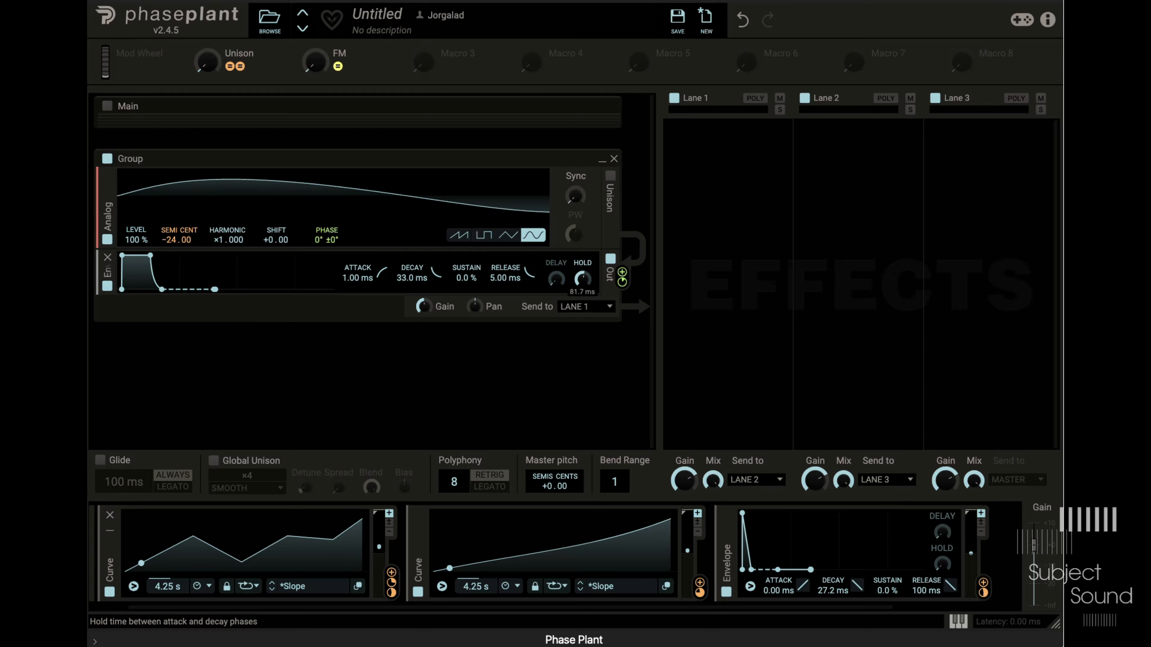
mouse_move(582, 279)
mouse_down()
mouse_move(583, 267)
mouse_move(584, 284)
mouse_up()
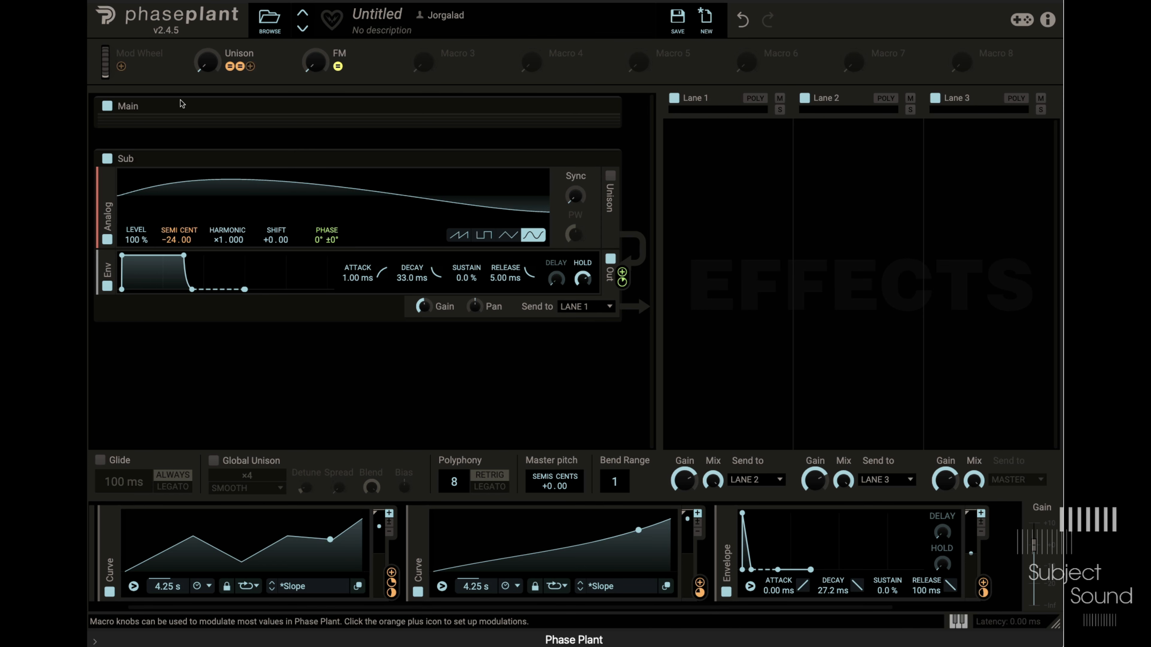
Expand the Main group and add a second Envelope output after the nonlinear filter.
click(218, 105)
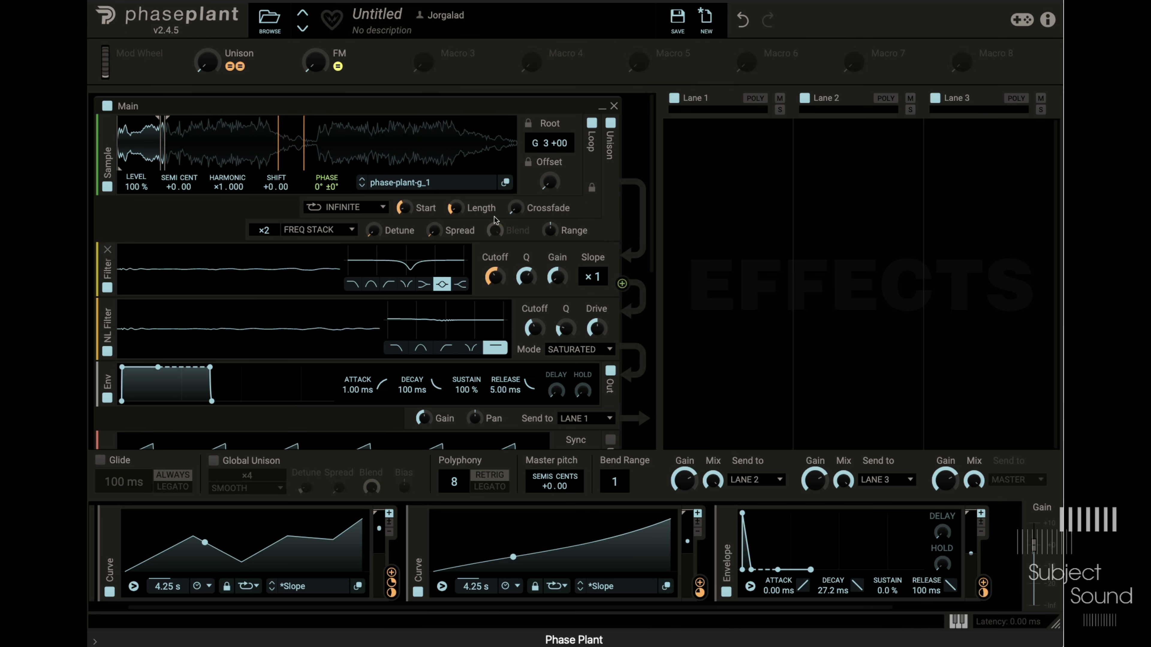
click(519, 104)
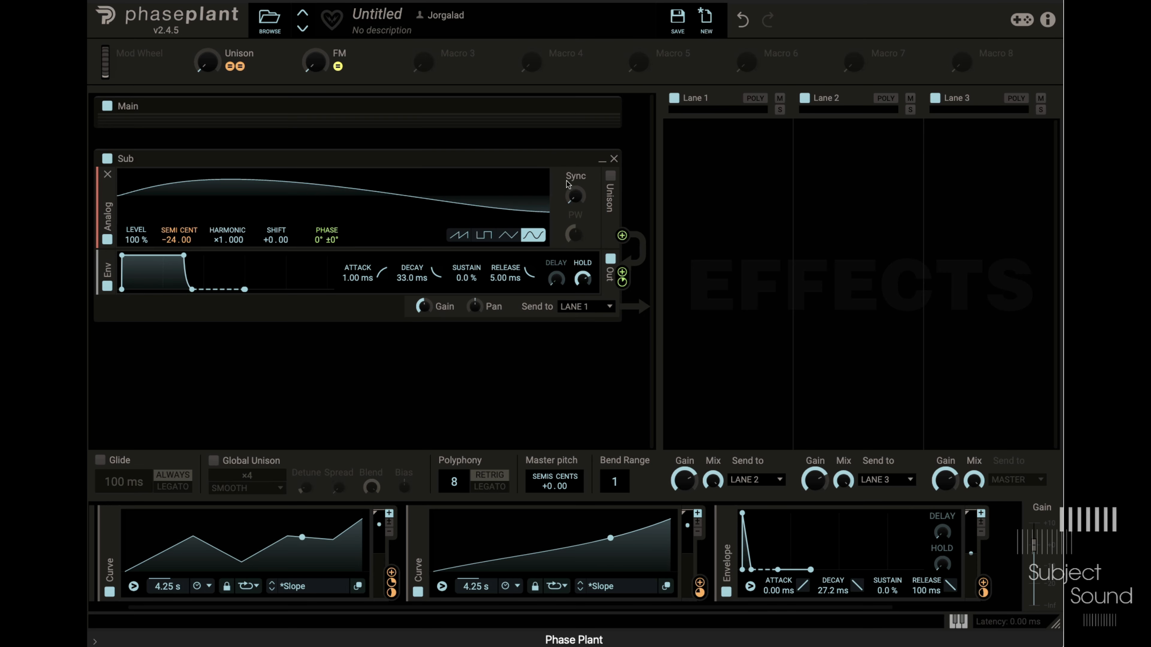
click(525, 104)
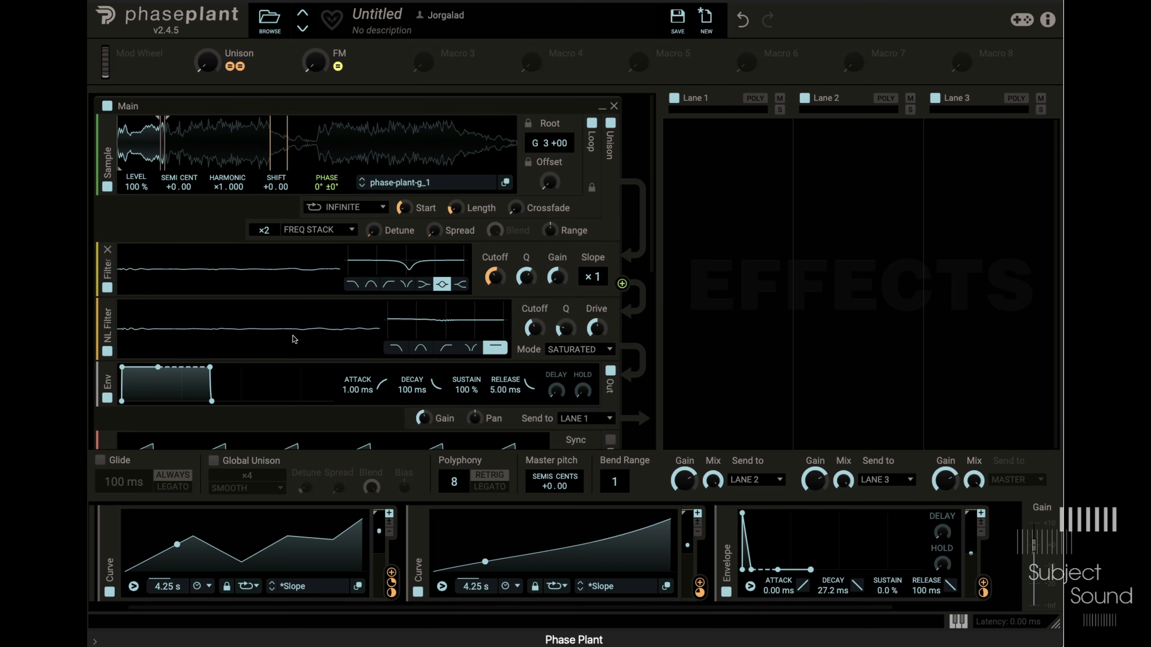
scroll(305, 240, down, 6)
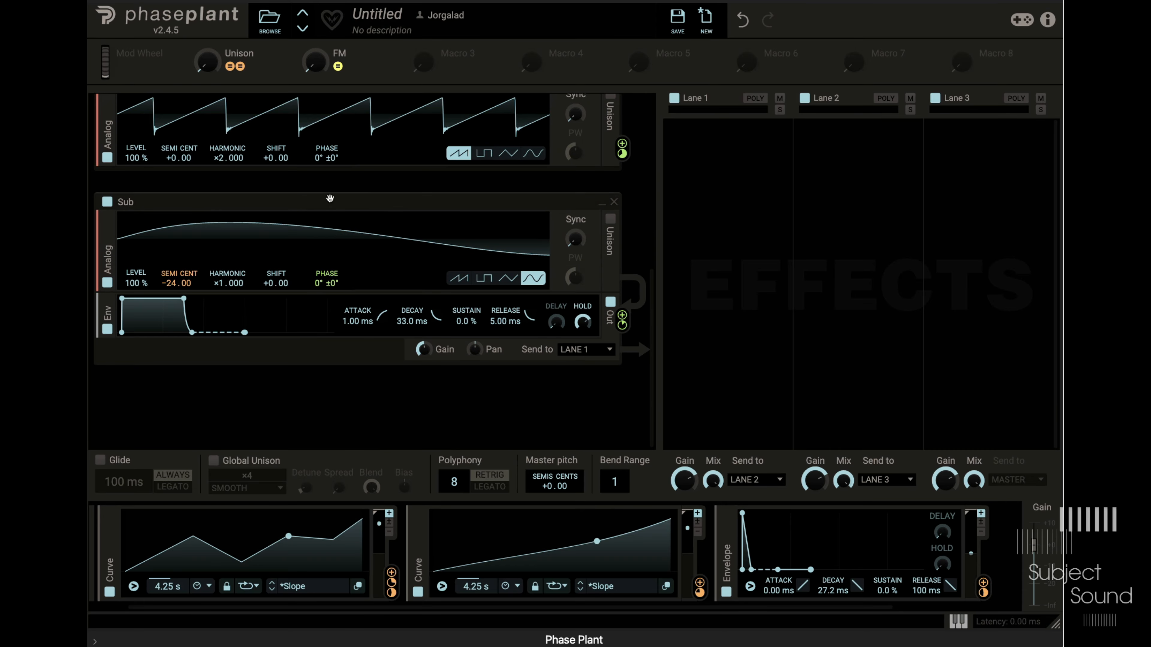
scroll(290, 176, up, 1)
scroll(290, 174, up, 1)
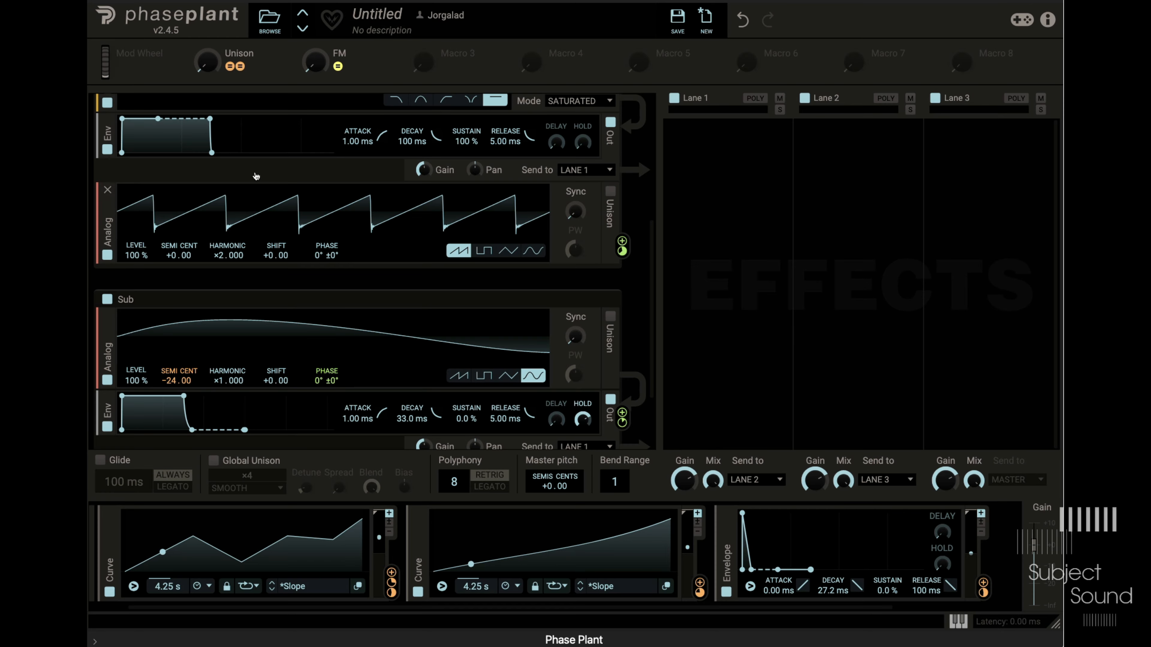
scroll(271, 182, up, 1)
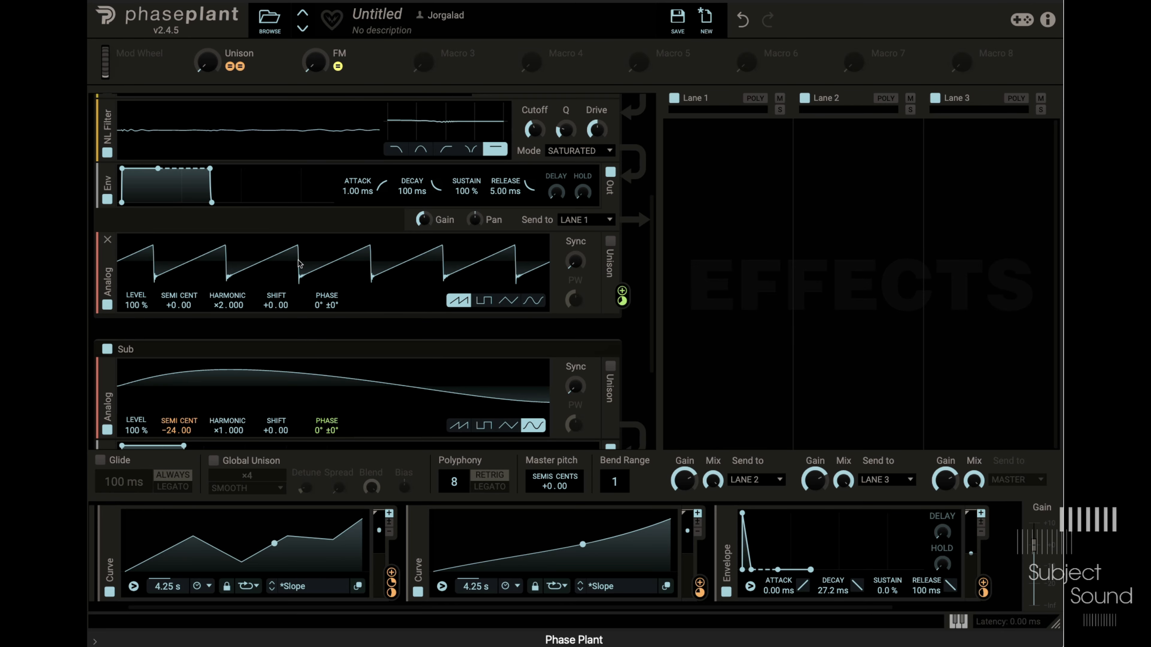
scroll(358, 208, up, 1)
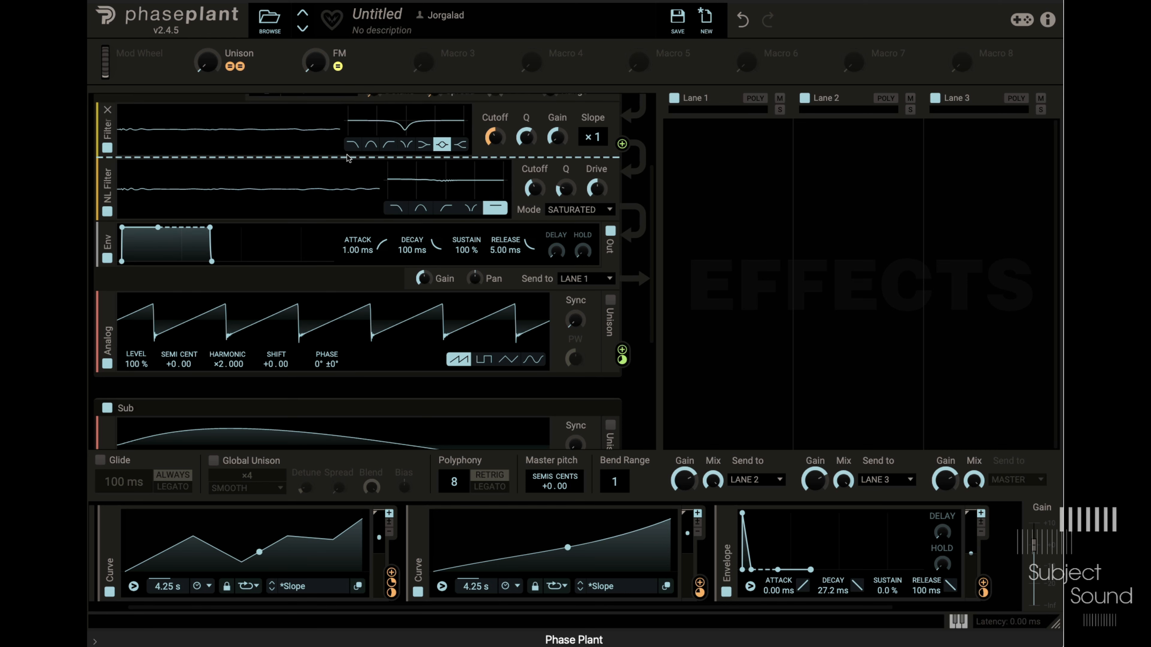
click(347, 226)
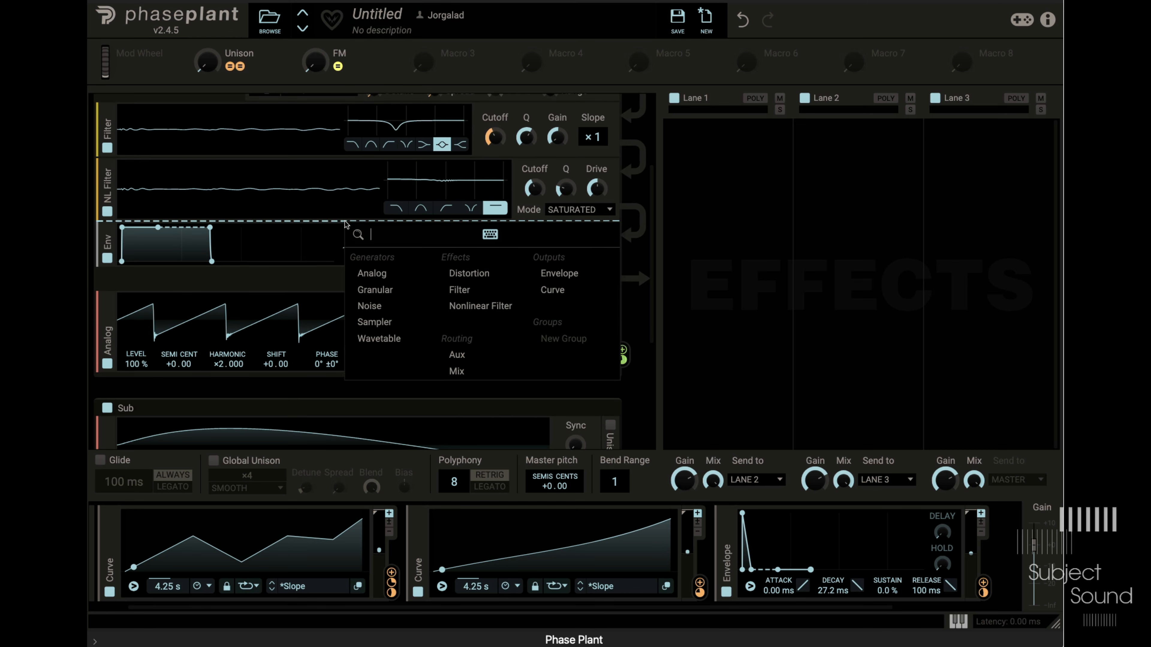
click(578, 274)
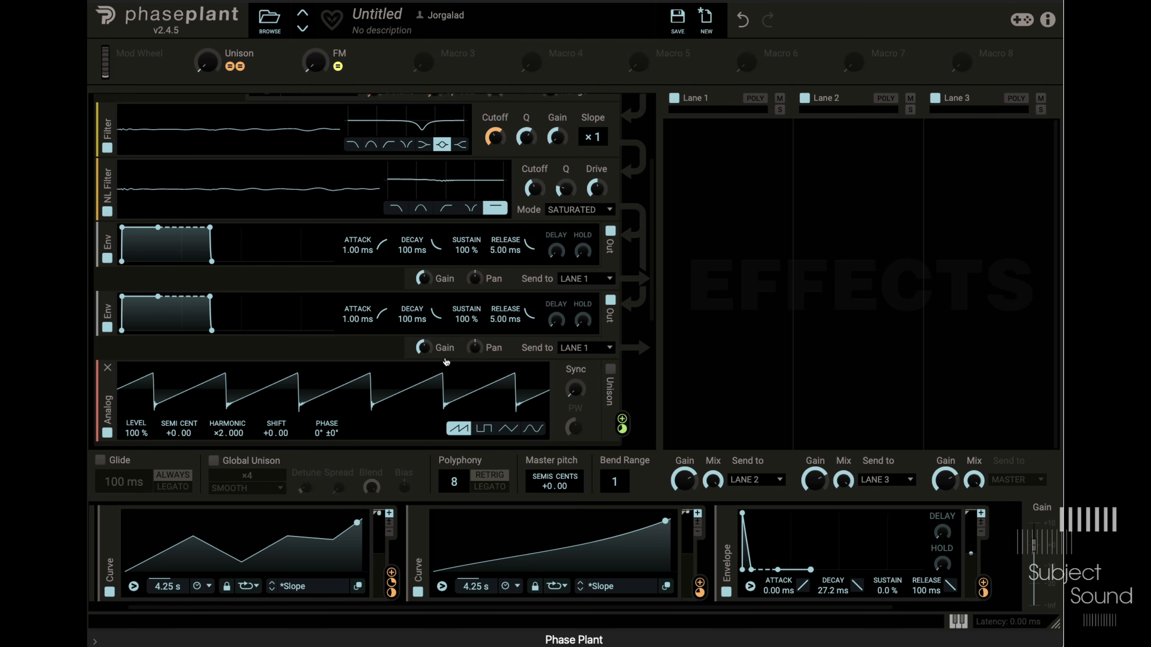
Send the Main group's second output envelope to Lane 2.
scroll(380, 350, up, 3)
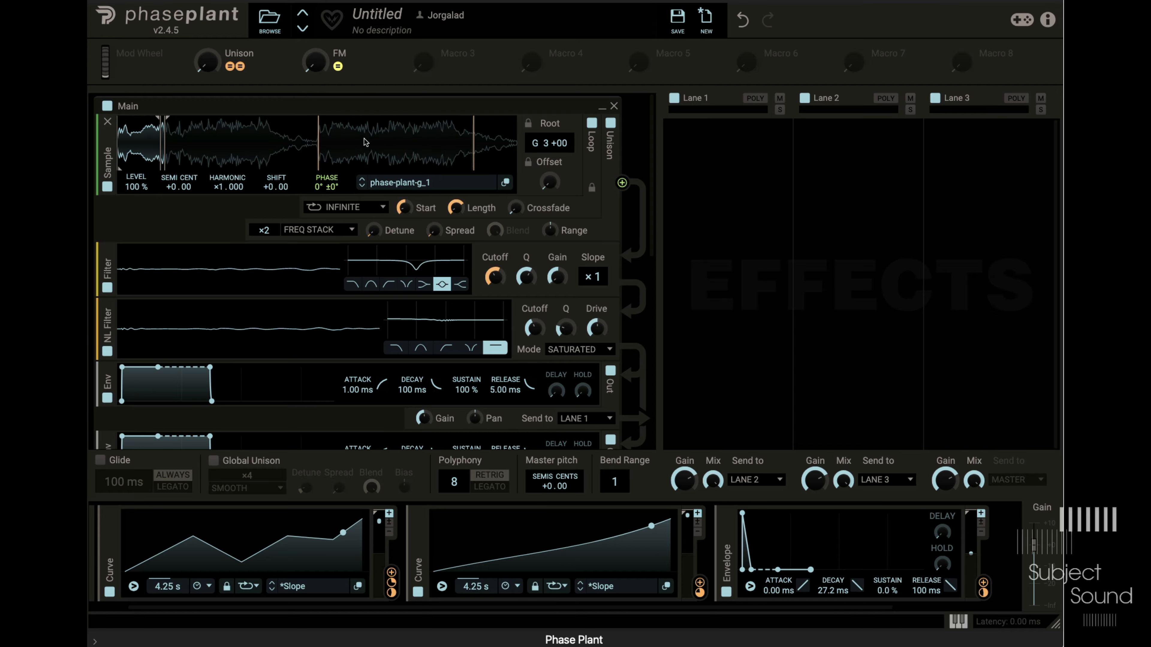
scroll(281, 191, down, 1)
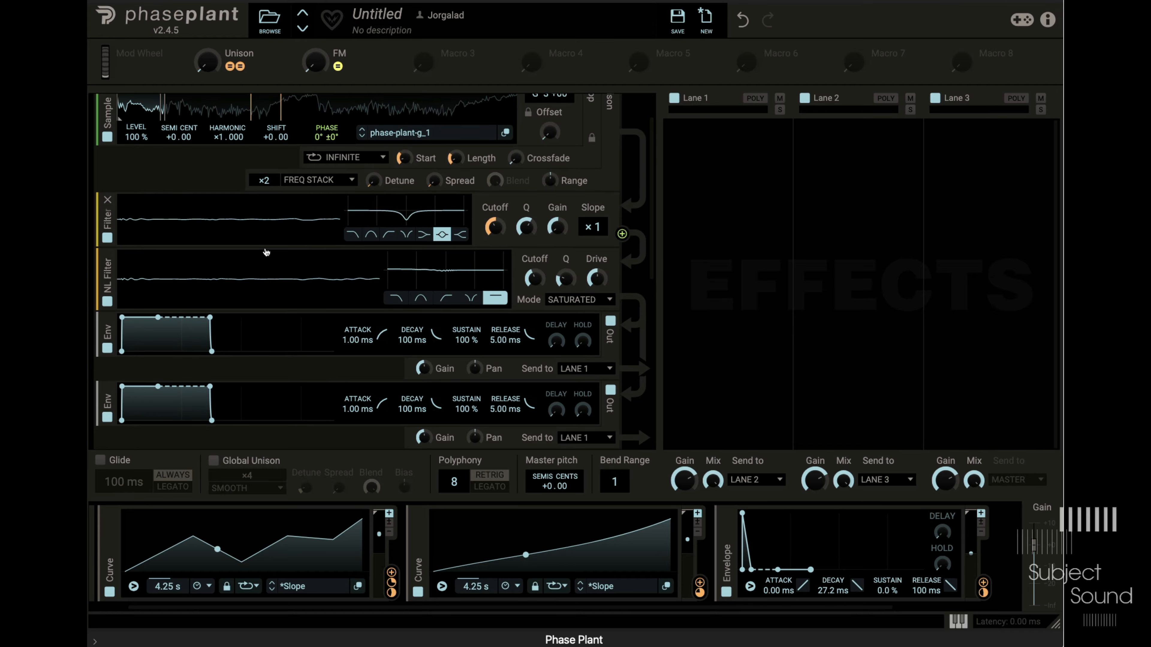
scroll(256, 267, down, 1)
scroll(292, 291, down, 1)
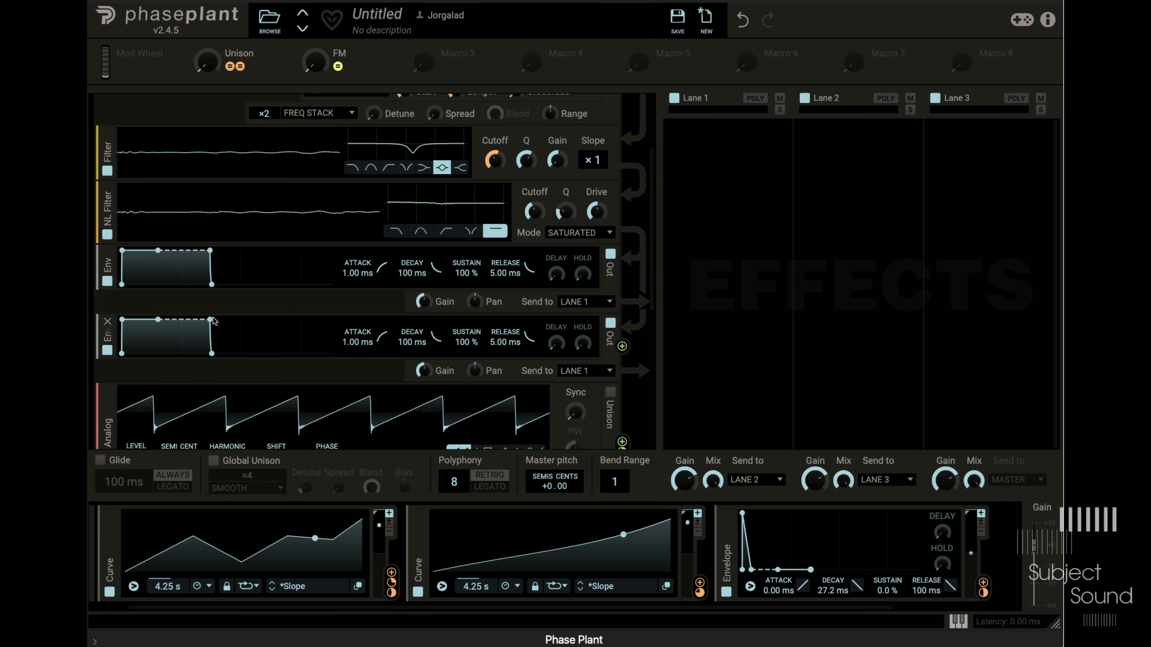
click(585, 371)
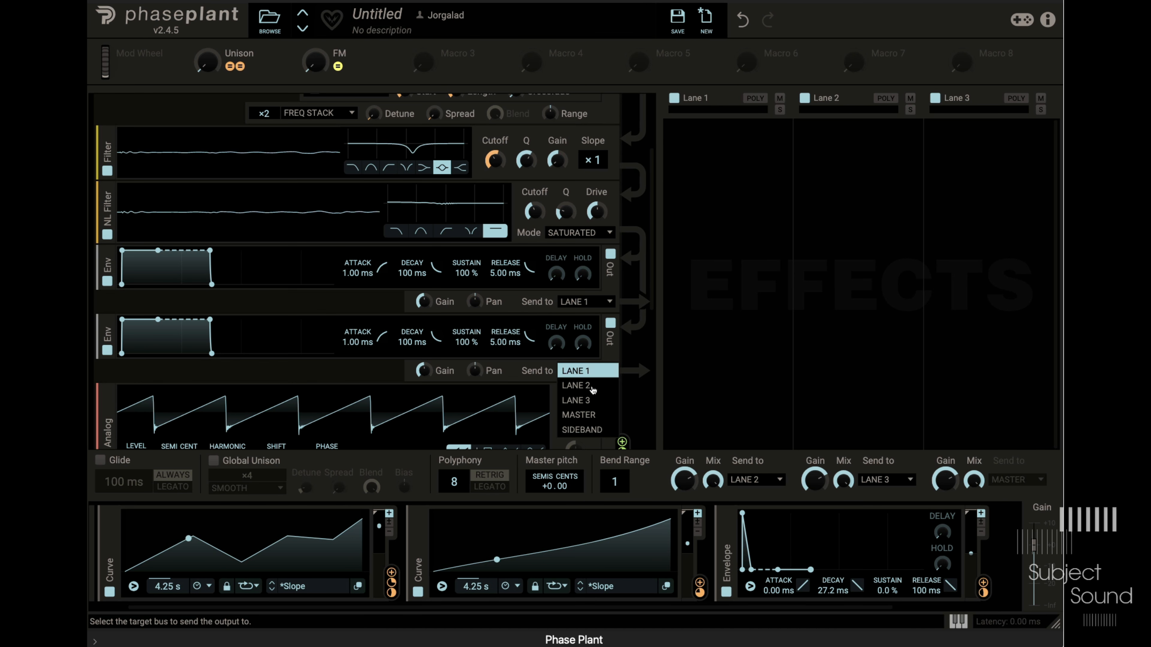
click(580, 385)
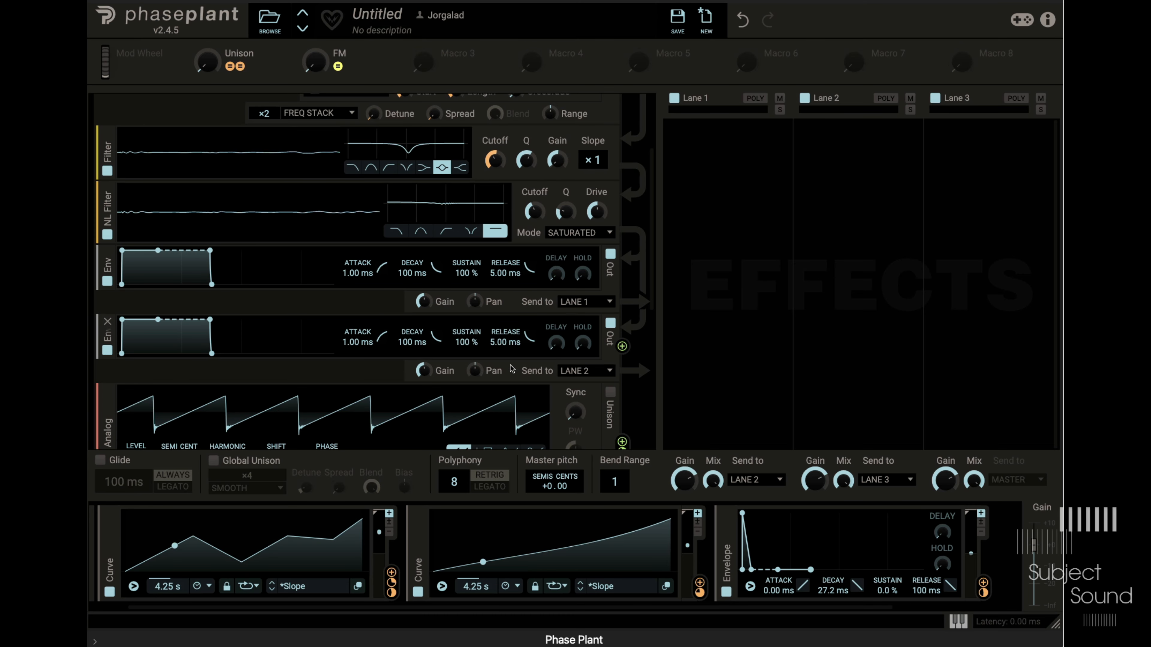
Add a low-pass Filter effect to Lane 1 and lower its cutoff.
scroll(516, 345, down, 2)
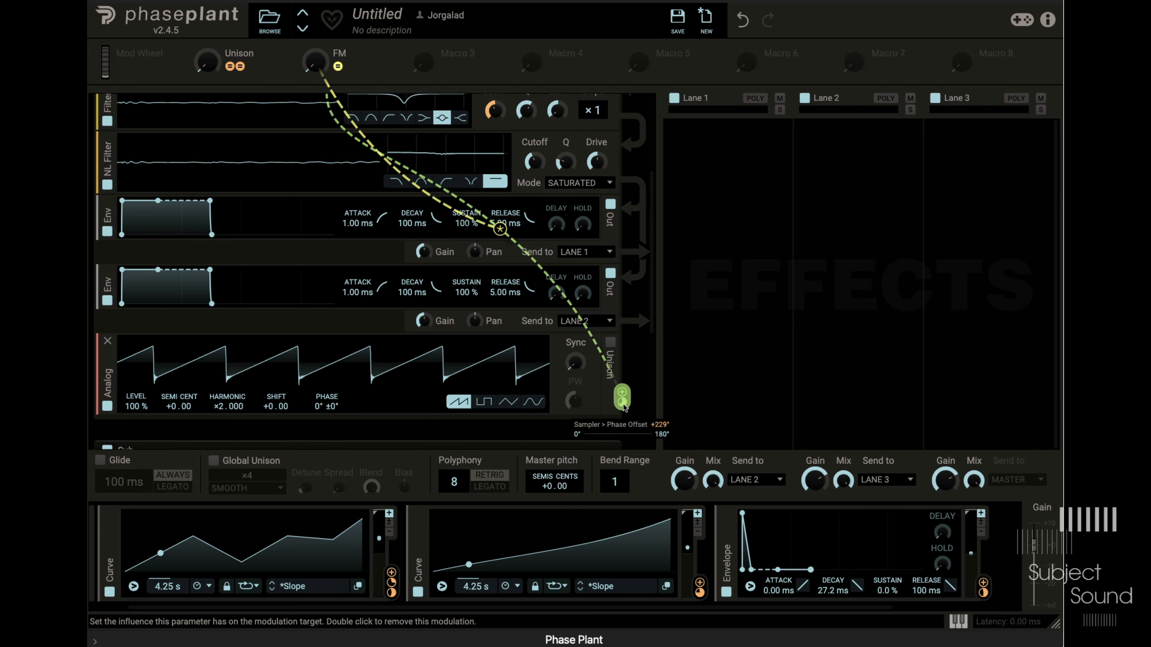
scroll(465, 286, up, 5)
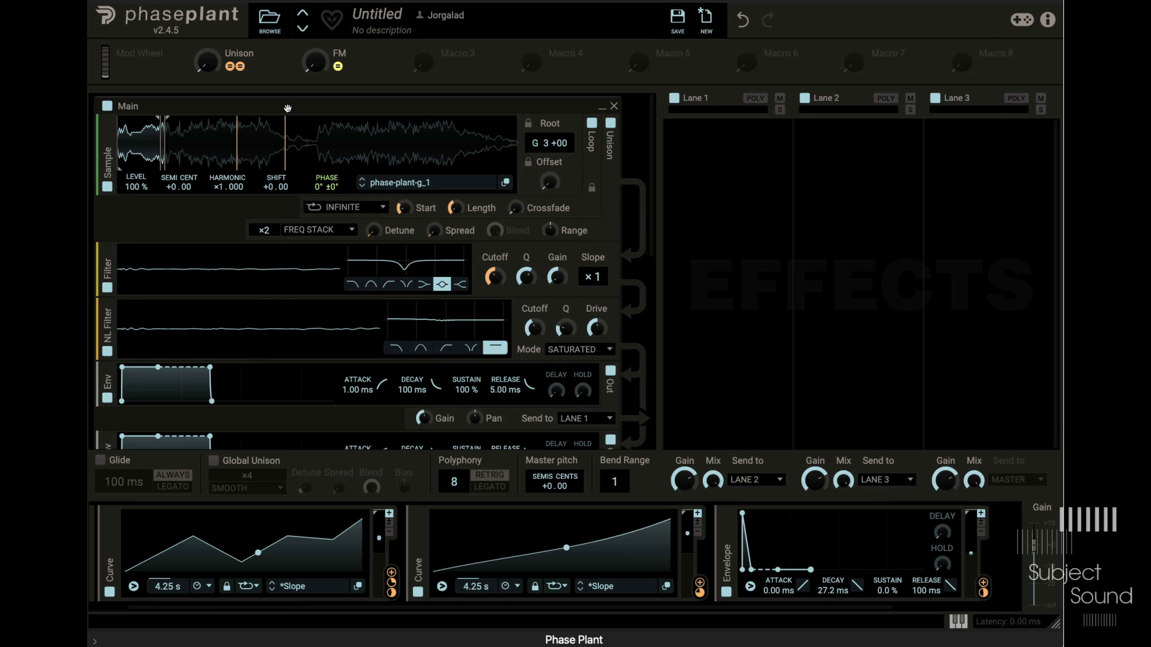
scroll(465, 231, down, 2)
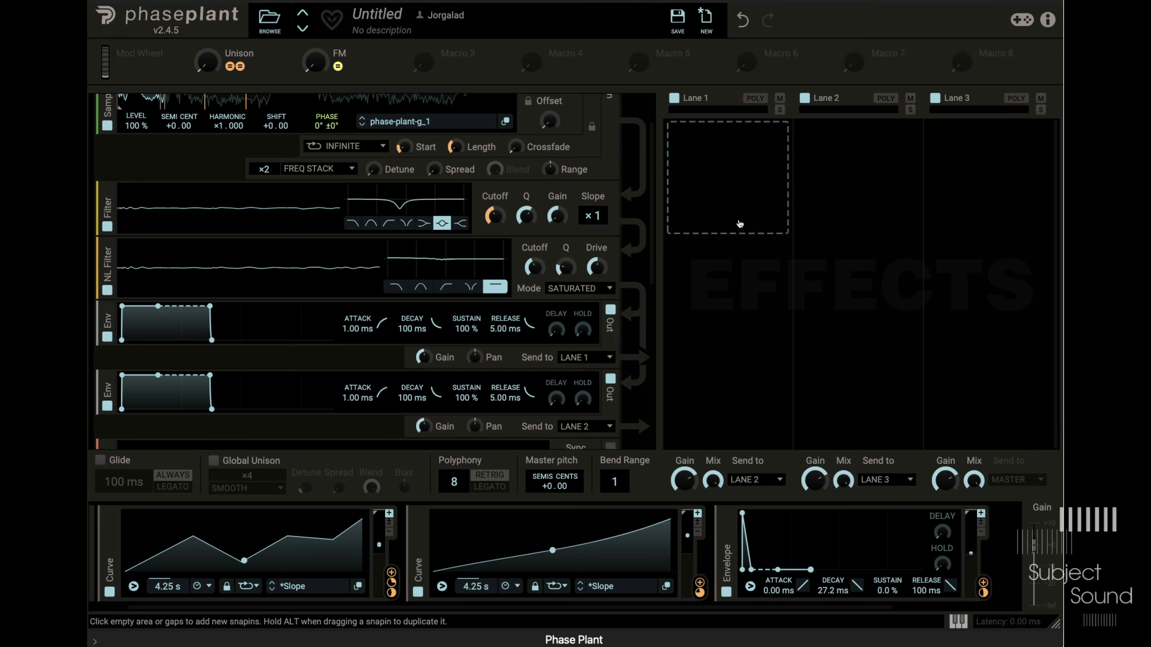
click(786, 124)
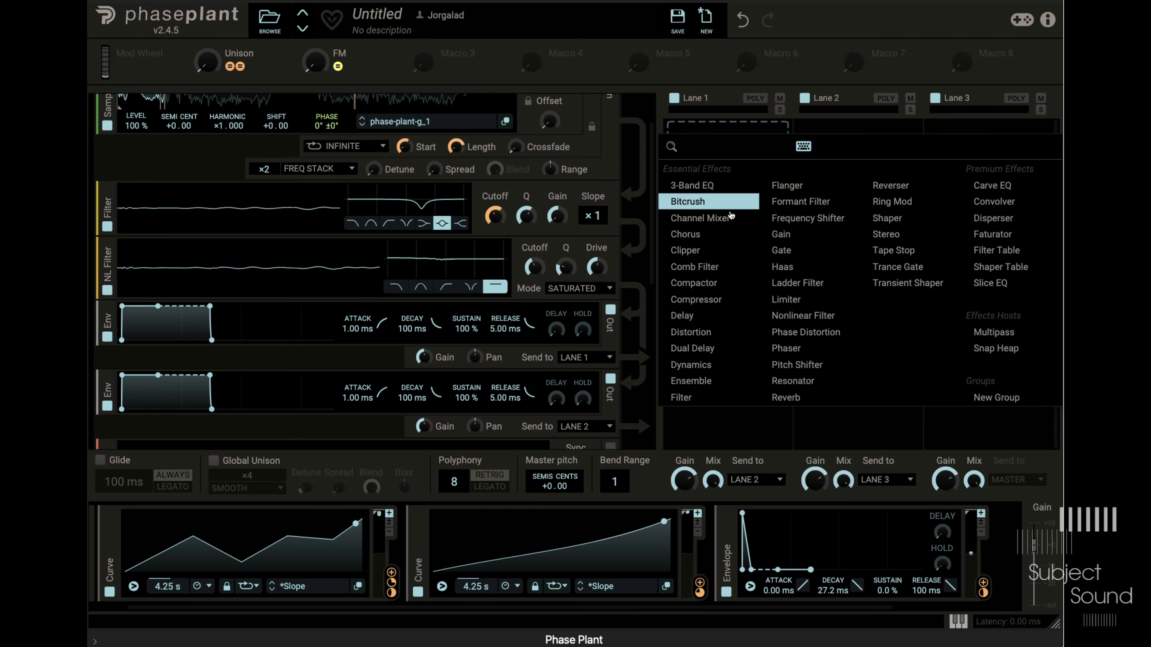
click(682, 397)
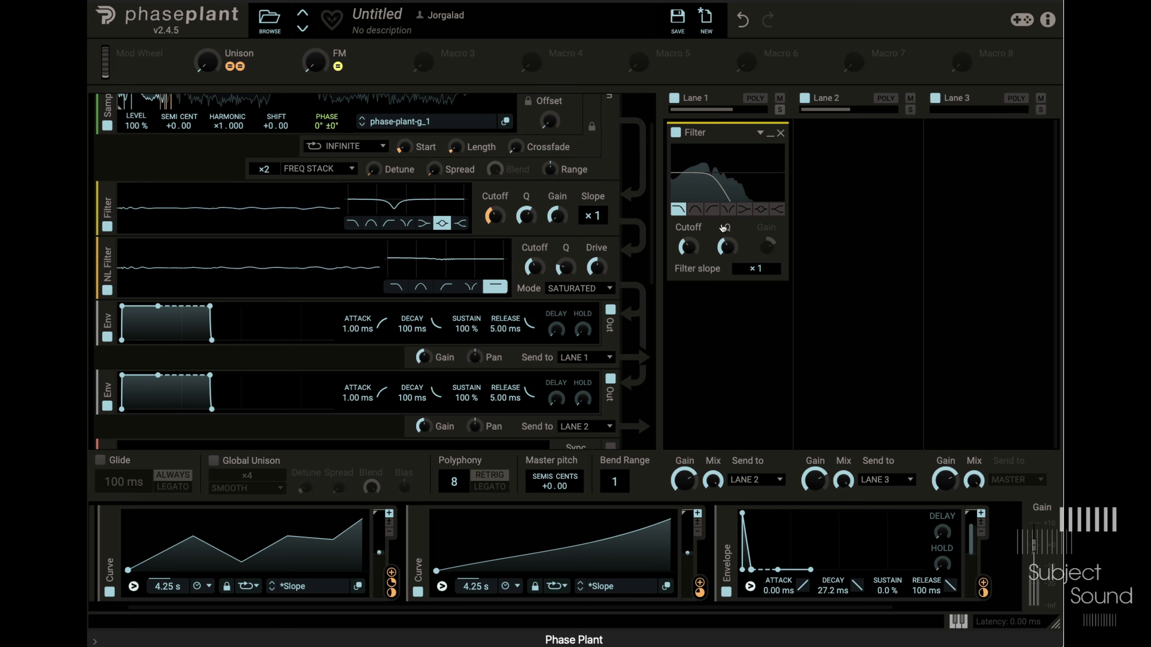
drag(683, 251, 683, 267)
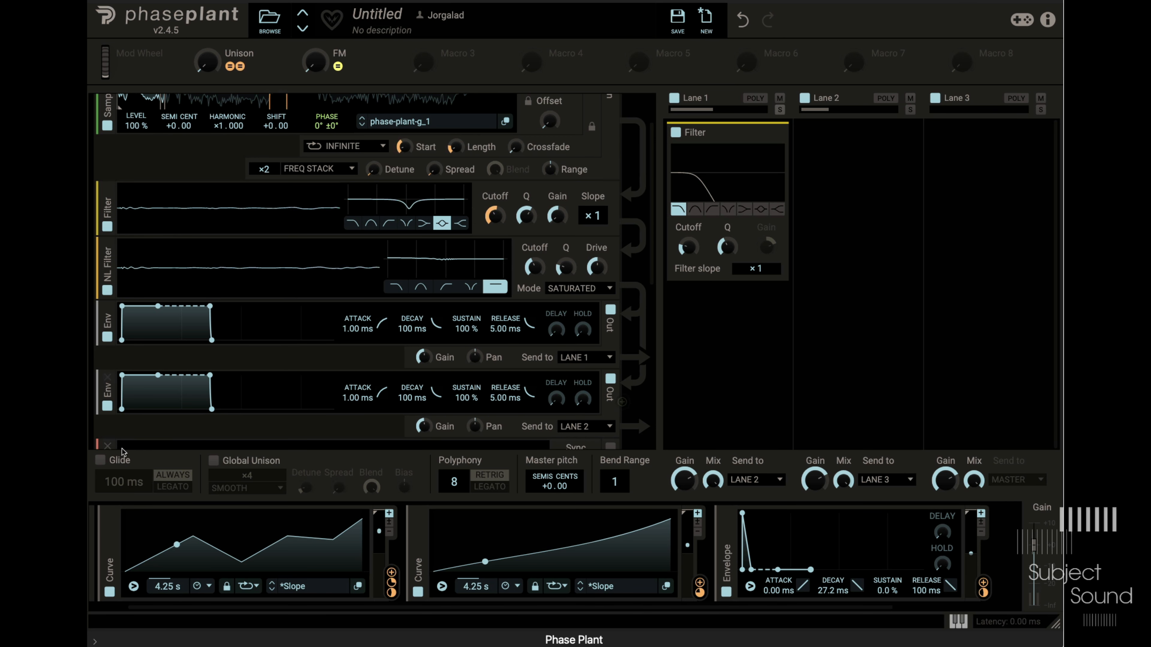
Enable glide at 23.8 ms and make the patch monophonic with 1 voice in Legato mode.
click(99, 460)
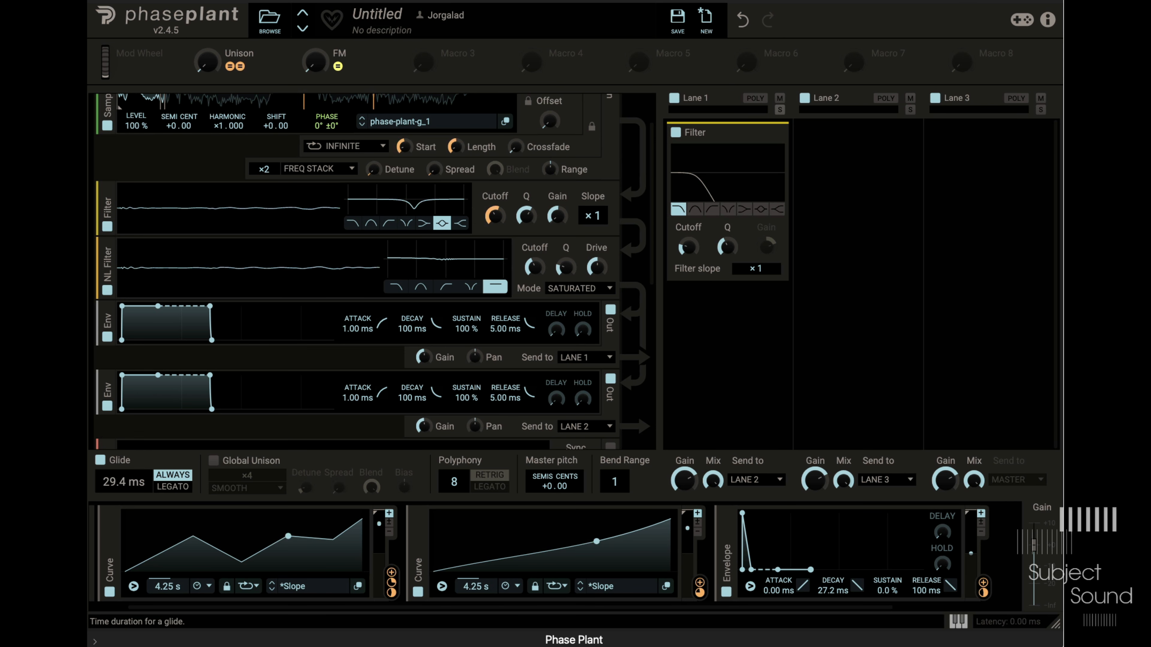
drag(123, 481, 123, 486)
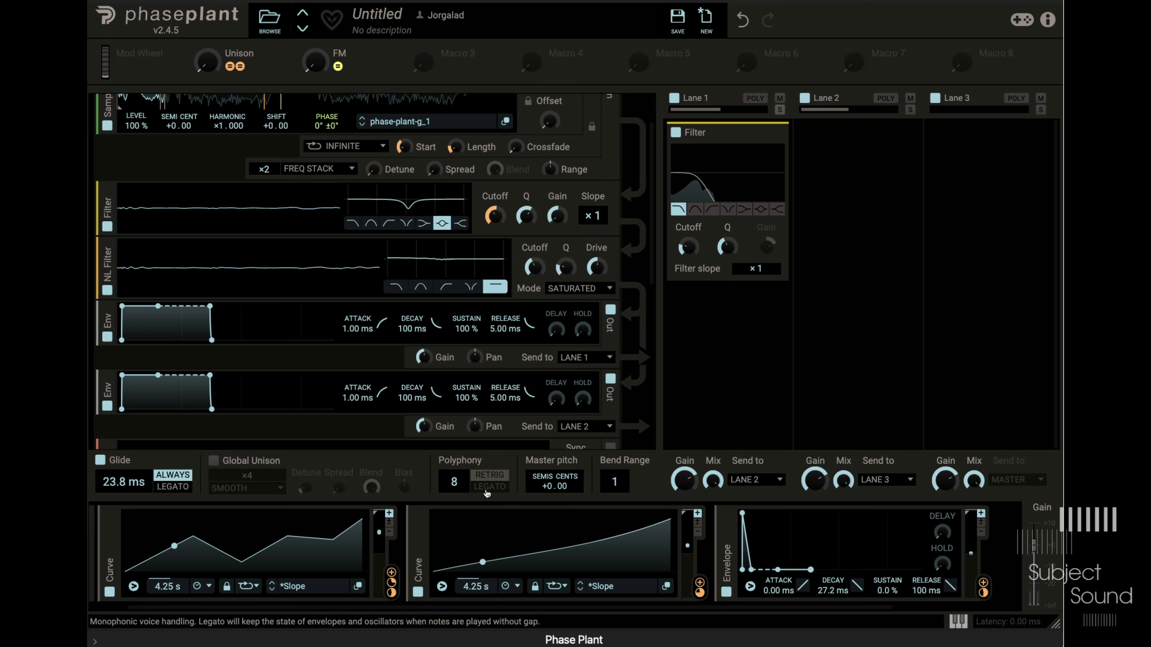
drag(454, 481, 454, 503)
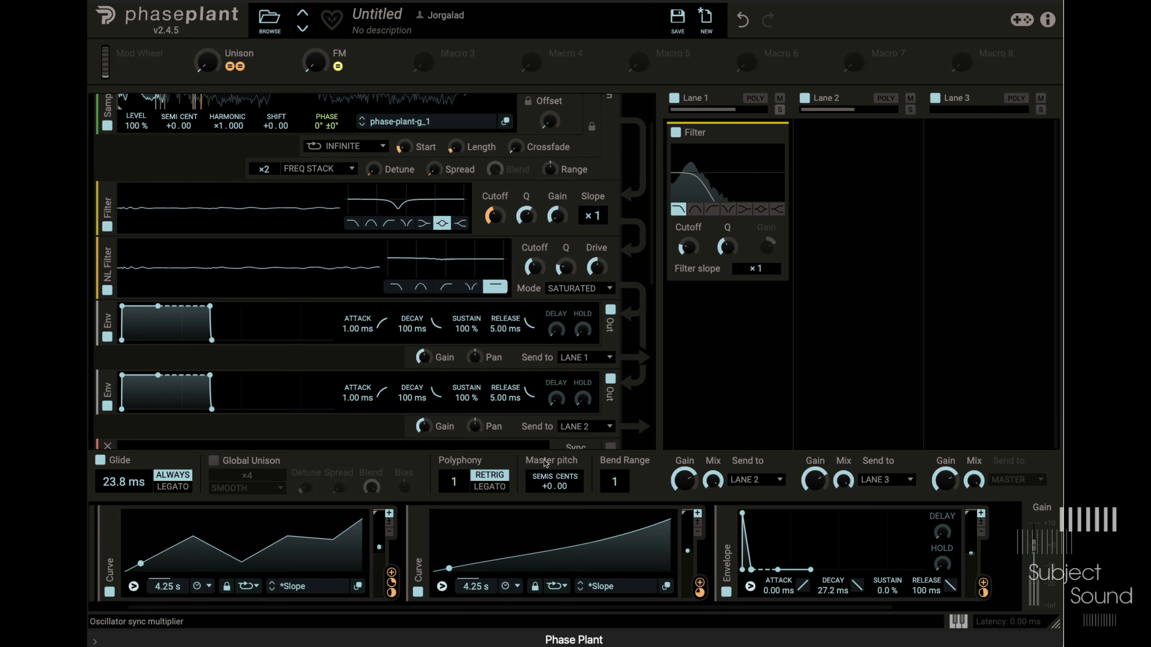
click(489, 487)
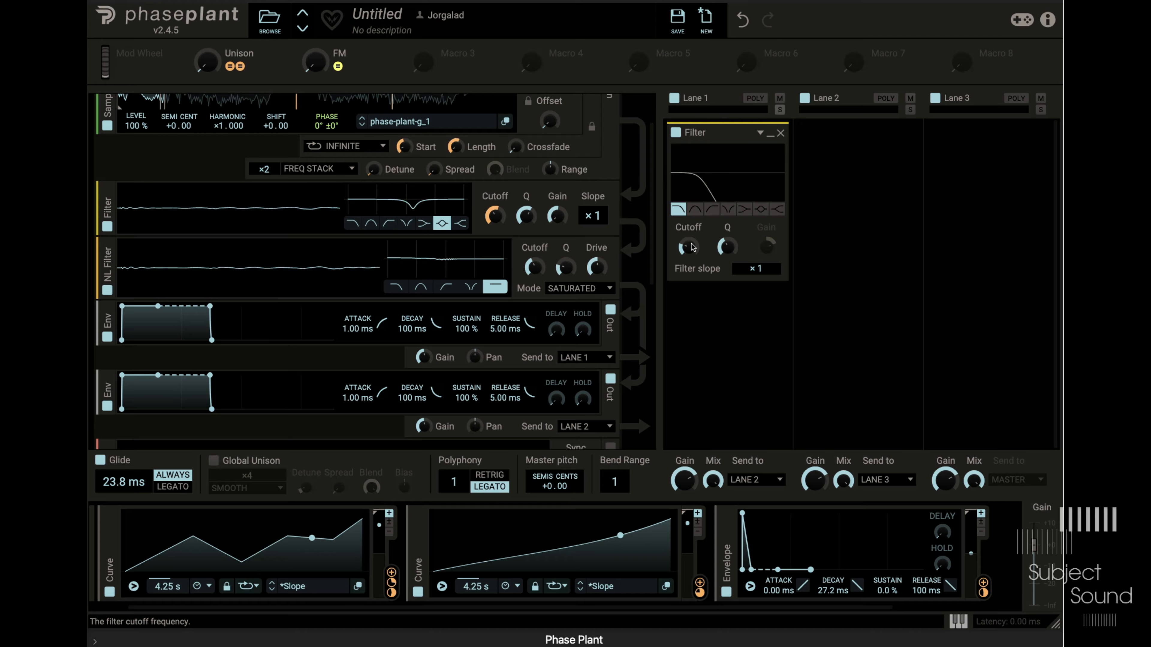
Add a Channel Mixer after the filter in Lane 1 and load its factory preset Mid Only.
click(743, 322)
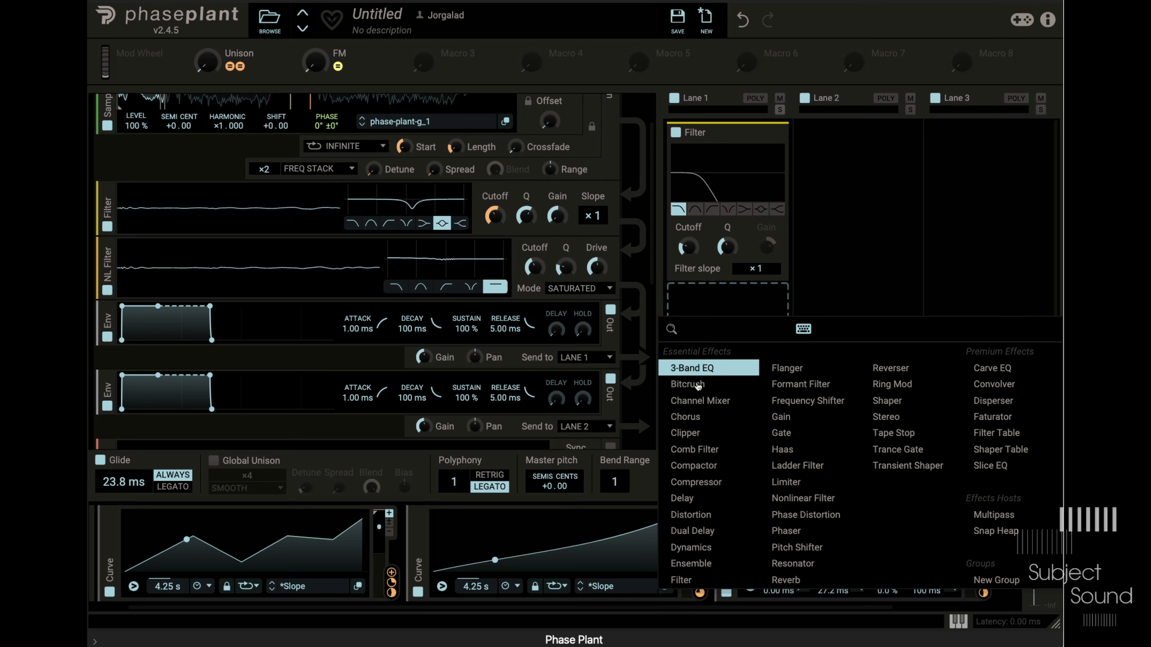
click(710, 402)
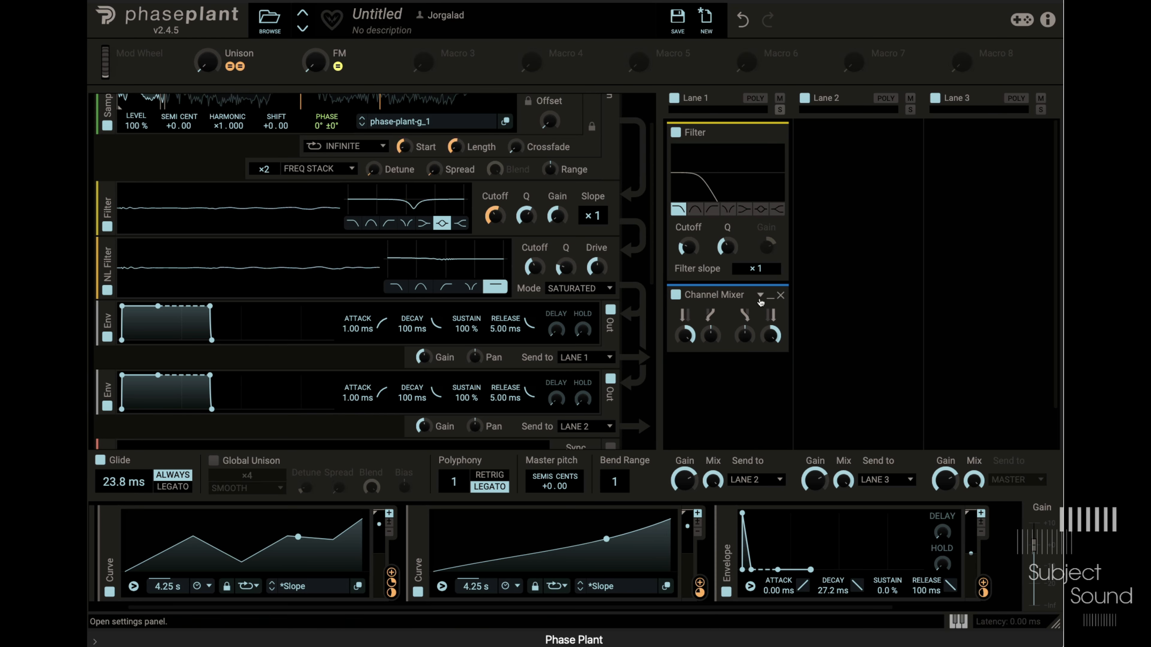
click(675, 314)
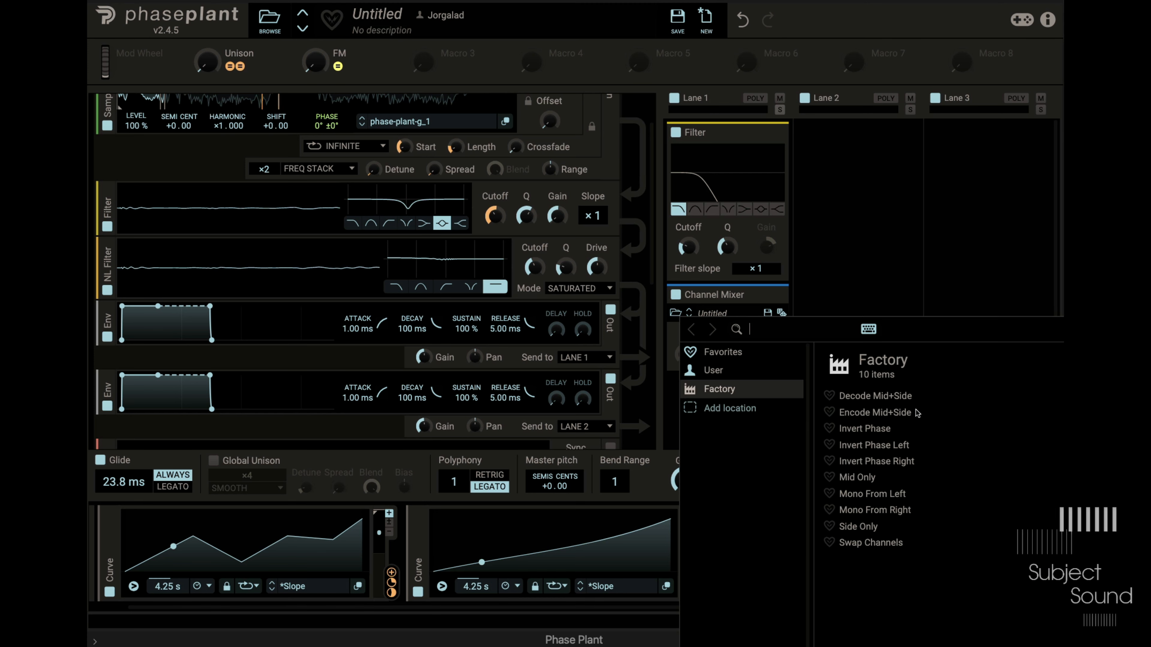
click(884, 479)
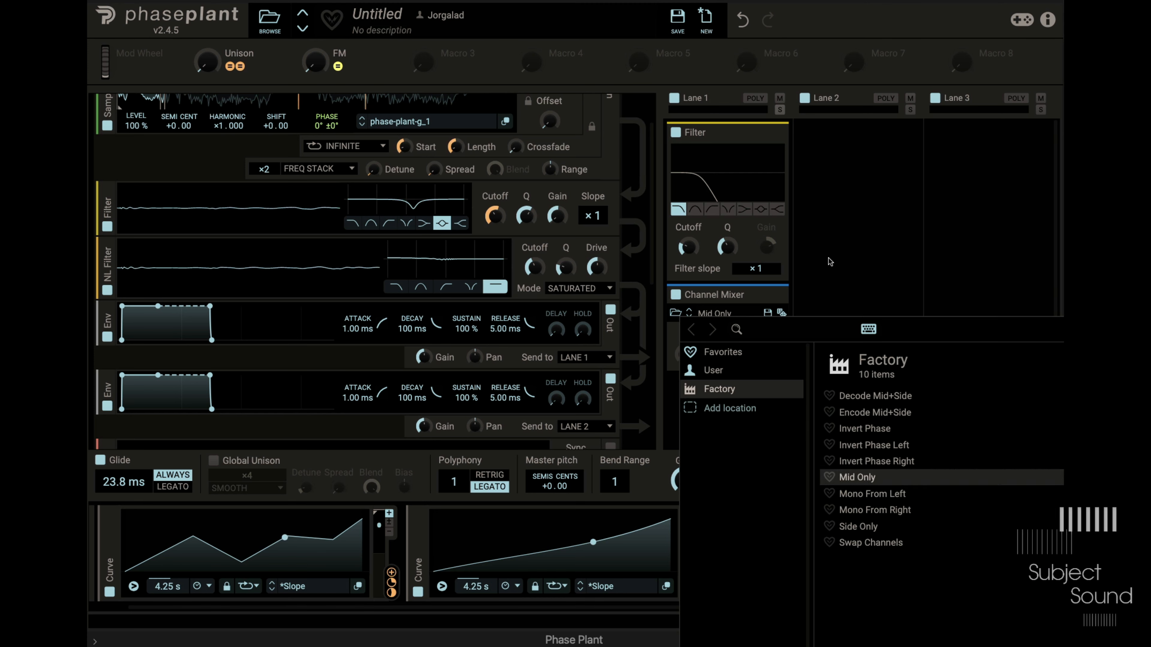
click(868, 277)
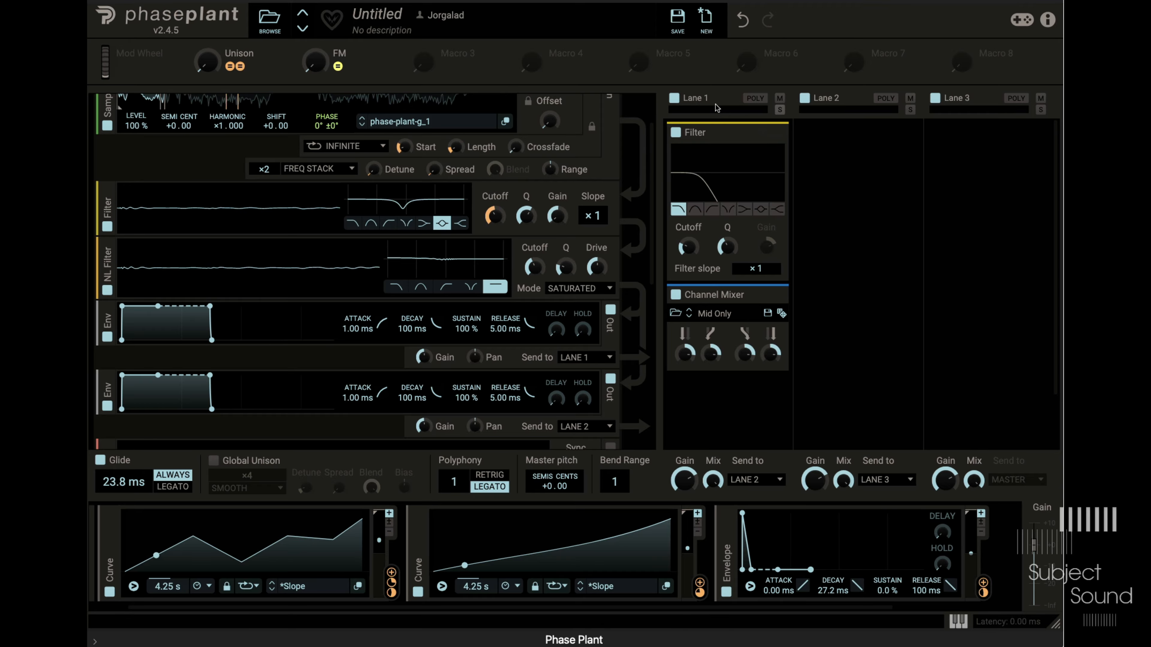
Duplicate the Lane 1 filter into Lane 2 and switch the copy to high-pass.
click(702, 99)
click(703, 99)
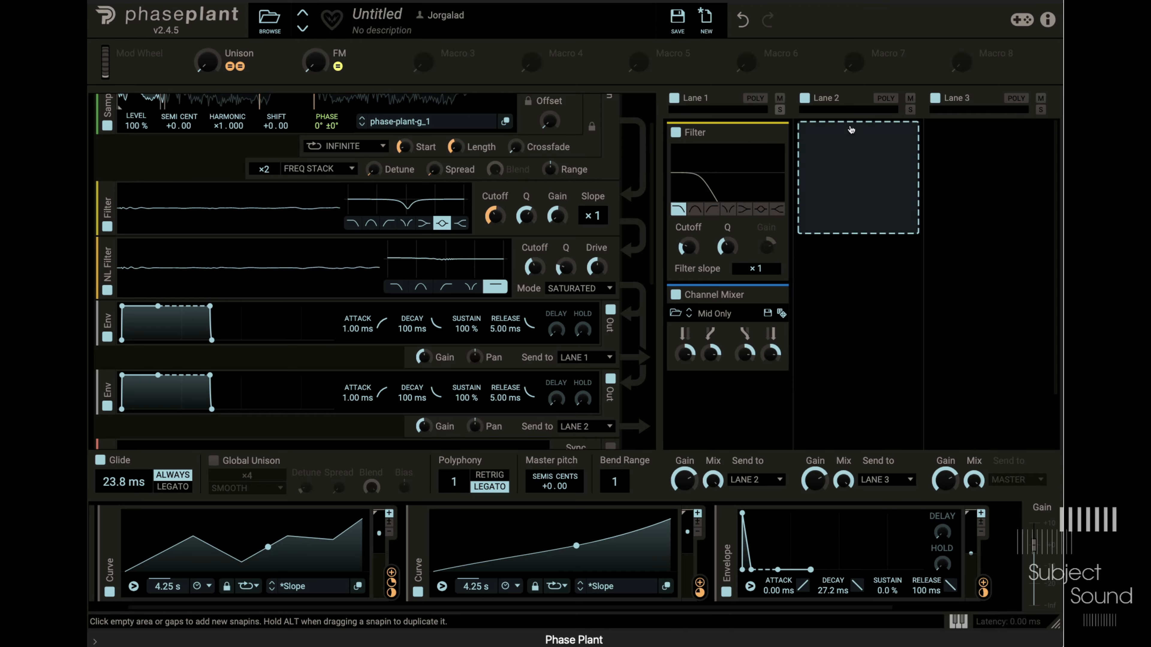
click(848, 141)
click(767, 82)
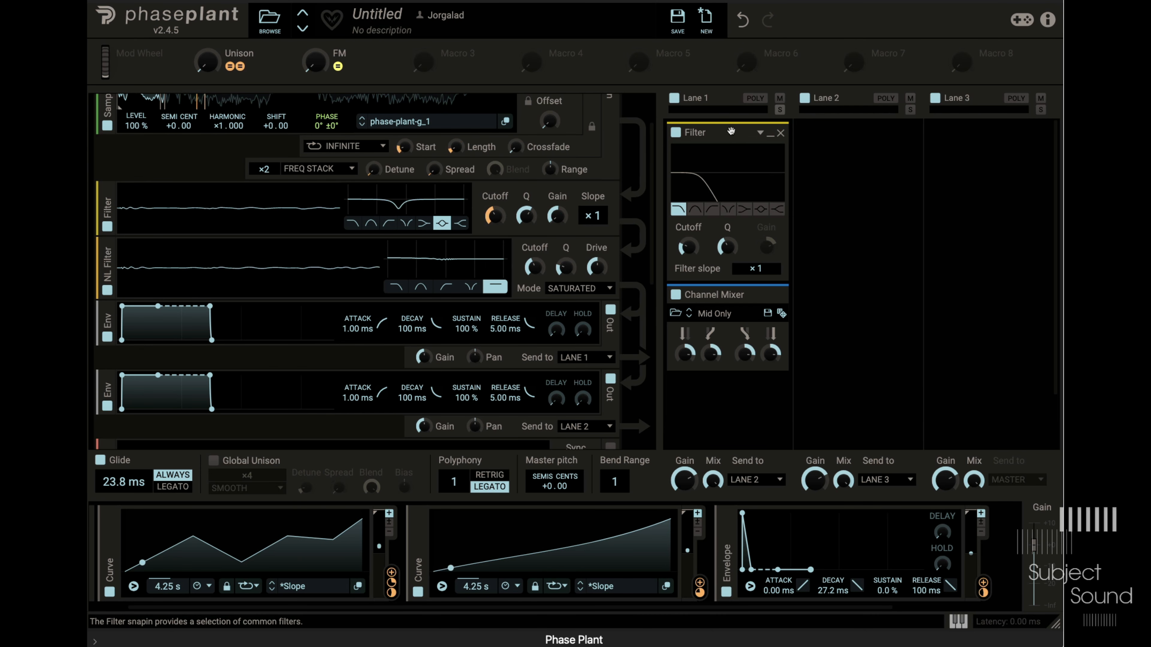
drag(723, 136, 862, 214)
click(846, 211)
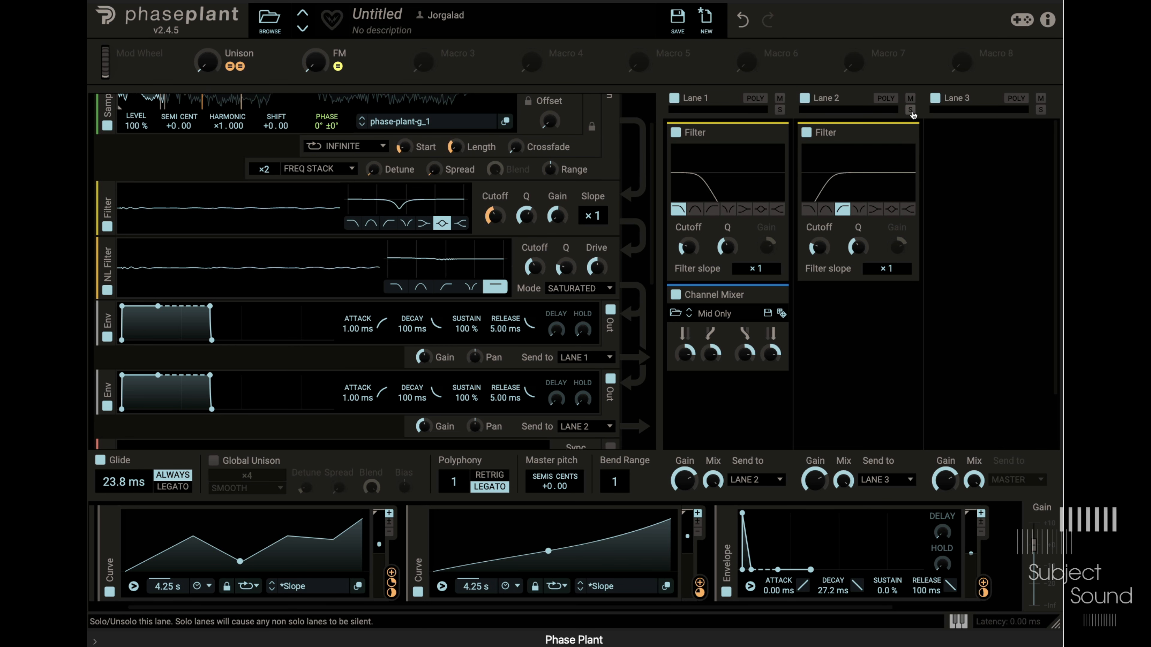
Add a Haas effect below the Lane 2 filter, raise its delay on the right channel, and collapse it.
click(815, 304)
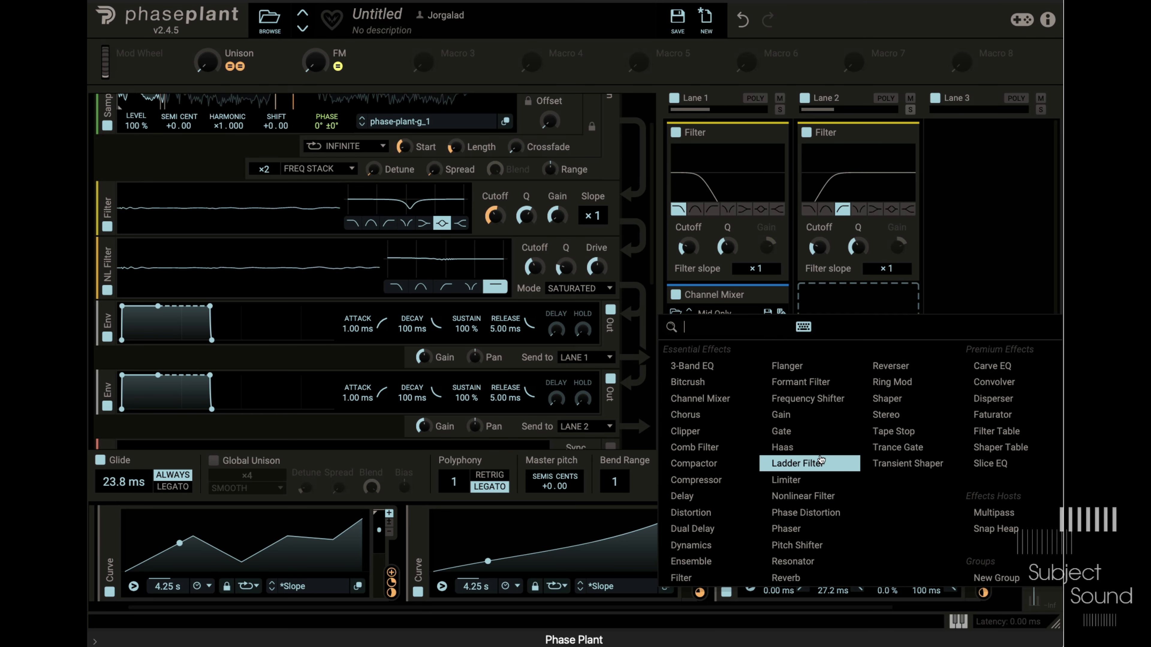
click(789, 447)
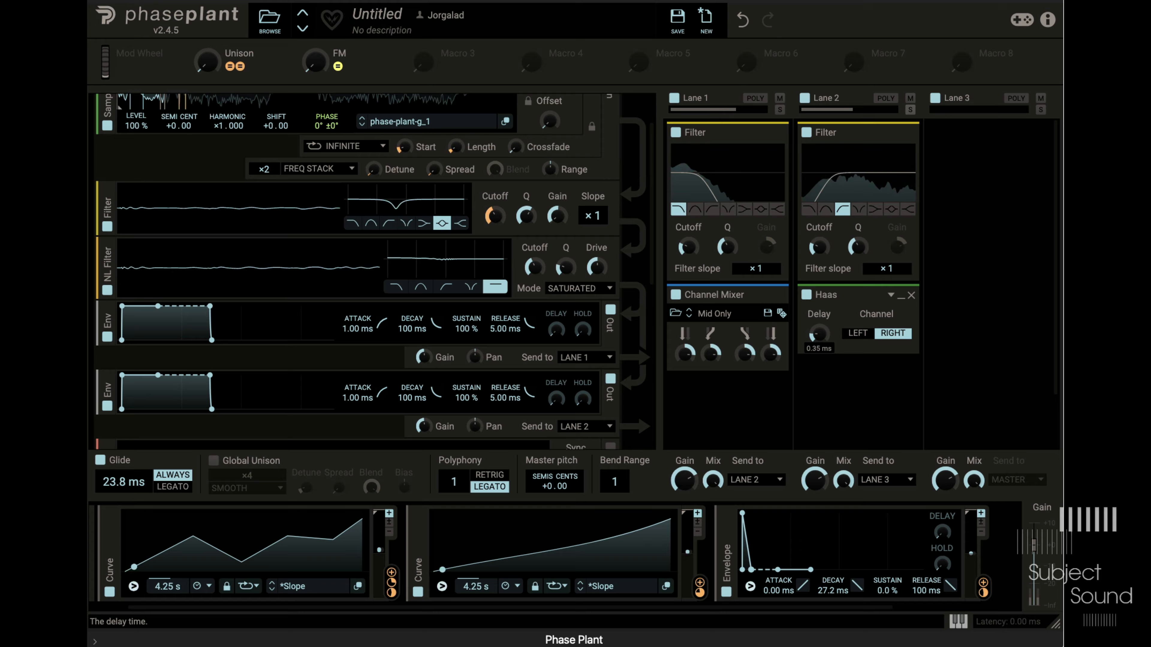
drag(819, 334, 818, 272)
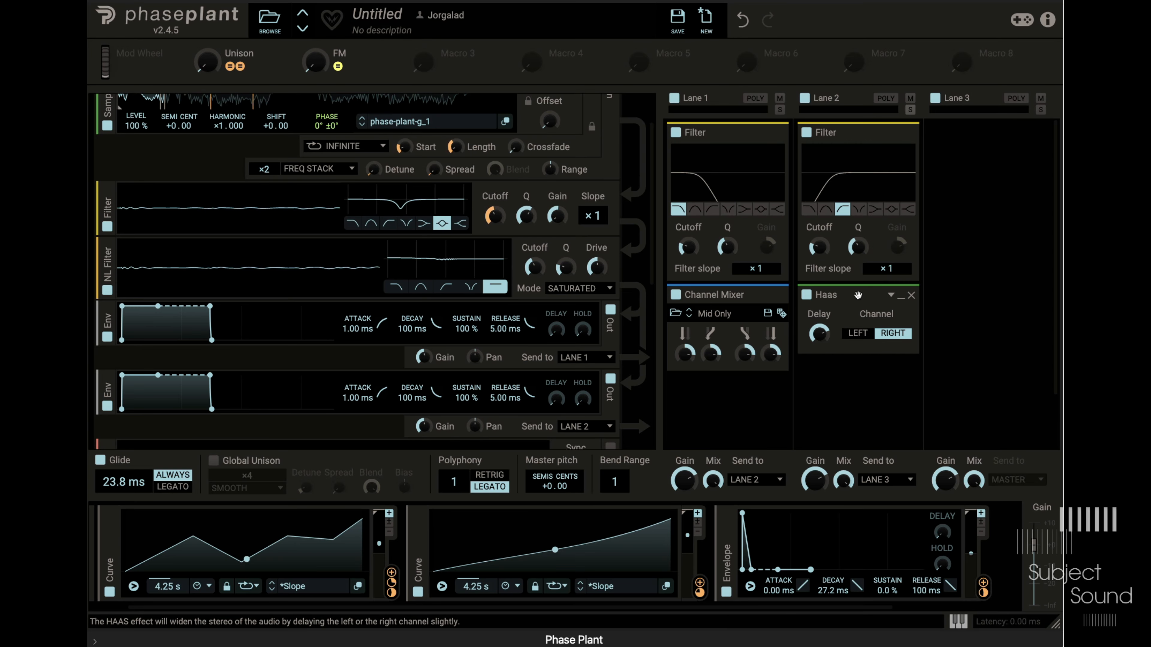
double_click(859, 295)
Add a Faturator after the Haas effect in Lane 2, slightly adjust its Stereo Turbo, and collapse it.
click(848, 328)
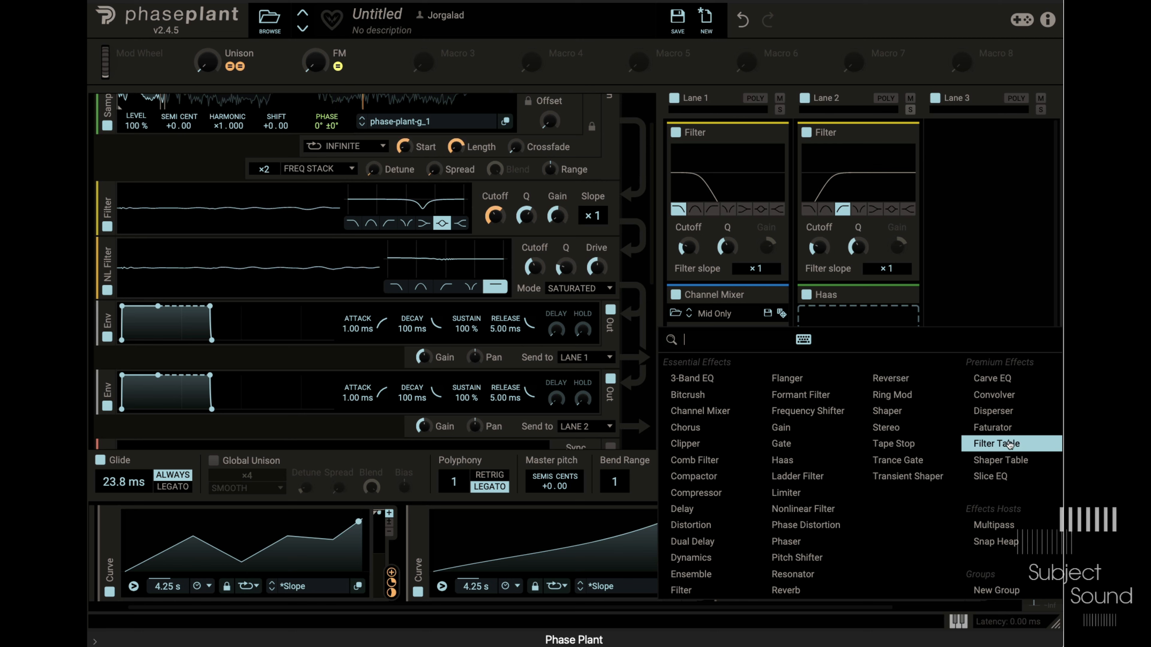
click(1008, 429)
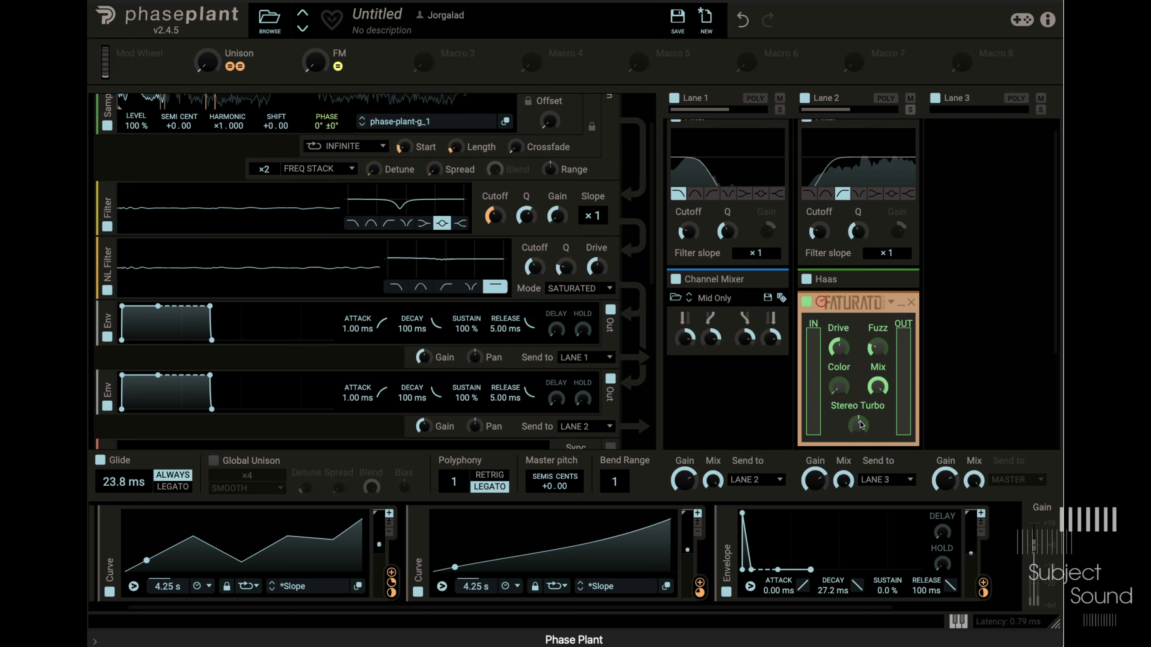
drag(858, 426, 858, 419)
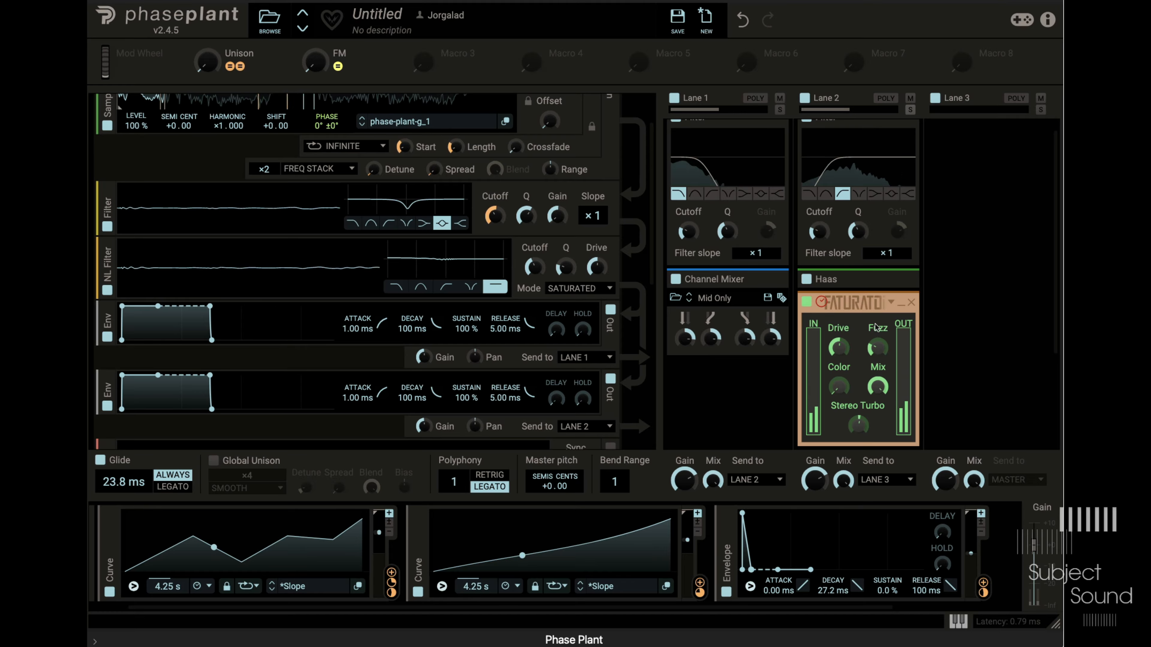
double_click(857, 297)
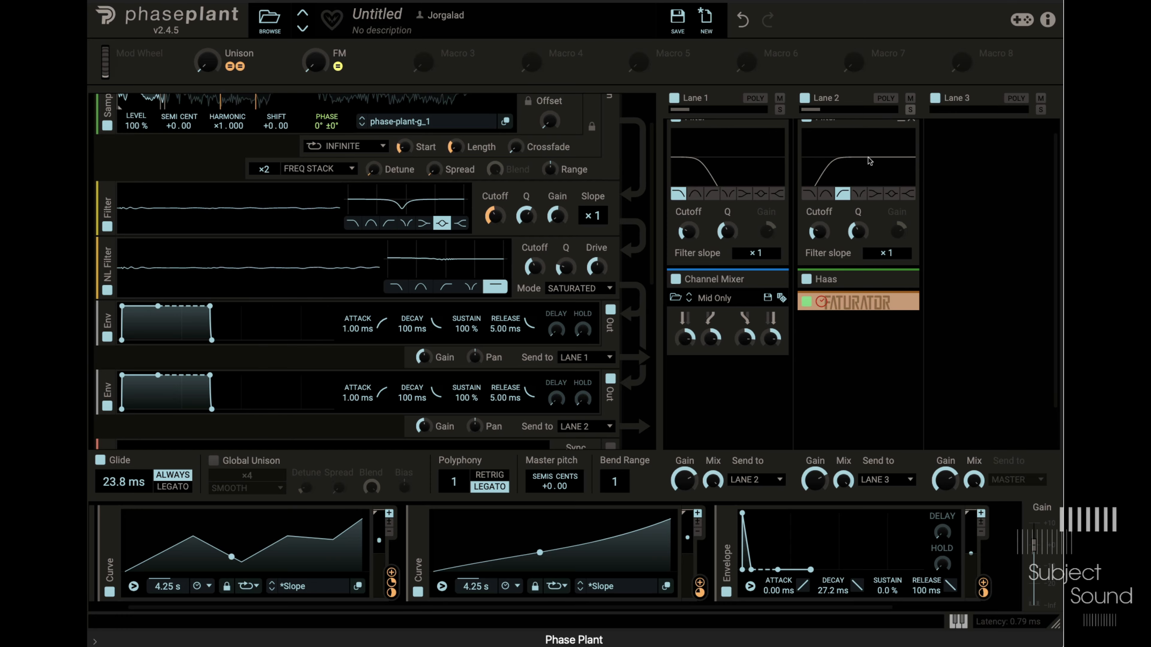
Collapse the Lane 2 filter and add a Slice EQ after the Faturator.
scroll(881, 163, up, 1)
double_click(852, 132)
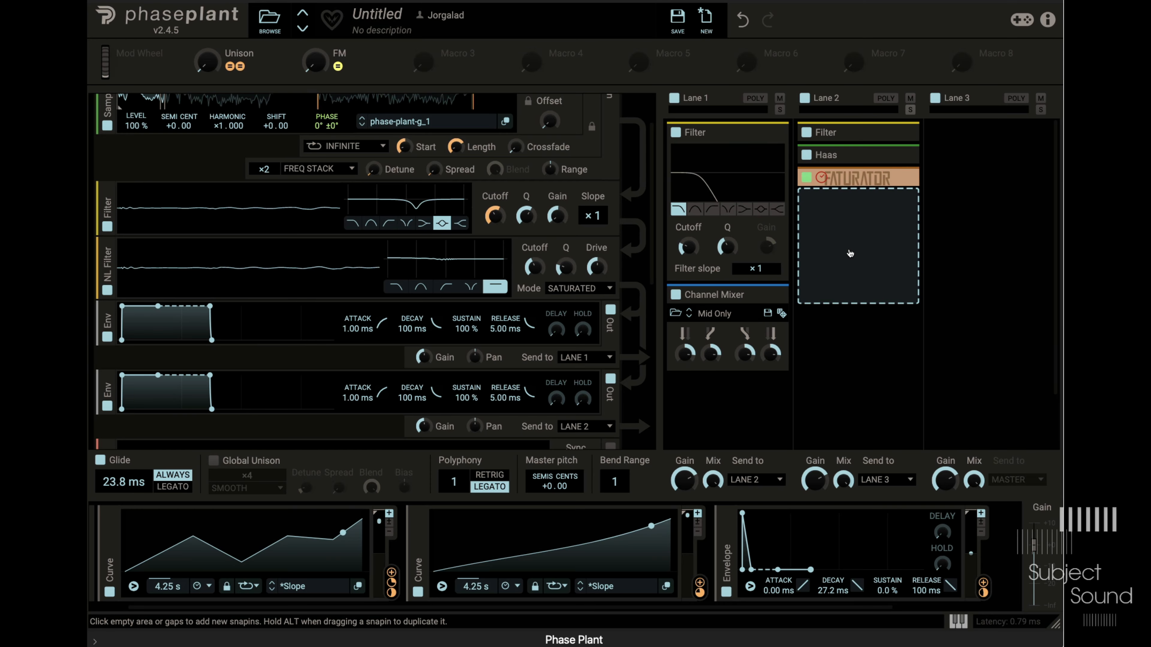
click(852, 217)
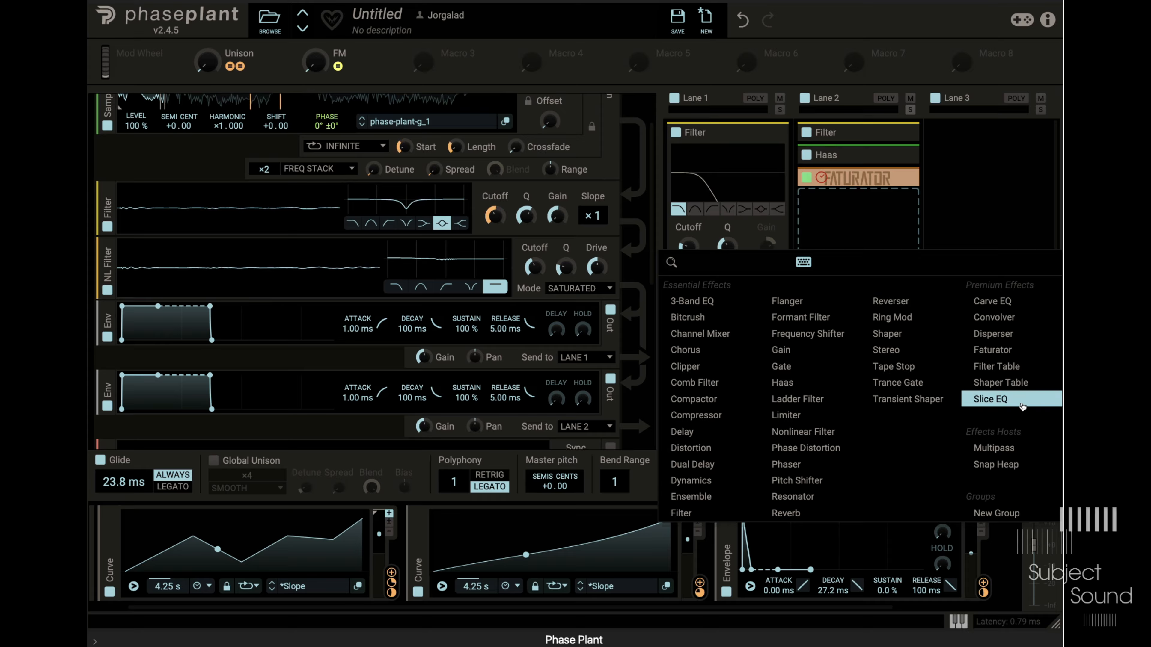
click(1017, 403)
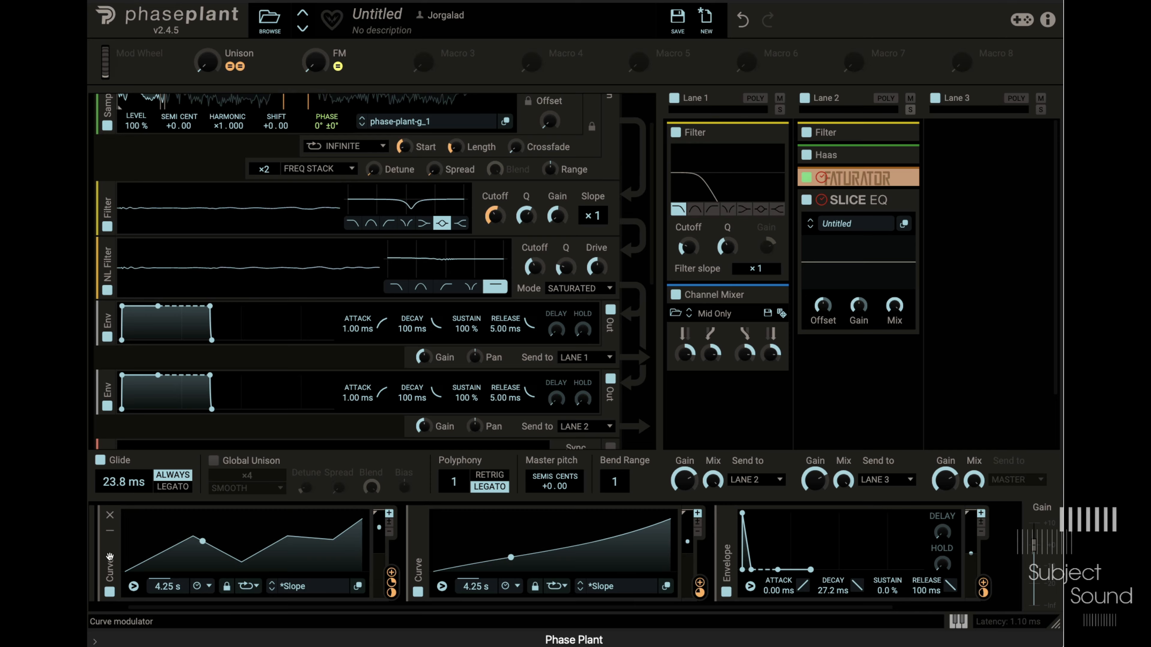
Collapse both Curve modulators and the Envelope modulator, and add an LFO modulator after them.
double_click(109, 557)
double_click(181, 562)
double_click(209, 562)
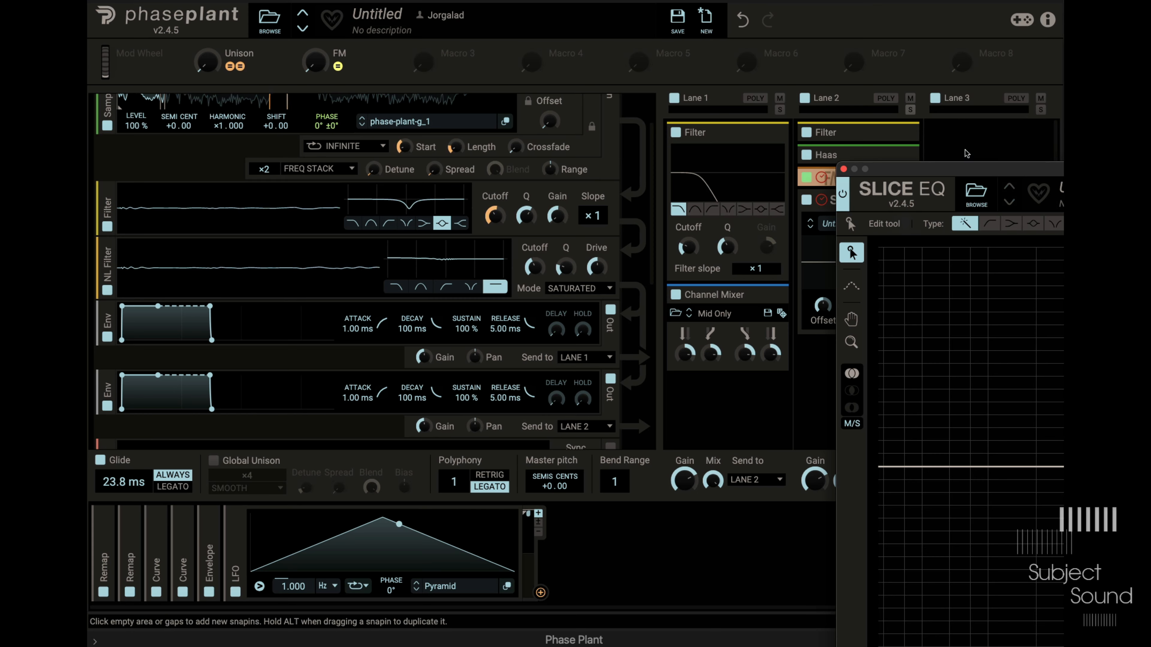
Show the filter list in the Slice EQ editor and add a Peak filter cut at 333 Hz.
drag(957, 168, 380, 61)
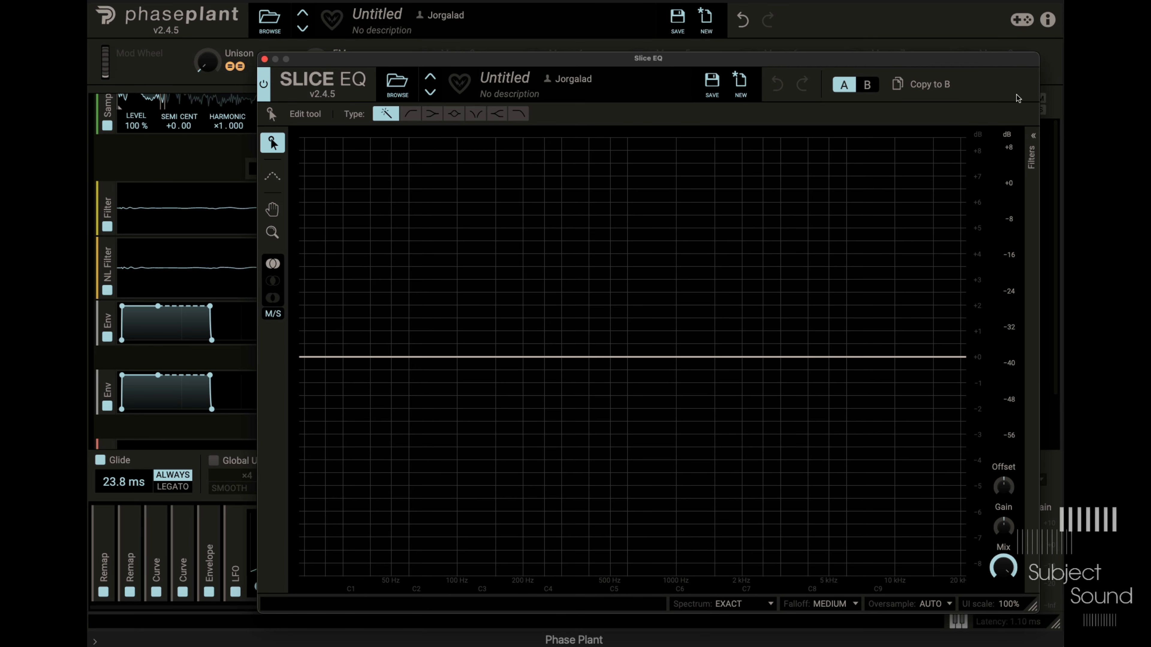
click(1033, 136)
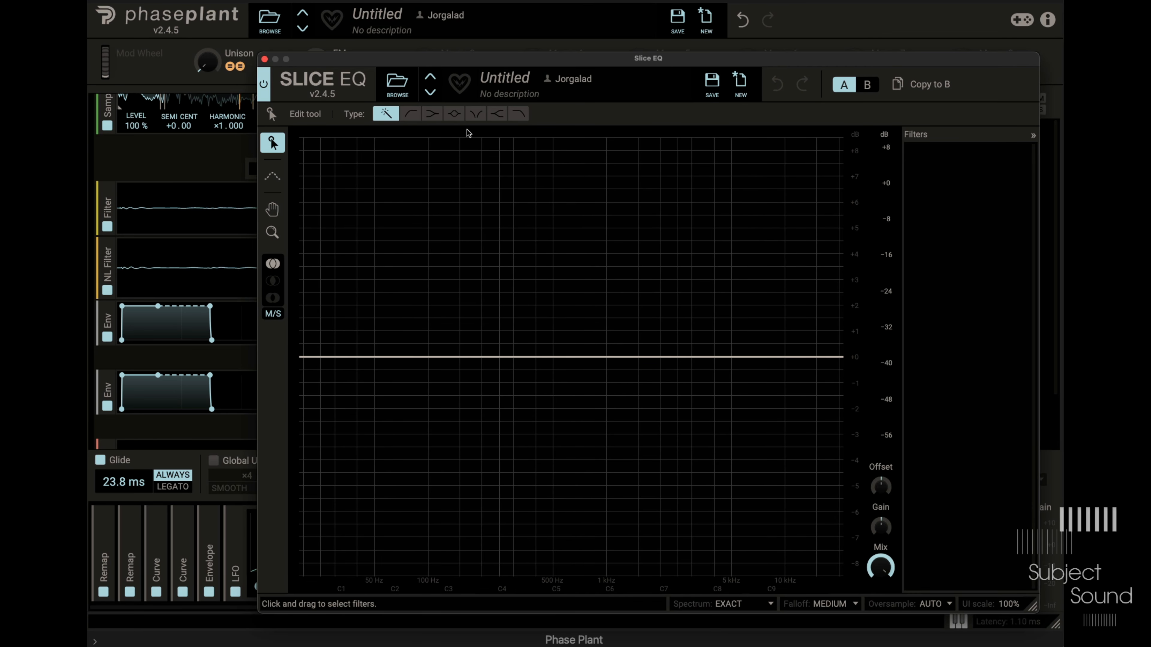
drag(521, 357, 522, 424)
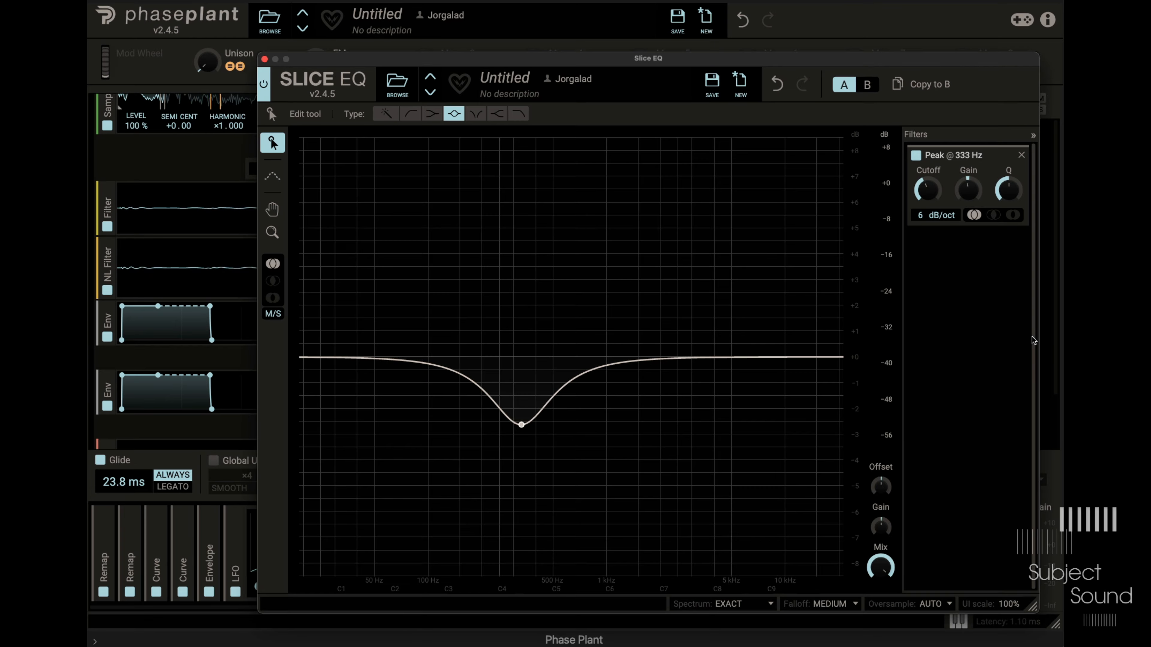
Shrink the Slice EQ editor to uncover the modulators and assign the LFO to the 333 Hz peak's cutoff.
drag(980, 520, 936, 406)
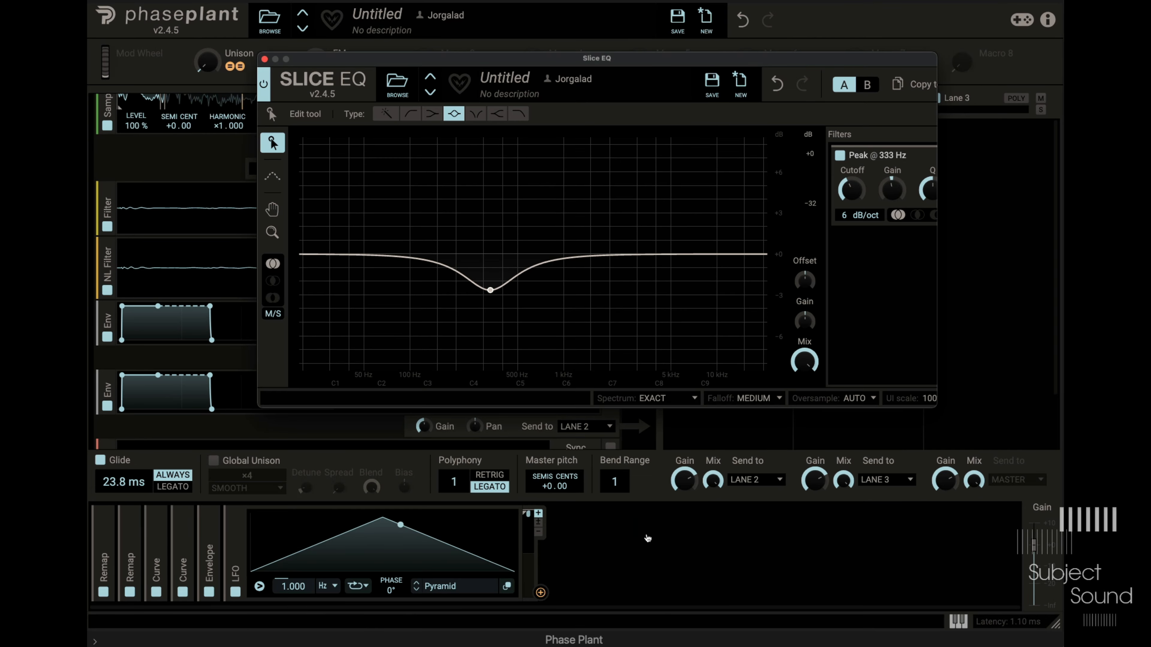
click(541, 593)
click(851, 207)
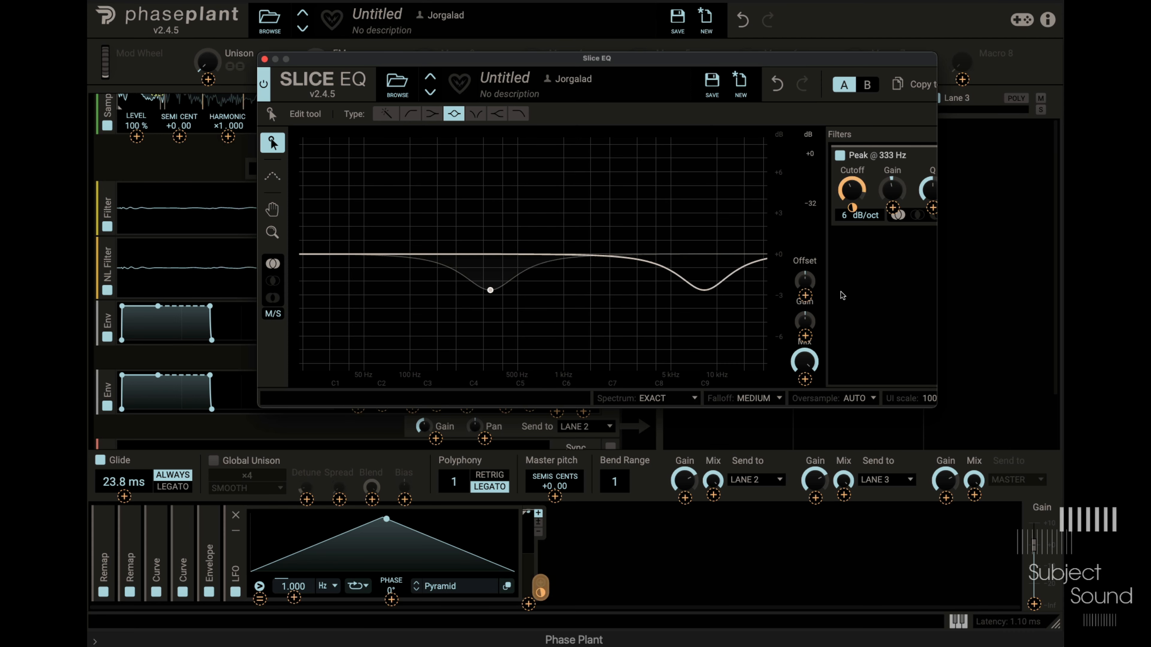
click(648, 538)
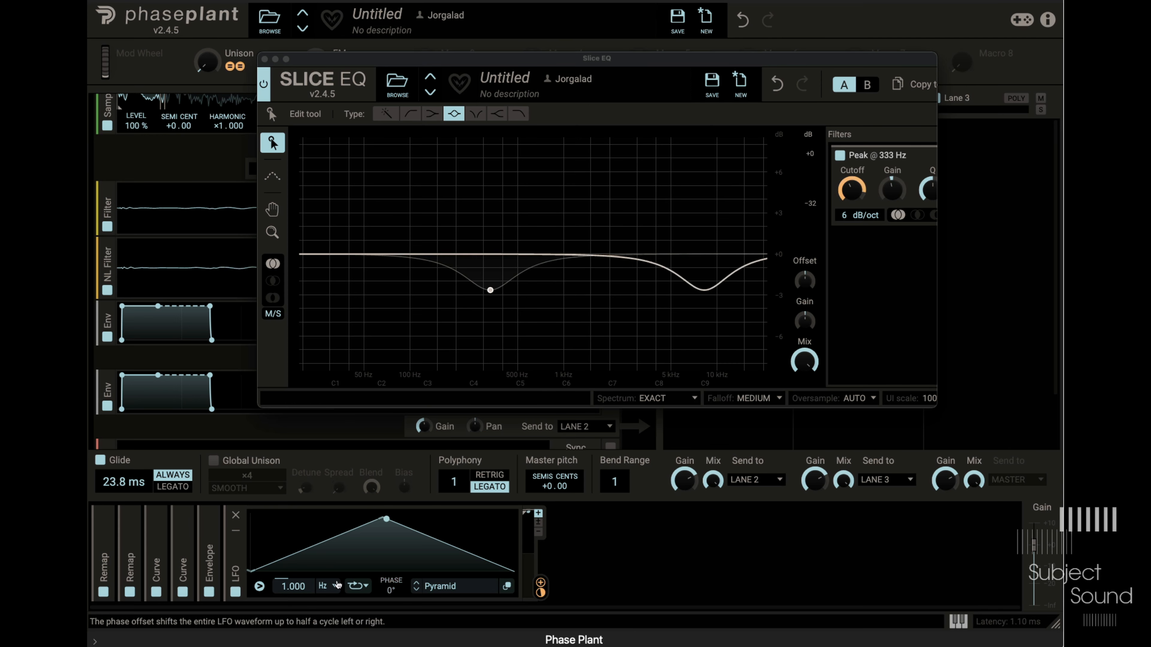
Add a second LFO modulator and disable the first one.
click(655, 550)
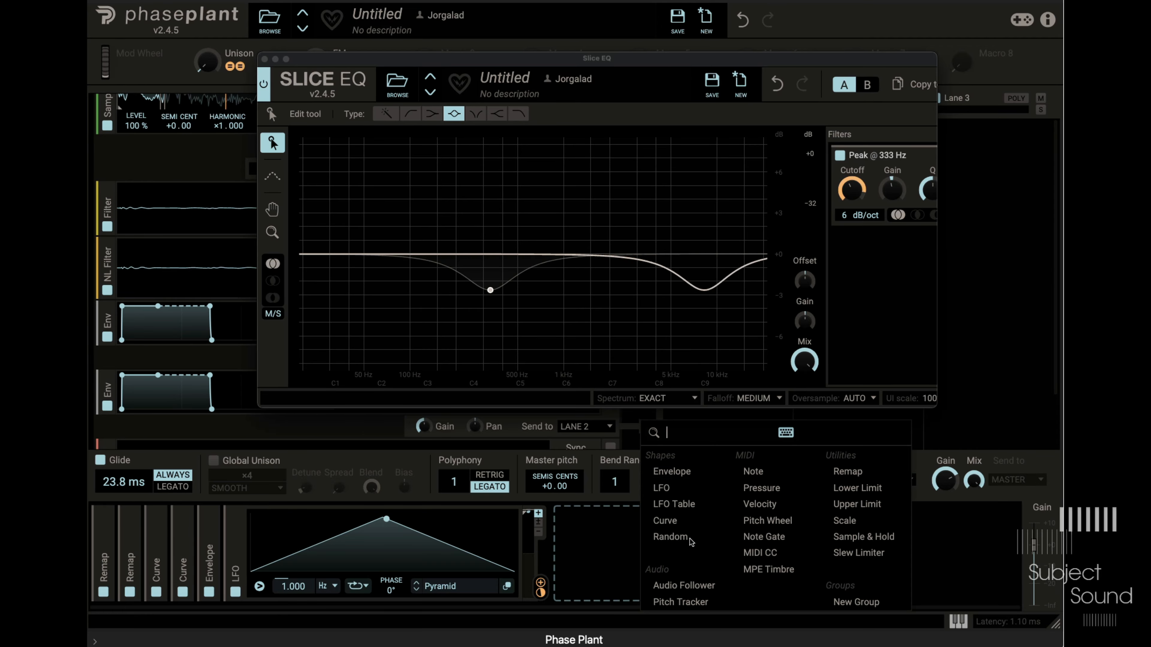
click(696, 490)
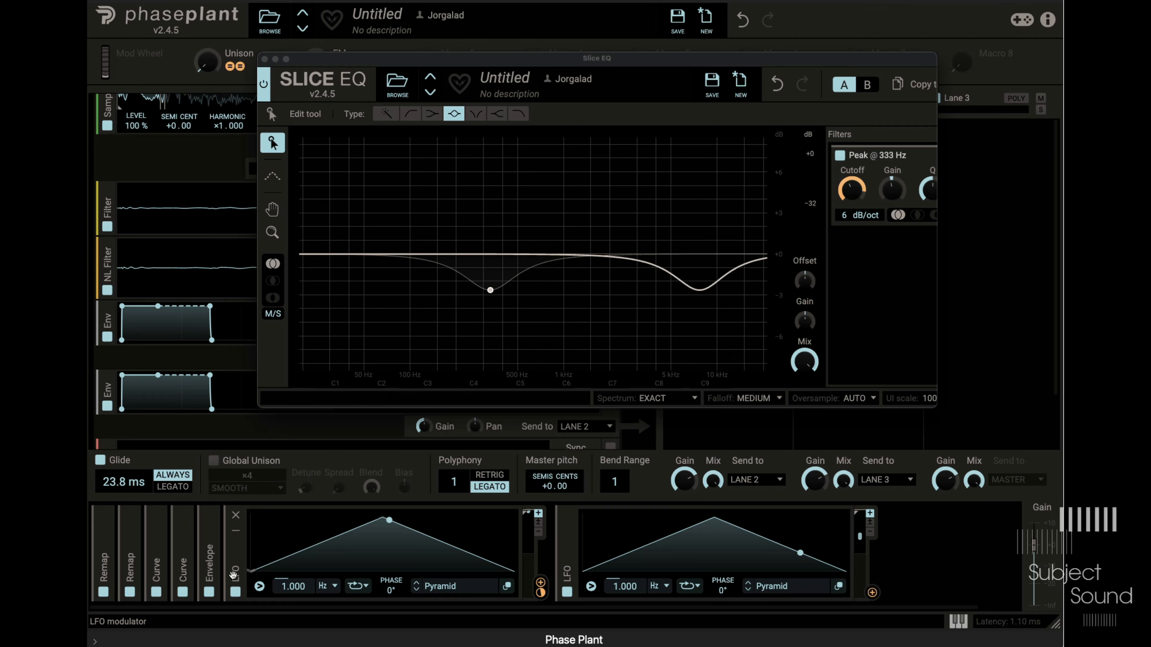
click(235, 591)
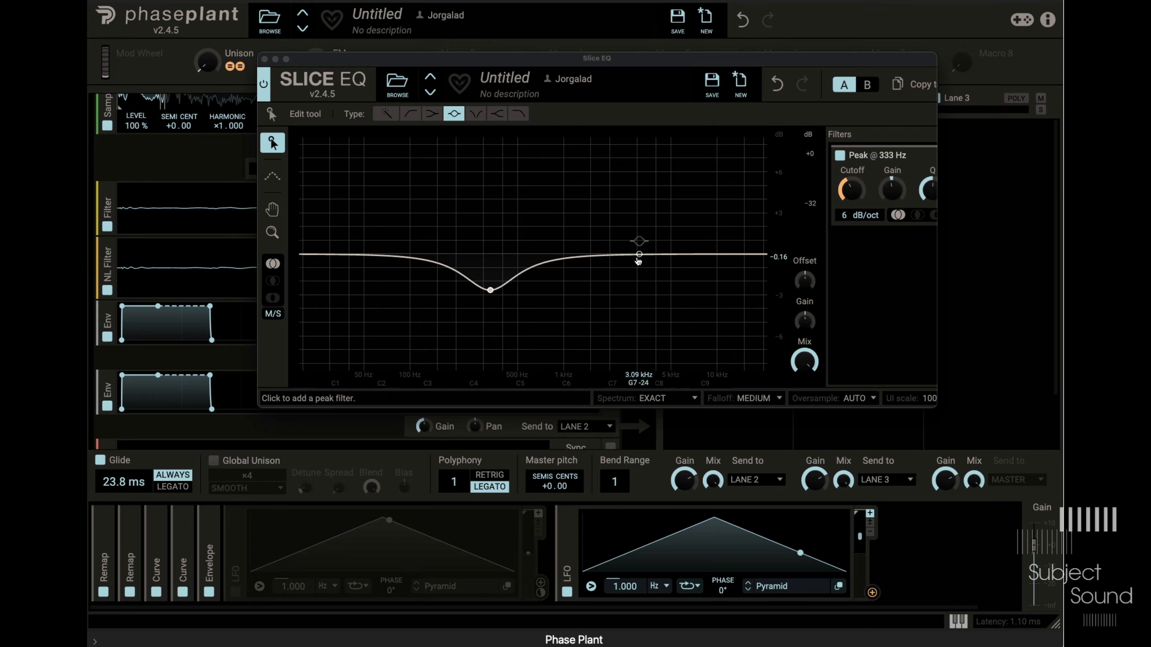
Add a Peak cut at 1.75 kHz in Slice EQ and modulate its cutoff from the second LFO by about +13.1 %.
double_click(605, 303)
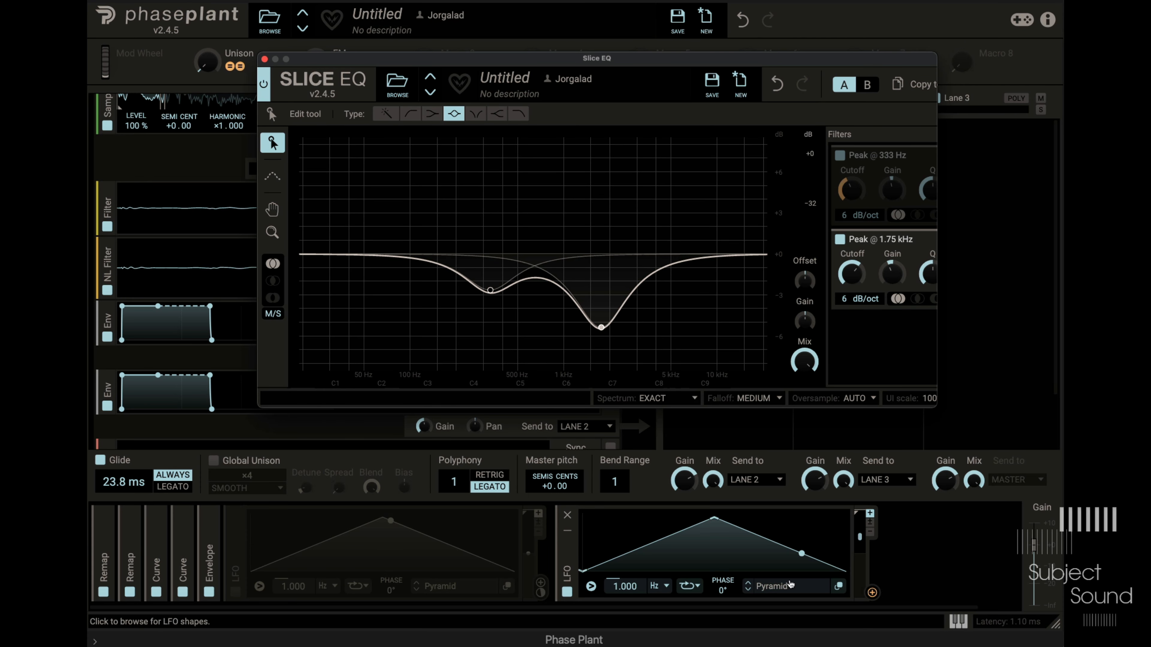
drag(872, 593, 851, 291)
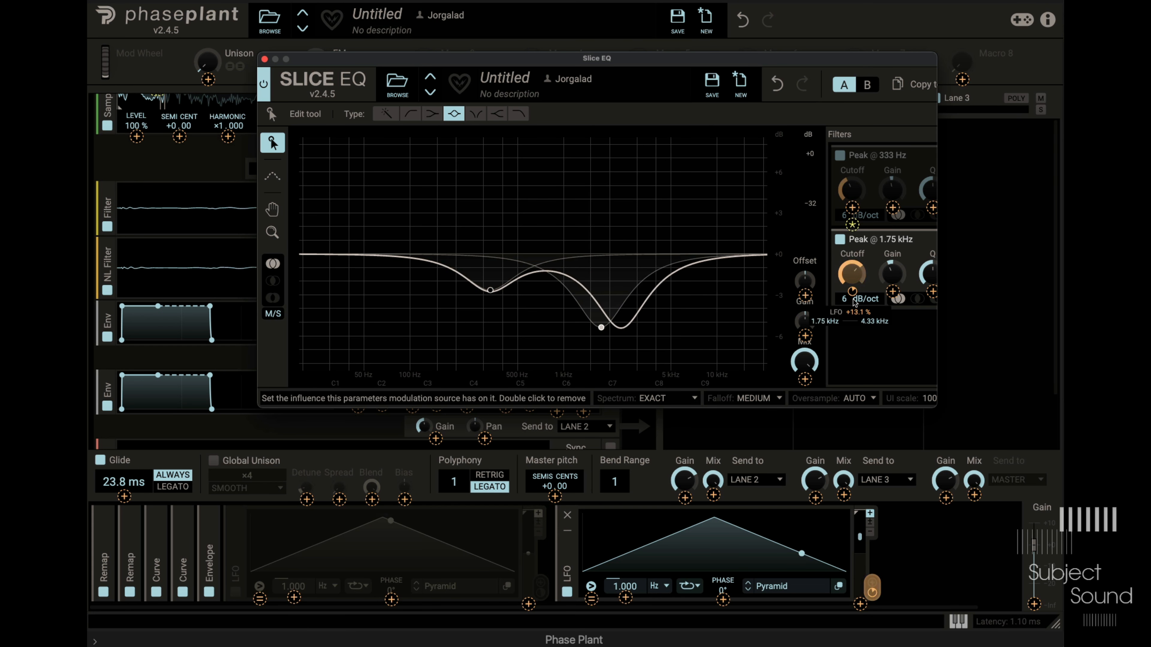
Widen the Slice EQ editor and remove the peak filter placed at 9.88 kHz.
click(753, 255)
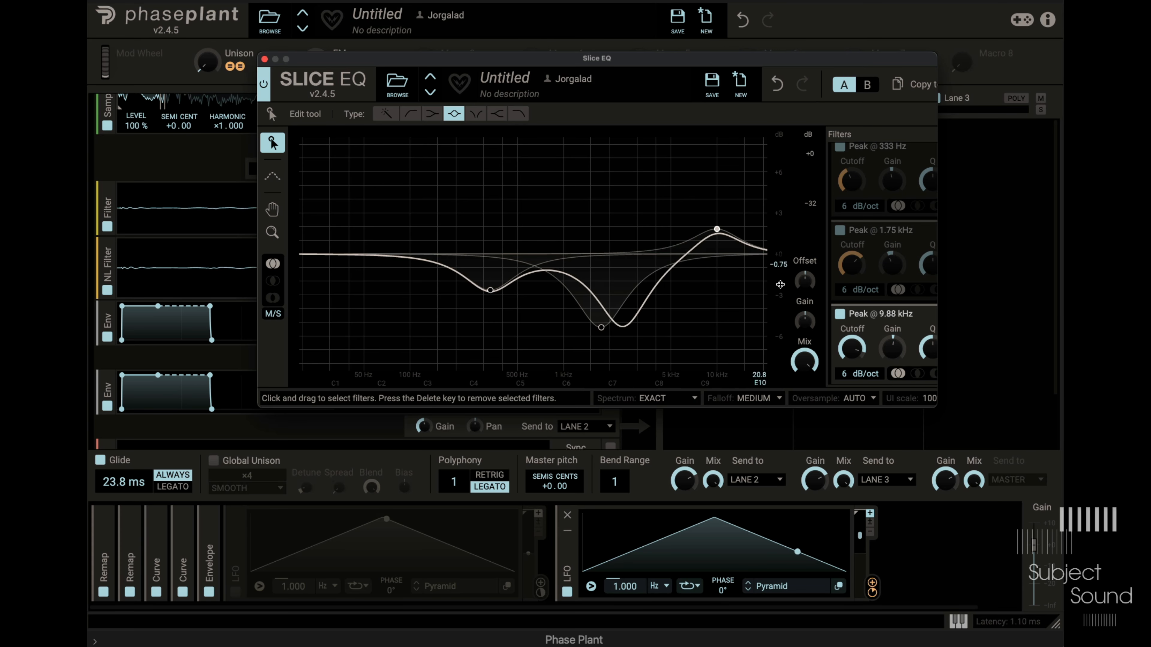
drag(929, 408, 1004, 432)
click(992, 310)
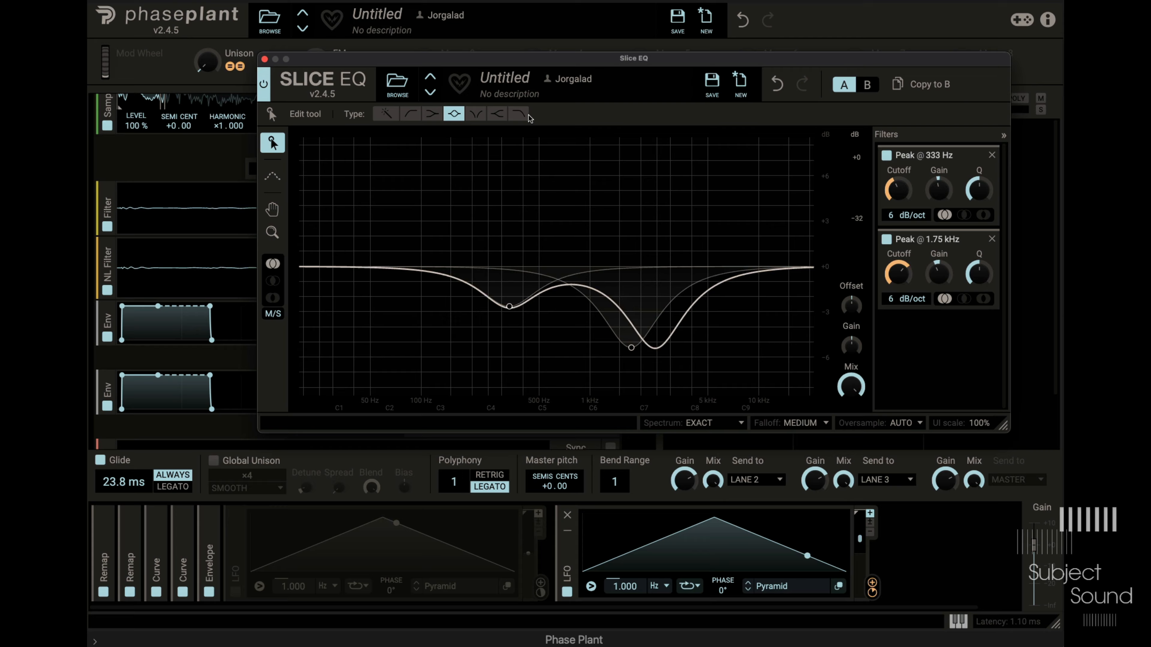
Add a high cut filter in Slice EQ, with its cutoff at about 10.9 kHz and its Q raised.
click(520, 115)
click(786, 312)
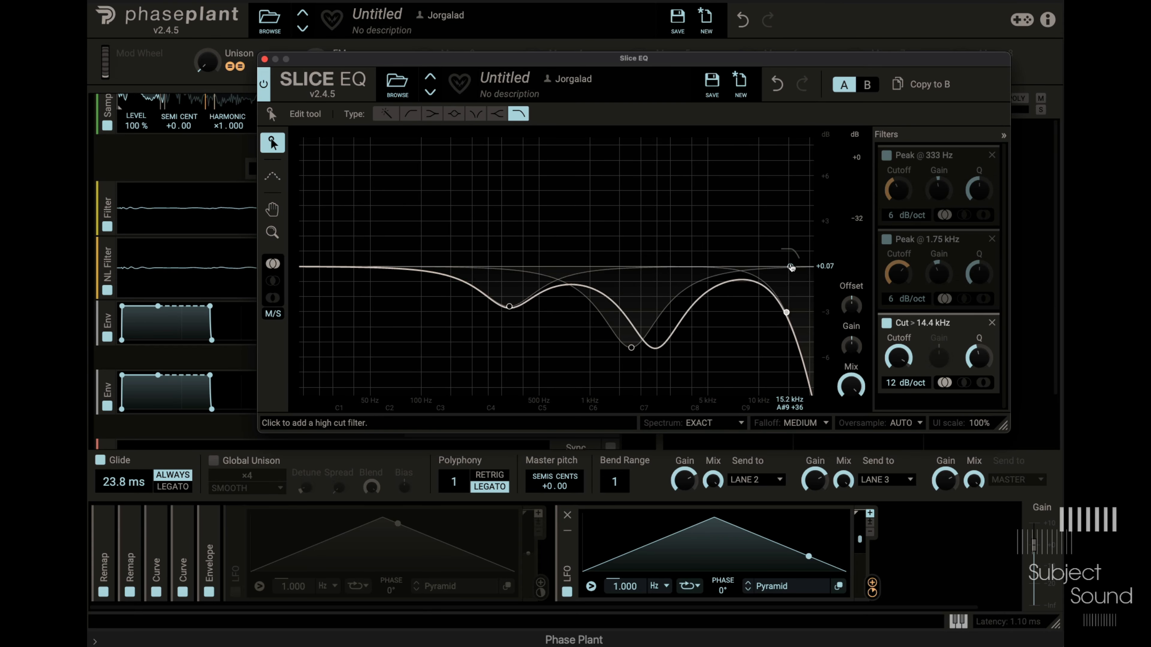
drag(903, 355, 904, 366)
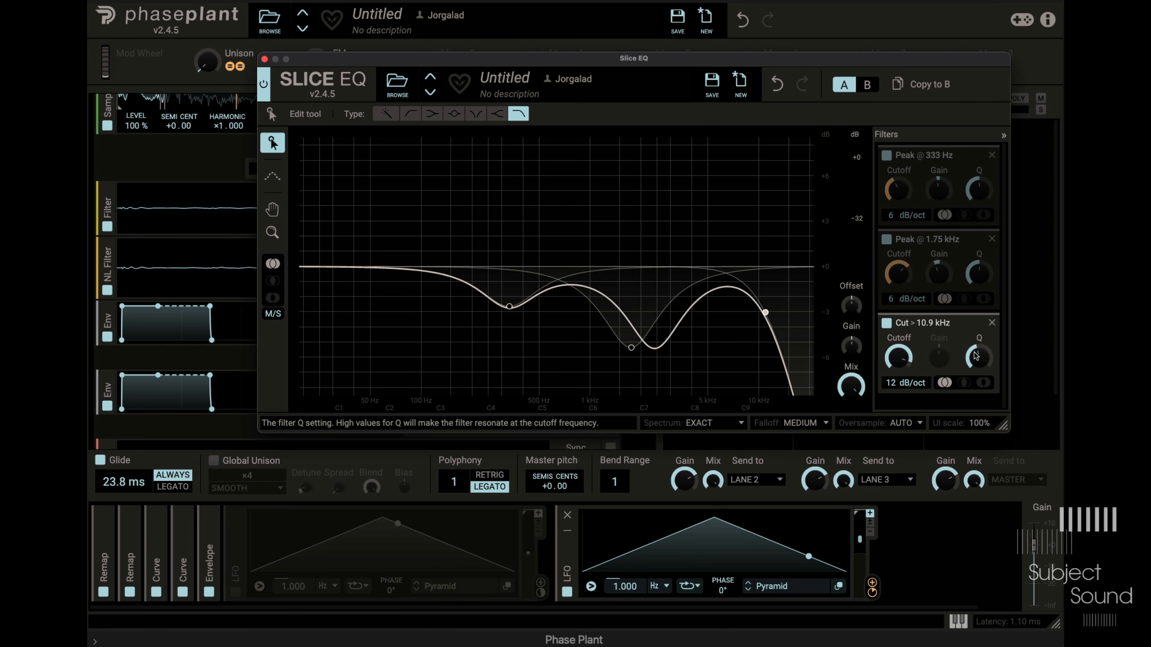
drag(979, 357, 979, 362)
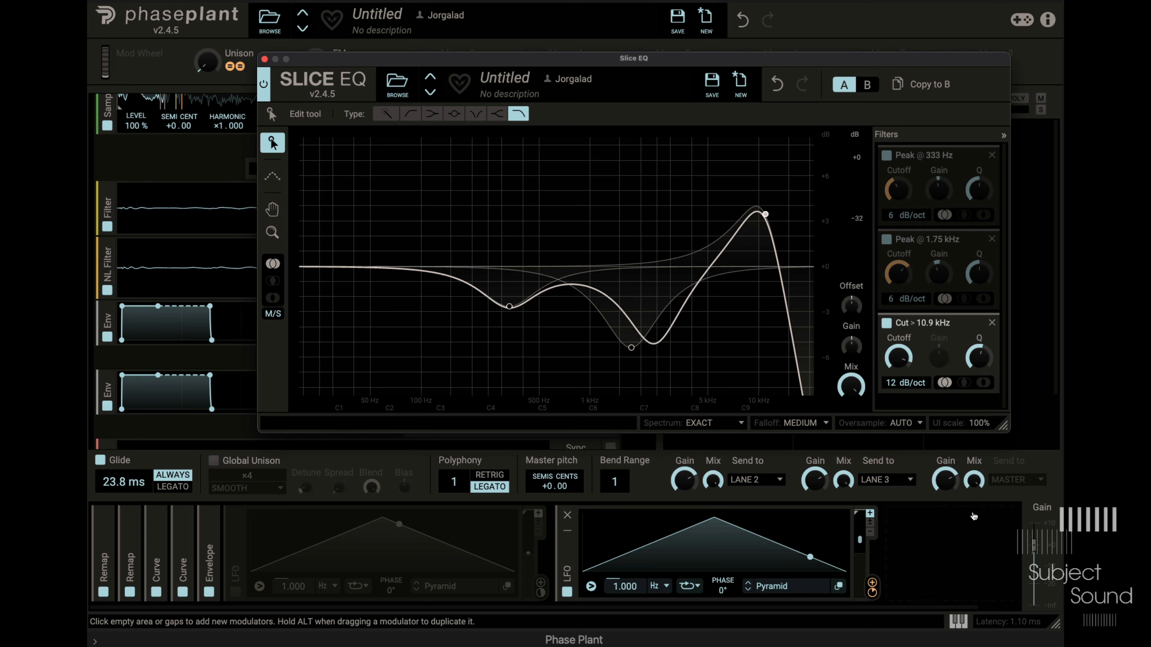
click(915, 526)
click(916, 526)
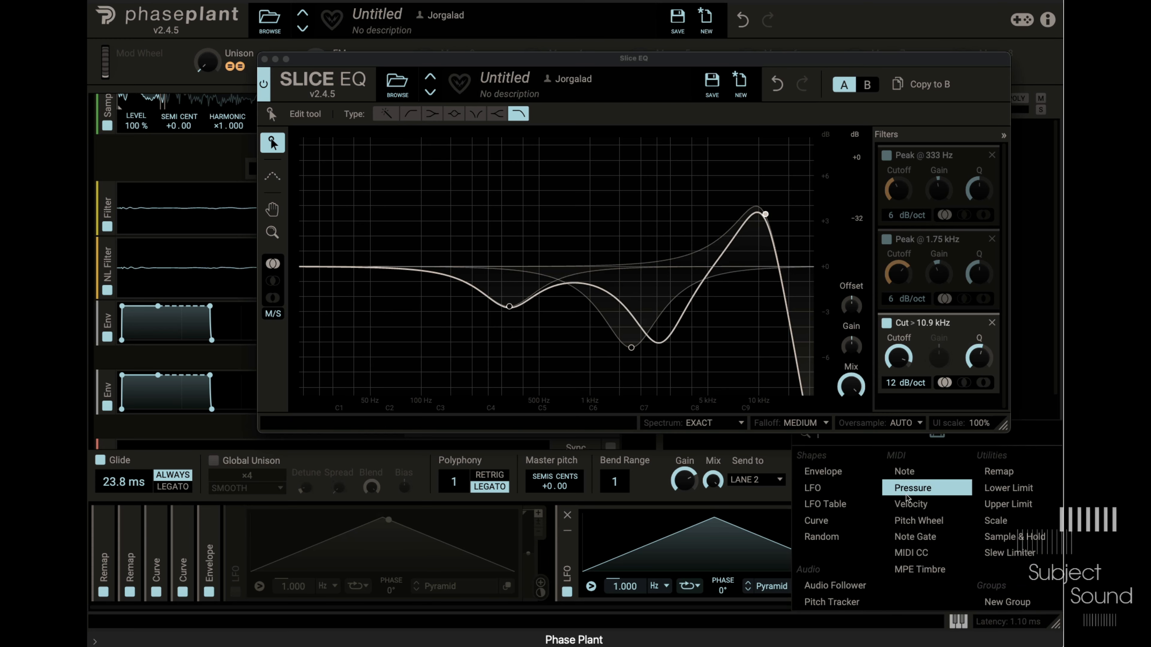
click(424, 539)
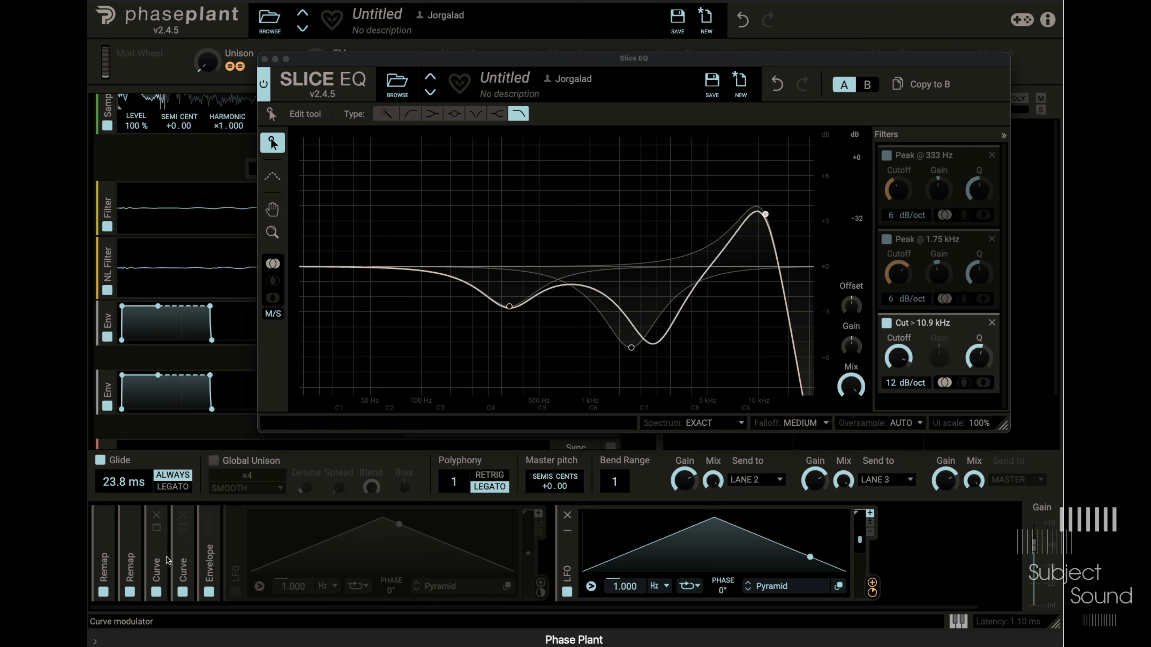
Expand the first Curve modulator and use it to modulate the high cut filter's Q in Slice EQ.
click(157, 567)
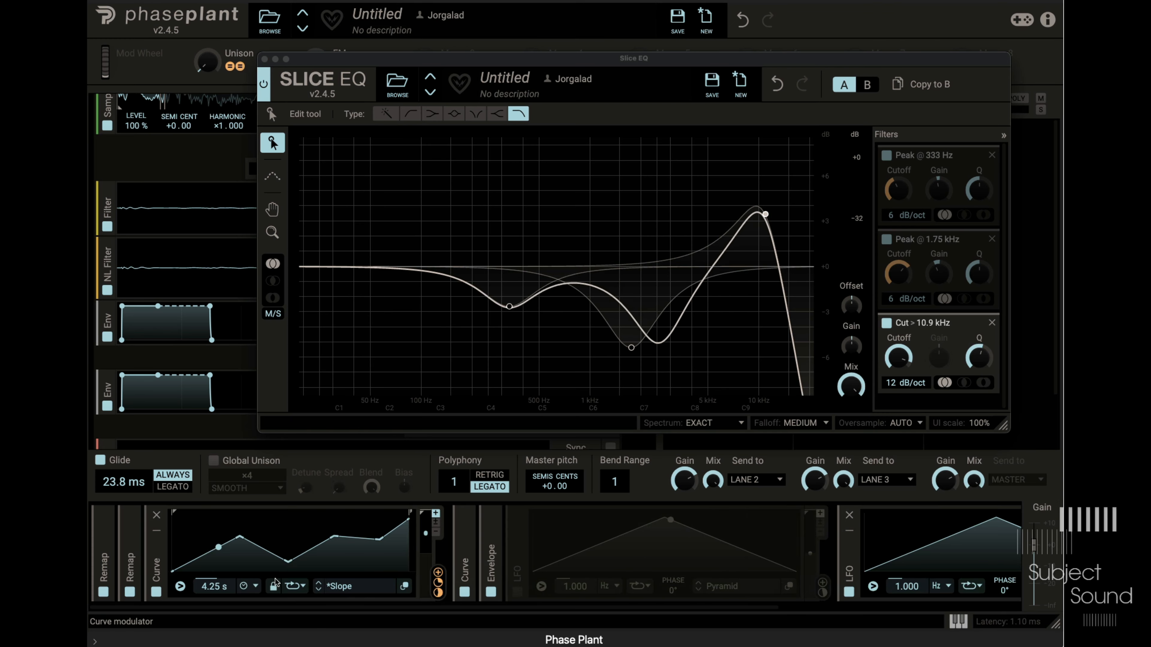
click(438, 573)
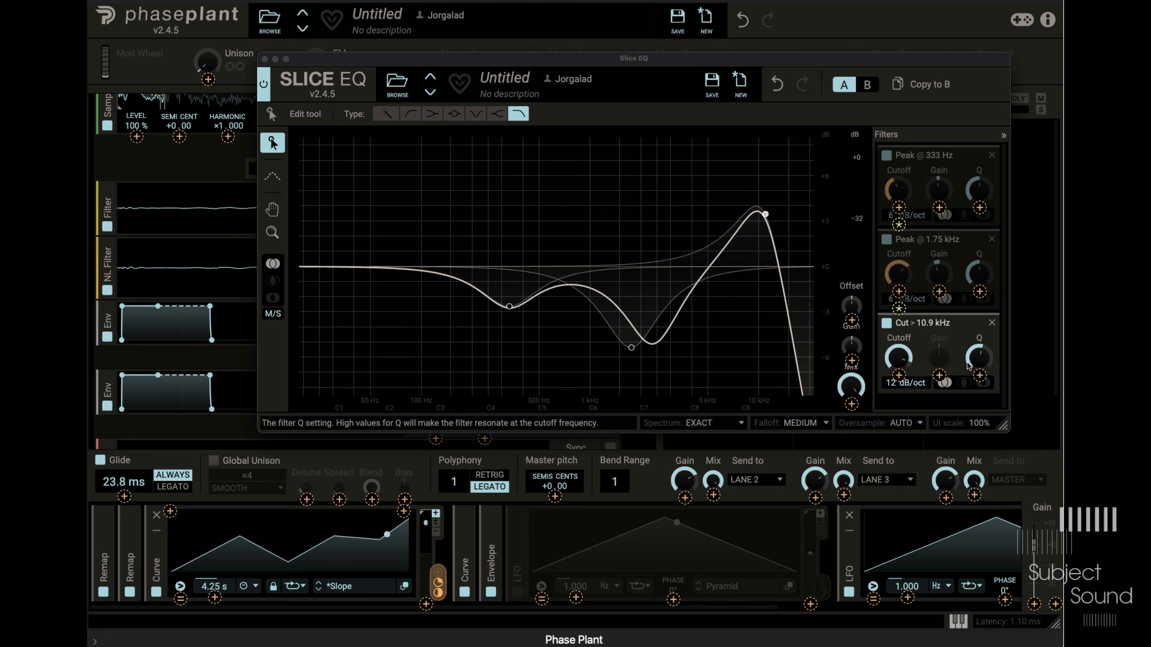
click(980, 374)
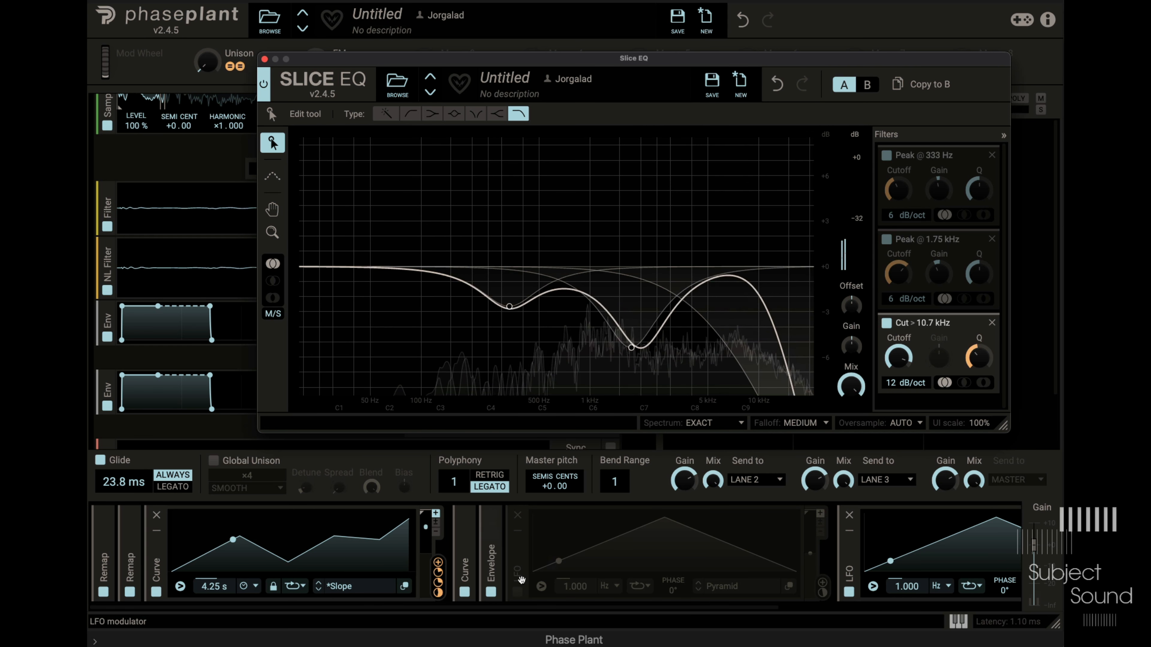
Enable the first LFO and slow the two LFOs to 0.531 Hz and 0.405 Hz, shifting and lowering each pyramid's peak.
click(517, 592)
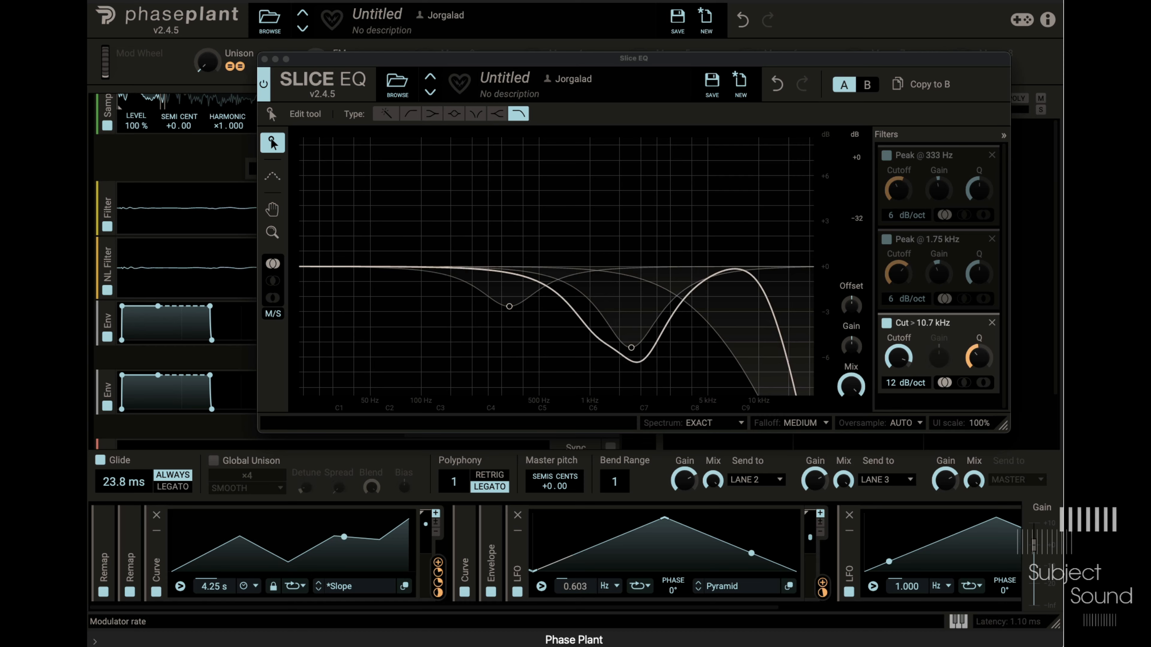
drag(664, 518, 741, 552)
drag(912, 588, 907, 596)
drag(996, 518, 932, 548)
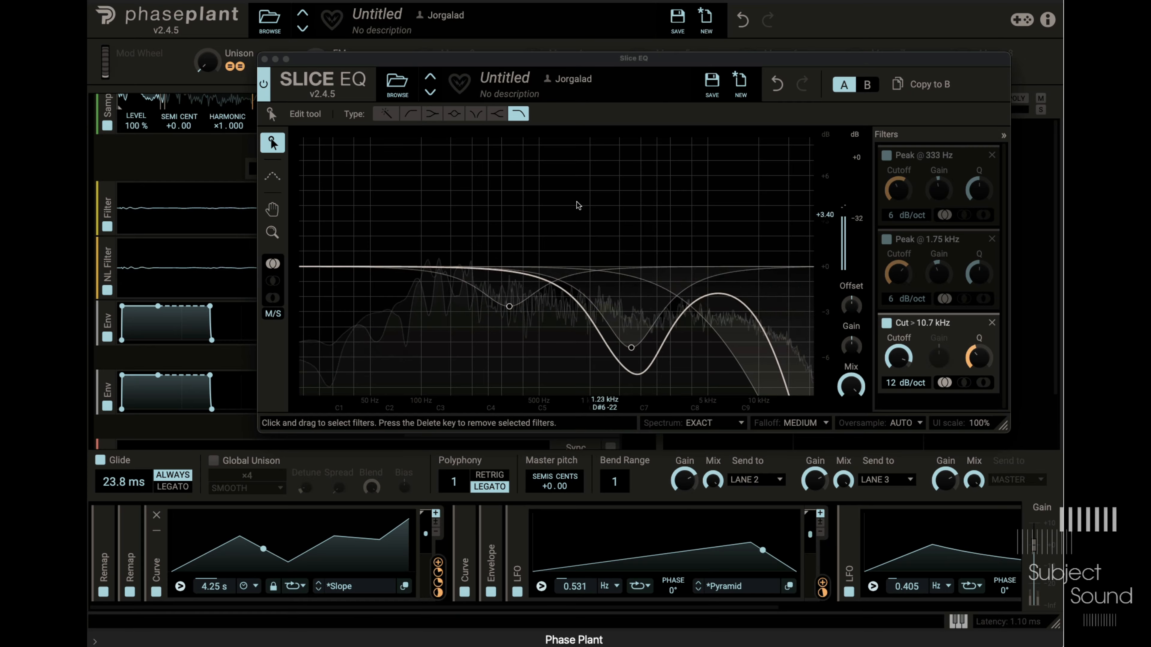
Adjust the high cut filter's Q and set its cutoff to about 13.1 kHz.
drag(898, 357, 899, 387)
mouse_move(991, 355)
mouse_down()
mouse_move(985, 332)
mouse_move(985, 369)
mouse_up()
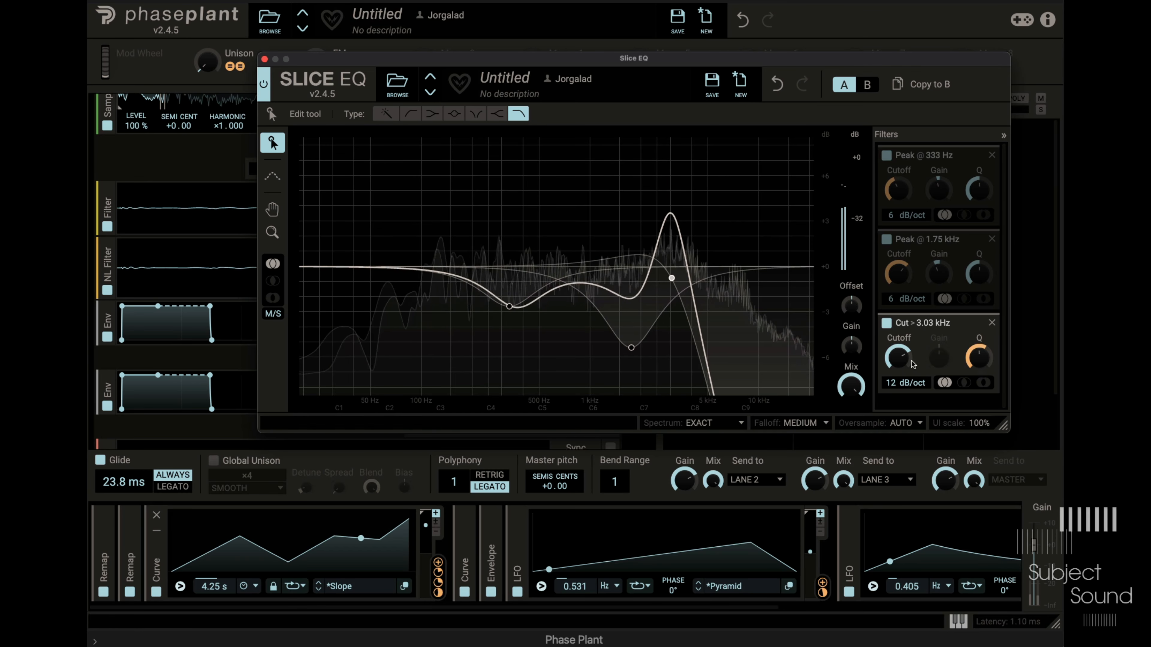
drag(899, 416, 899, 352)
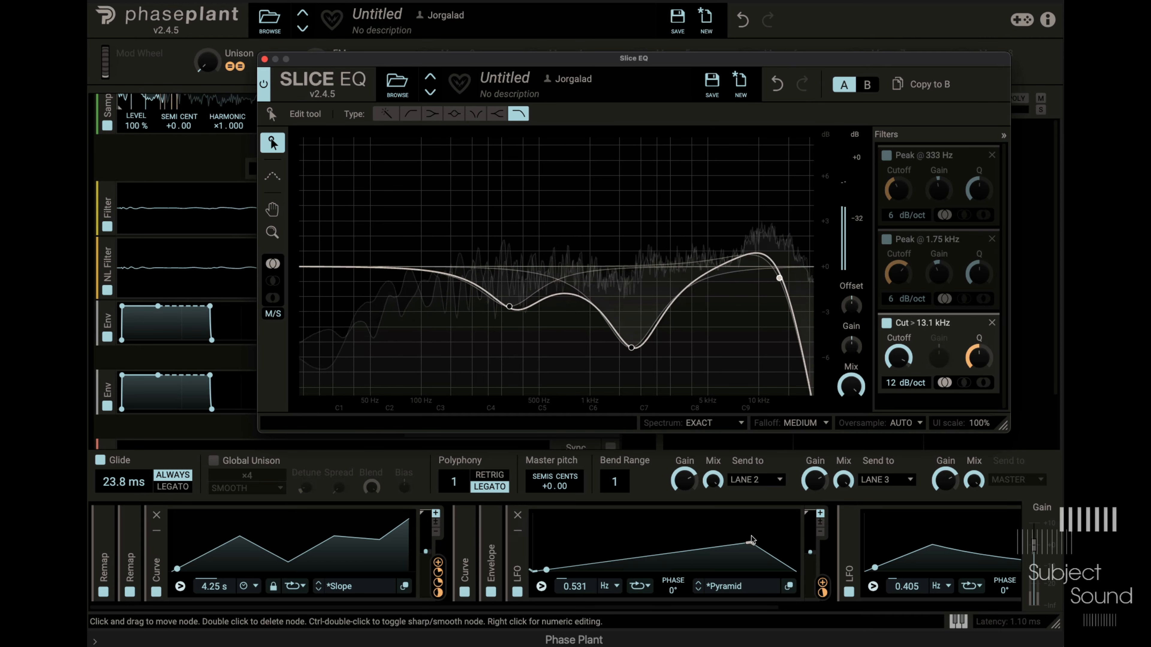
Modulate the high cut's cutoff from the first Curve modulator and close the Slice EQ editor.
drag(437, 583, 898, 375)
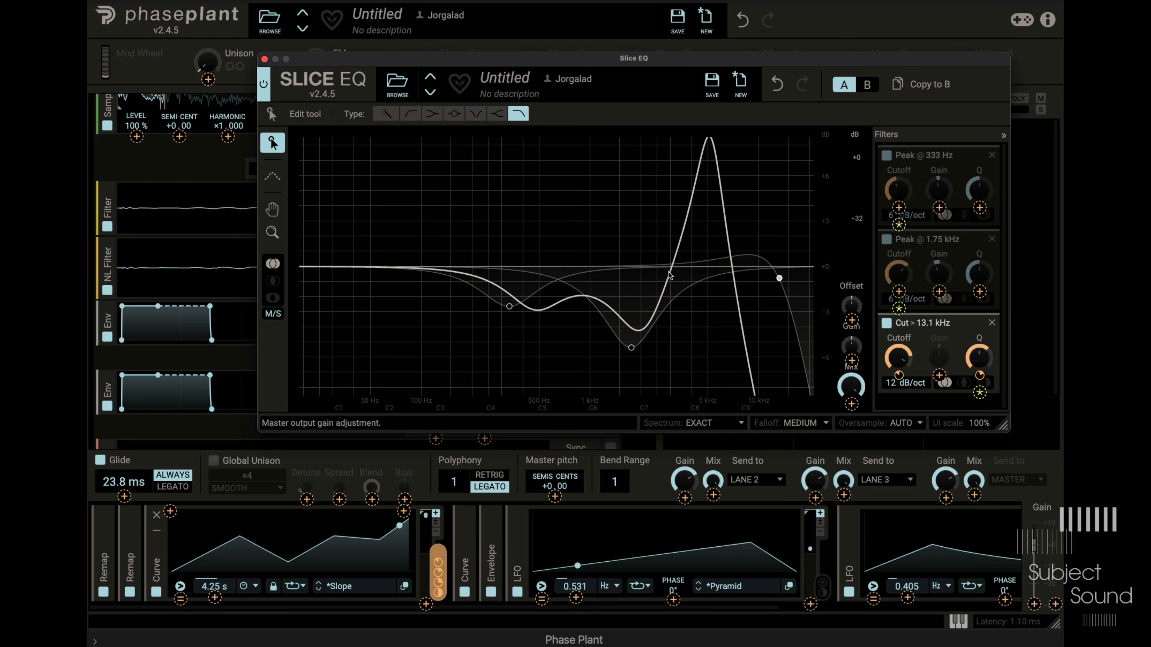
click(264, 59)
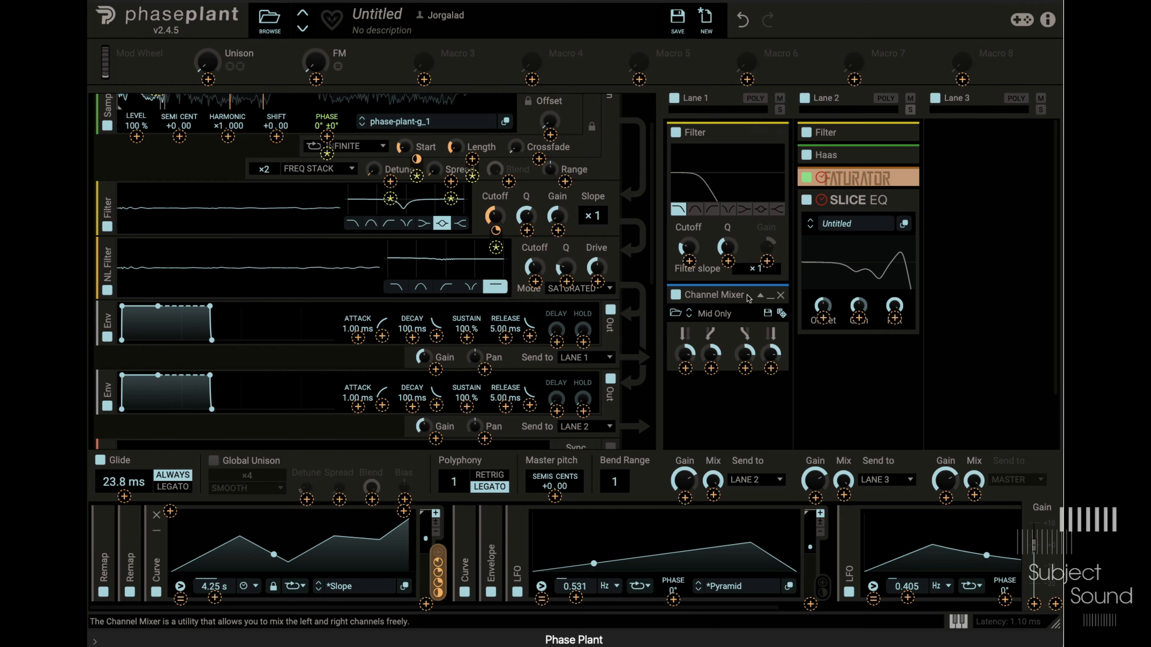
click(884, 419)
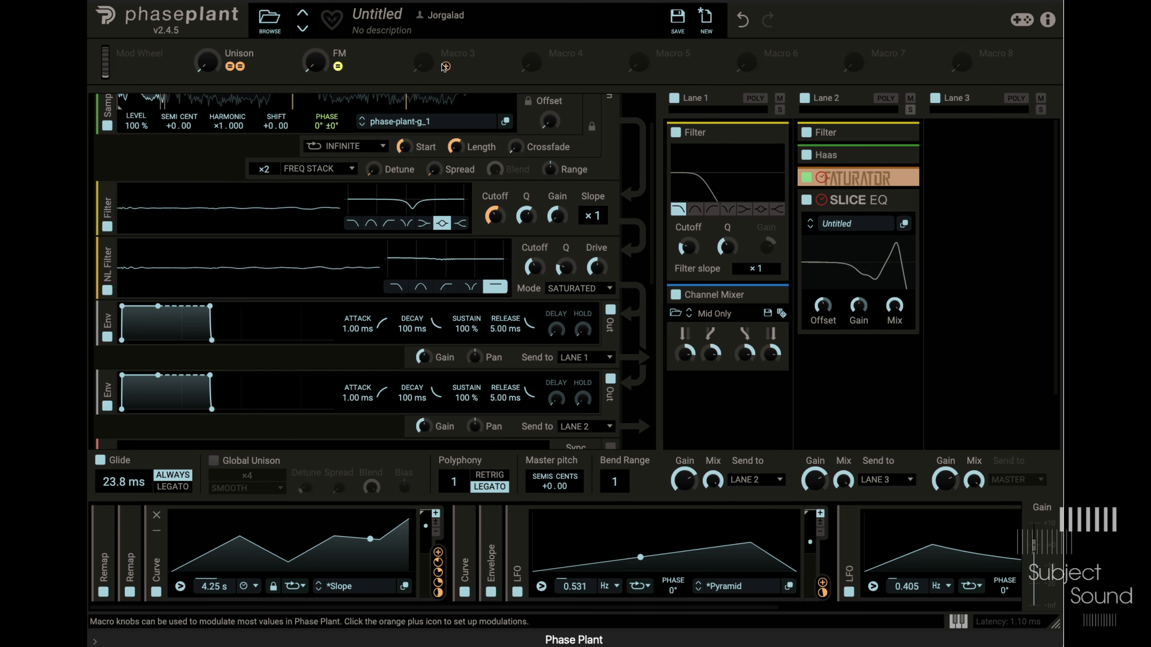
Set the polarity of Macro 3 to bipolar.
click(446, 66)
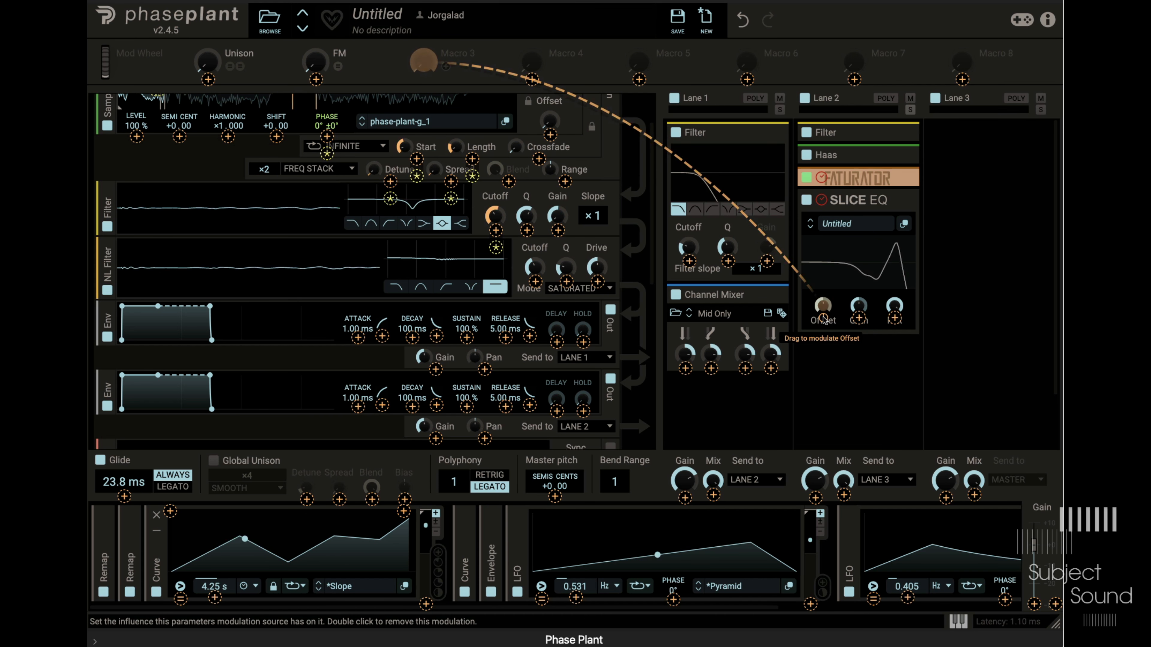
click(446, 66)
right_click(432, 65)
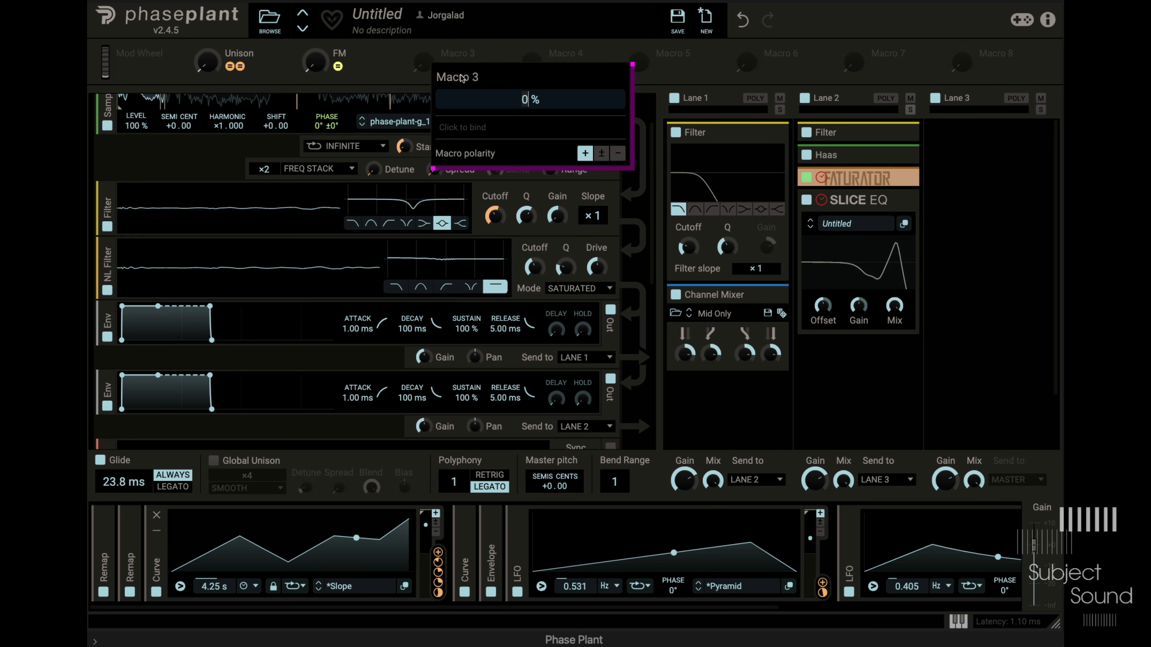
click(602, 155)
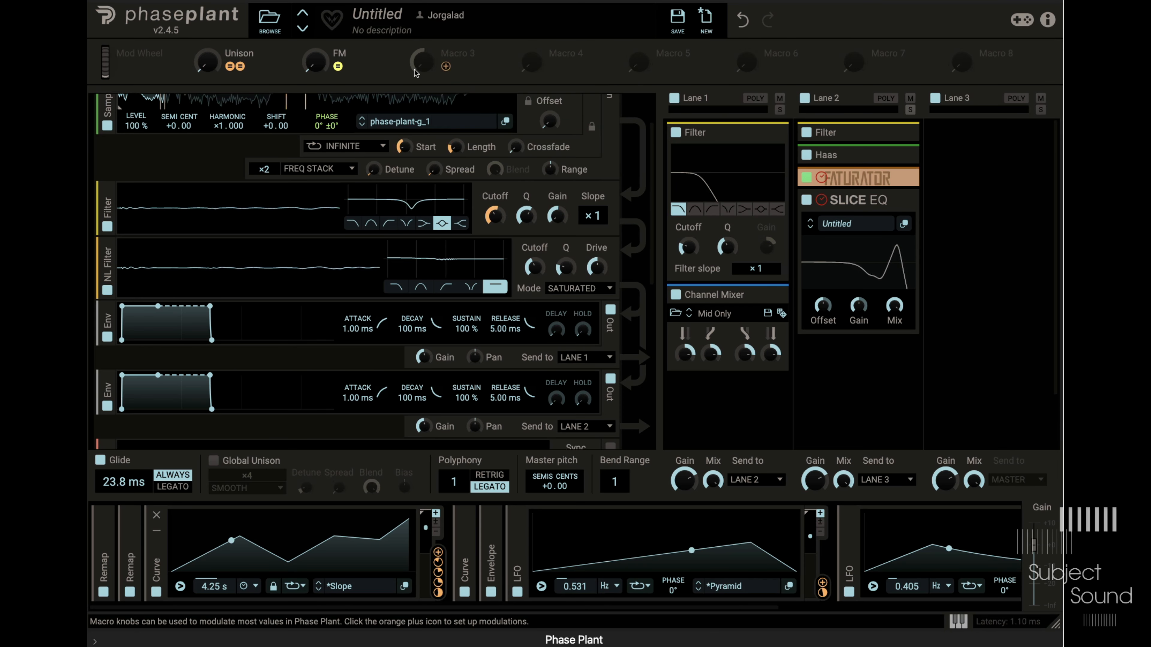
Modulate the Slice EQ Offset from Macro 3, centre the macro and rename it SliceEQ.
click(446, 67)
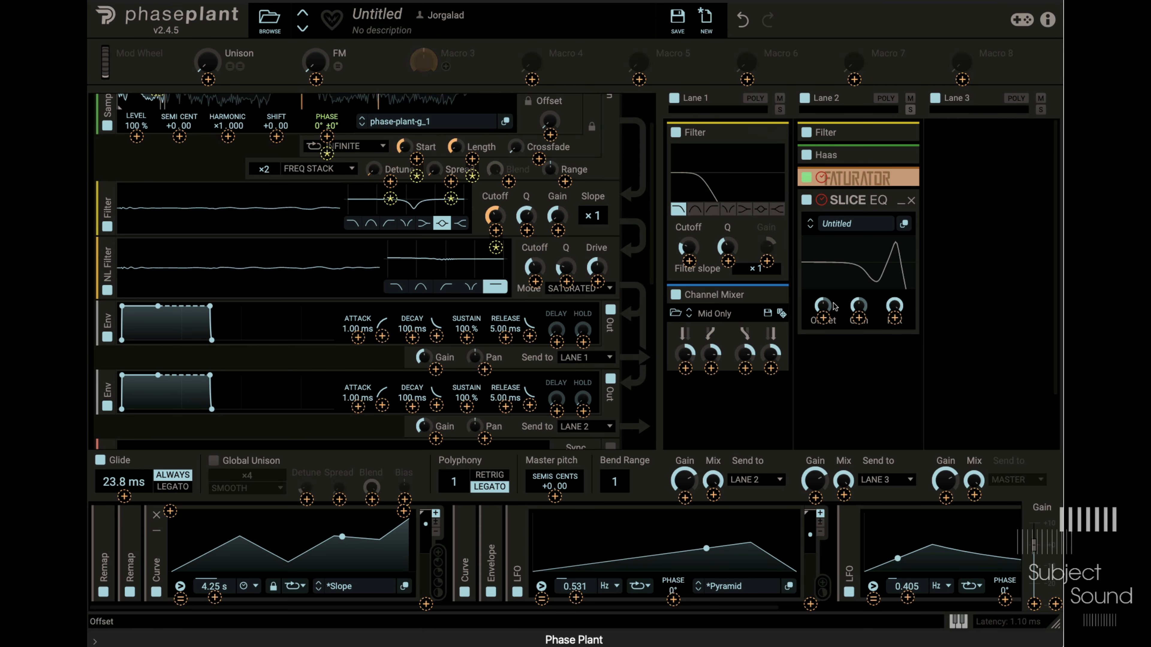
drag(823, 318, 823, 299)
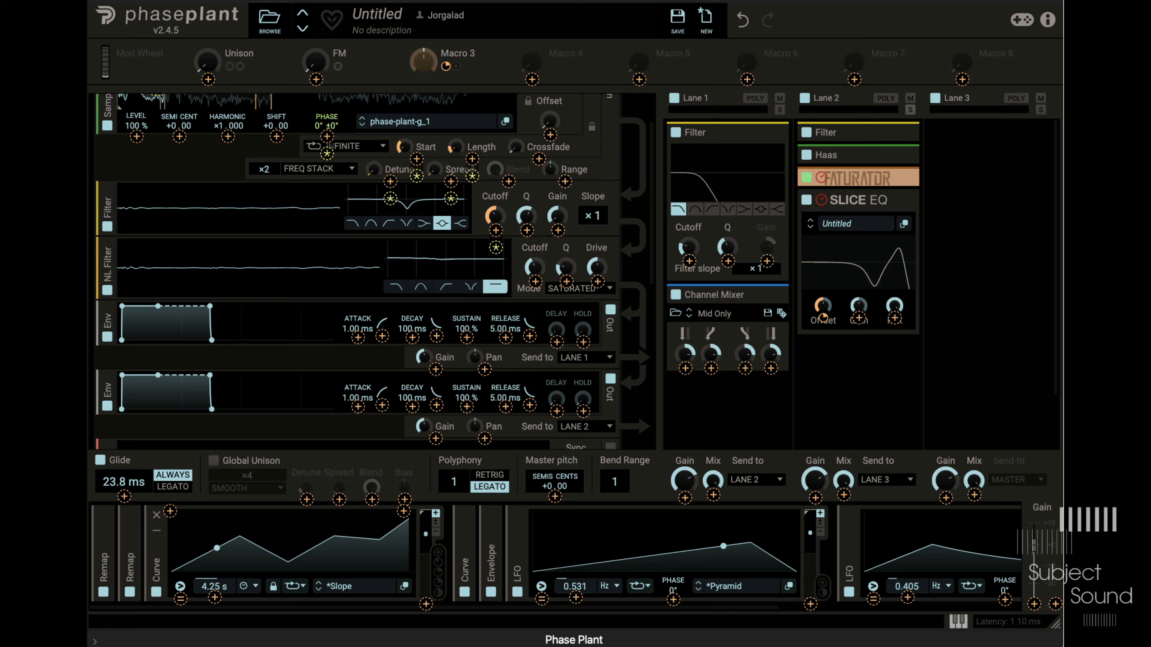
click(425, 63)
mouse_move(425, 64)
mouse_down()
mouse_move(425, 27)
mouse_move(425, 85)
mouse_move(425, 62)
mouse_up()
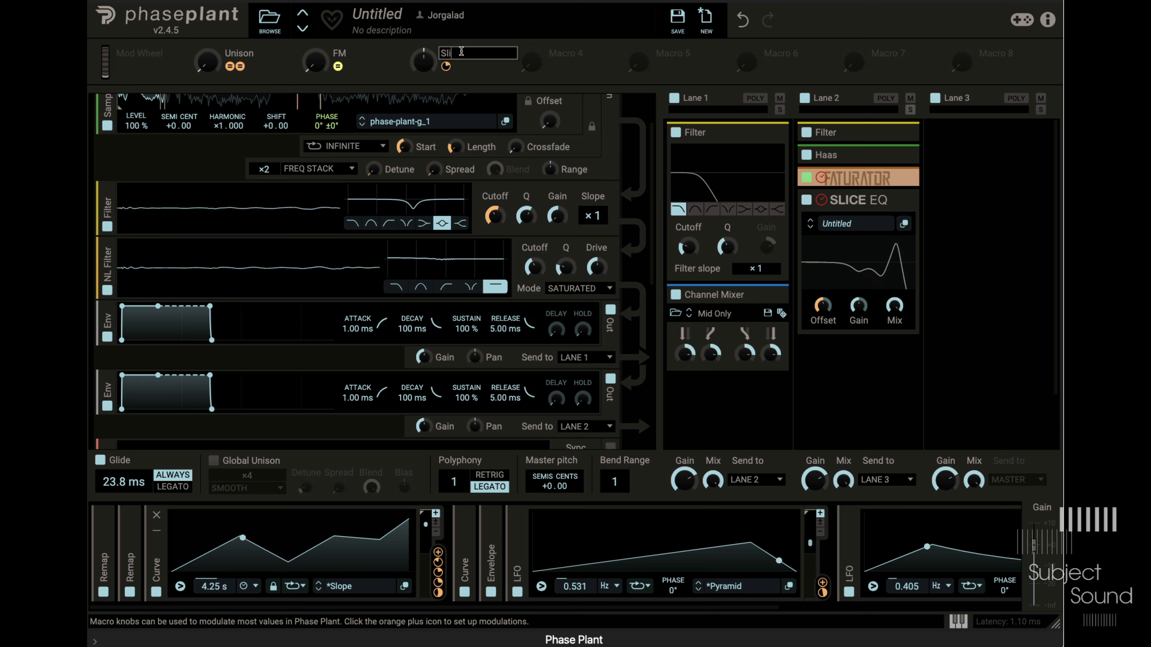
key(Return)
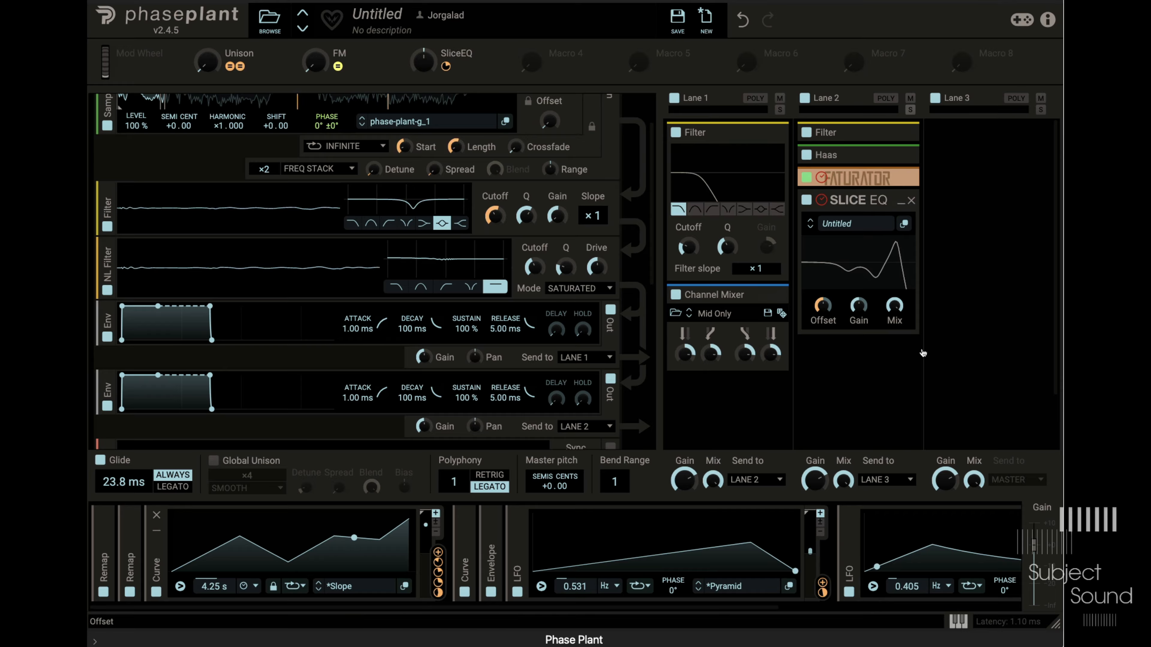
Add a Shaper Table effect below Slice EQ in Lane 2.
click(861, 376)
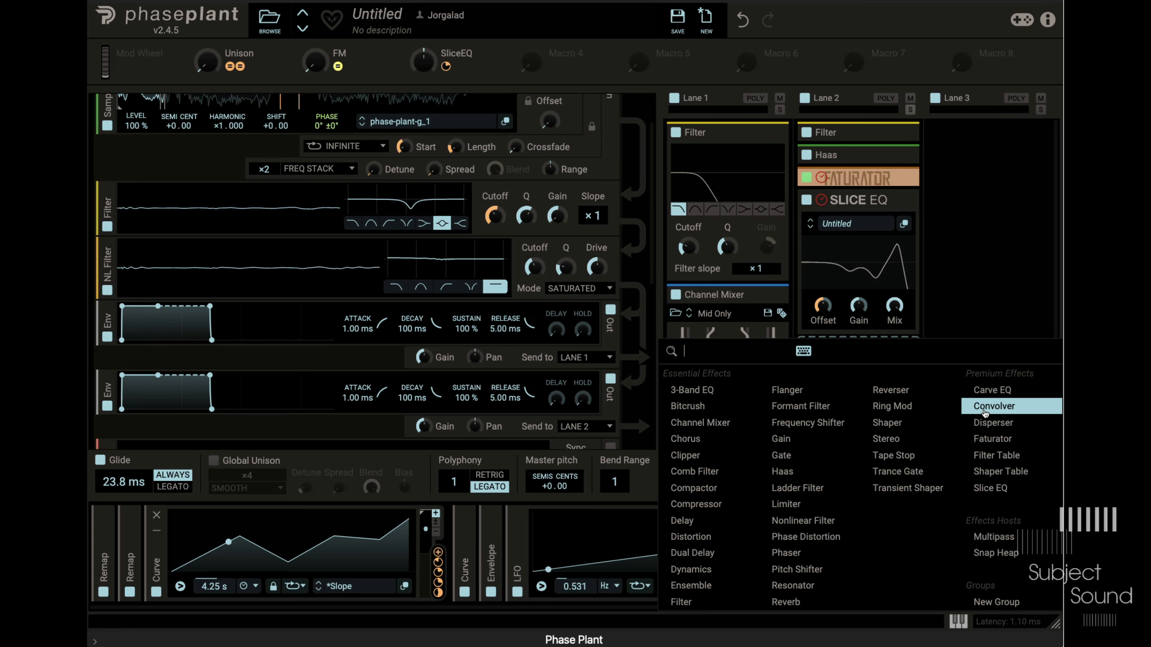
click(1001, 471)
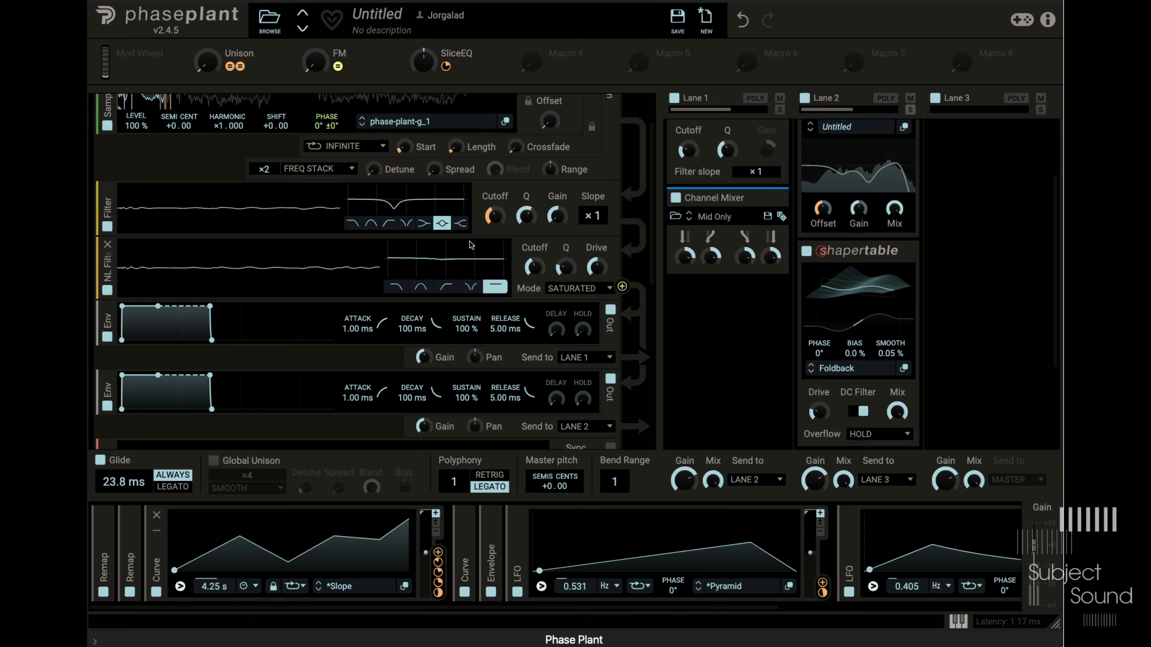
Modulate the sample's loop Start from Macro 4 by about +39 % and turn the macro up.
scroll(408, 182, up, 3)
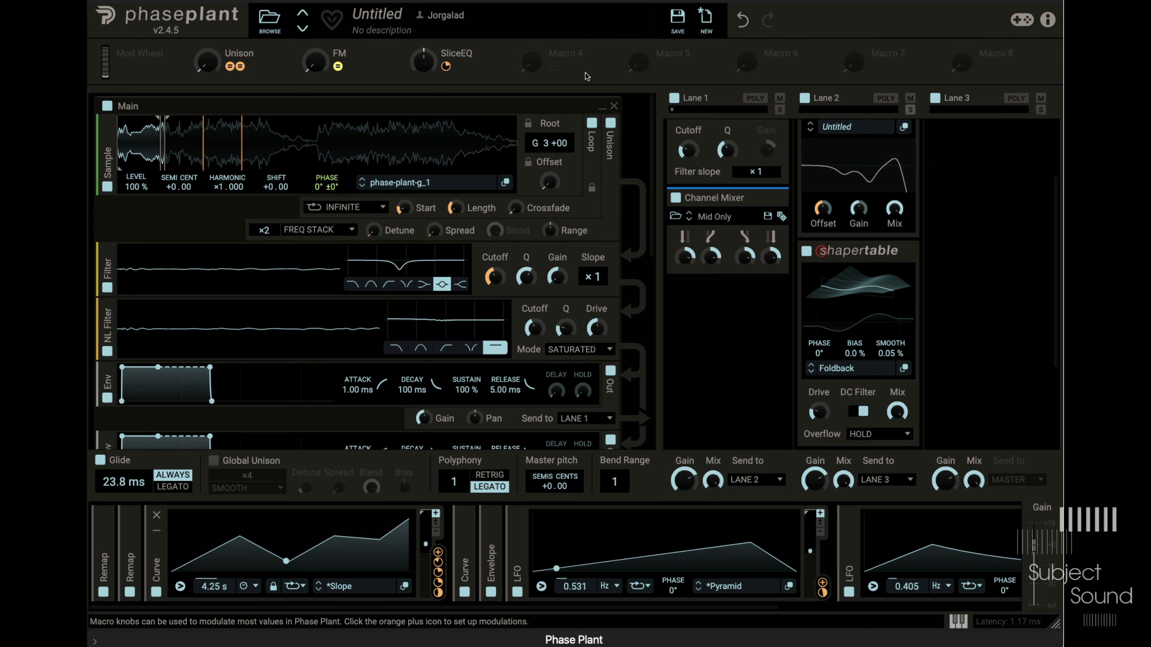
drag(531, 61, 417, 221)
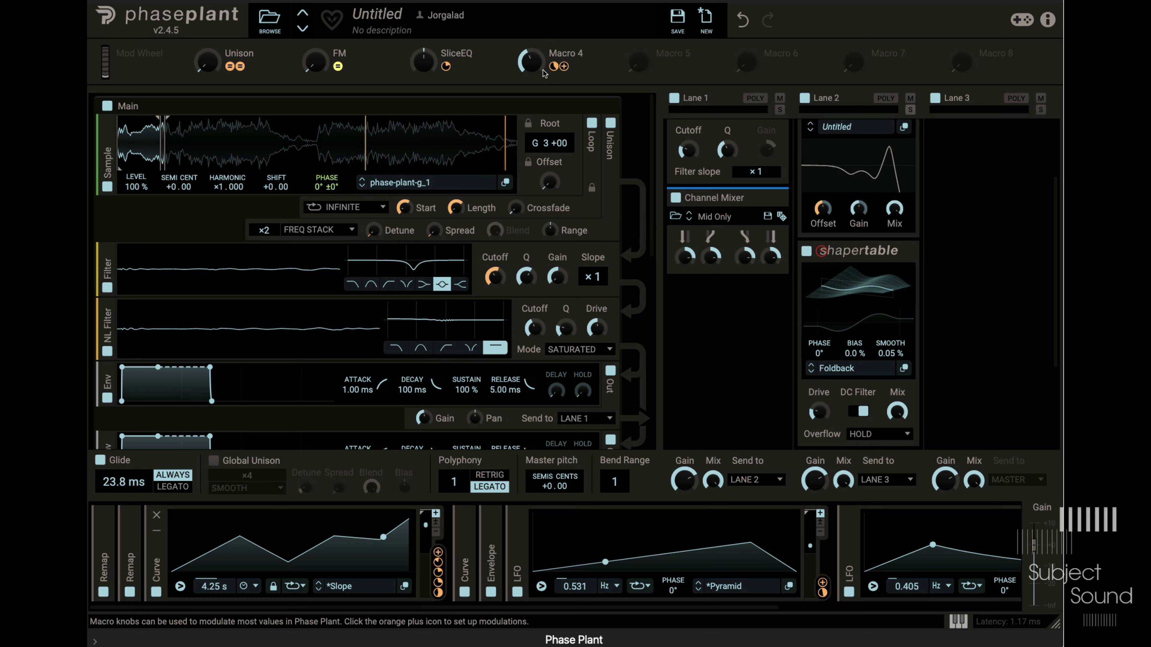
mouse_move(535, 64)
mouse_down()
mouse_move(535, 34)
mouse_move(532, 104)
mouse_move(532, 87)
mouse_up()
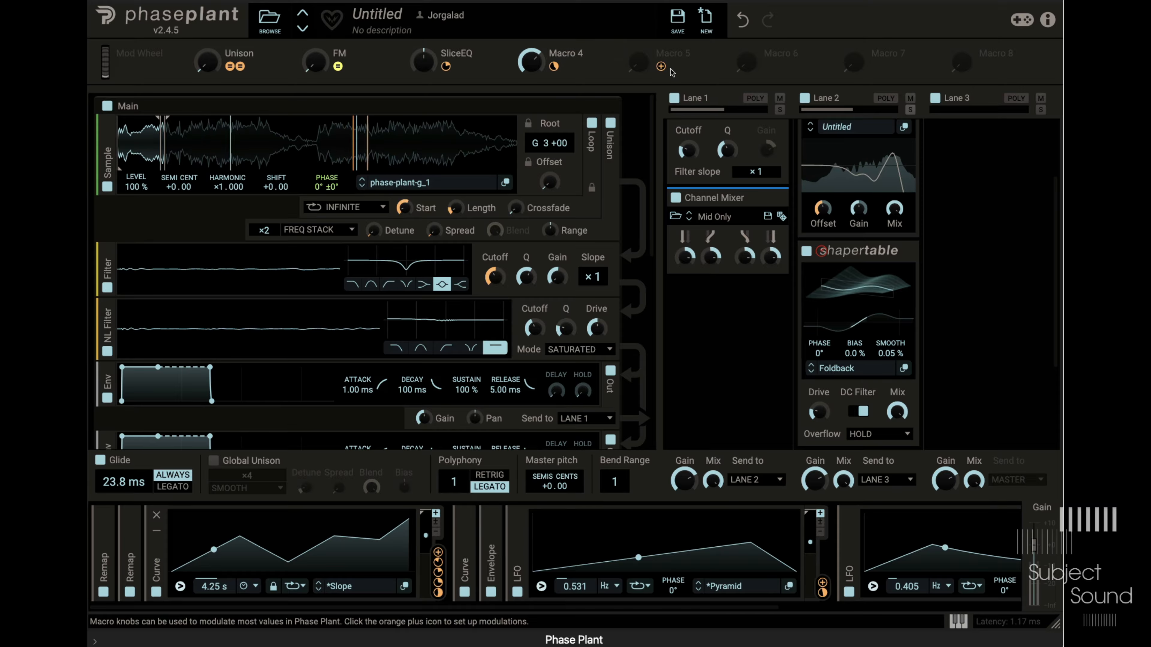
Modulate the sampler's Shift from Macro 5 and sweep the macro to audition the change.
click(661, 67)
drag(276, 197, 277, 232)
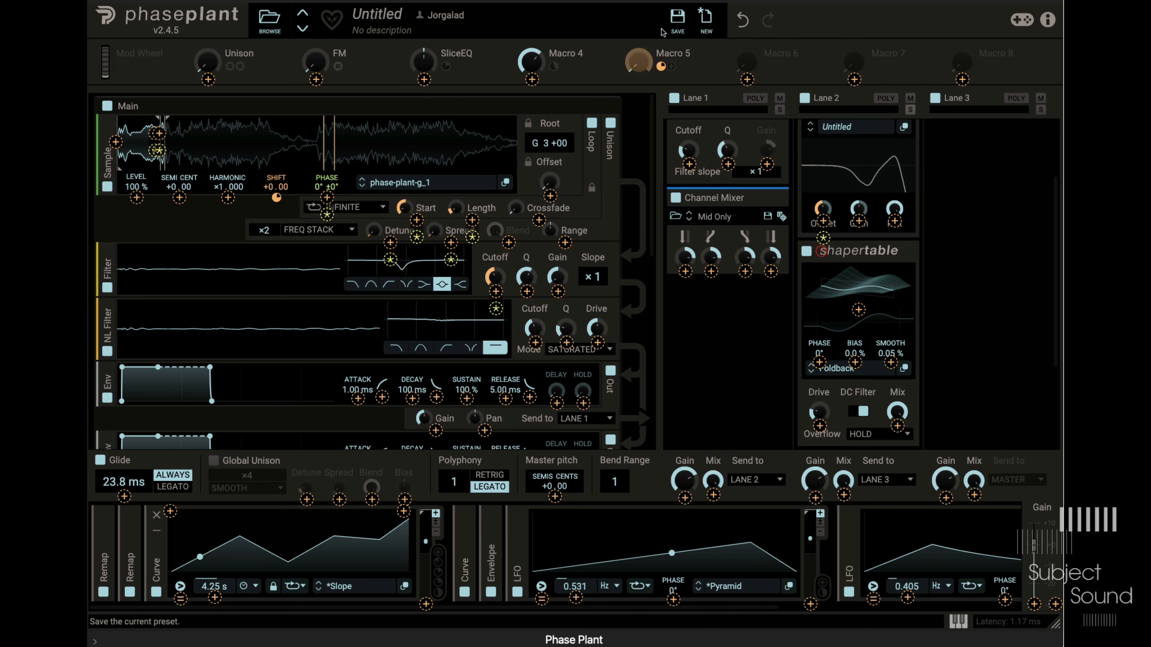
click(656, 14)
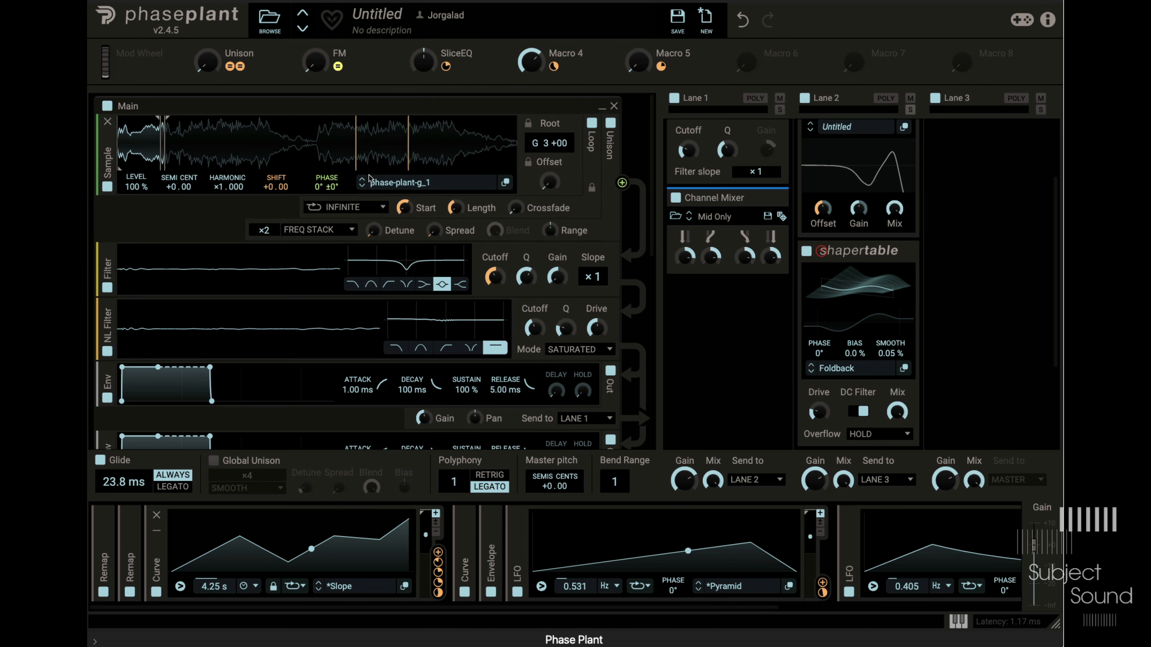
drag(636, 64, 636, 56)
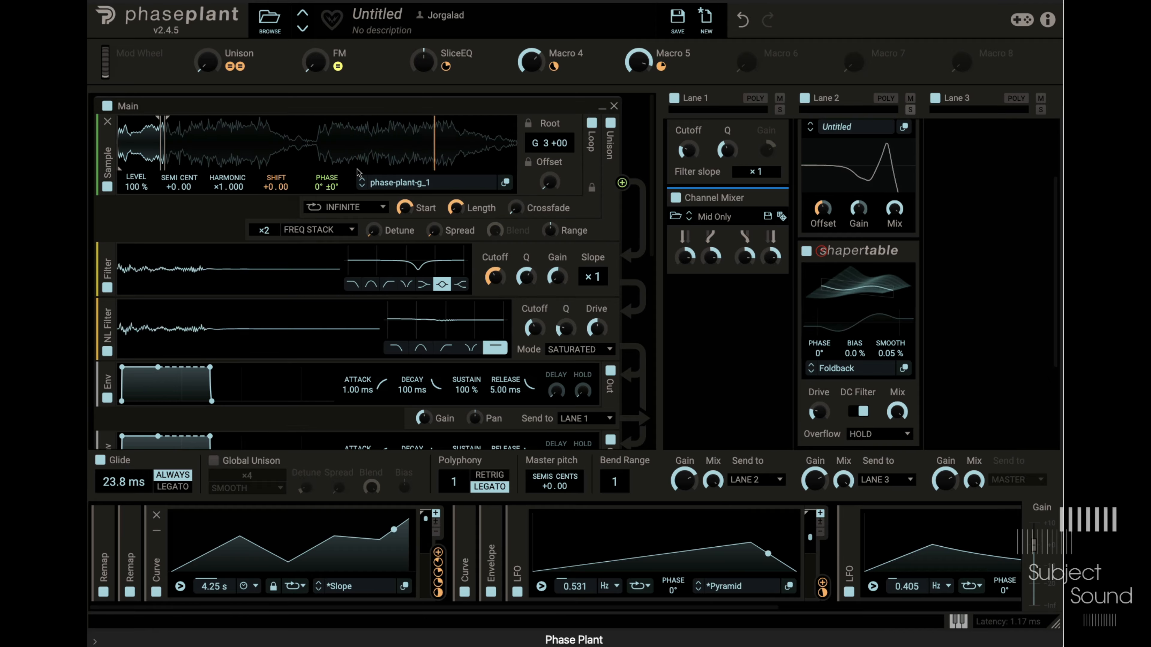
drag(639, 62, 638, 109)
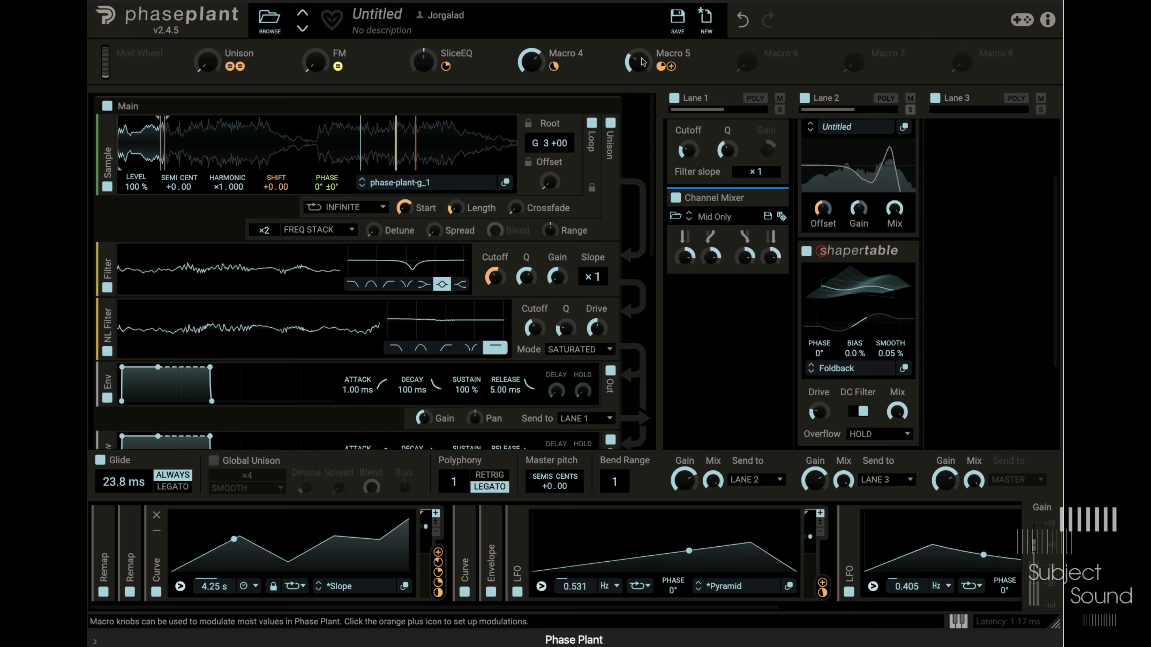
Turn Macro 4 down to 2 %.
mouse_move(531, 62)
mouse_down()
mouse_move(531, 127)
mouse_move(531, 65)
mouse_up()
mouse_move(553, 68)
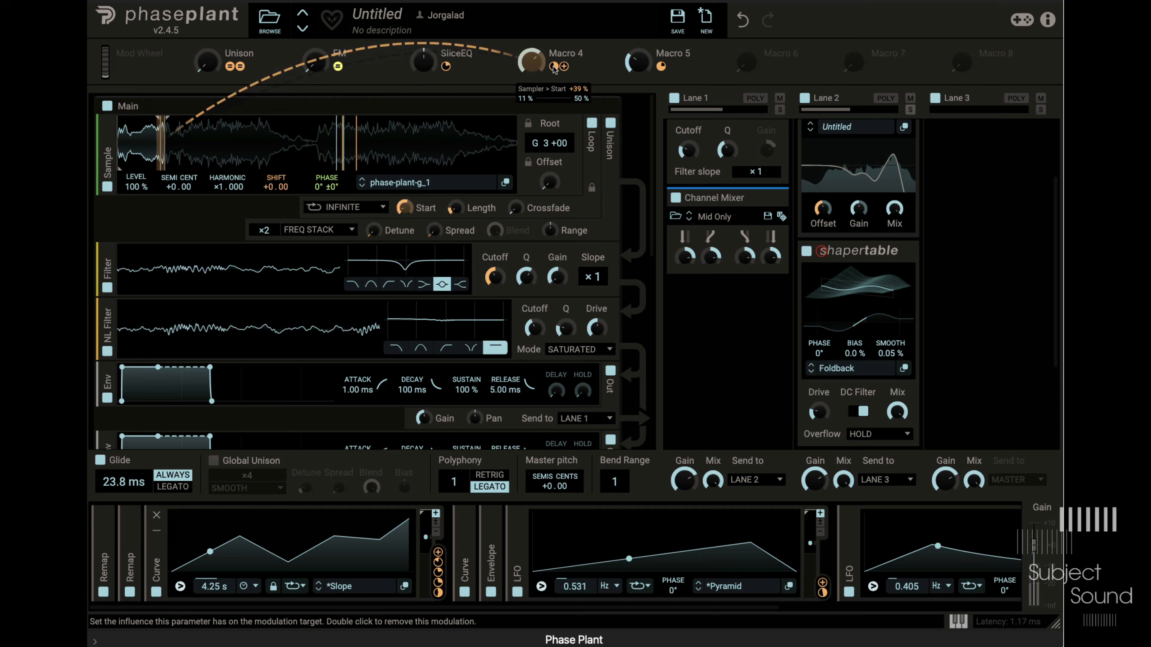
drag(534, 62, 534, 128)
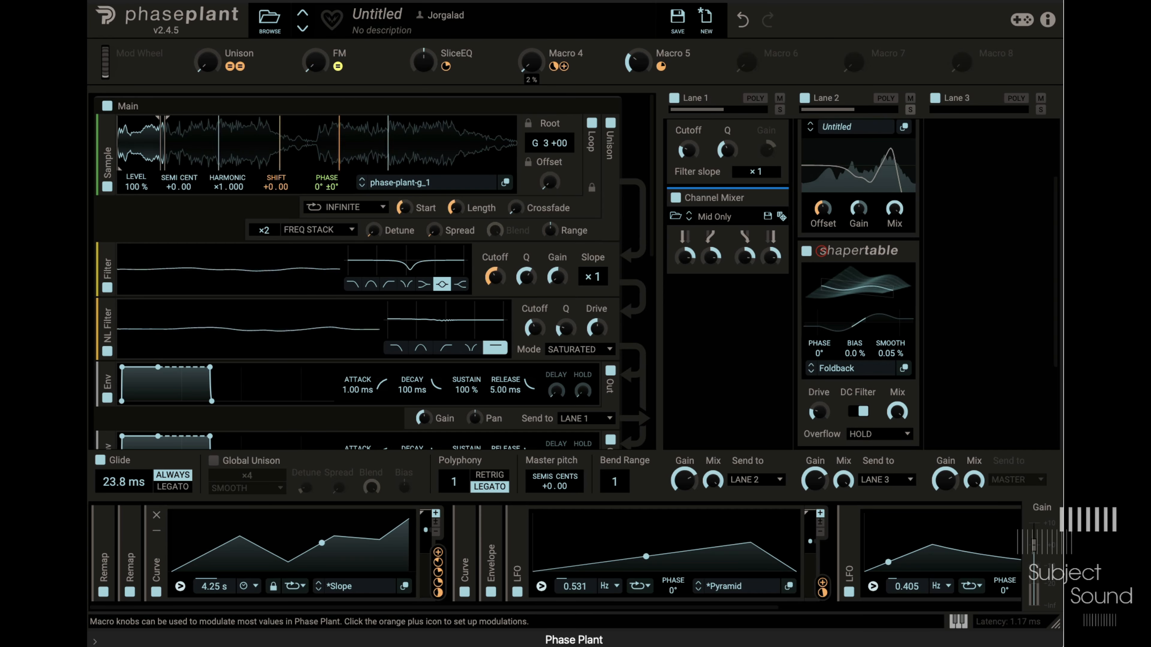
Rename Macro 4 as Start and sweep the Unison and FM macros to audition the patch.
double_click(562, 52)
text(Start)
key(Return)
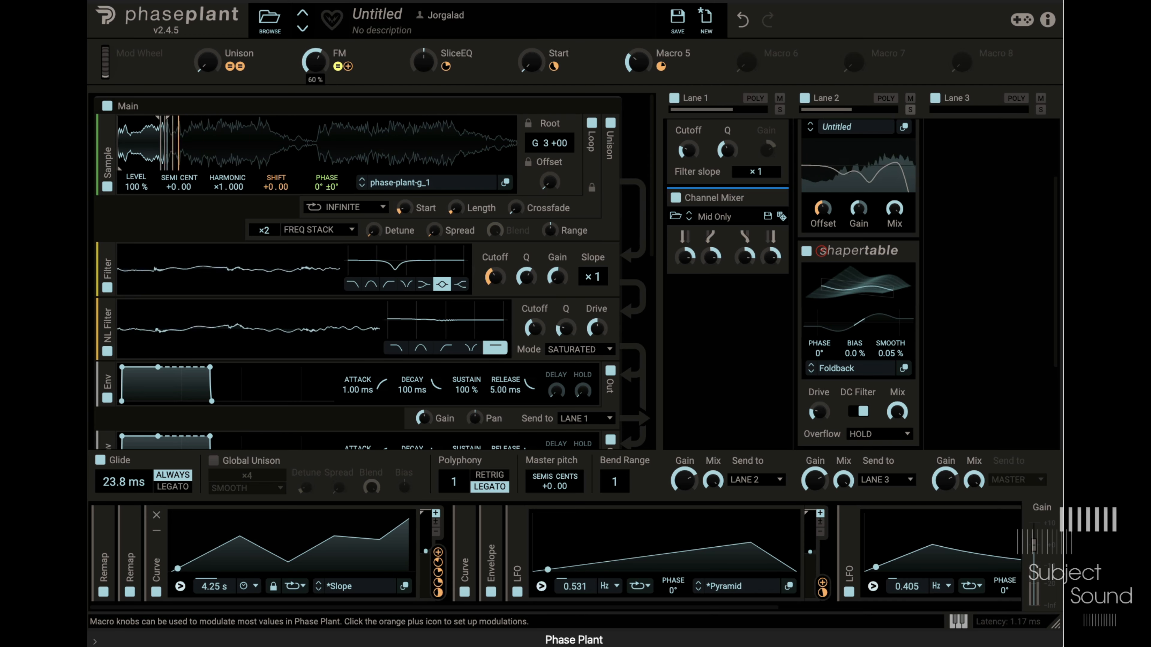
drag(207, 61, 207, 9)
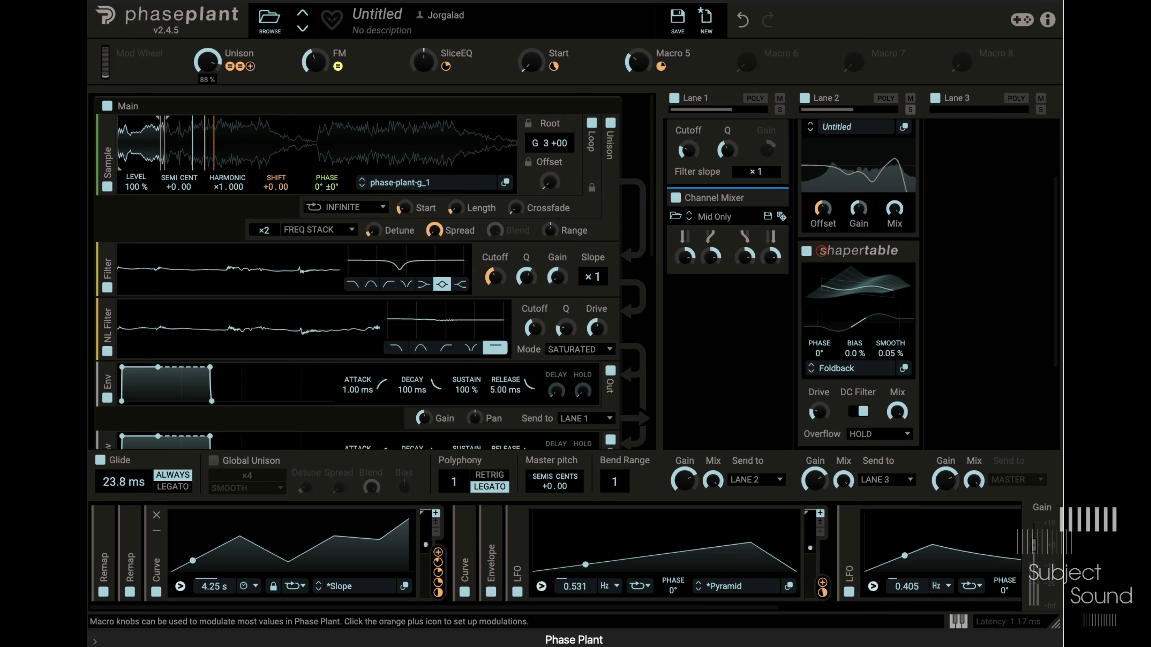
drag(315, 61, 317, 69)
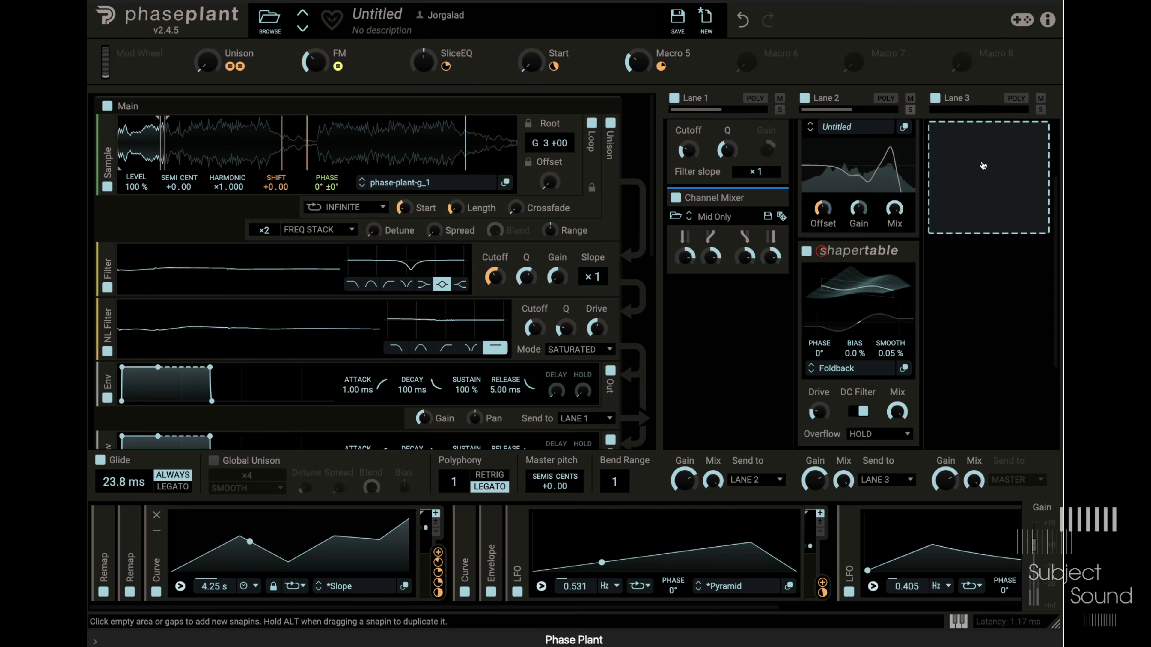
Add a Disperser effect to Lane 3 and set its frequency to about 252 Hz.
click(982, 165)
click(1026, 249)
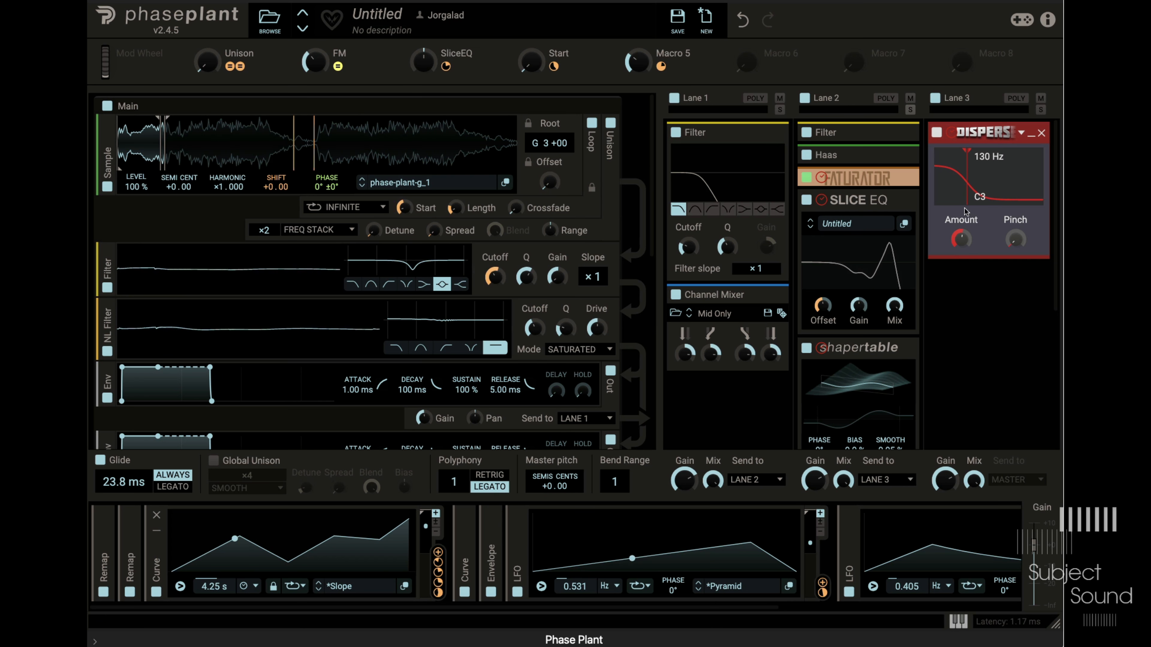
drag(967, 177, 986, 177)
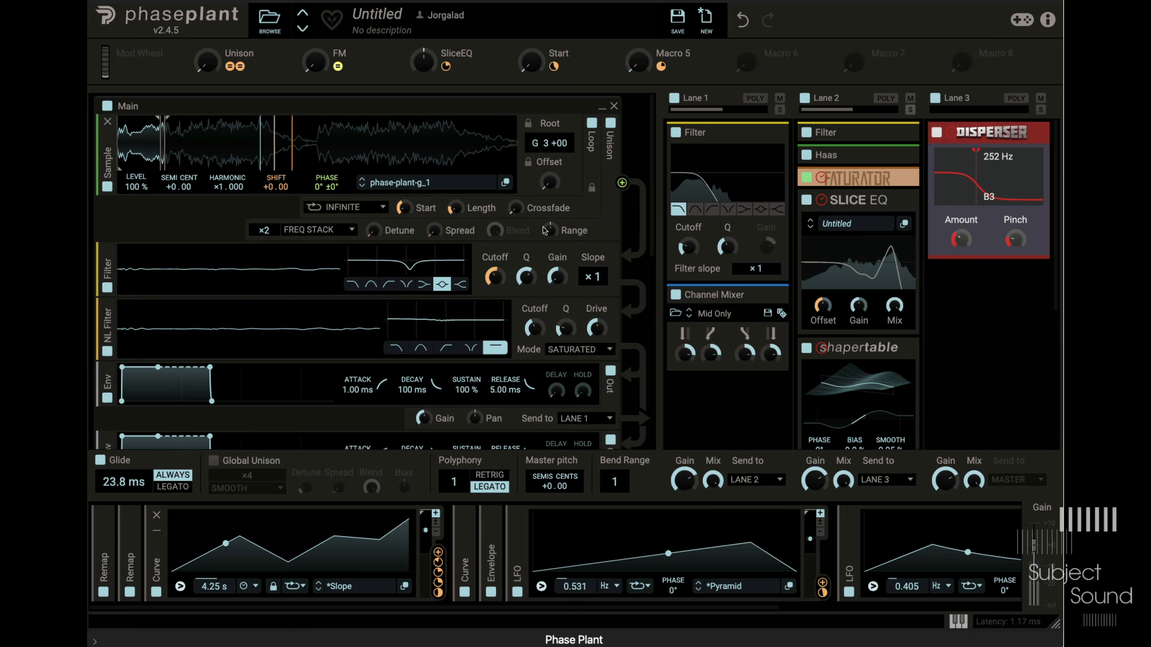
Move the sample's loop Start back to the beginning of the waveform and collapse the Disperser in Lane 3.
drag(476, 211, 404, 220)
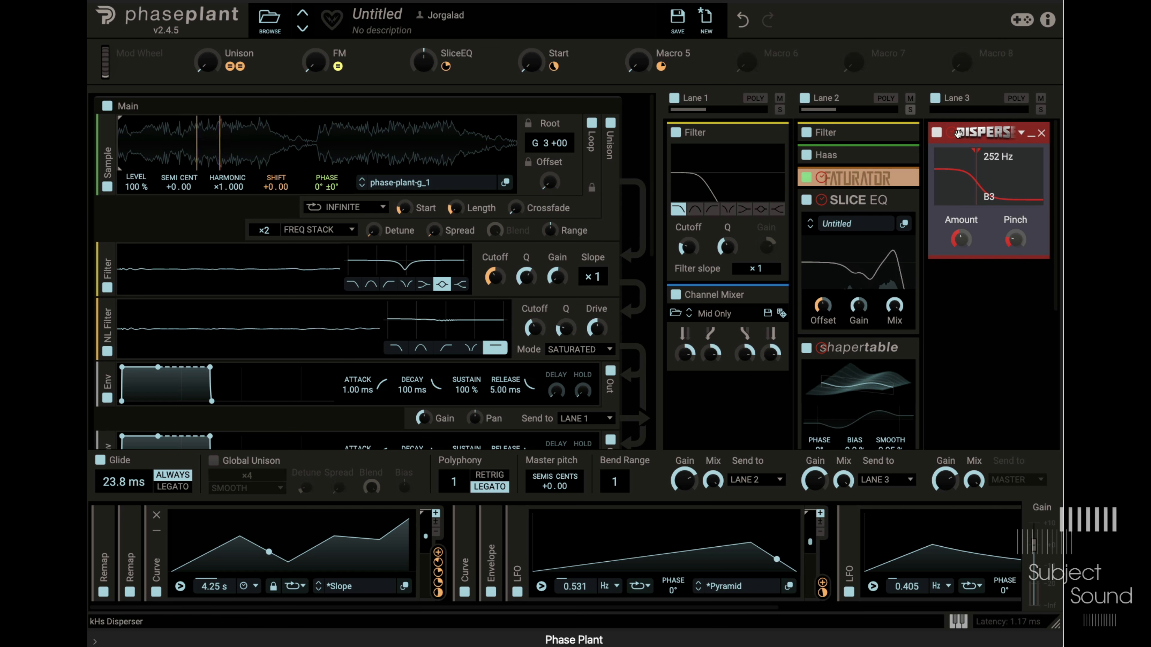
double_click(978, 135)
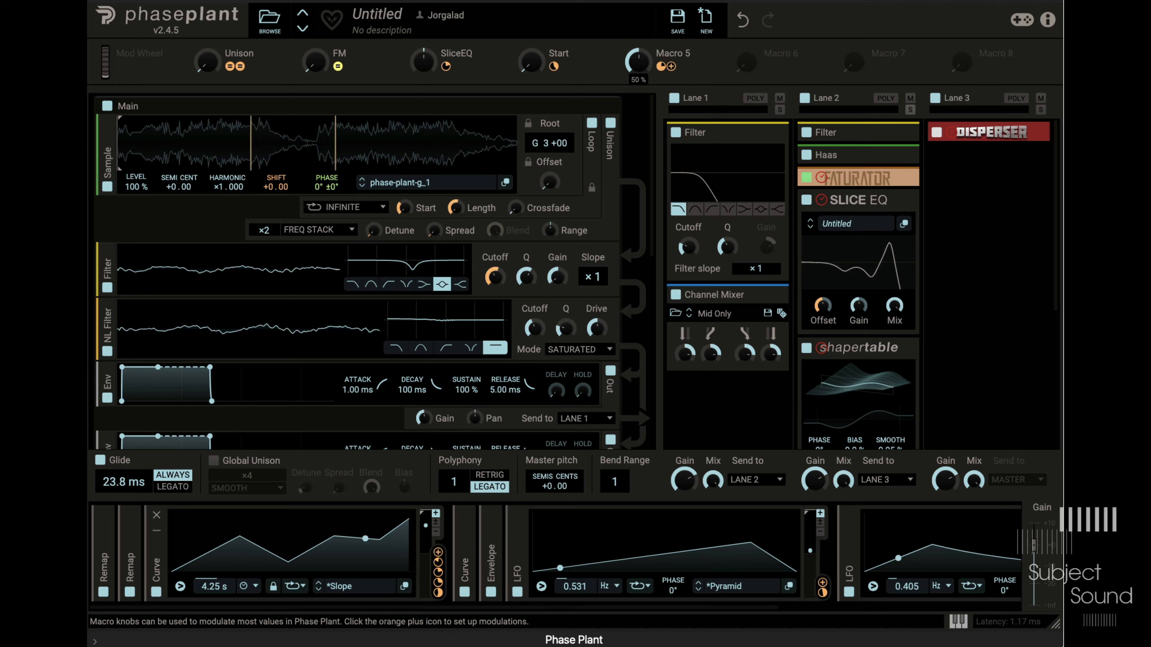
Rename Macro 5 as Phase.
double_click(673, 54)
text(Phase)
key(Return)
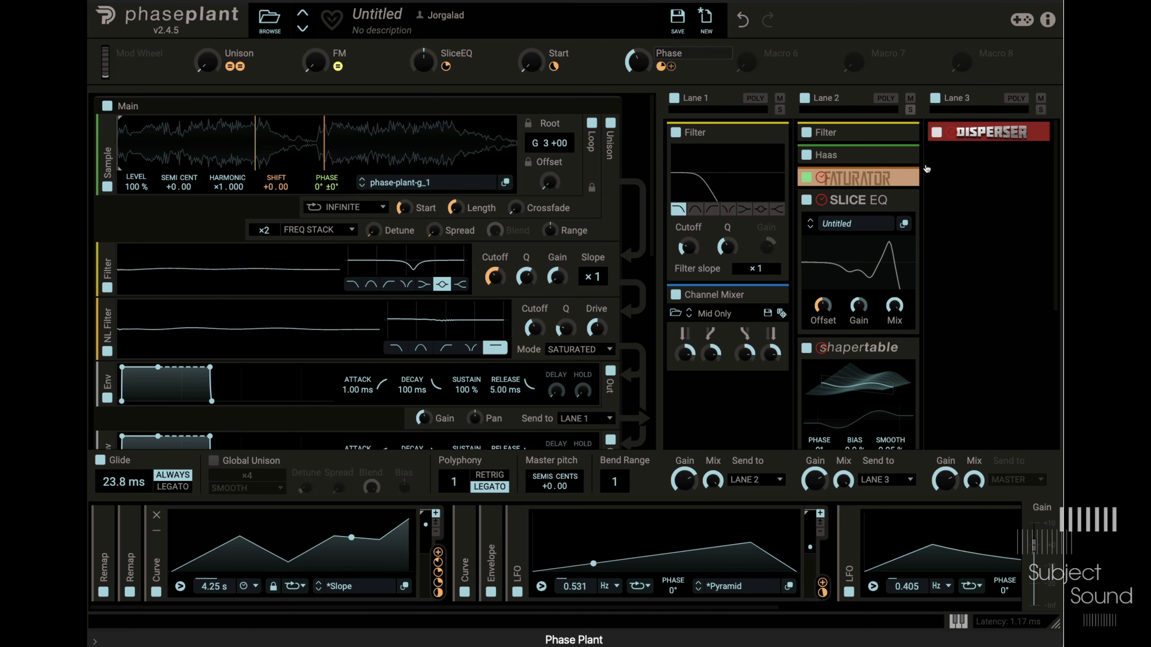
Add a Flanger below the Disperser in Lane 3 and expand the two collapsed Remap modulators.
click(988, 186)
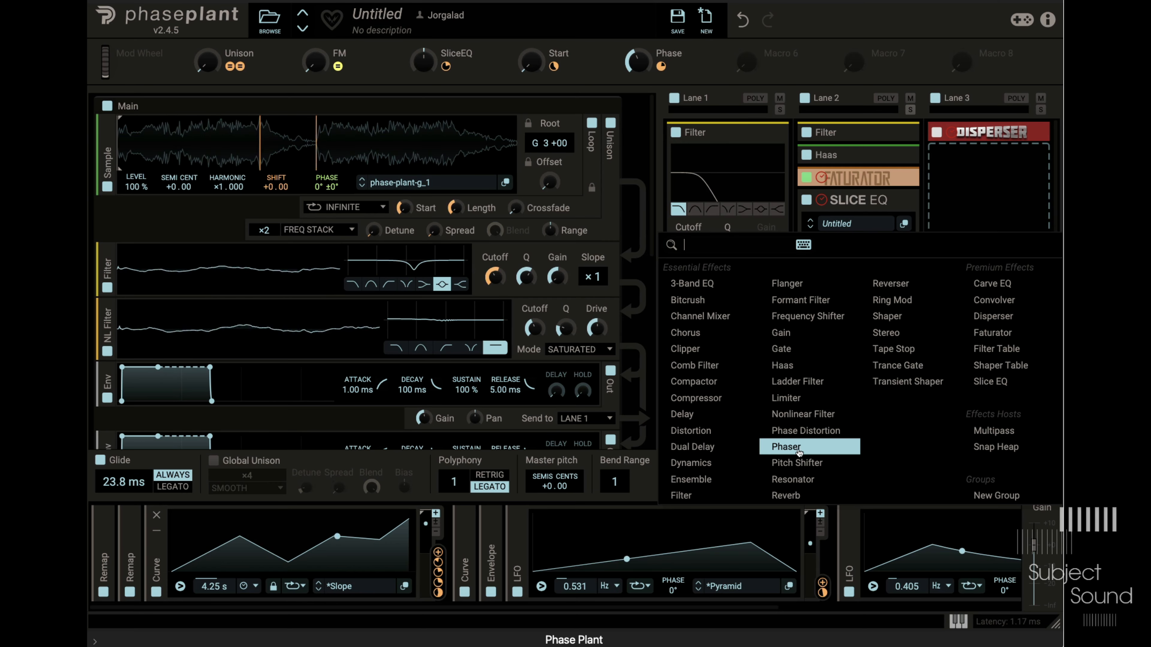
click(854, 284)
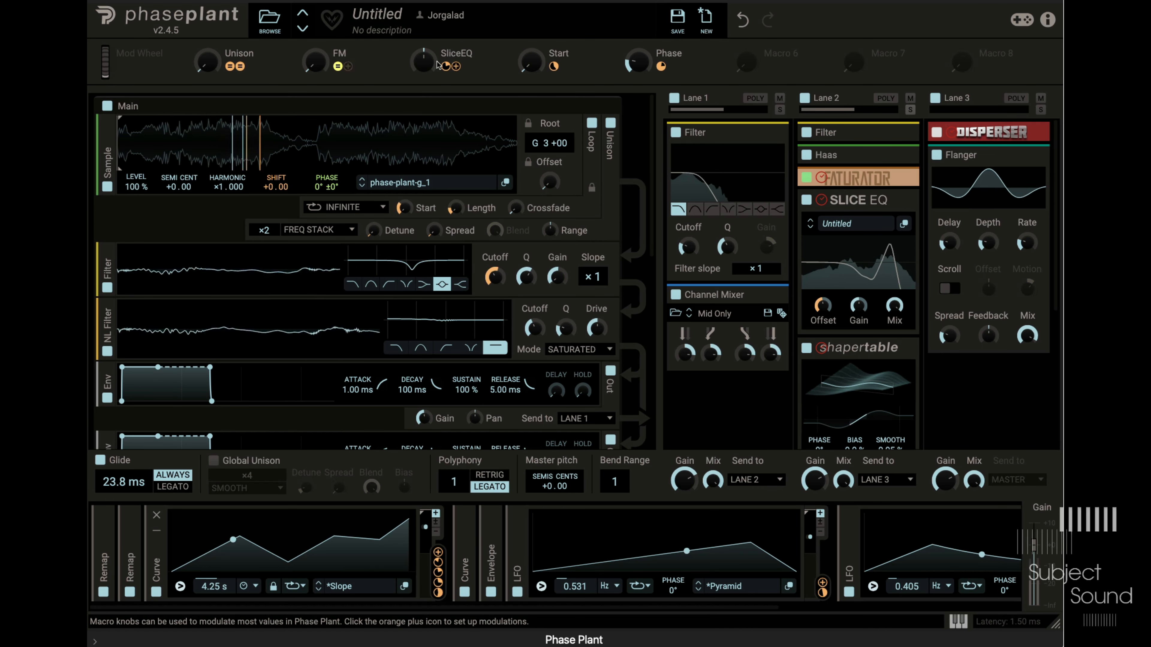
click(105, 563)
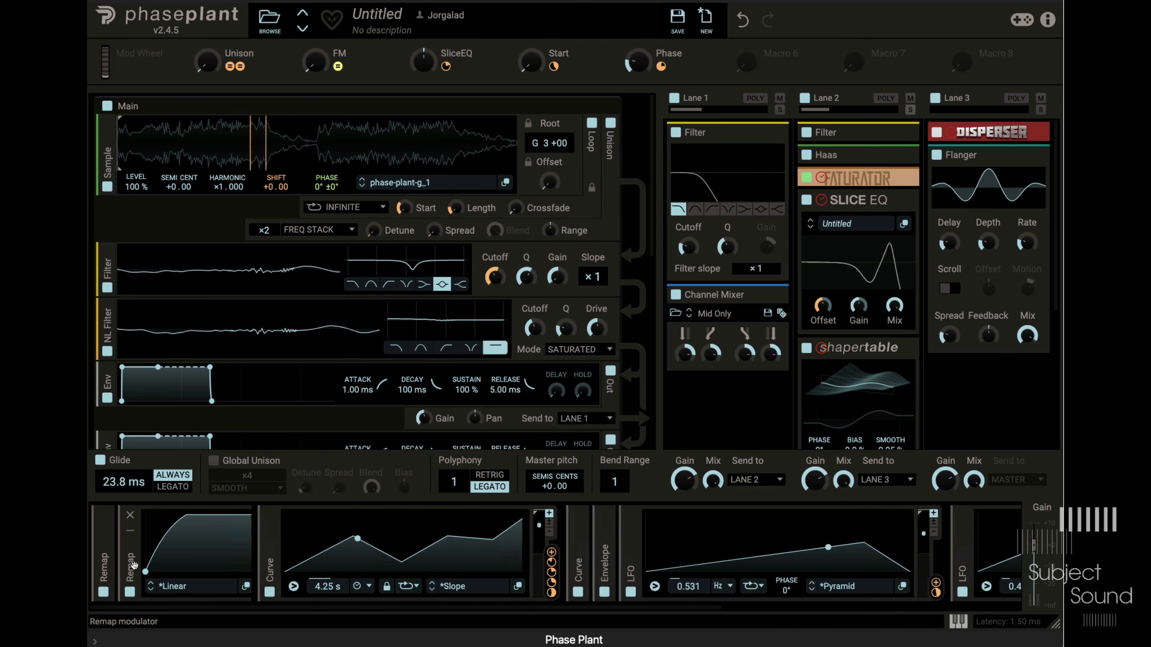
click(105, 564)
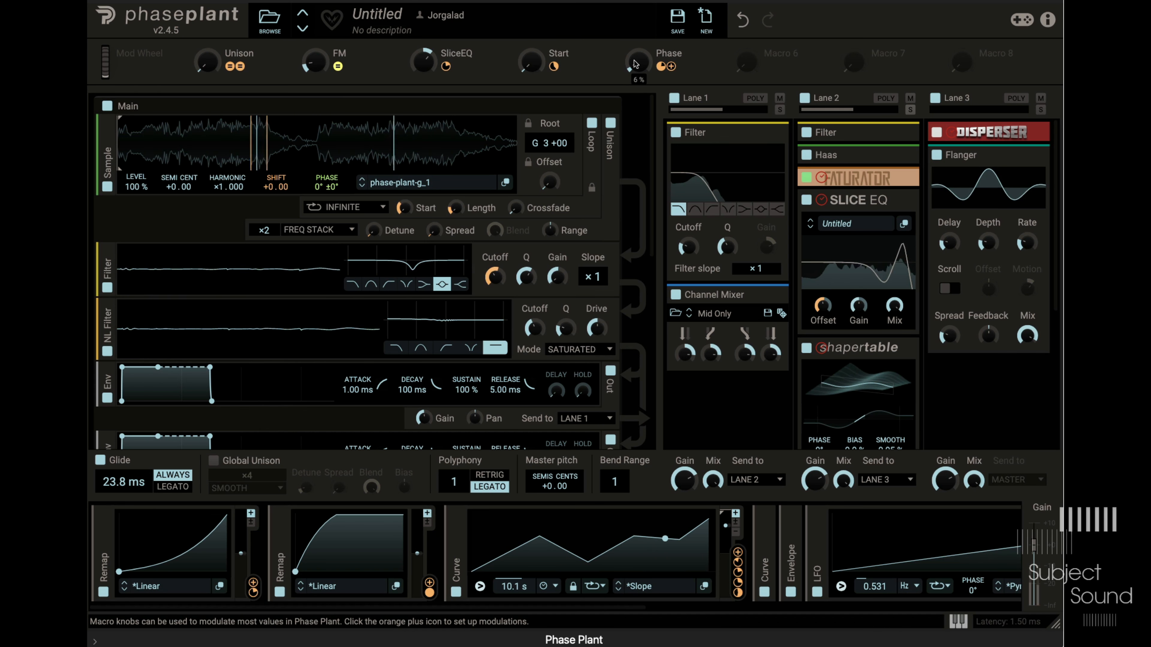
Add a Reverb below the Flanger in Lane 3, raising its Early level and setting Dampen to 16.6 dB/s.
click(987, 394)
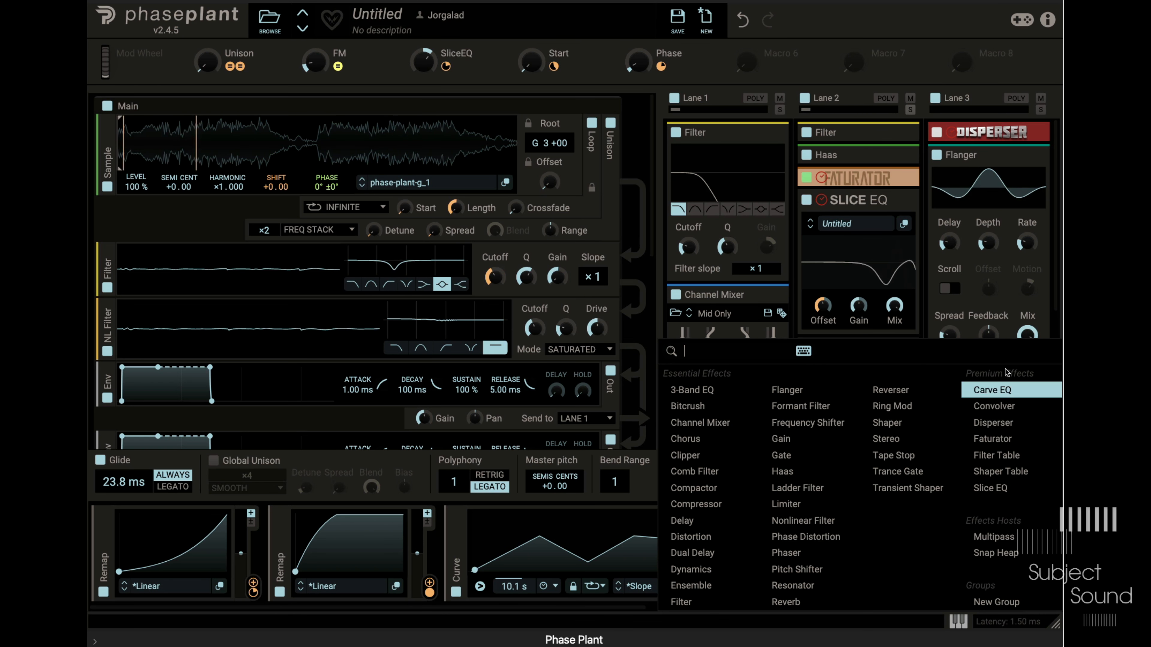
click(785, 602)
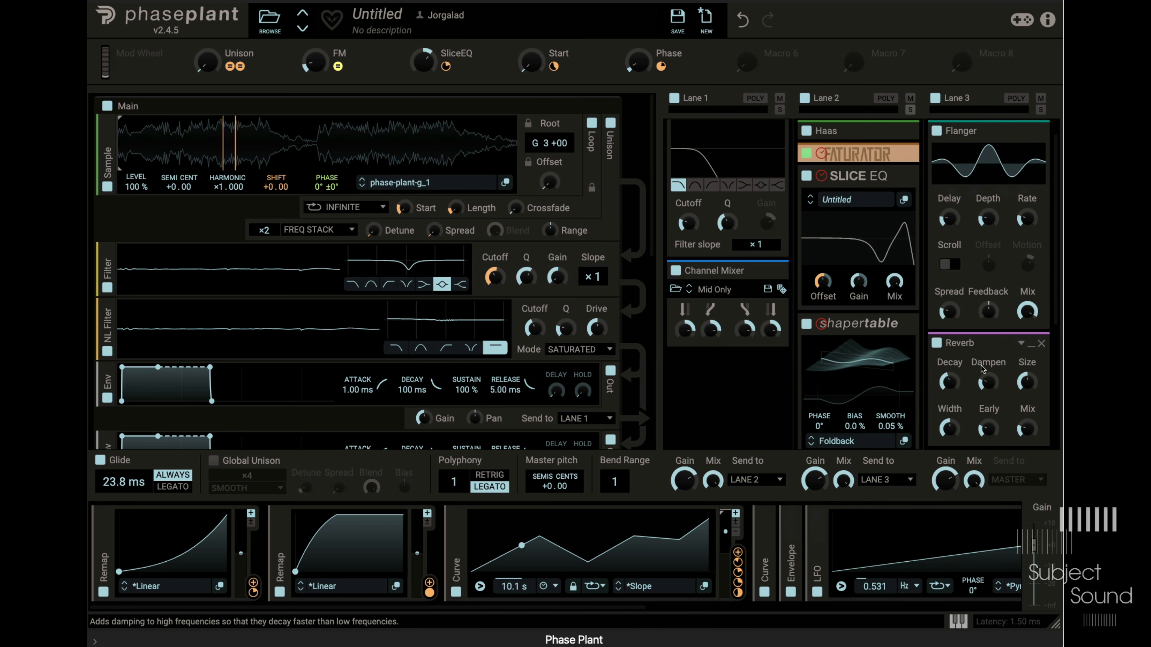
click(1031, 132)
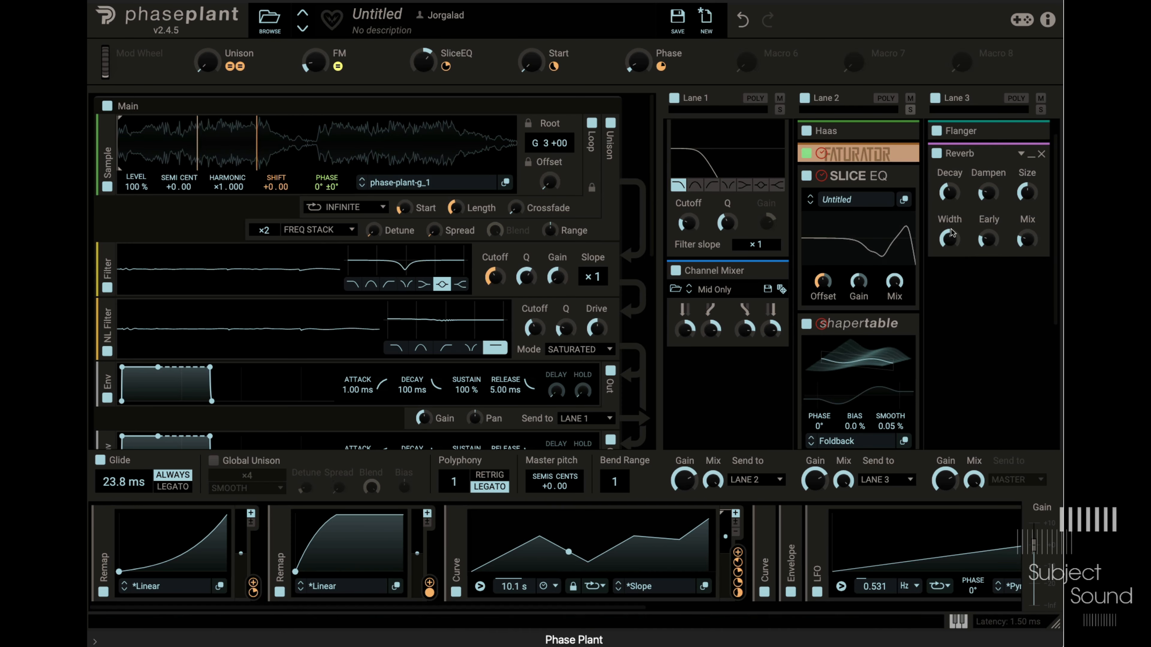
drag(988, 239, 988, 200)
drag(988, 238, 988, 229)
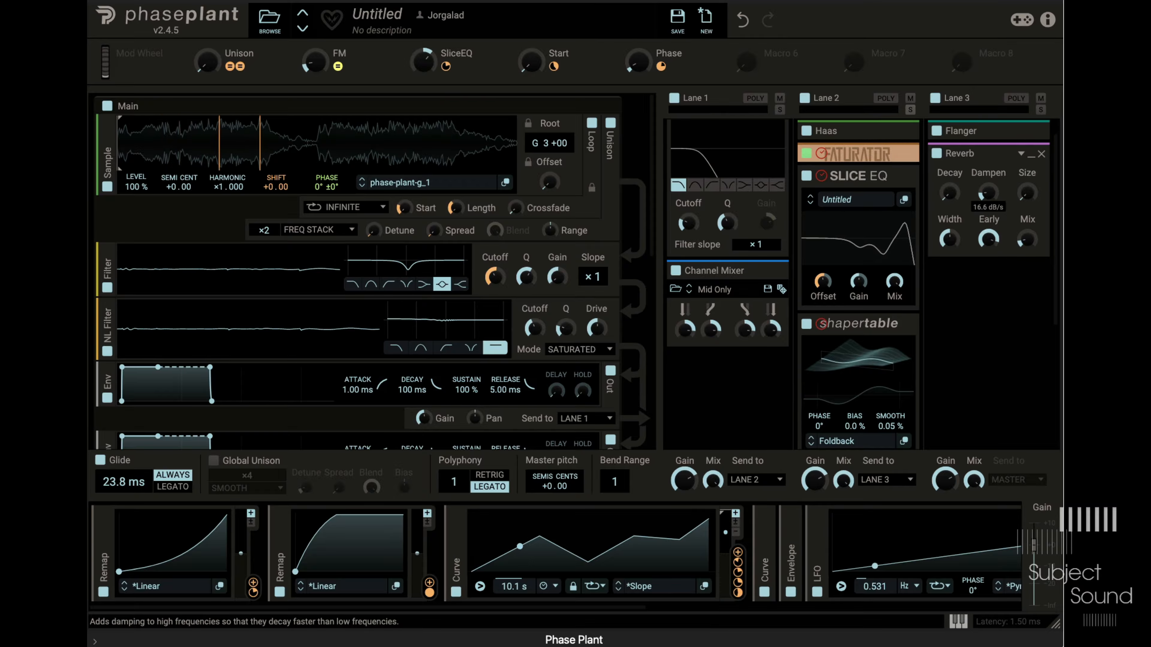
Add a Carve EQ below the Reverb in Lane 3 and open its full editor.
click(984, 306)
click(992, 345)
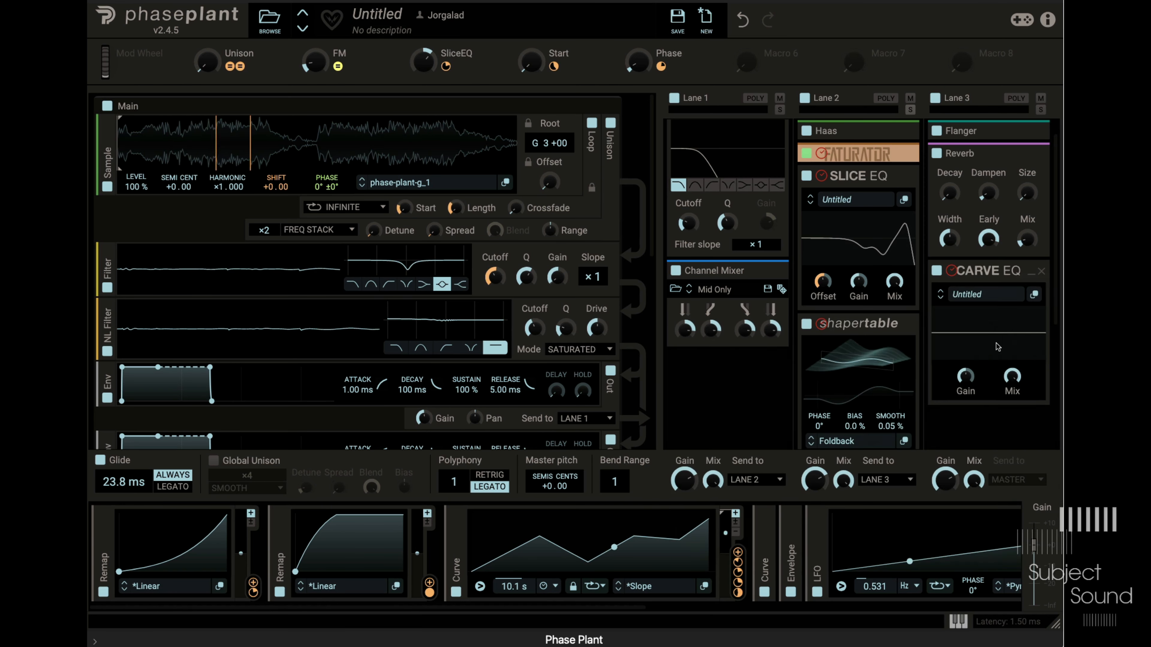
click(1034, 297)
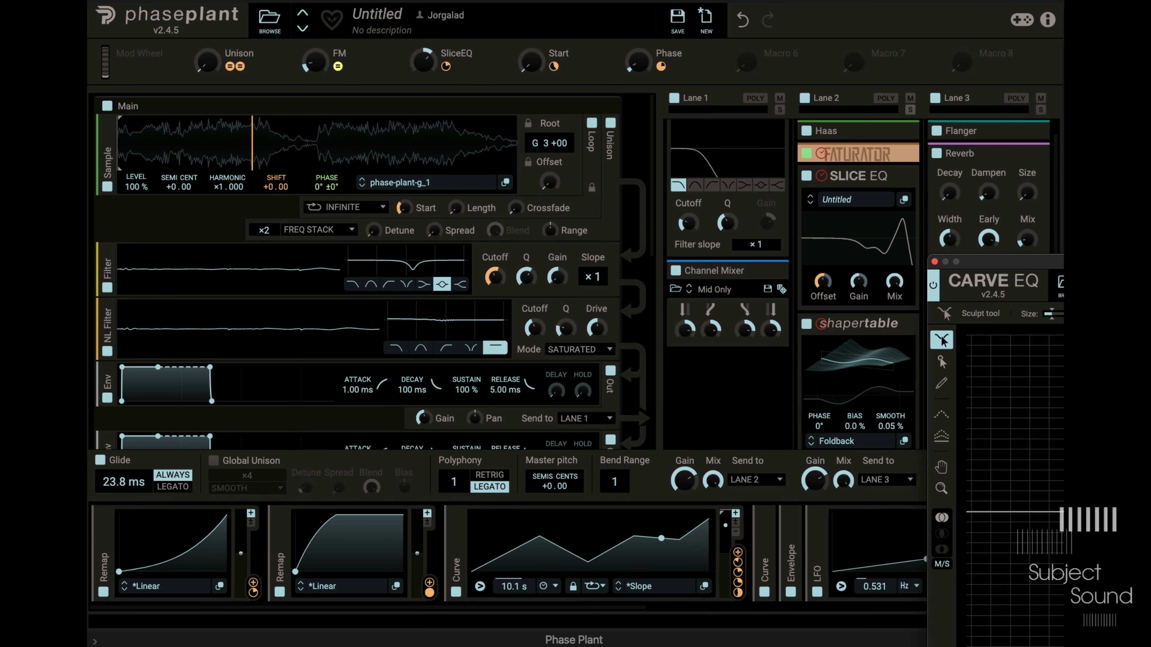
Sculpt a dip around 260 Hz and a slight boost around 3 kHz in the Carve EQ curve, and close the editor.
drag(1015, 262, 434, 195)
mouse_move(563, 466)
mouse_down()
mouse_move(615, 505)
mouse_move(648, 490)
mouse_move(584, 509)
mouse_move(591, 515)
mouse_up()
mouse_move(811, 445)
mouse_down()
mouse_move(746, 438)
mouse_move(852, 453)
mouse_move(821, 433)
mouse_up()
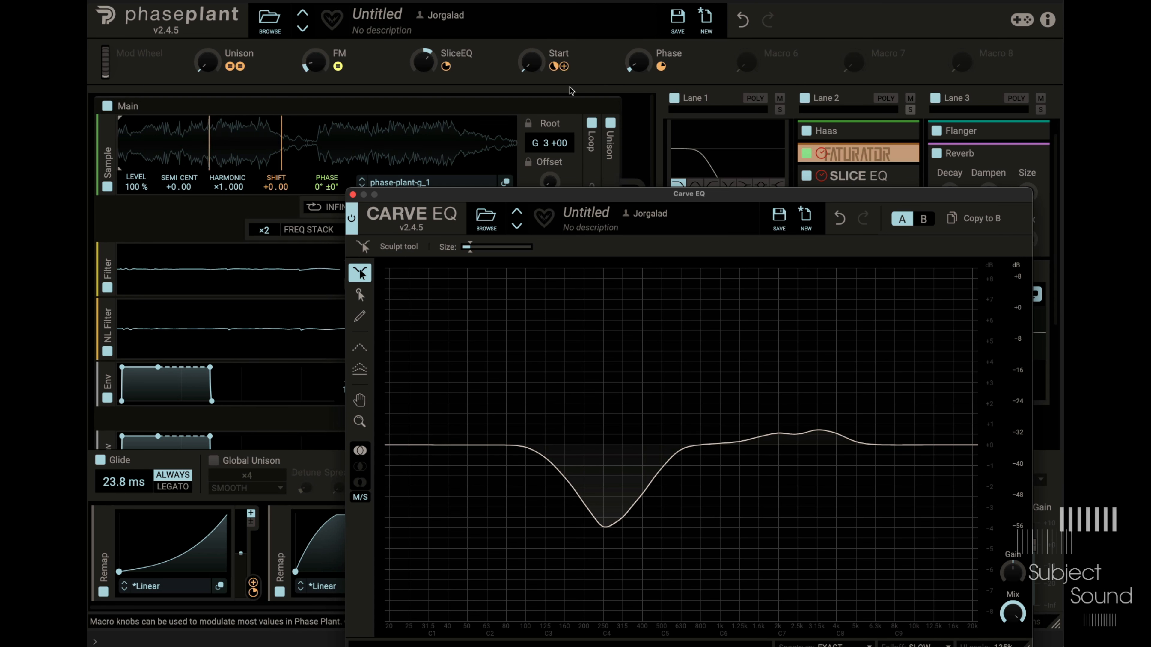
click(353, 194)
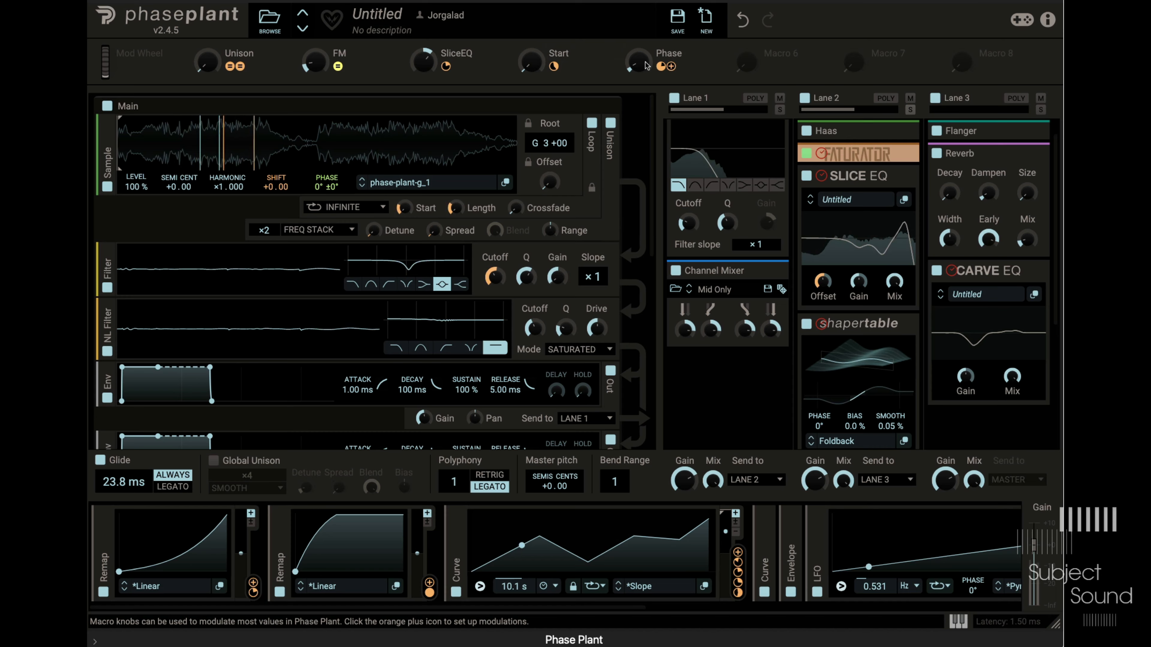
Adjust the Reverb's Mix and Decay, raise its Width, and set its Size to 113 %.
drag(1027, 241, 1028, 197)
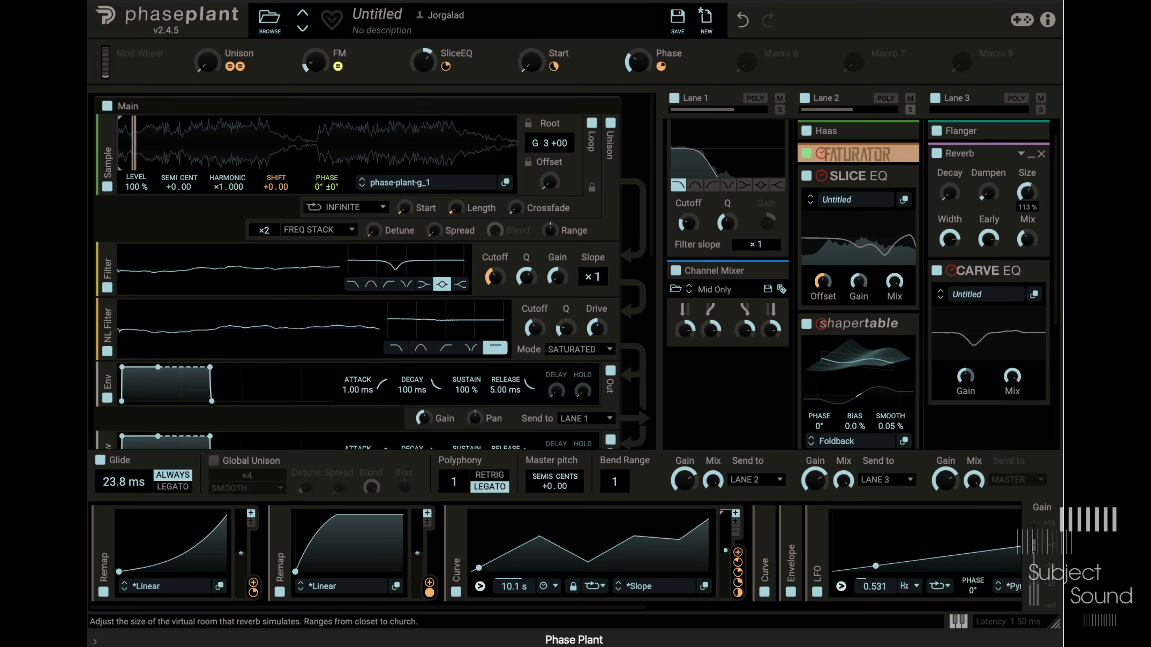
drag(950, 194, 949, 193)
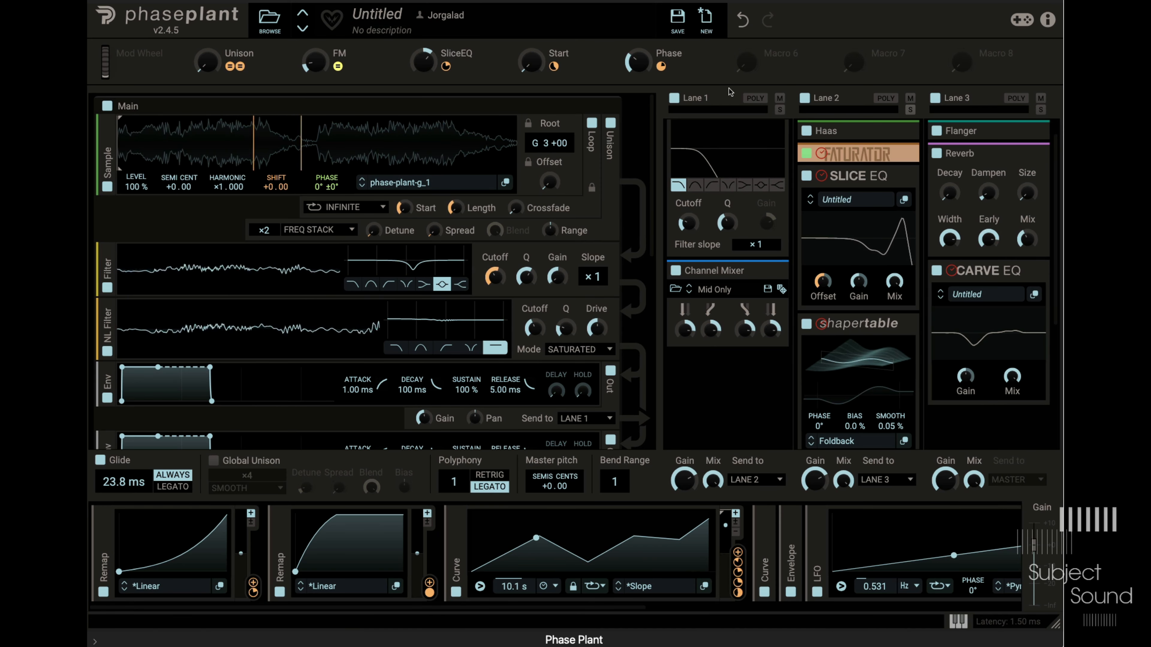
Try routing Lane 1's output directly to Master.
click(760, 484)
click(745, 479)
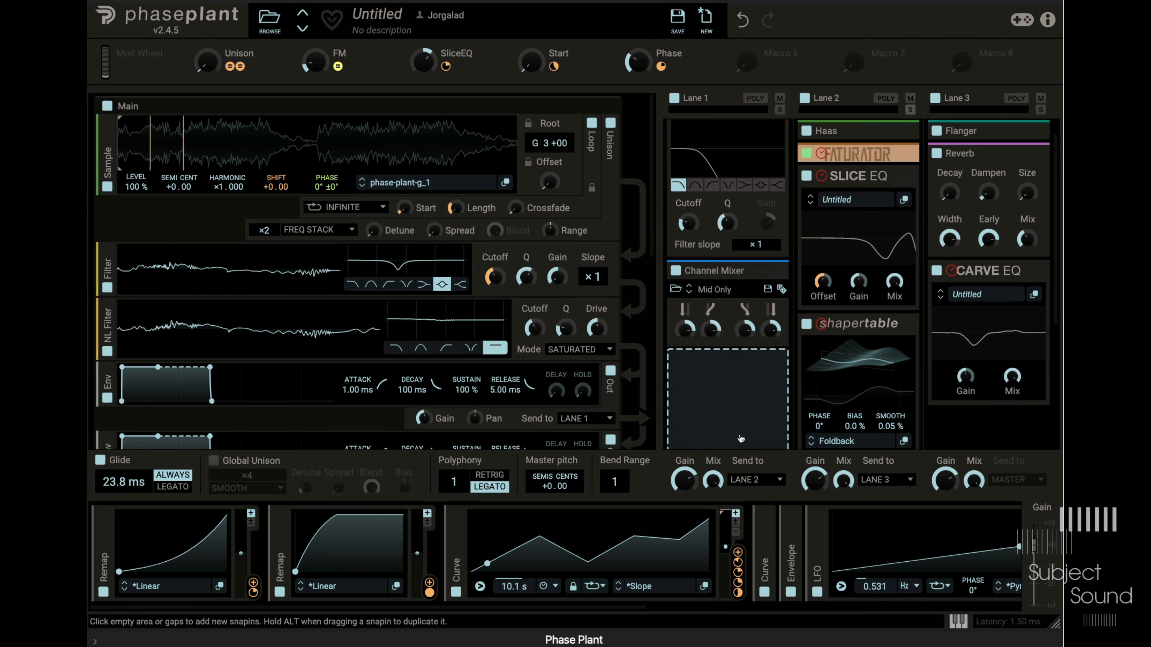
click(766, 479)
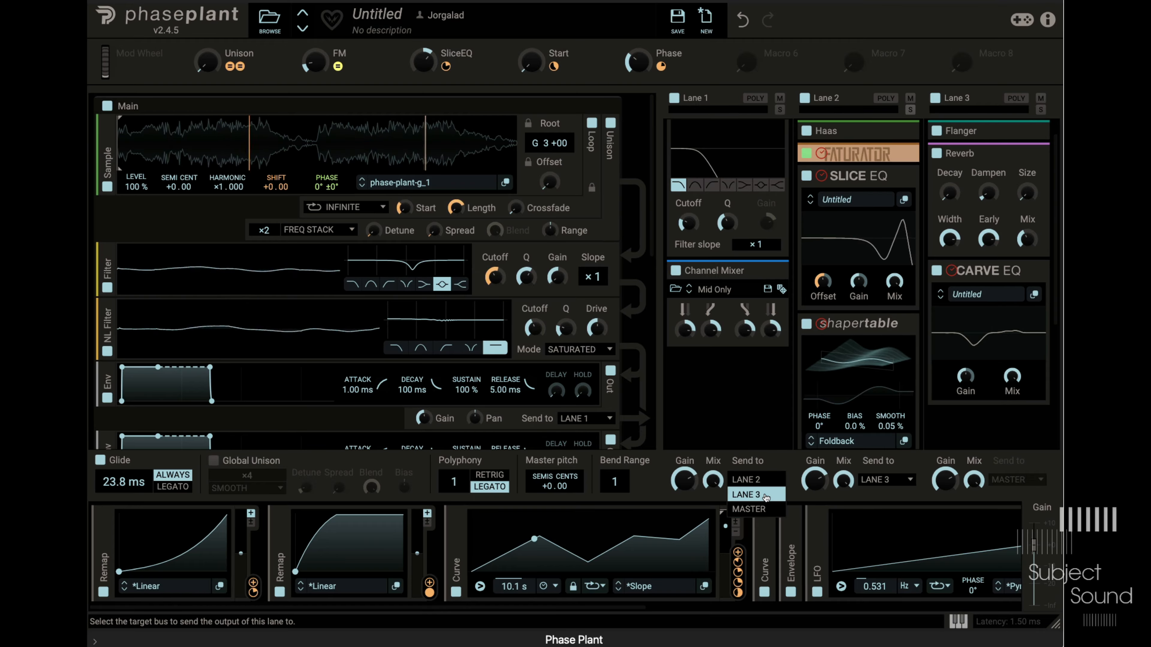
click(766, 511)
click(769, 482)
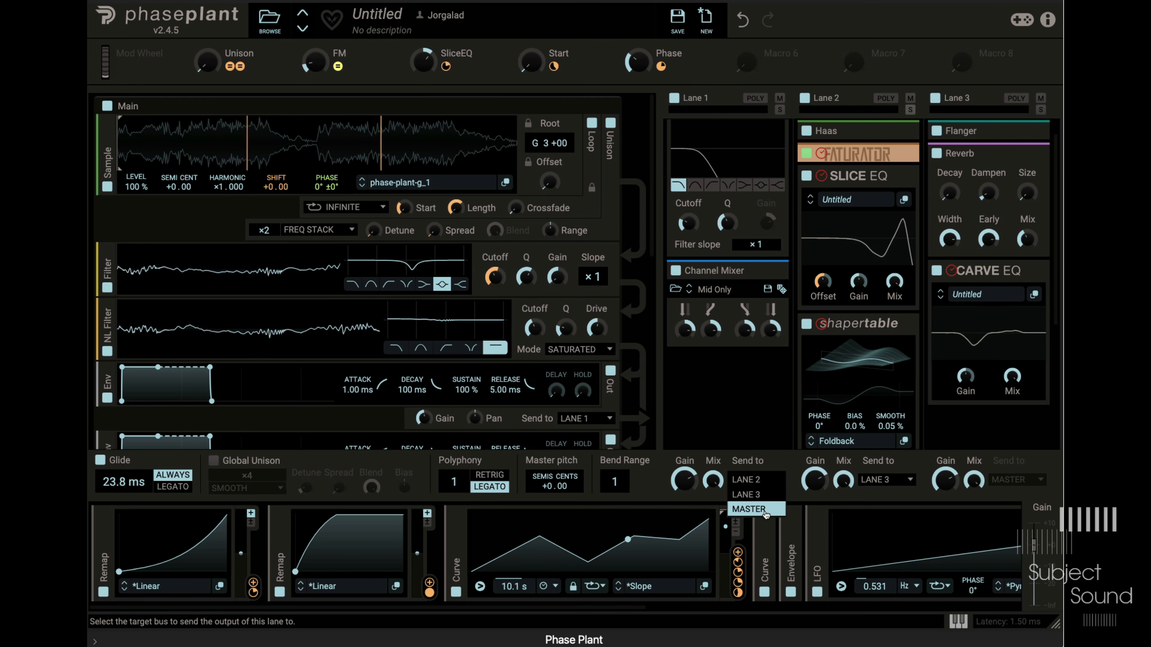
click(756, 510)
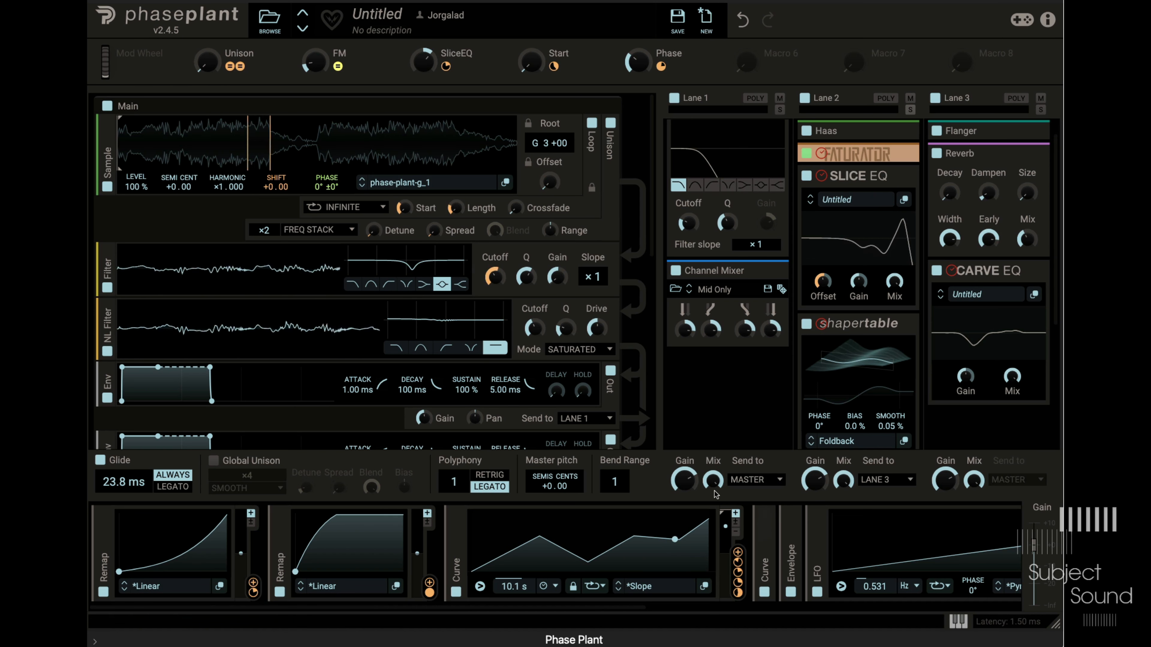
Route Lane 1's output to Lane 3.
click(761, 480)
click(773, 494)
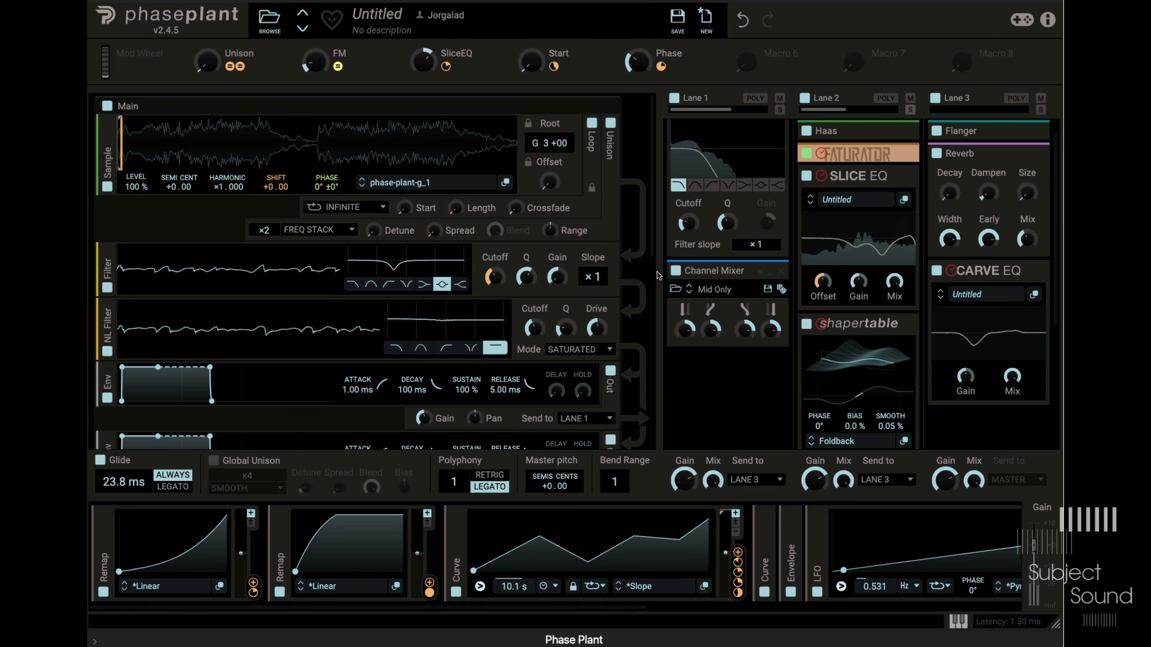
Turn the Phase macro fully down, set the SliceEQ macro slightly below centre, and collapse the Carve EQ.
drag(638, 62, 638, 90)
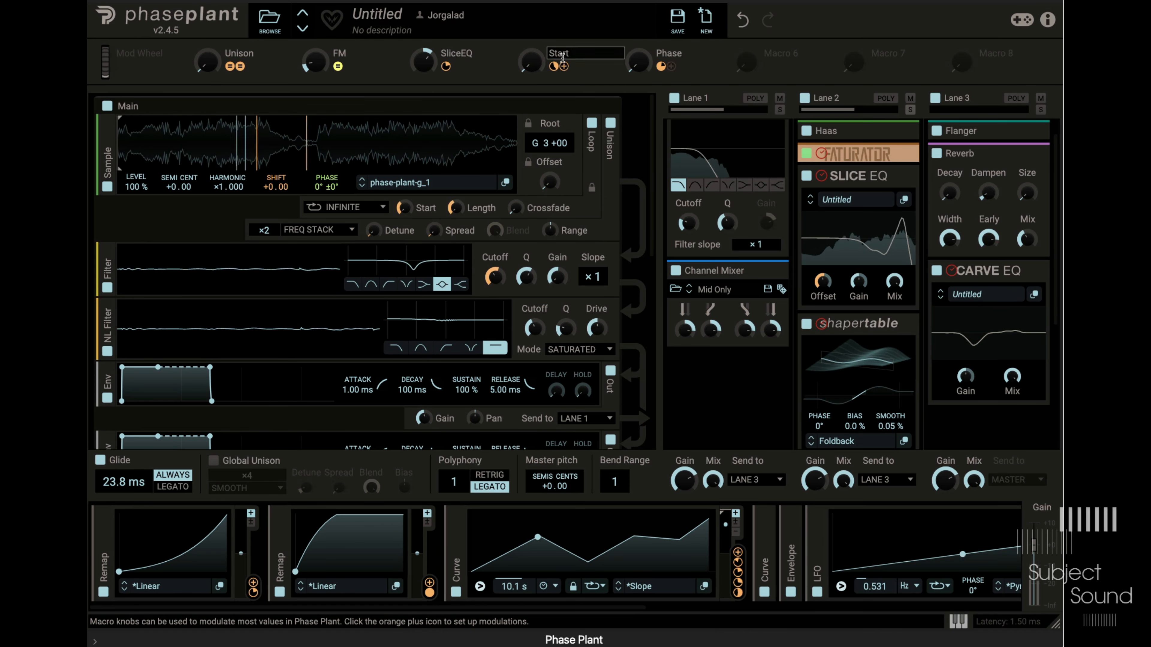
mouse_move(425, 63)
mouse_down()
mouse_move(425, 83)
mouse_move(426, 71)
mouse_up()
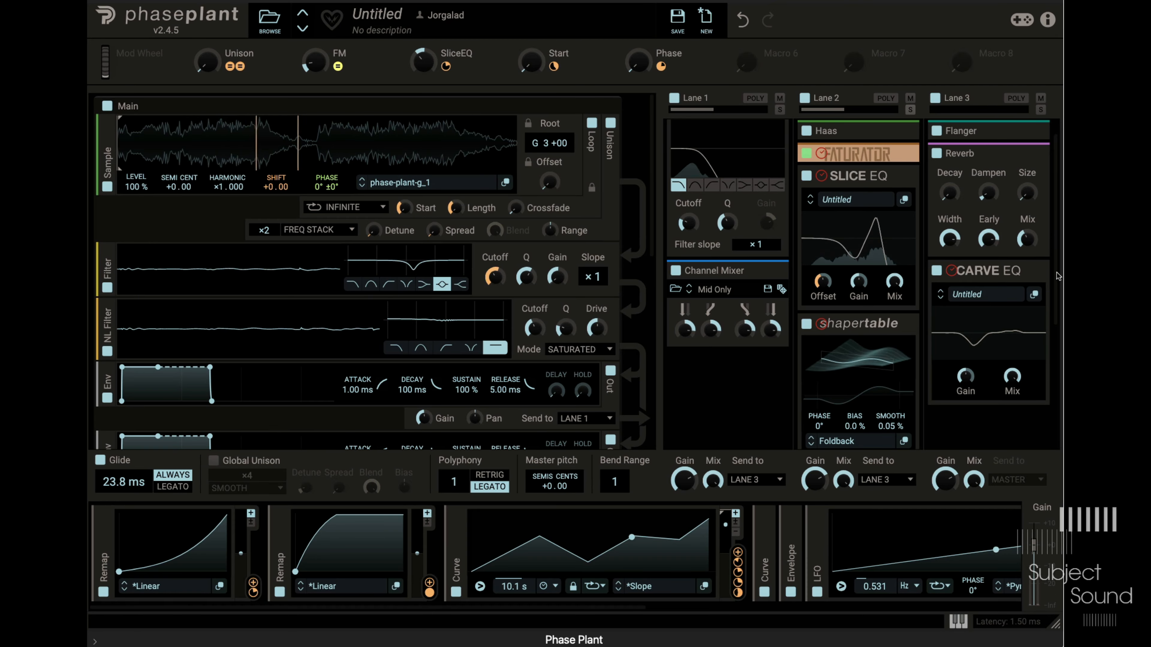
click(993, 271)
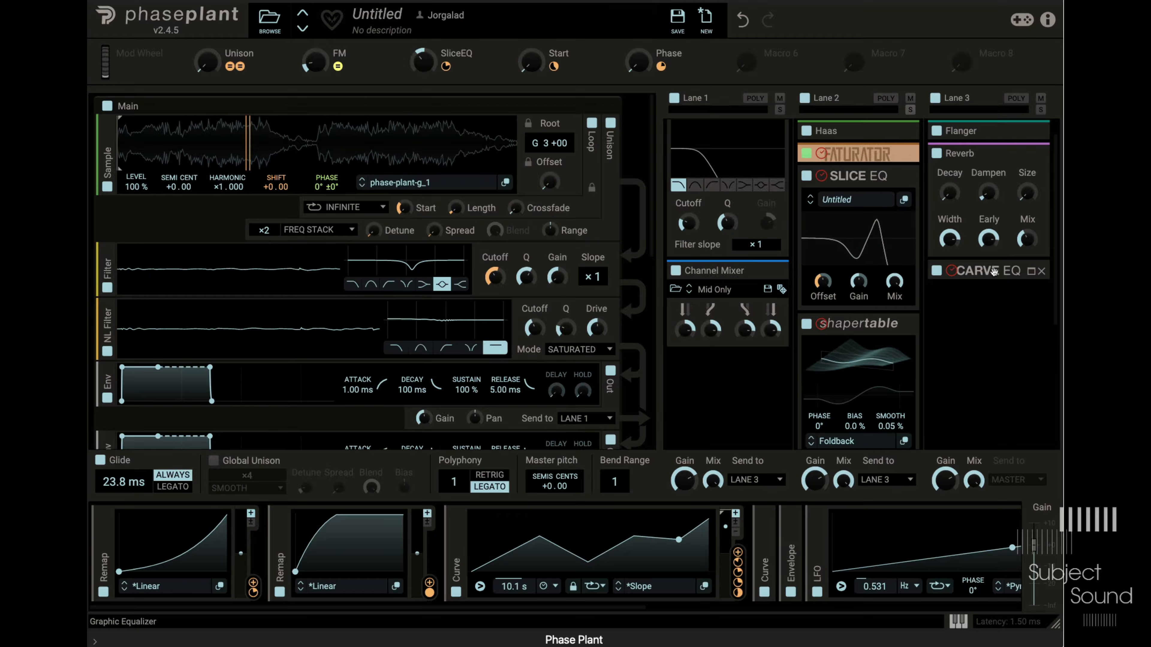